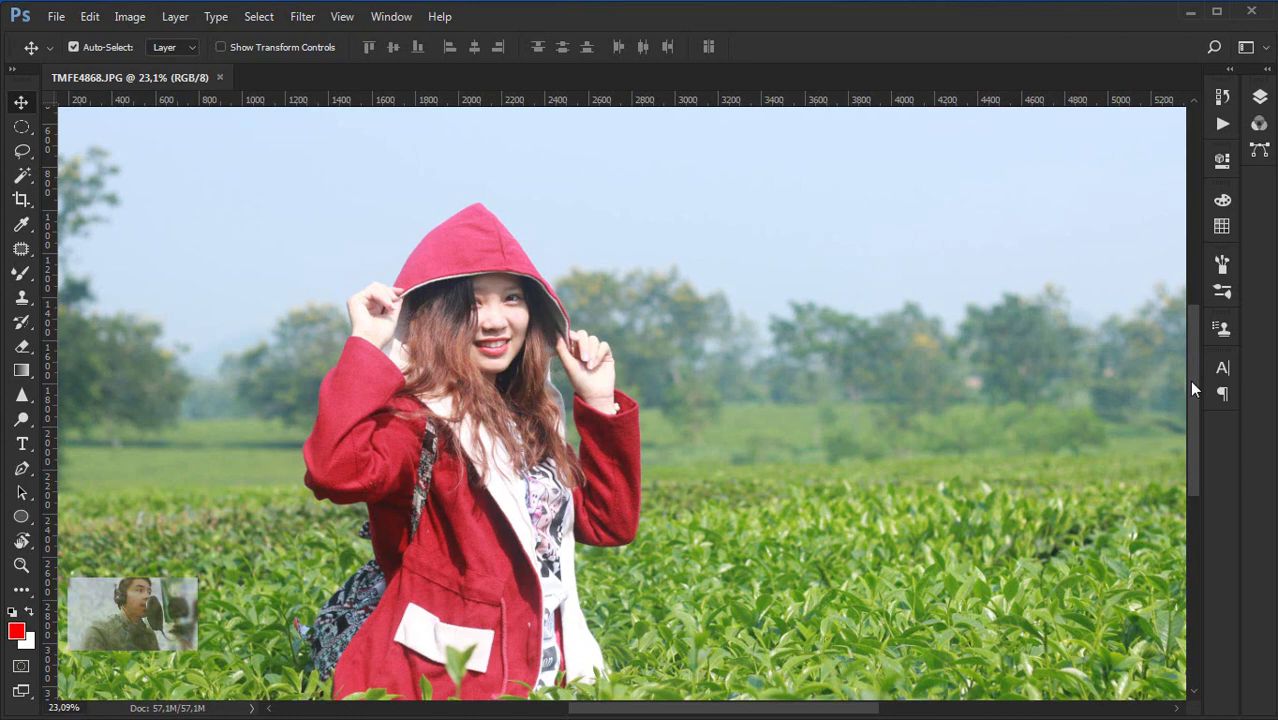
Scroll and pan across the portrait photo to look it over
{"action": "scroll", "coordinate": [1189, 380], "scroll_direction": "down", "scroll_amount": 3}
{"action": "scroll", "coordinate": [1200, 392], "scroll_direction": "down", "scroll_amount": 1}
{"action": "scroll", "coordinate": [918, 408], "scroll_direction": "down", "scroll_amount": 1, "text": "alt"}
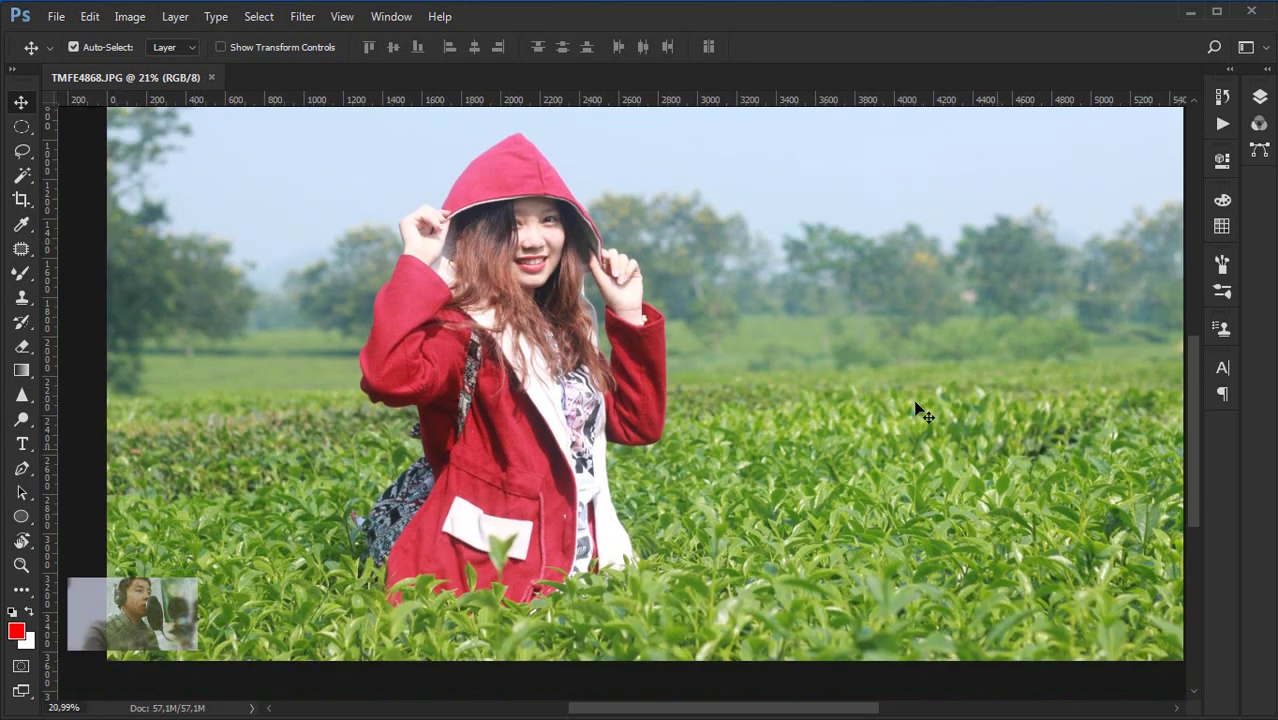
{"action": "scroll", "coordinate": [918, 408], "scroll_direction": "down", "scroll_amount": 1, "text": "alt"}
{"action": "scroll", "coordinate": [770, 398], "scroll_direction": "up", "scroll_amount": 1, "text": "alt"}
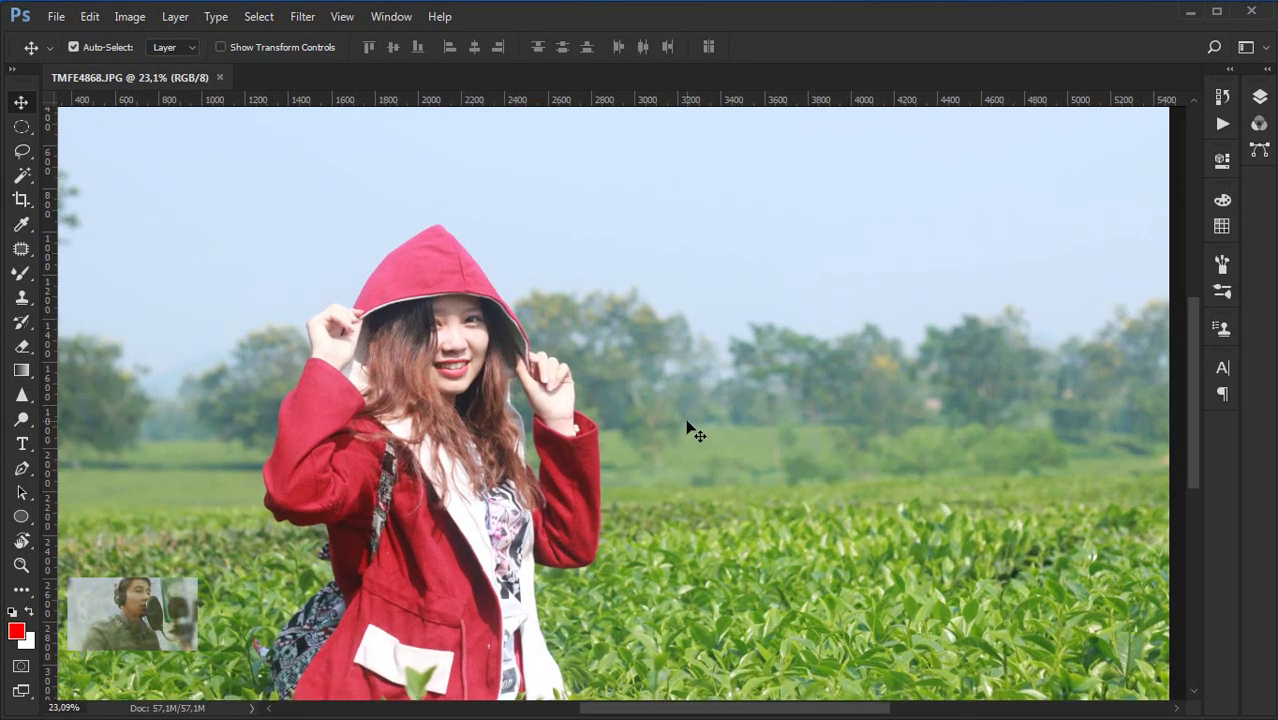
{"action": "scroll", "coordinate": [650, 370], "scroll_direction": "left", "scroll_amount": 2}
{"action": "left_click_drag", "start_coordinate": [643, 363], "coordinate": [593, 298]}
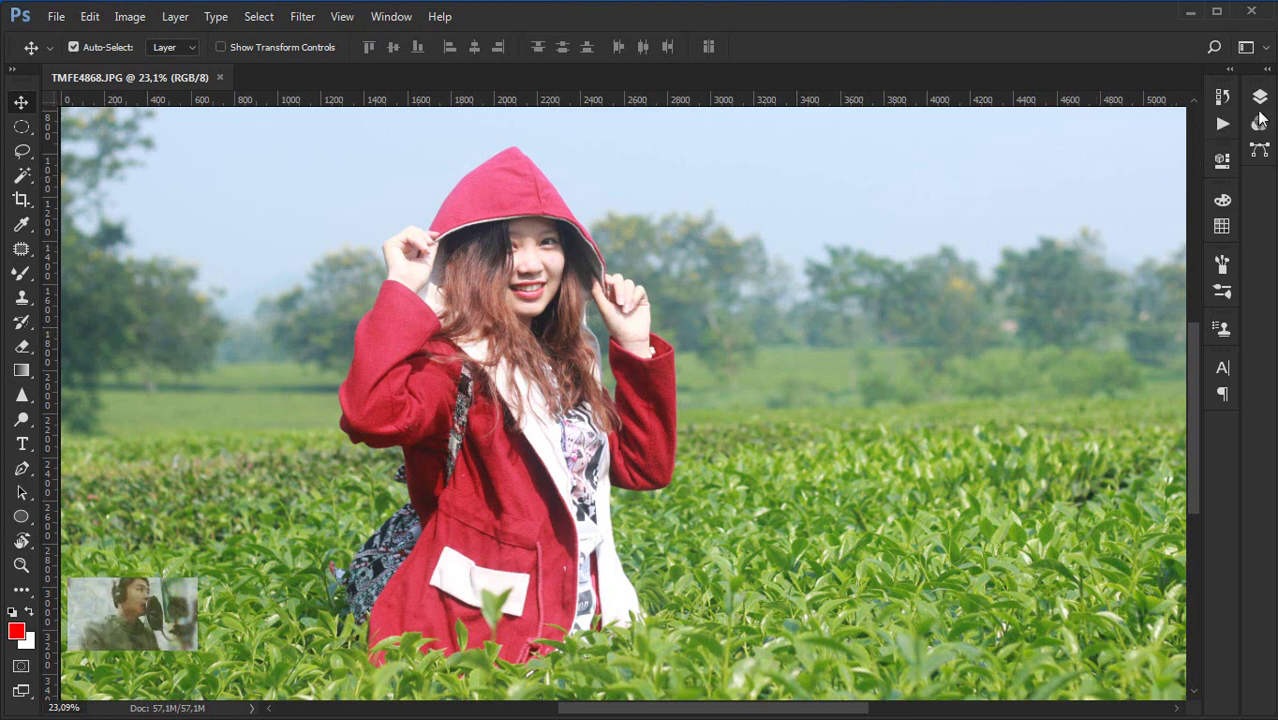
Duplicate the Background layer into Layer 1 via the Layers panel with Ctrl+J
{"action": "left_click", "coordinate": [1259, 97]}
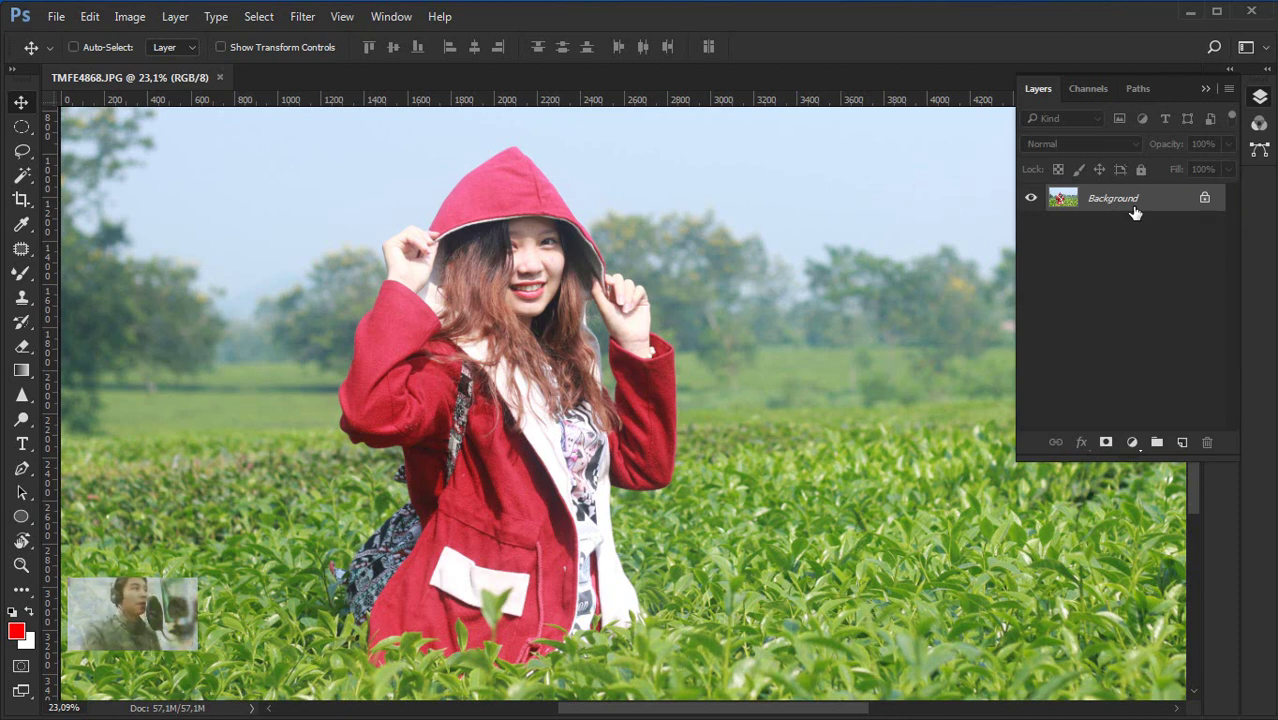
{"action": "key", "text": "ctrl+j"}
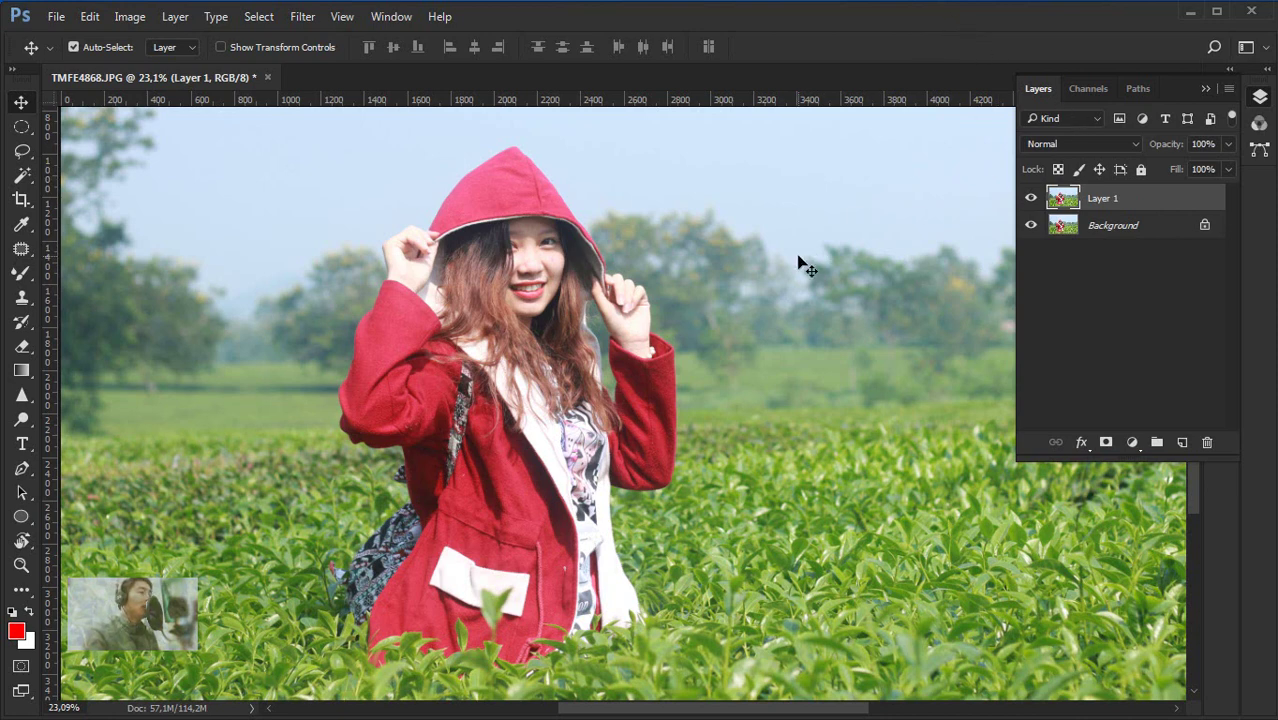
{"action": "left_click", "coordinate": [1116, 325]}
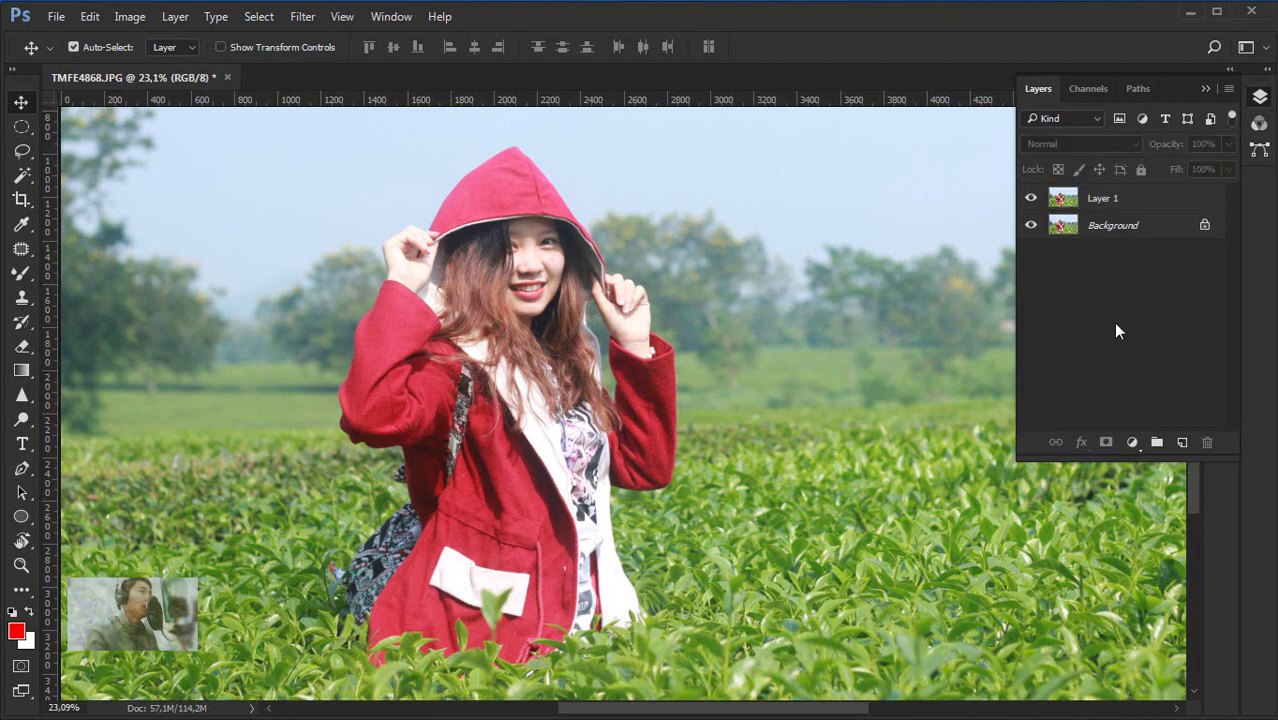
{"action": "left_click", "coordinate": [1170, 198]}
{"action": "left_click", "coordinate": [1259, 97]}
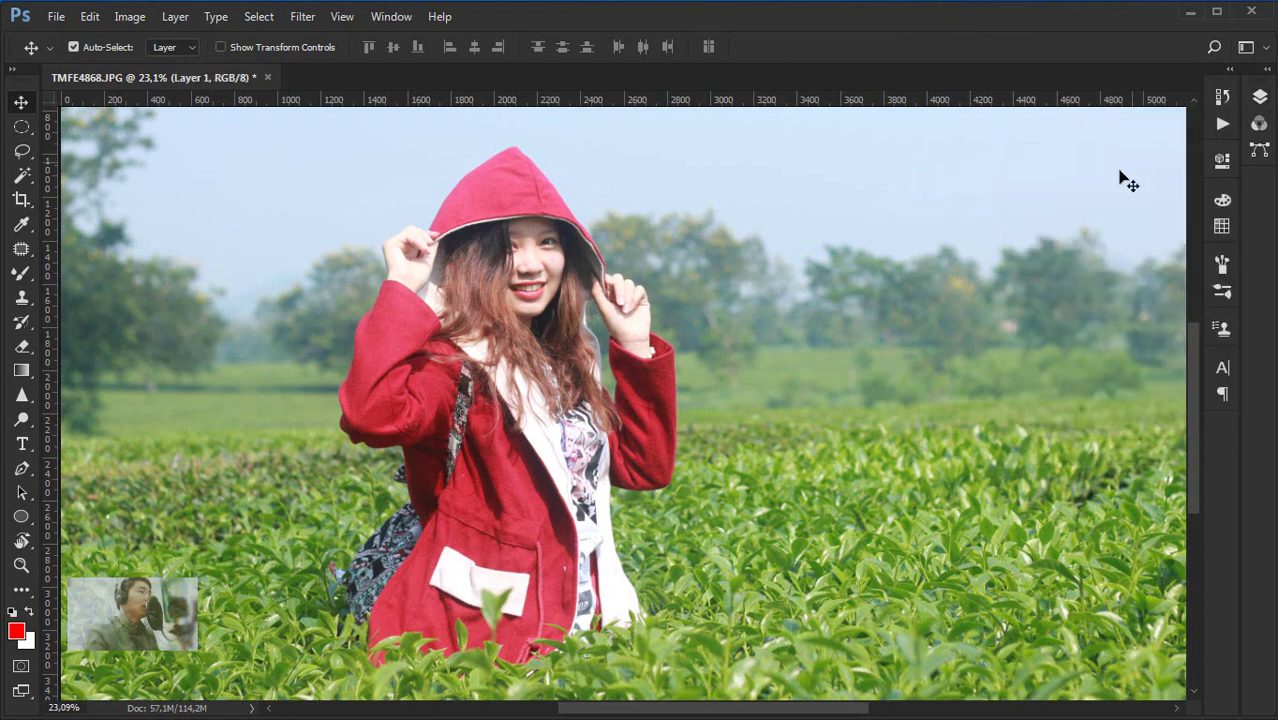
{"action": "scroll", "coordinate": [520, 305], "scroll_direction": "up", "scroll_amount": 3}
Zoom in and centre the woman's face, then bring up the Filter menu
{"action": "scroll", "coordinate": [520, 305], "scroll_direction": "up", "scroll_amount": 2}
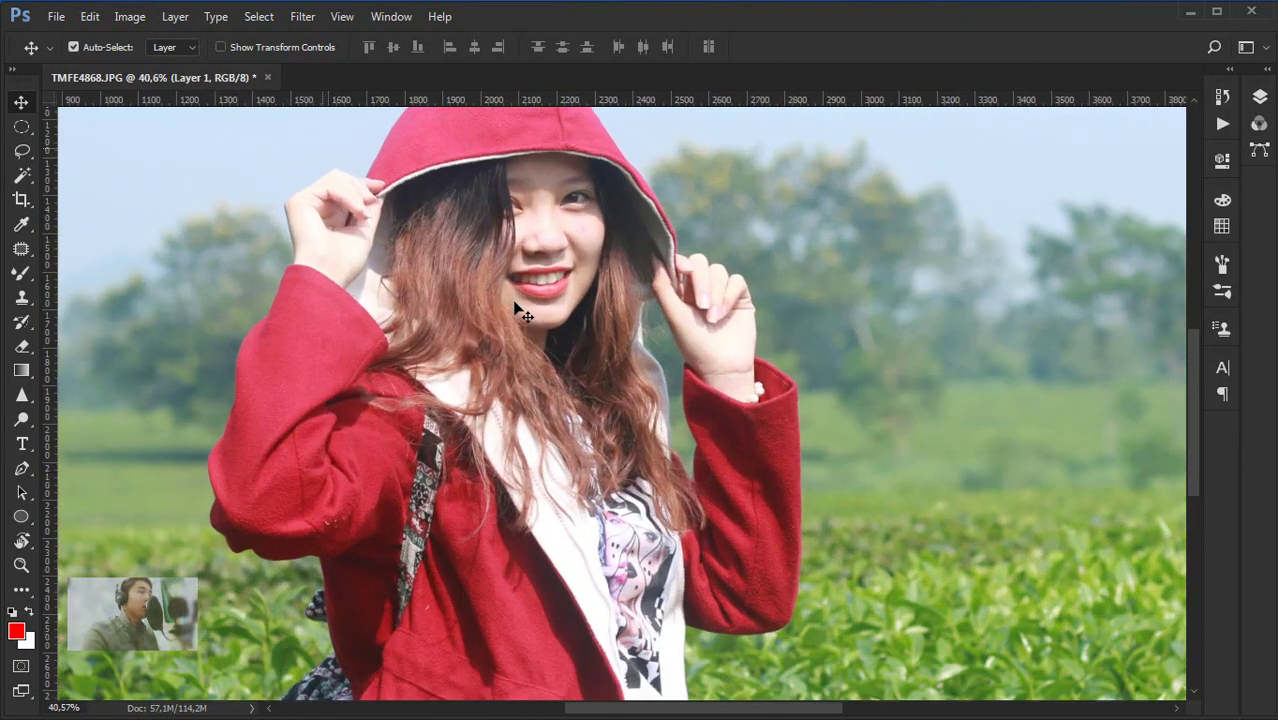
{"action": "left_click_drag", "start_coordinate": [577, 262], "coordinate": [634, 349]}
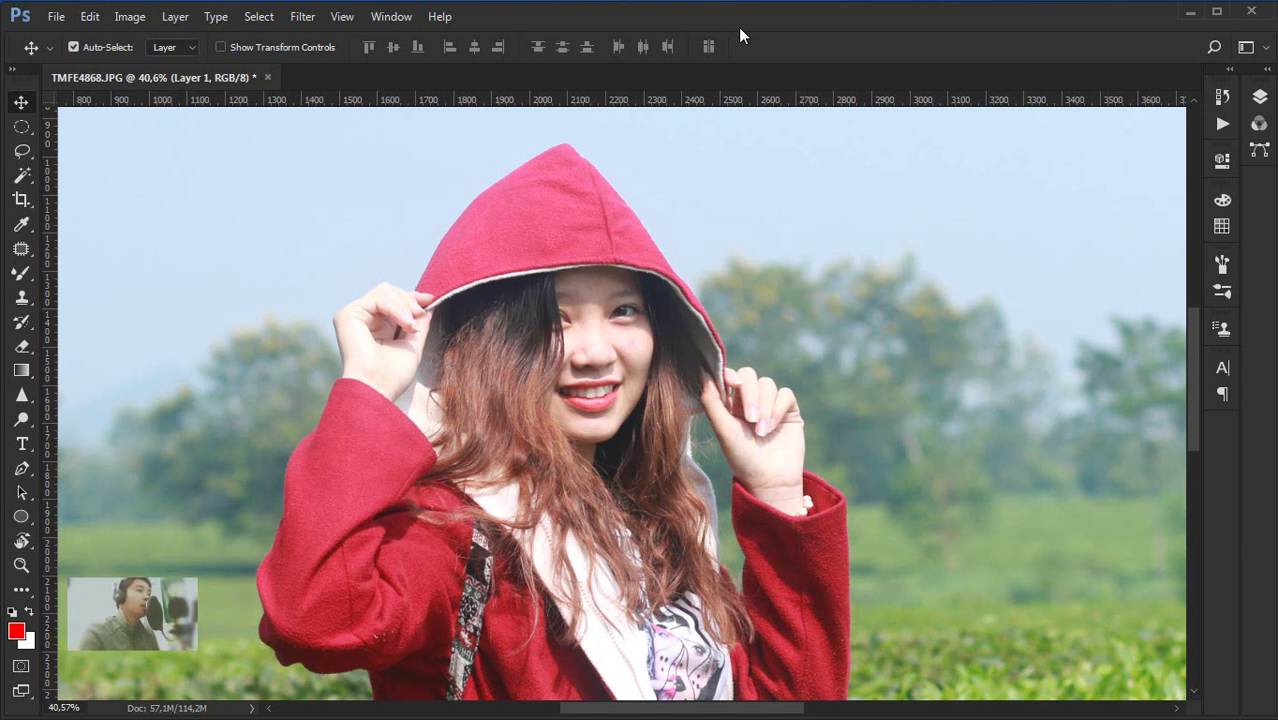
{"action": "scroll", "coordinate": [680, 285], "scroll_direction": "down", "scroll_amount": 1}
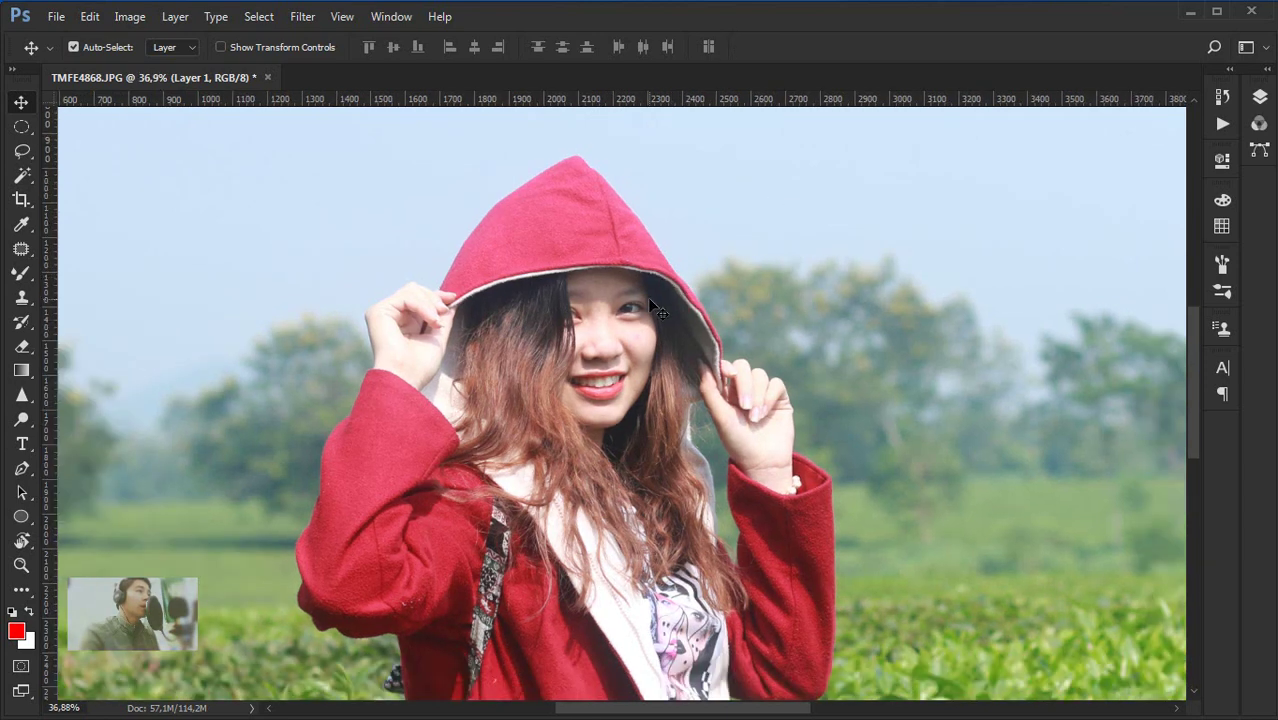
{"action": "scroll", "coordinate": [650, 300], "scroll_direction": "up", "scroll_amount": 2}
{"action": "left_click_drag", "start_coordinate": [608, 338], "coordinate": [640, 270]}
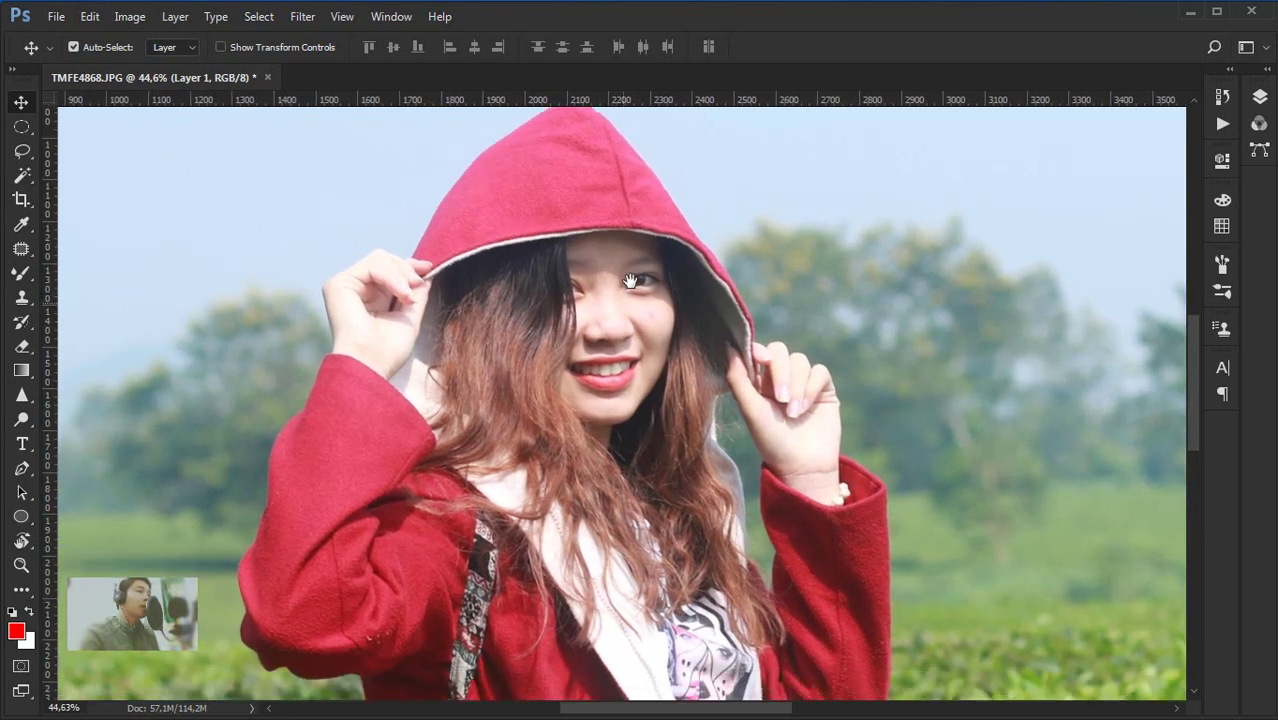
{"action": "scroll", "coordinate": [645, 285], "scroll_direction": "up", "scroll_amount": 2}
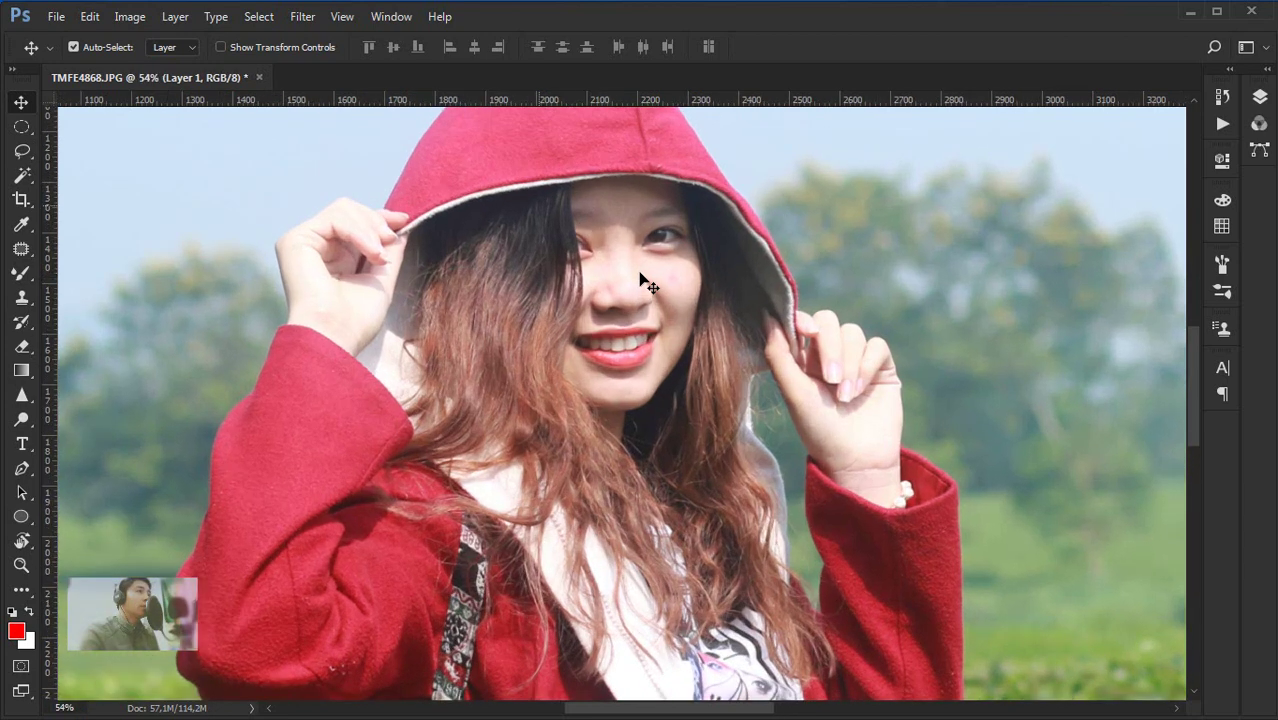
{"action": "scroll", "coordinate": [645, 285], "scroll_direction": "up", "scroll_amount": 1}
{"action": "left_click_drag", "start_coordinate": [643, 272], "coordinate": [640, 322]}
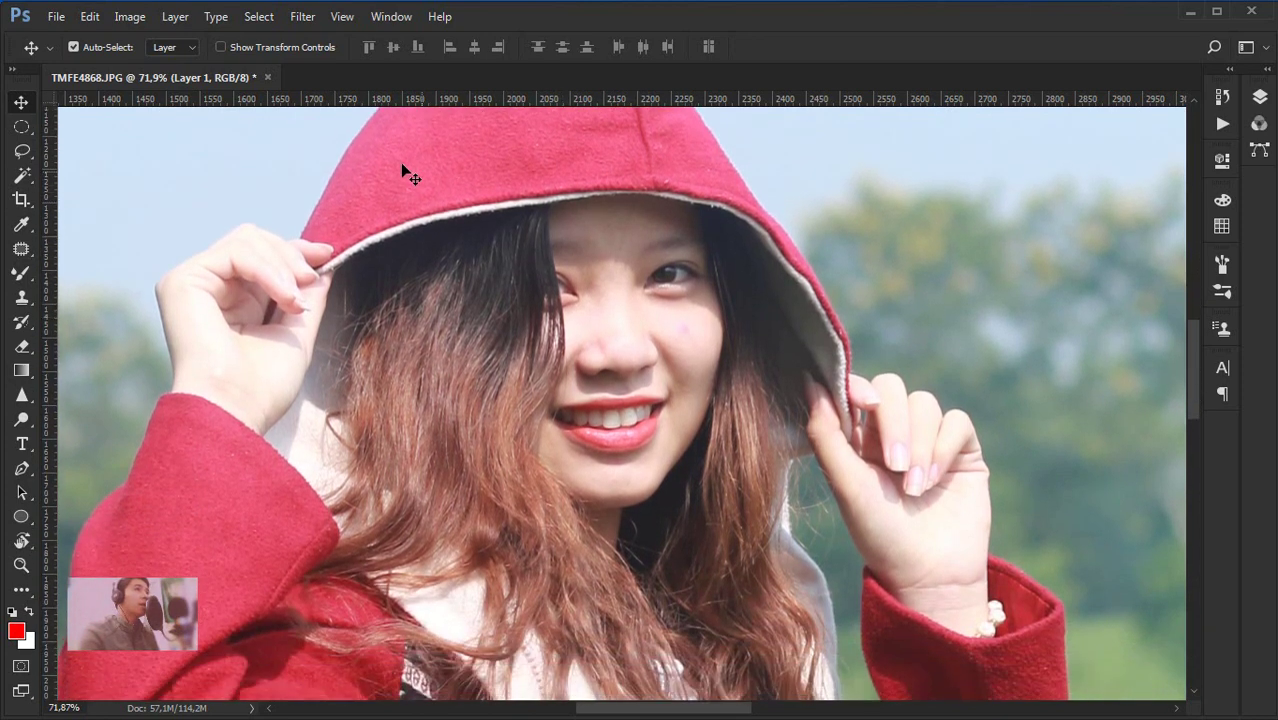
{"action": "left_click", "coordinate": [303, 19]}
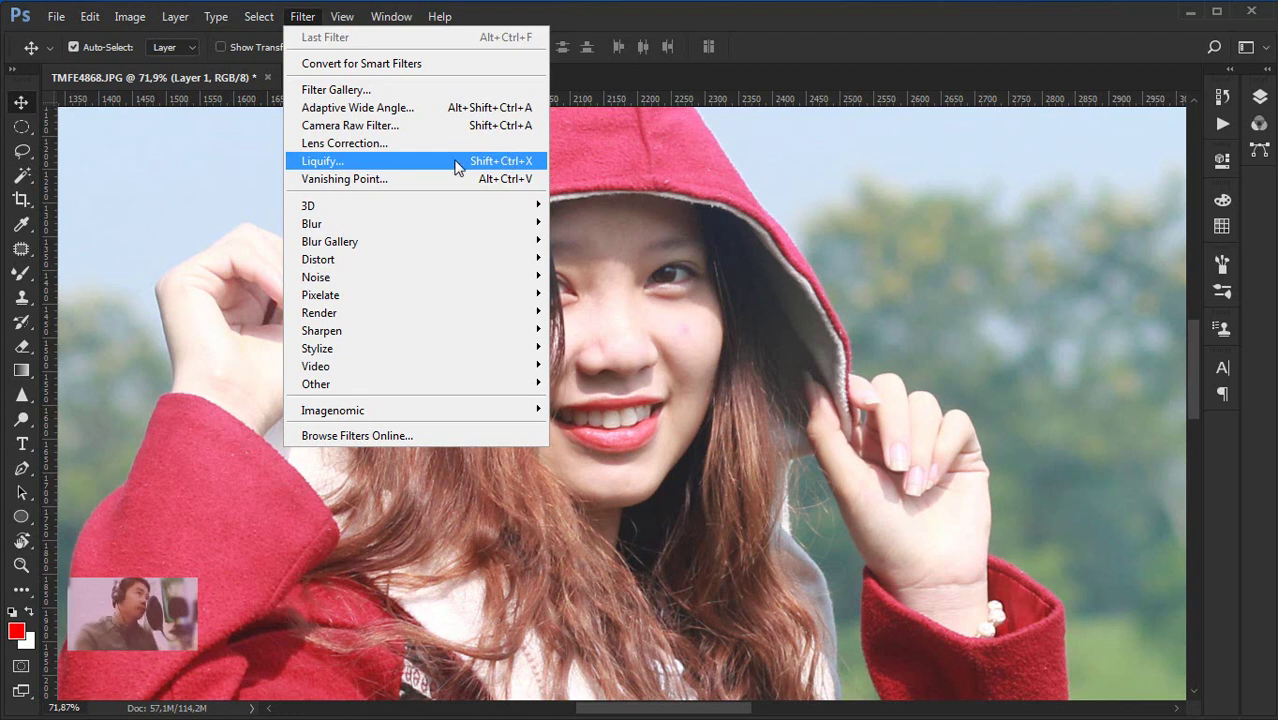
Open Liquify on the portrait, test a Forward Warp on the hood, and undo it
{"action": "left_click", "coordinate": [455, 161]}
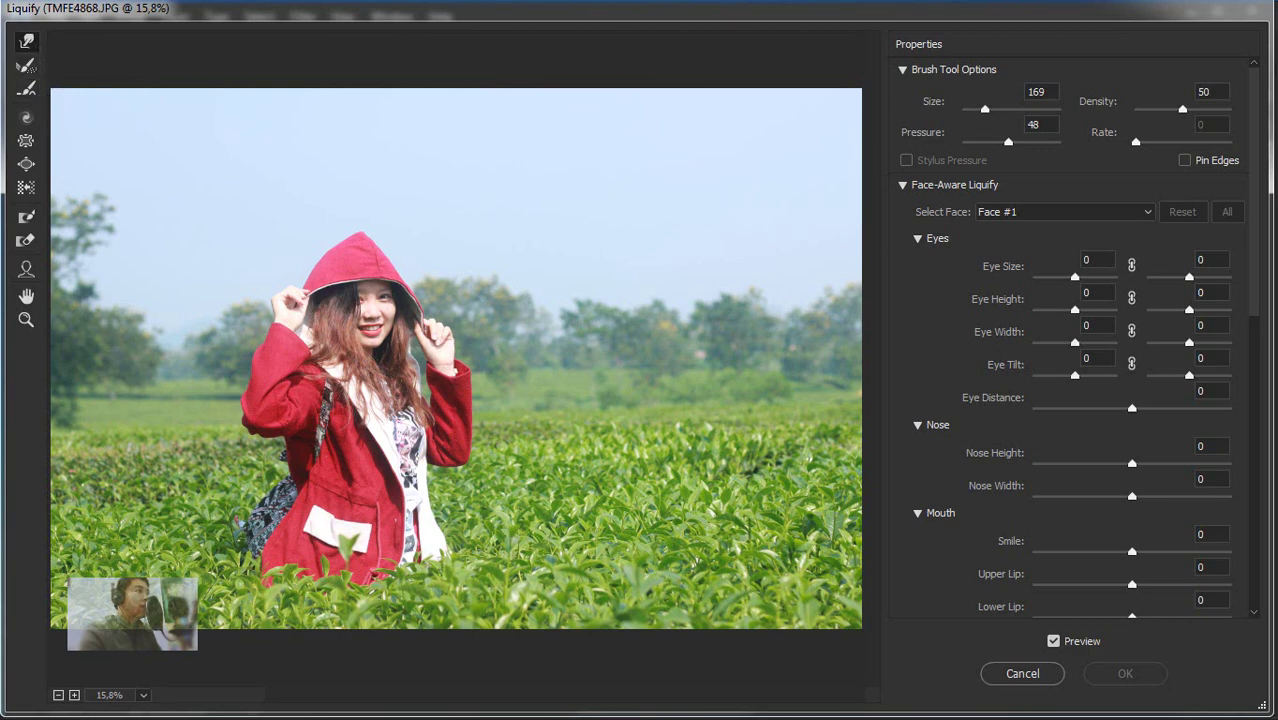
{"action": "mouse_move", "coordinate": [1262, 226]}
{"action": "left_mouse_down"}
{"action": "mouse_move", "coordinate": [1255, 196]}
{"action": "mouse_move", "coordinate": [1255, 386]}
{"action": "left_mouse_up"}
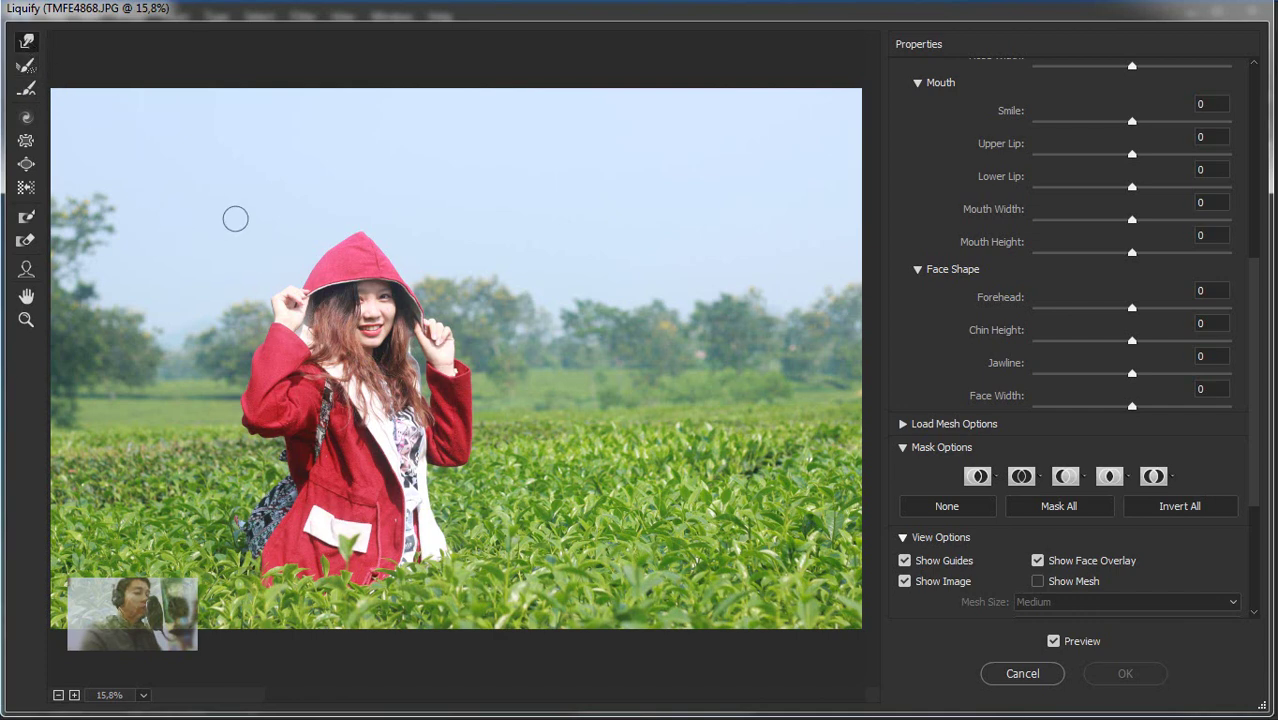
{"action": "left_click_drag", "start_coordinate": [294, 277], "coordinate": [343, 319]}
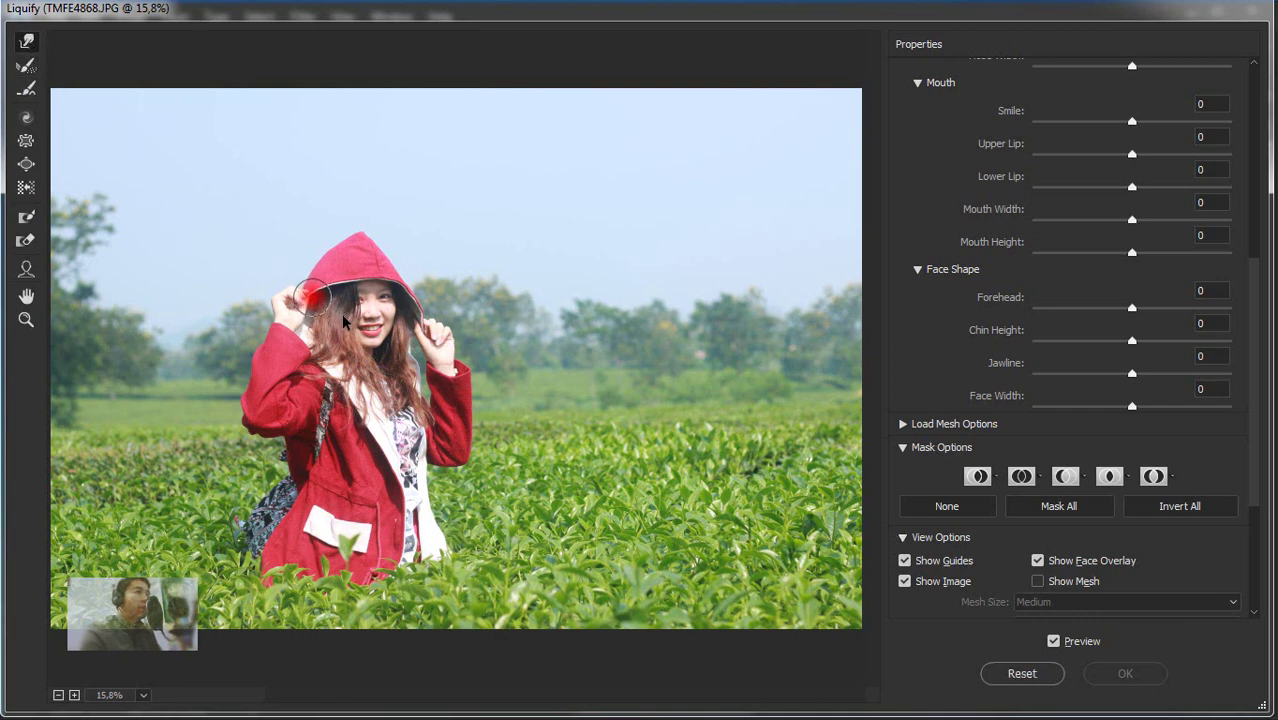
{"action": "key", "text": "ctrl+z"}
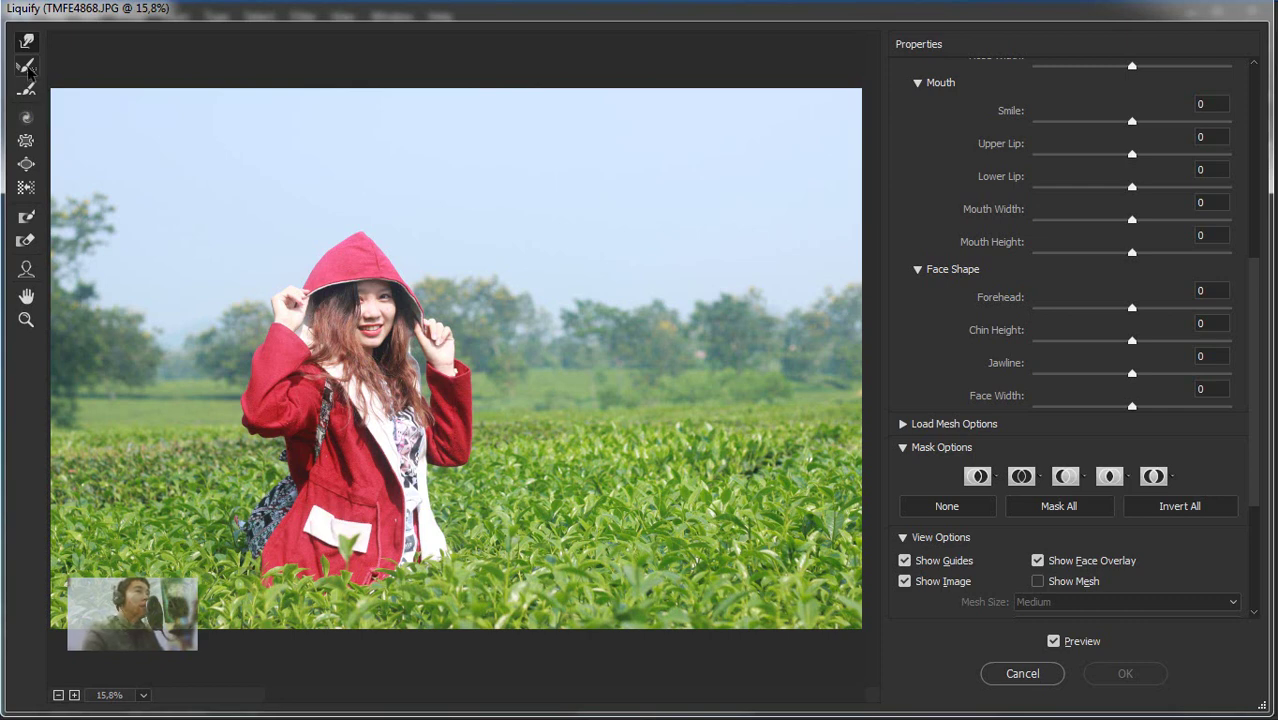
{"action": "left_click", "coordinate": [27, 67]}
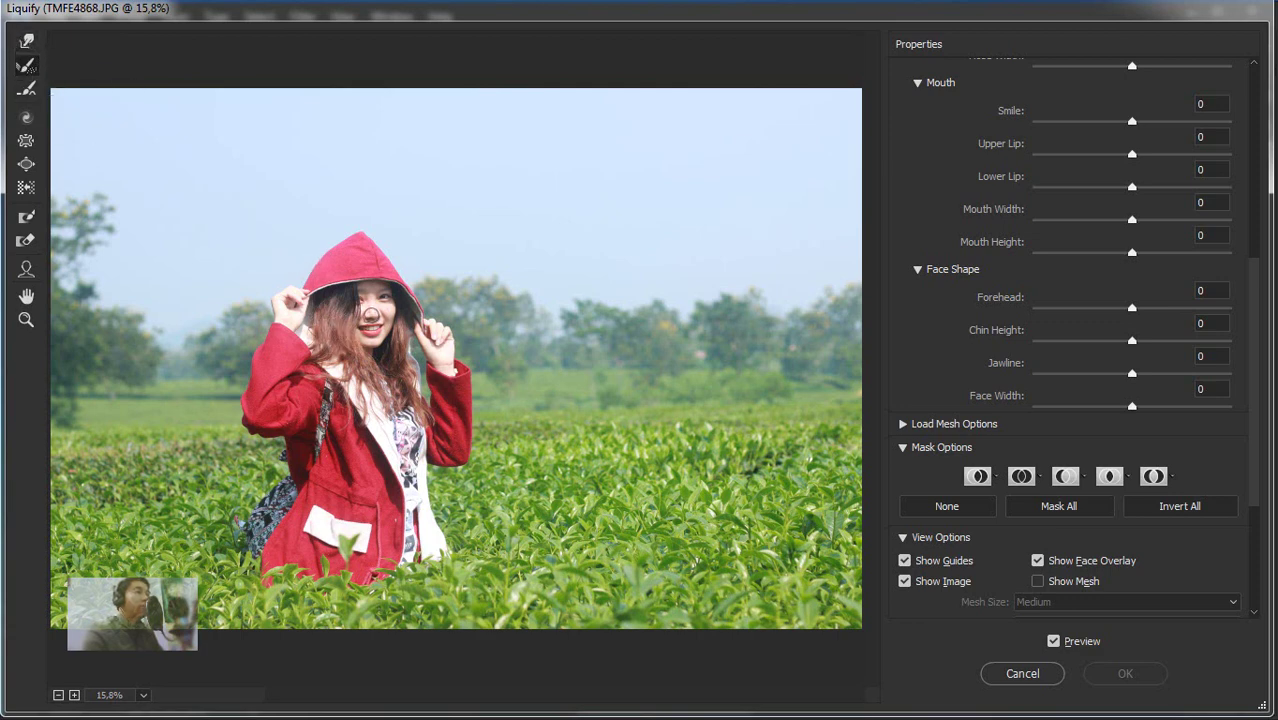
{"action": "scroll", "coordinate": [368, 318], "scroll_direction": "up", "scroll_amount": 1}
{"action": "scroll", "coordinate": [360, 316], "scroll_direction": "up", "scroll_amount": 1}
{"action": "scroll", "coordinate": [345, 313], "scroll_direction": "up", "scroll_amount": 1}
{"action": "left_click_drag", "start_coordinate": [338, 312], "coordinate": [380, 318]}
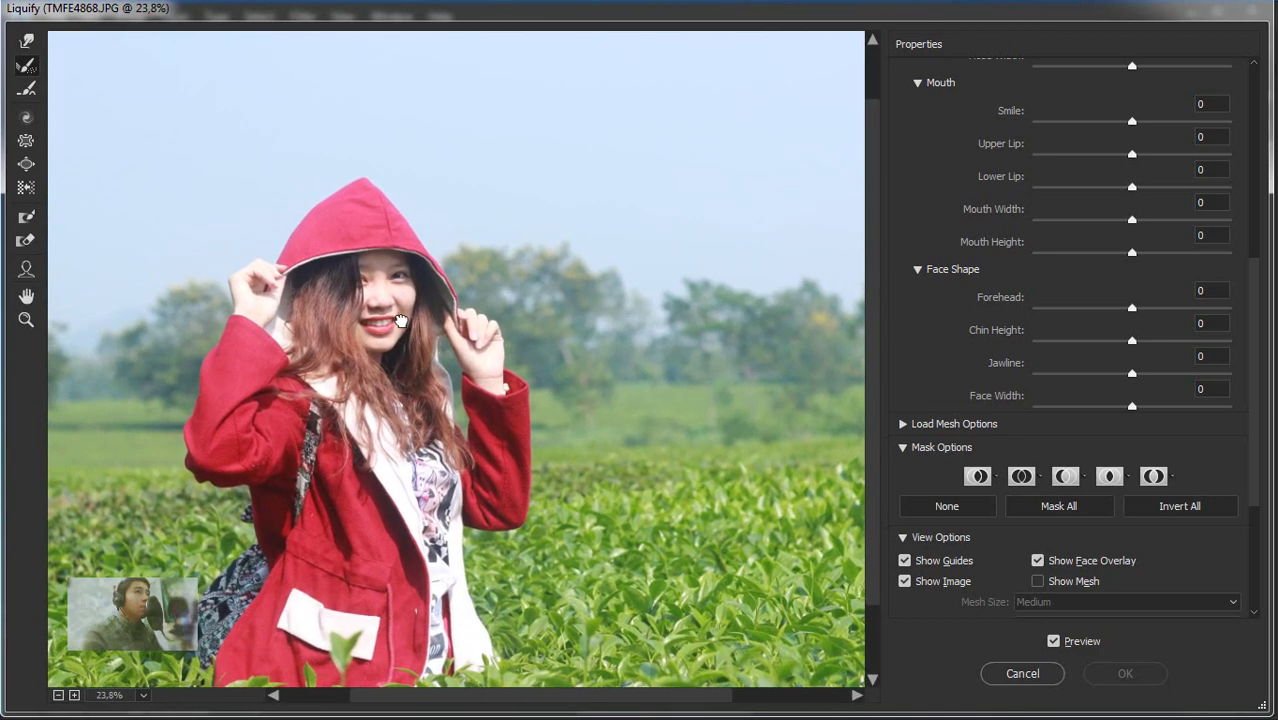
{"action": "left_click", "coordinate": [26, 89]}
{"action": "key", "text": "alt"}
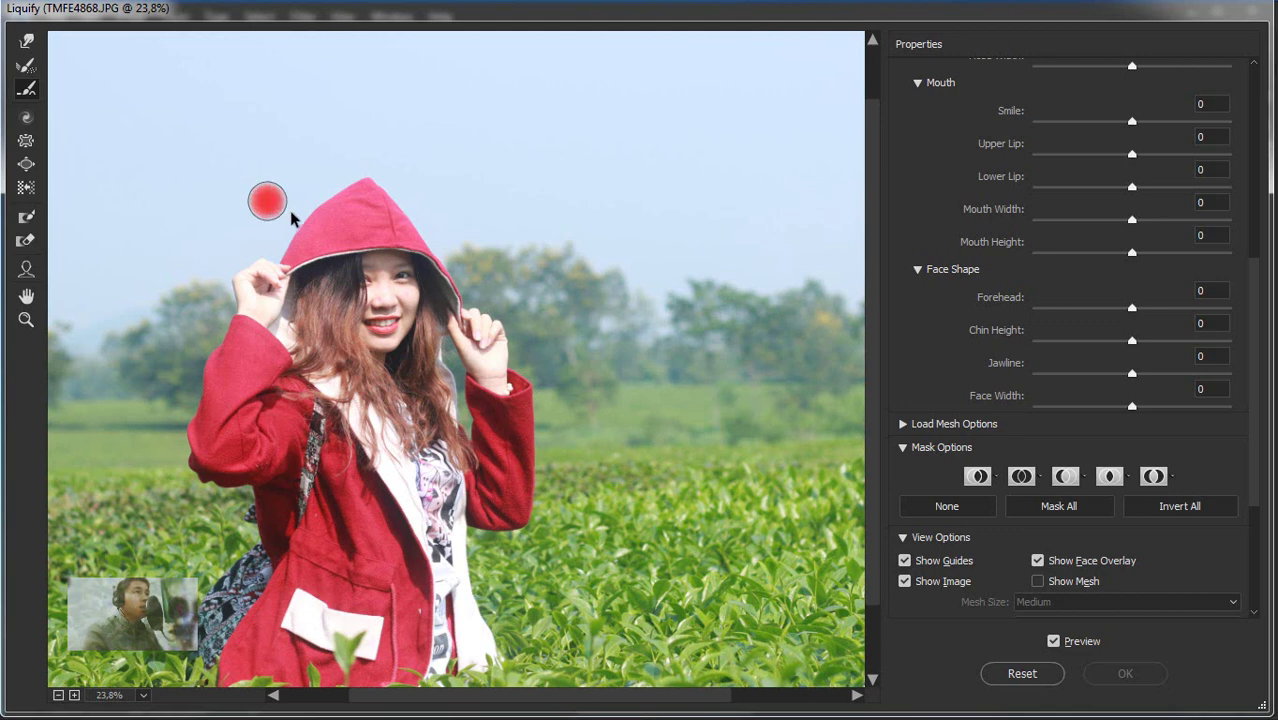
{"action": "left_click_drag", "start_coordinate": [267, 201], "coordinate": [320, 215]}
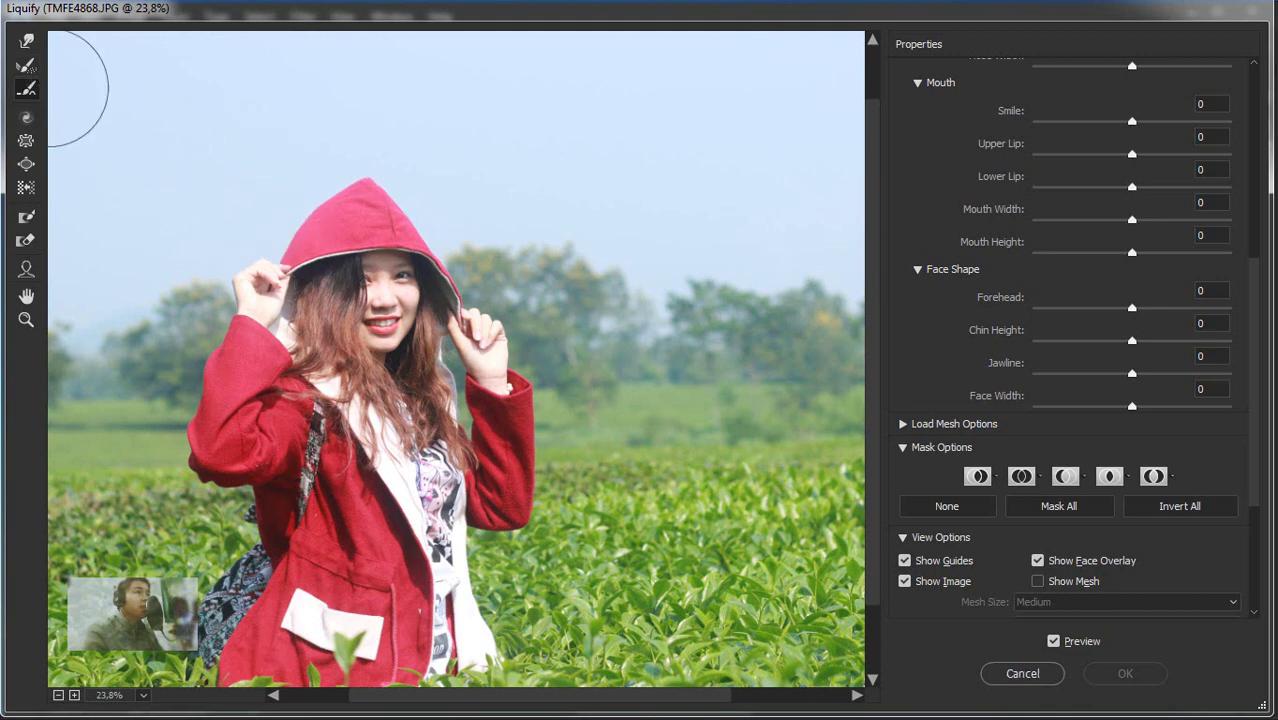
{"action": "left_click_drag", "start_coordinate": [358, 229], "coordinate": [323, 233]}
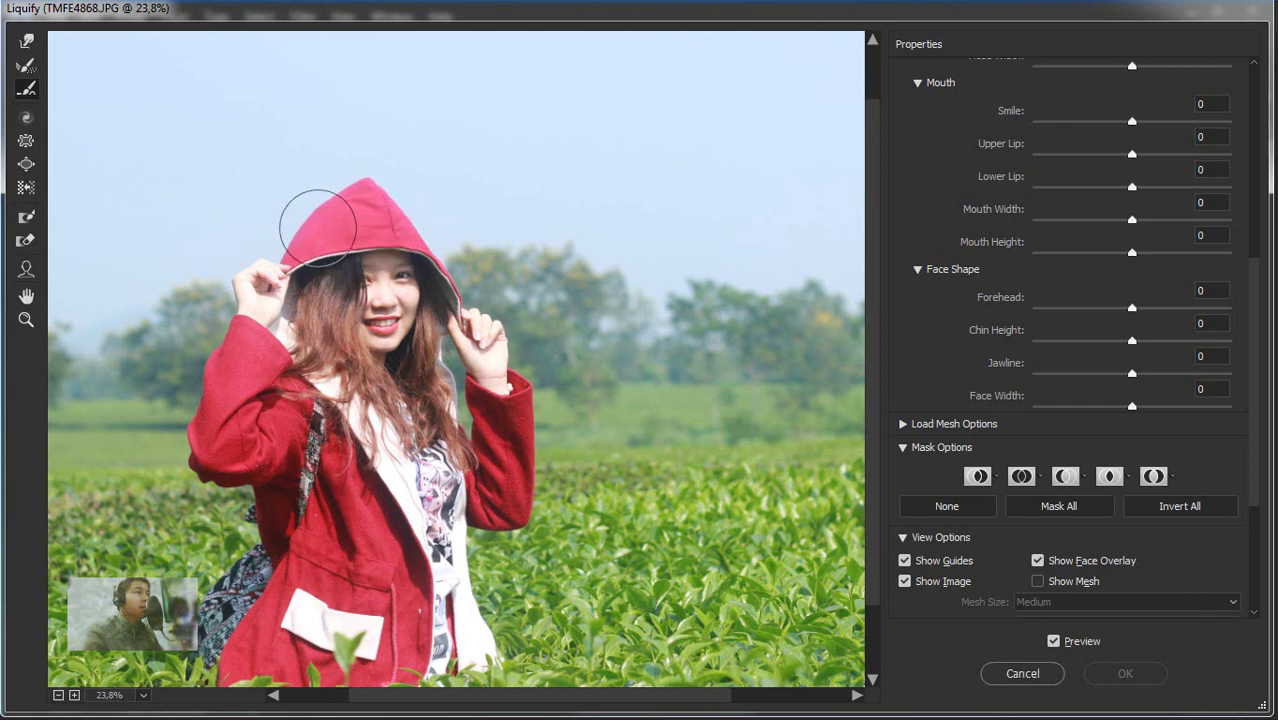
{"action": "scroll", "coordinate": [296, 245], "scroll_direction": "up", "scroll_amount": 2}
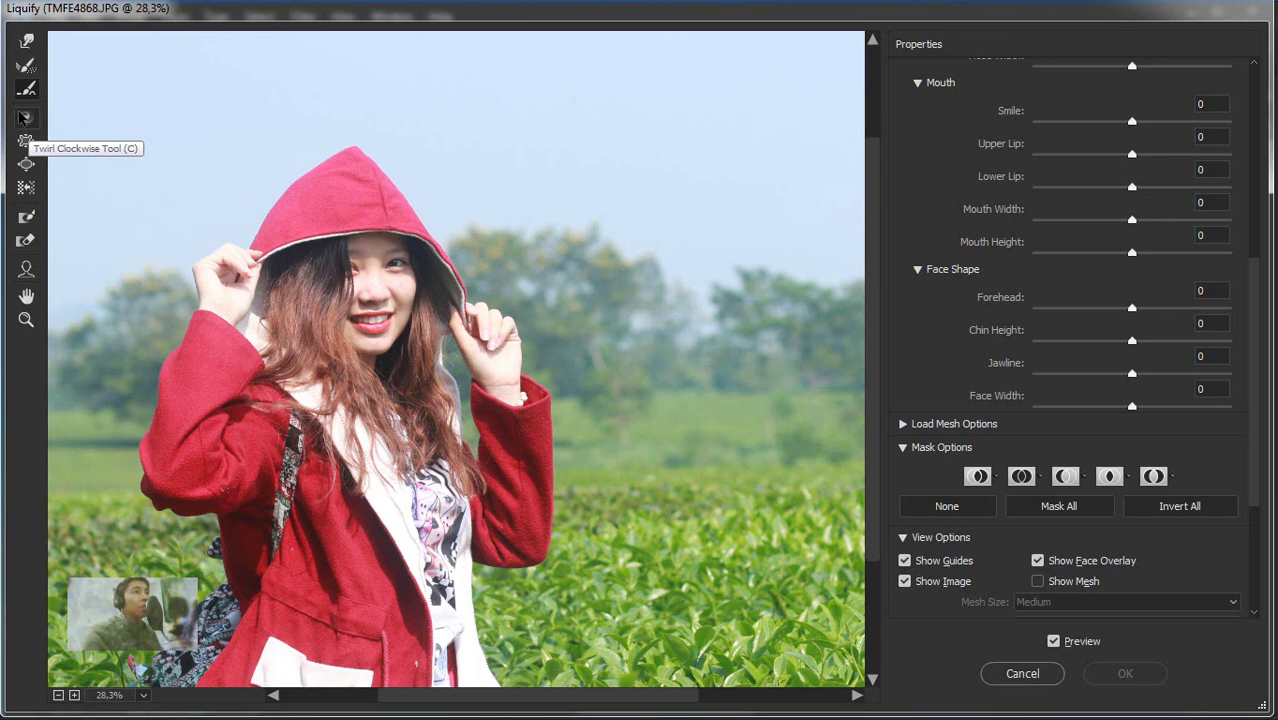
{"action": "left_click", "coordinate": [25, 119]}
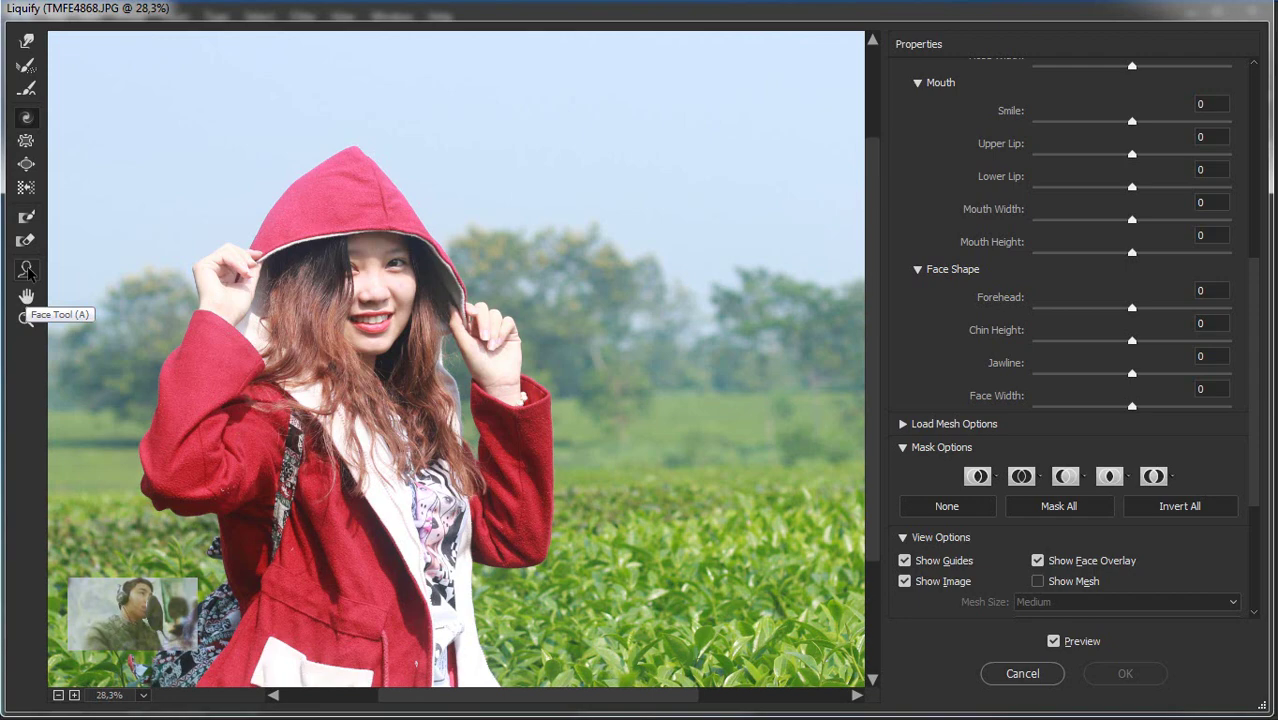
With Forward Warp, set the brush size to 70, then enlarge it on-canvas to 280
{"action": "left_click", "coordinate": [26, 41]}
{"action": "scroll", "coordinate": [400, 258], "scroll_direction": "up", "scroll_amount": 2}
{"action": "scroll", "coordinate": [390, 262], "scroll_direction": "up", "scroll_amount": 2}
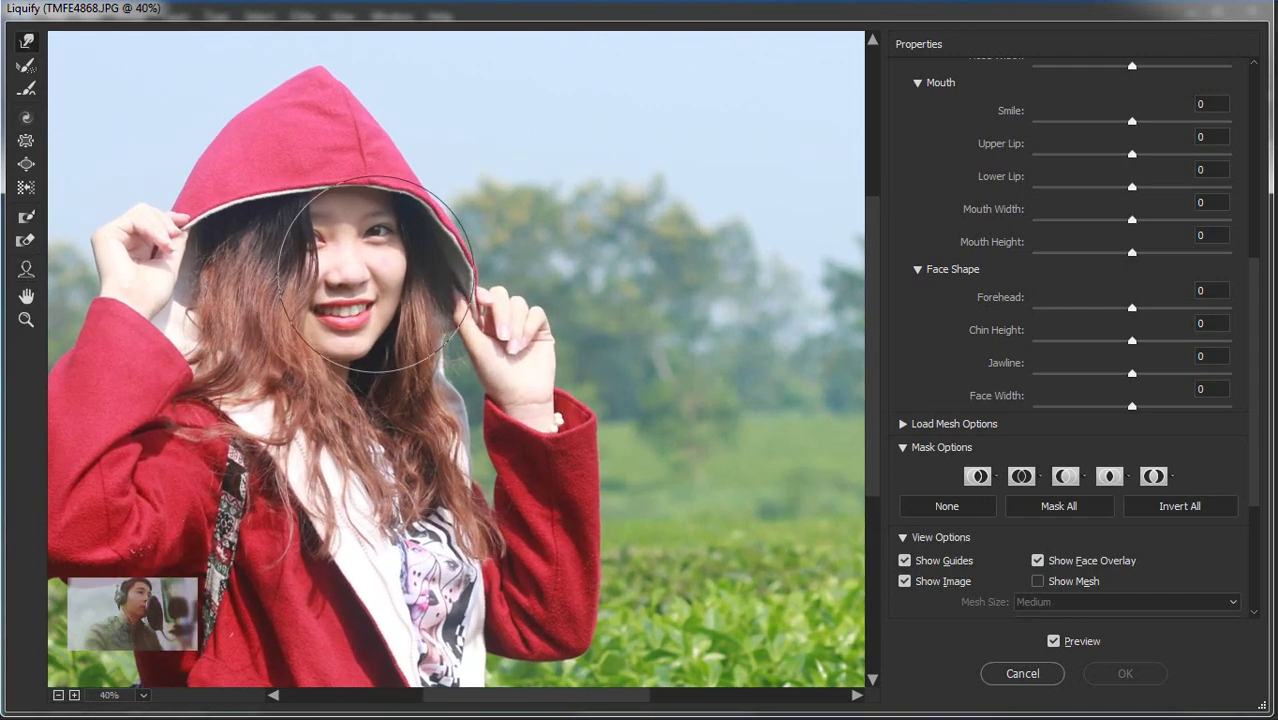
{"action": "scroll", "coordinate": [380, 266], "scroll_direction": "up", "scroll_amount": 2}
{"action": "scroll", "coordinate": [372, 270], "scroll_direction": "up", "scroll_amount": 2}
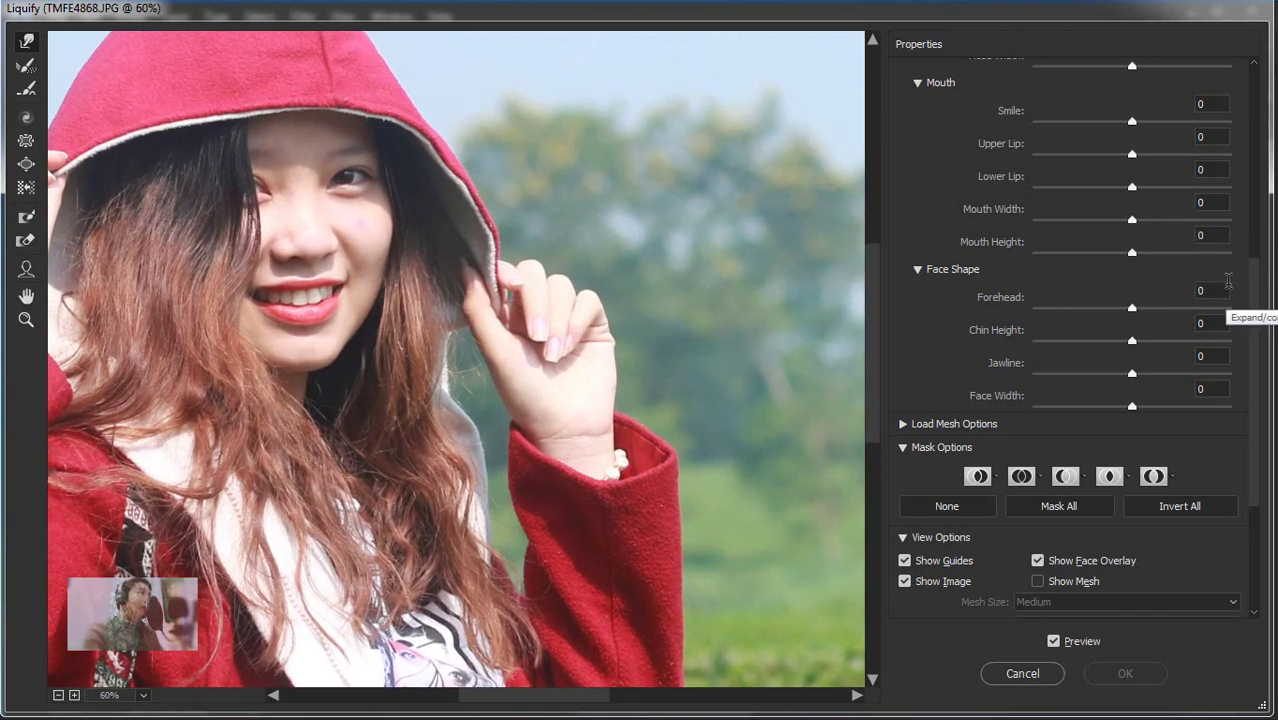
{"action": "scroll", "coordinate": [1262, 262], "scroll_direction": "up", "scroll_amount": 1}
{"action": "scroll", "coordinate": [1262, 262], "scroll_direction": "up", "scroll_amount": 5}
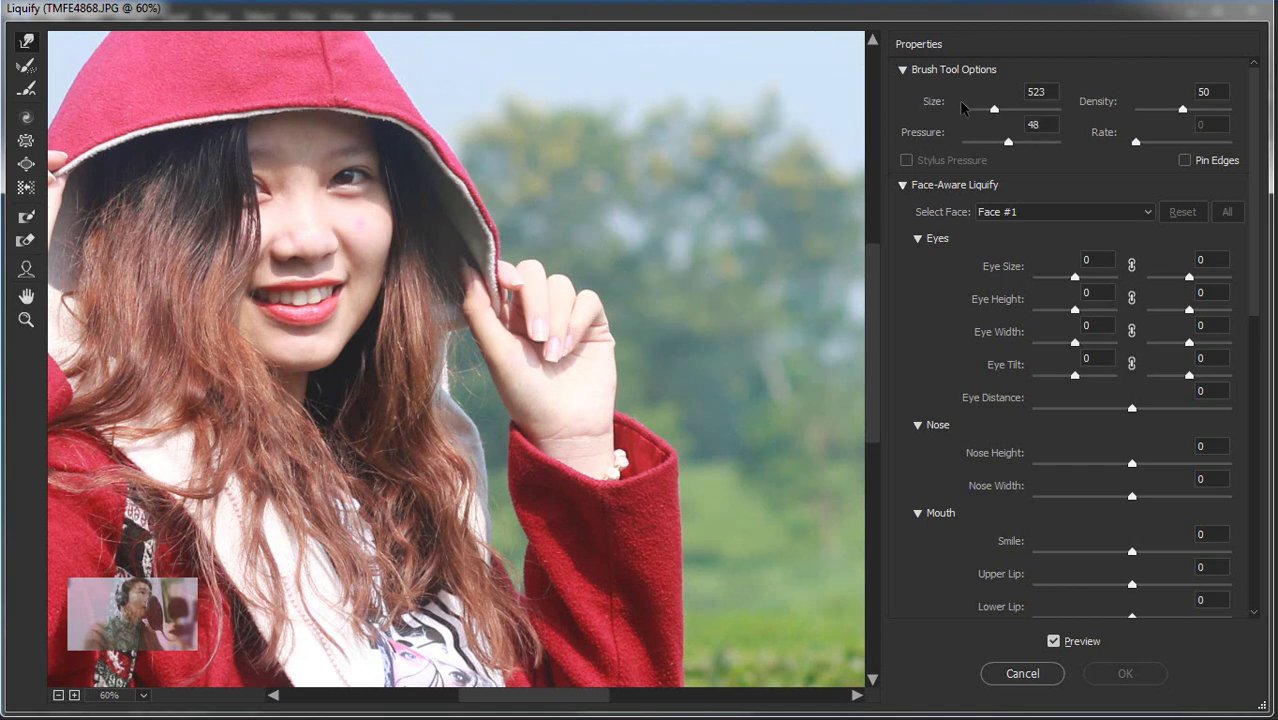
{"action": "left_click_drag", "start_coordinate": [981, 116], "coordinate": [1008, 110]}
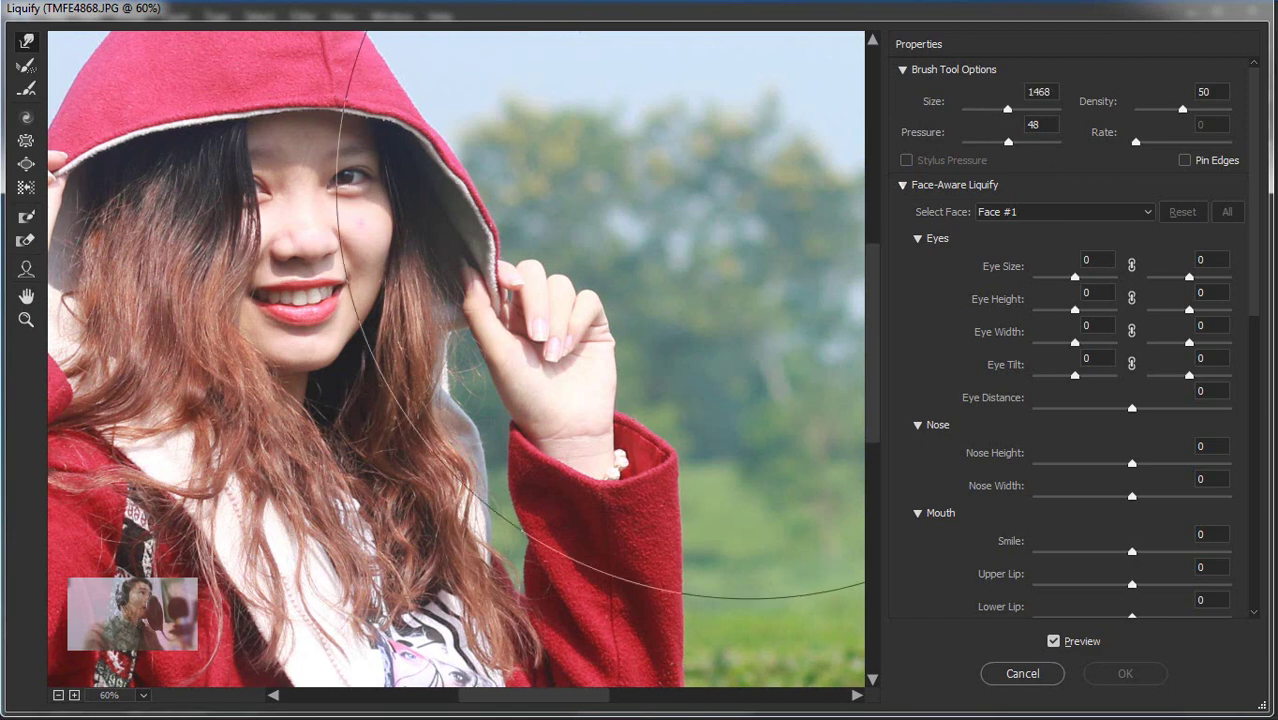
{"action": "left_click", "coordinate": [980, 117]}
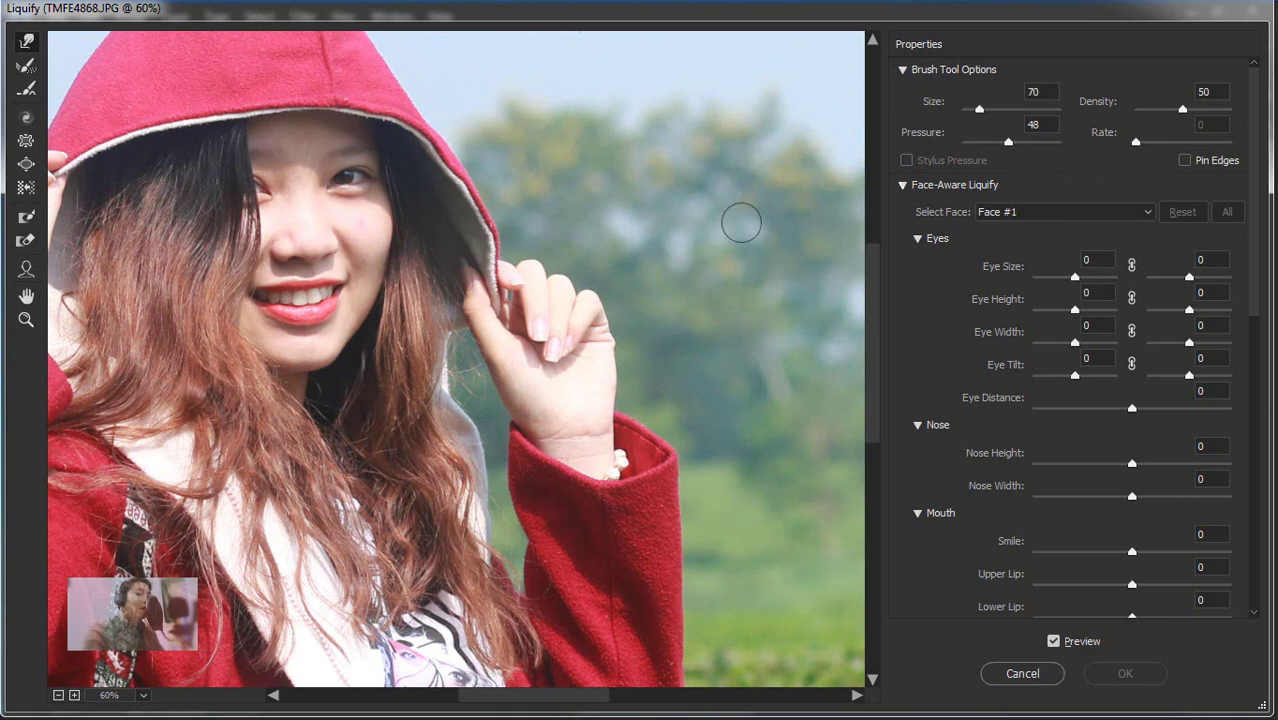
{"action": "key", "text": "alt"}
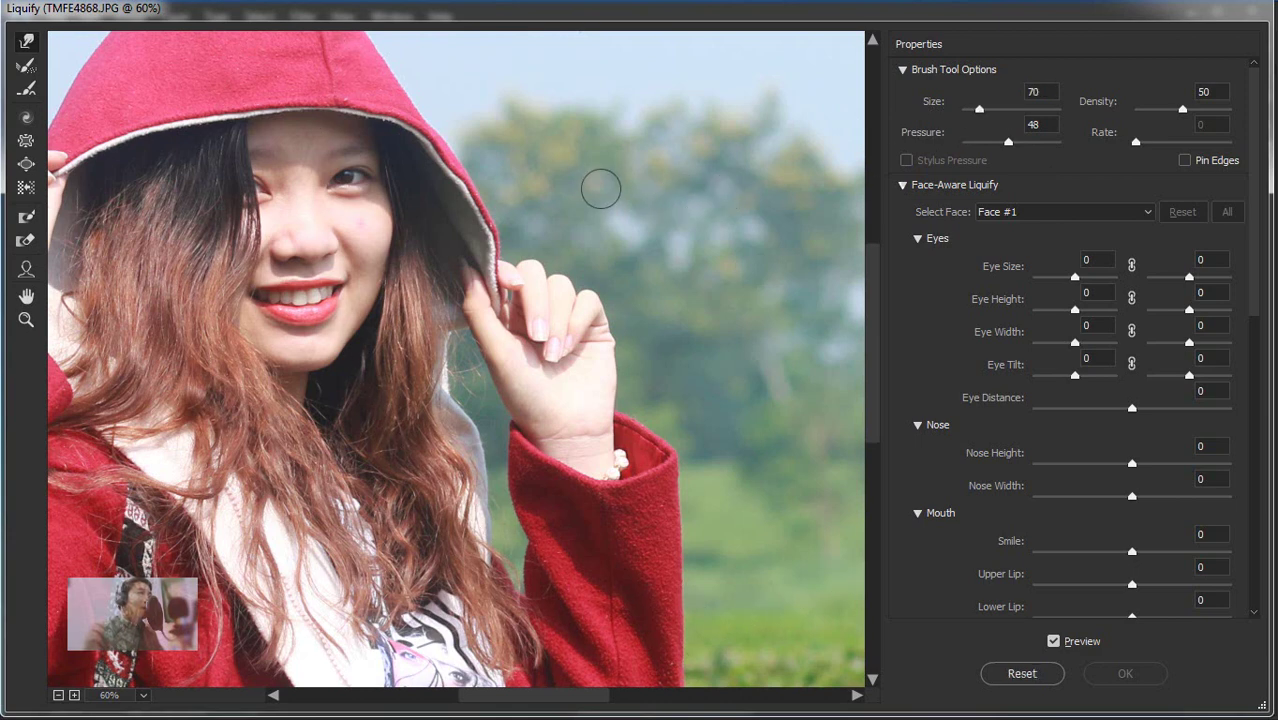
{"action": "mouse_move", "coordinate": [602, 183]}
{"action": "left_mouse_down"}
{"action": "mouse_move", "coordinate": [673, 210]}
{"action": "mouse_move", "coordinate": [681, 202]}
{"action": "mouse_move", "coordinate": [628, 197]}
{"action": "mouse_move", "coordinate": [773, 205]}
{"action": "mouse_move", "coordinate": [667, 205]}
{"action": "mouse_move", "coordinate": [705, 202]}
{"action": "mouse_move", "coordinate": [684, 192]}
{"action": "left_mouse_up"}
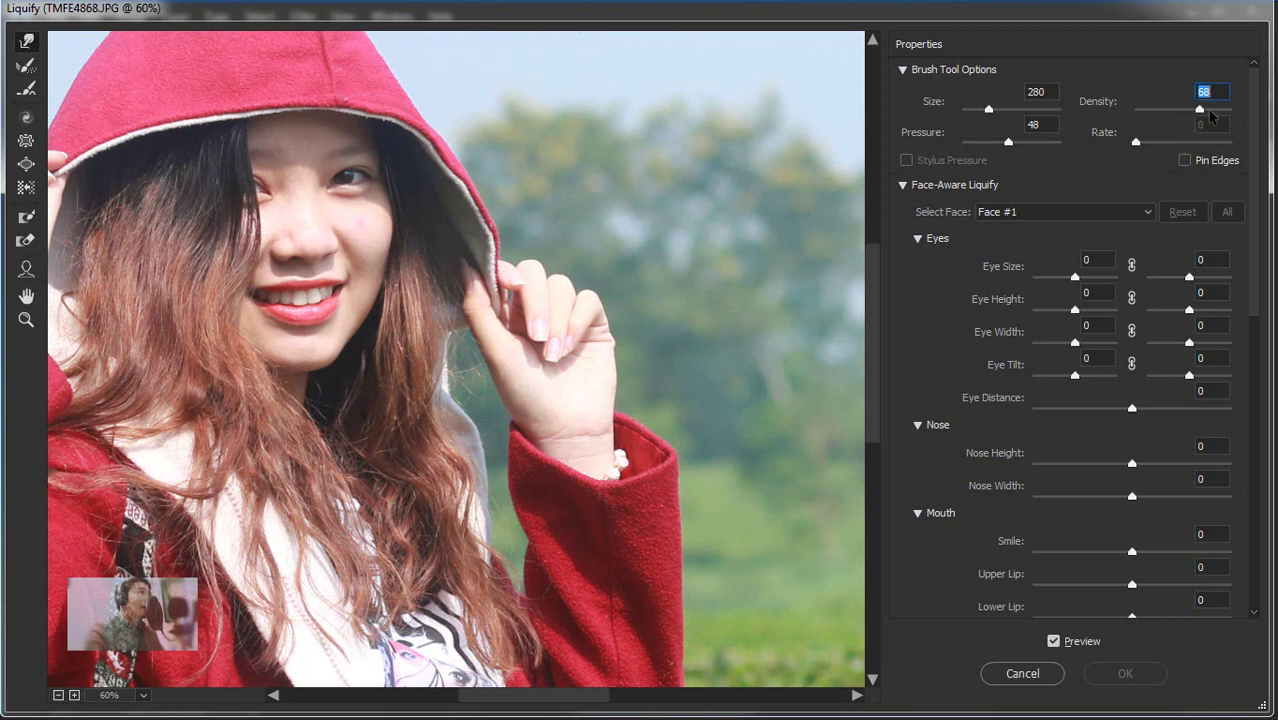
Set brush density to 100, test and undo a hood warp, and set pressure to 47
{"action": "left_click_drag", "start_coordinate": [1210, 118], "coordinate": [1244, 120]}
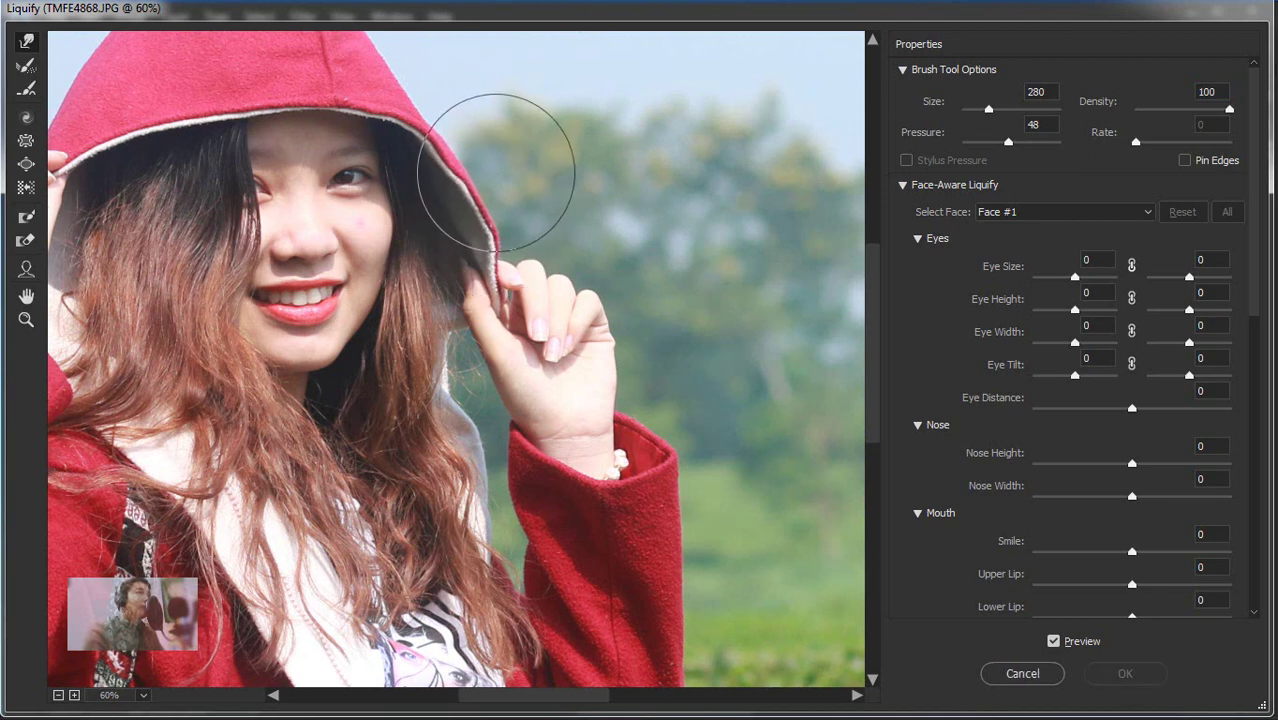
{"action": "left_click_drag", "start_coordinate": [485, 177], "coordinate": [505, 177]}
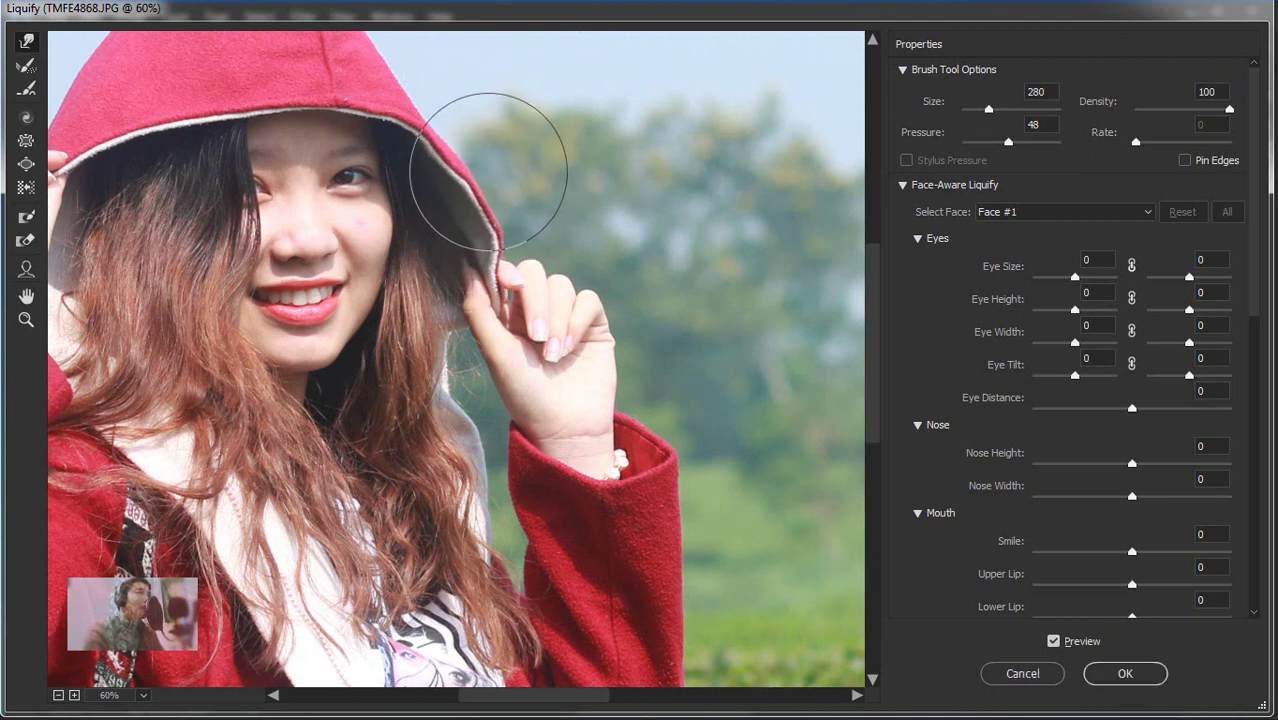
{"action": "key", "text": "ctrl+z"}
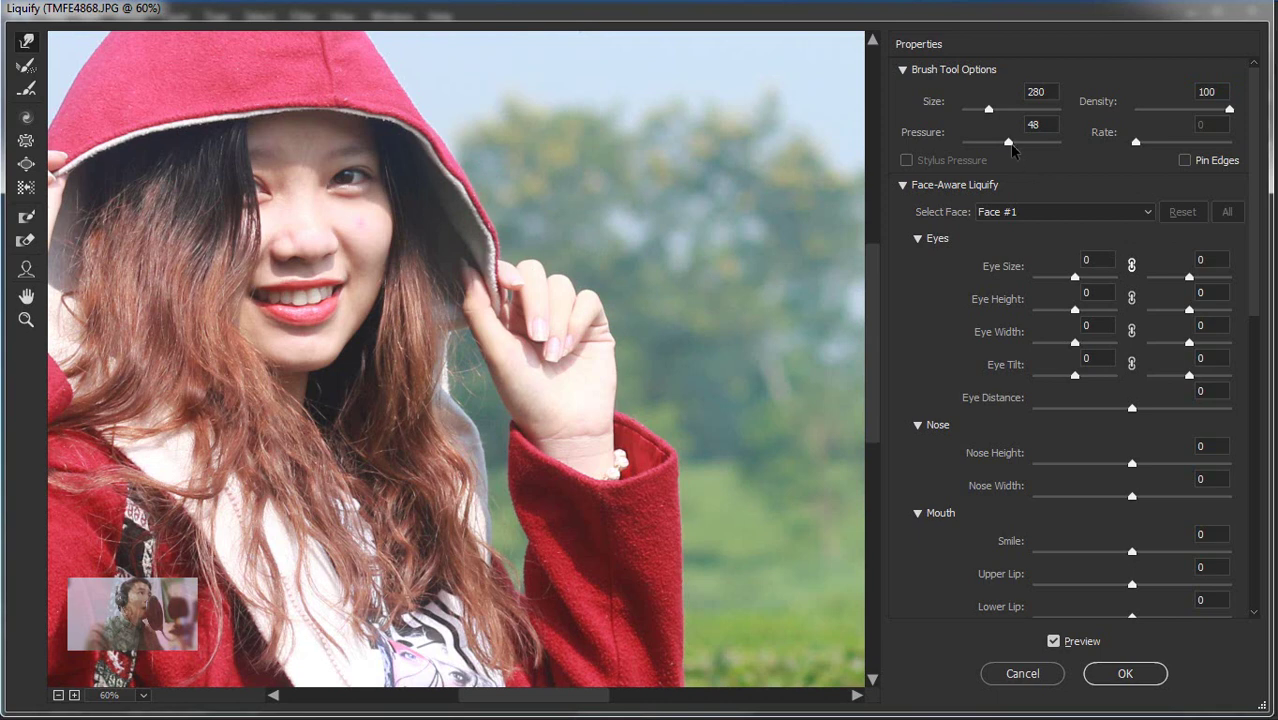
{"action": "left_click", "coordinate": [1009, 144]}
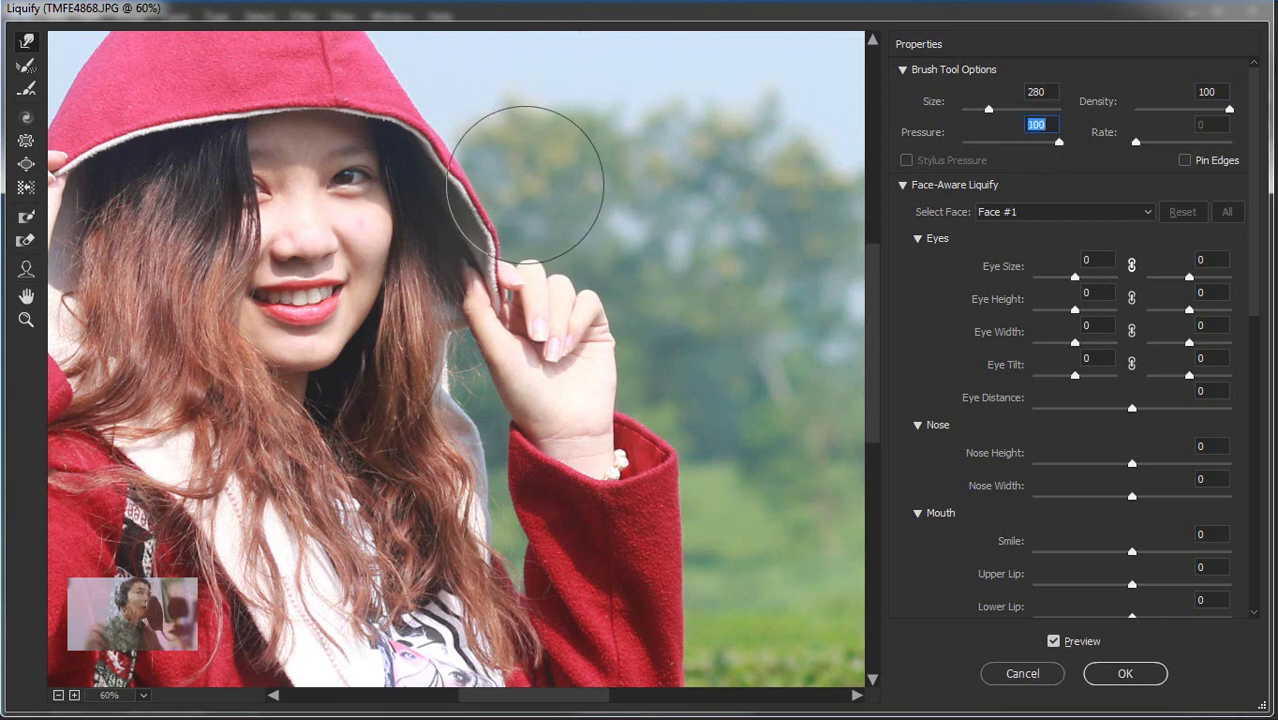
{"action": "left_click_drag", "start_coordinate": [508, 186], "coordinate": [485, 228]}
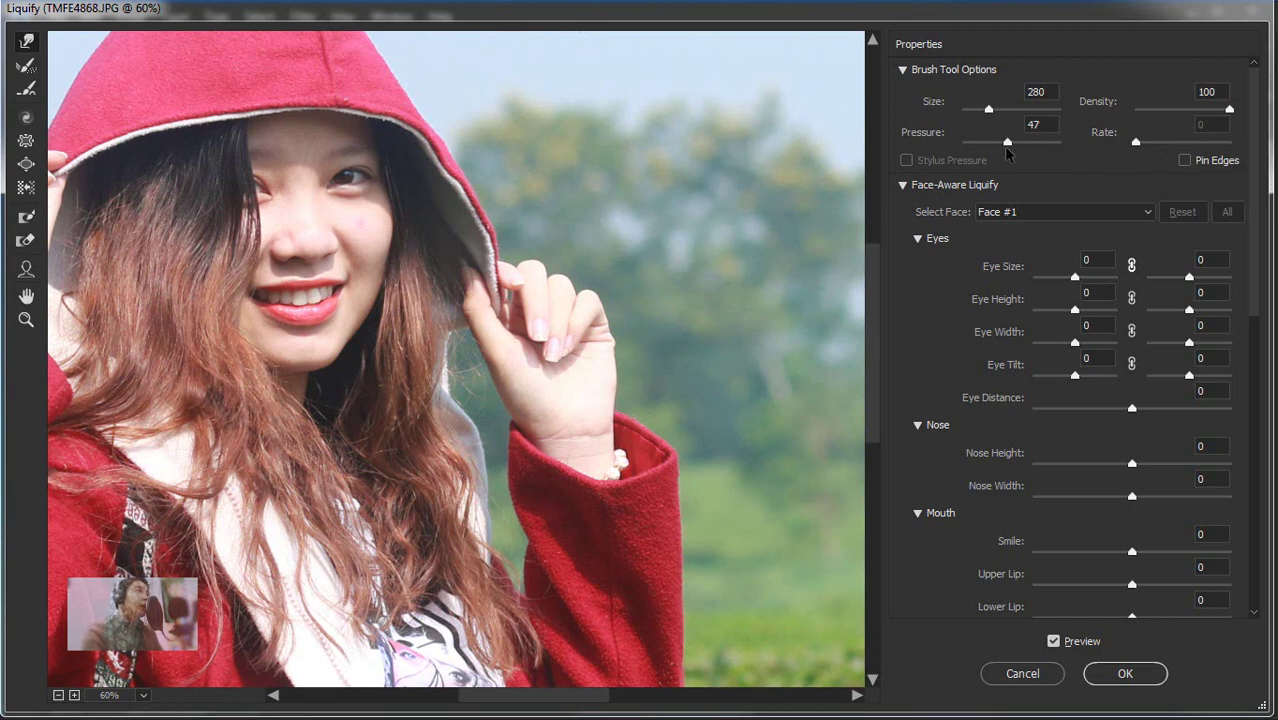
Lower brush pressure to 39 and density to 71, and pan down to the torso
{"action": "left_click_drag", "start_coordinate": [1006, 146], "coordinate": [999, 142]}
{"action": "left_click_drag", "start_coordinate": [1229, 110], "coordinate": [1188, 115]}
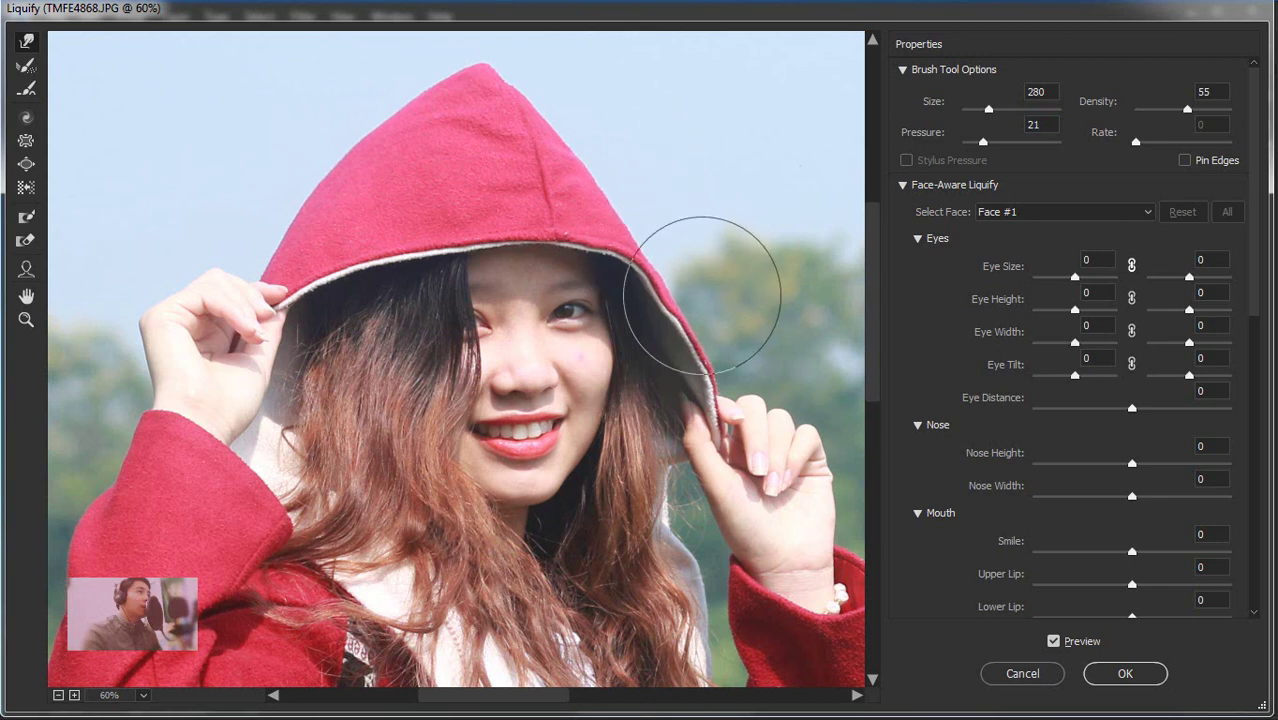
{"action": "left_click_drag", "start_coordinate": [738, 350], "coordinate": [533, 280]}
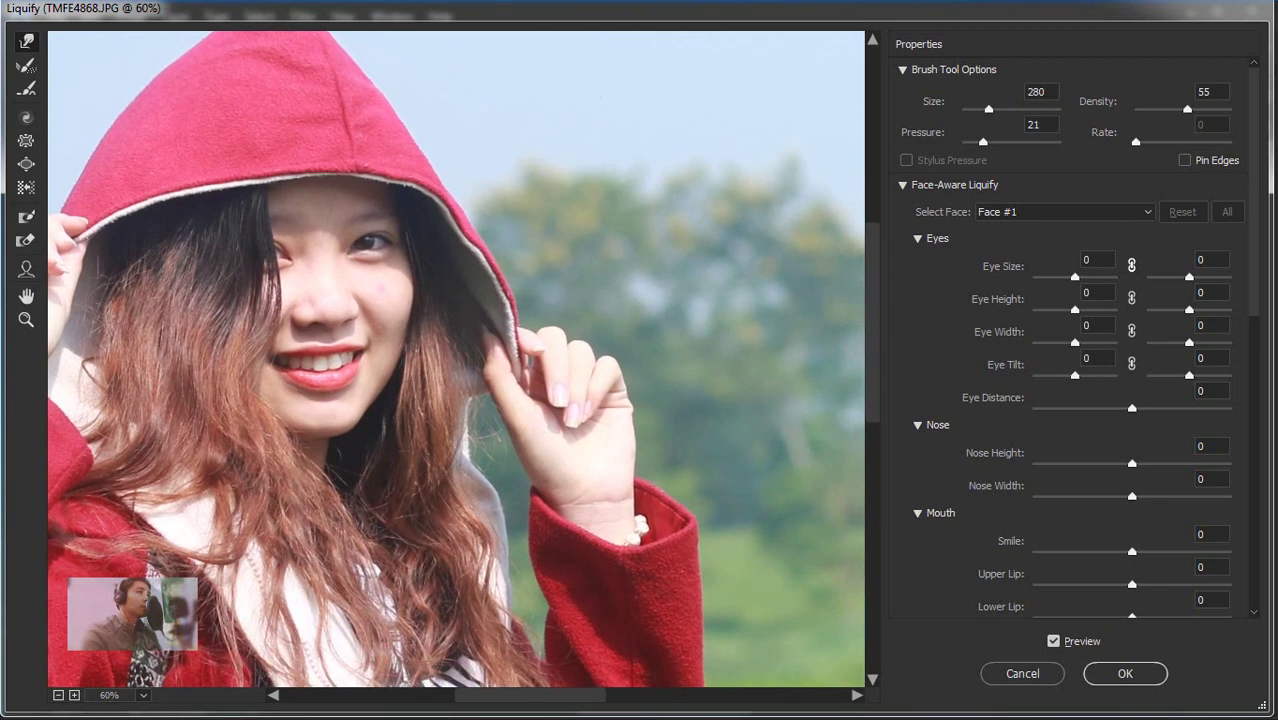
{"action": "mouse_move", "coordinate": [277, 74]}
{"action": "left_mouse_down"}
{"action": "mouse_move", "coordinate": [455, 222]}
{"action": "mouse_move", "coordinate": [433, 289]}
{"action": "left_mouse_up"}
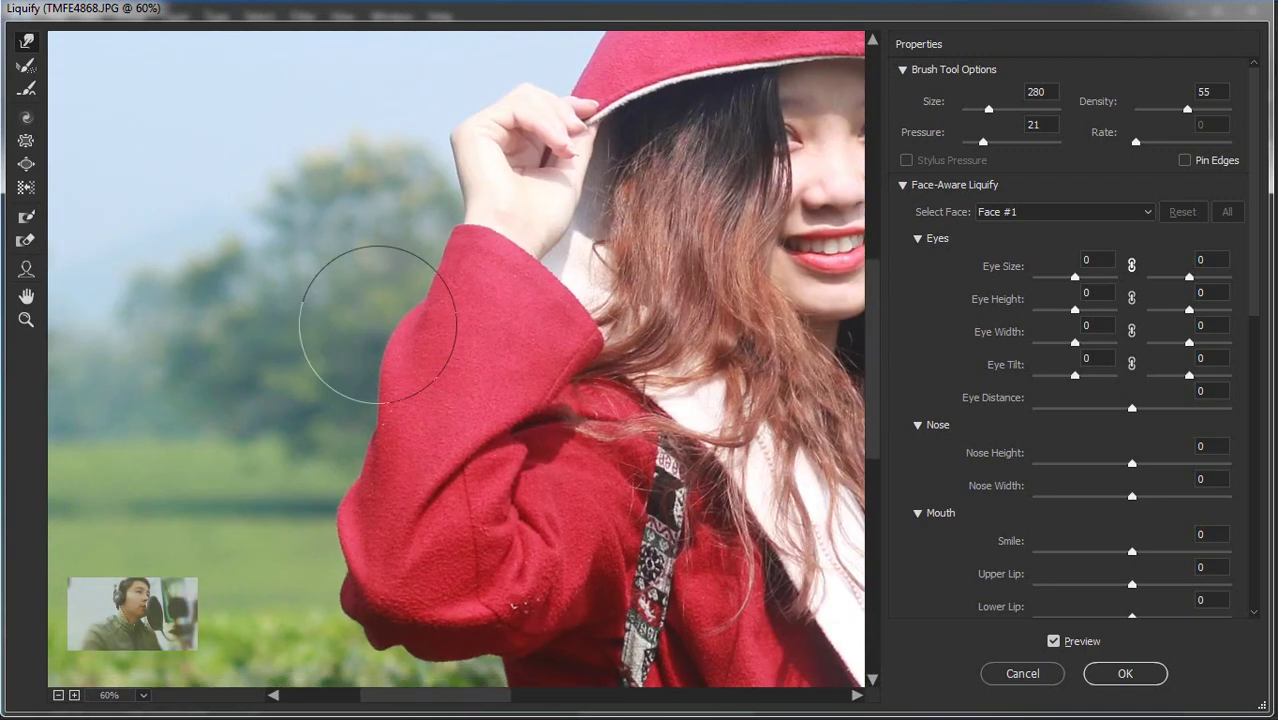
{"action": "left_click_drag", "start_coordinate": [600, 450], "coordinate": [397, 401]}
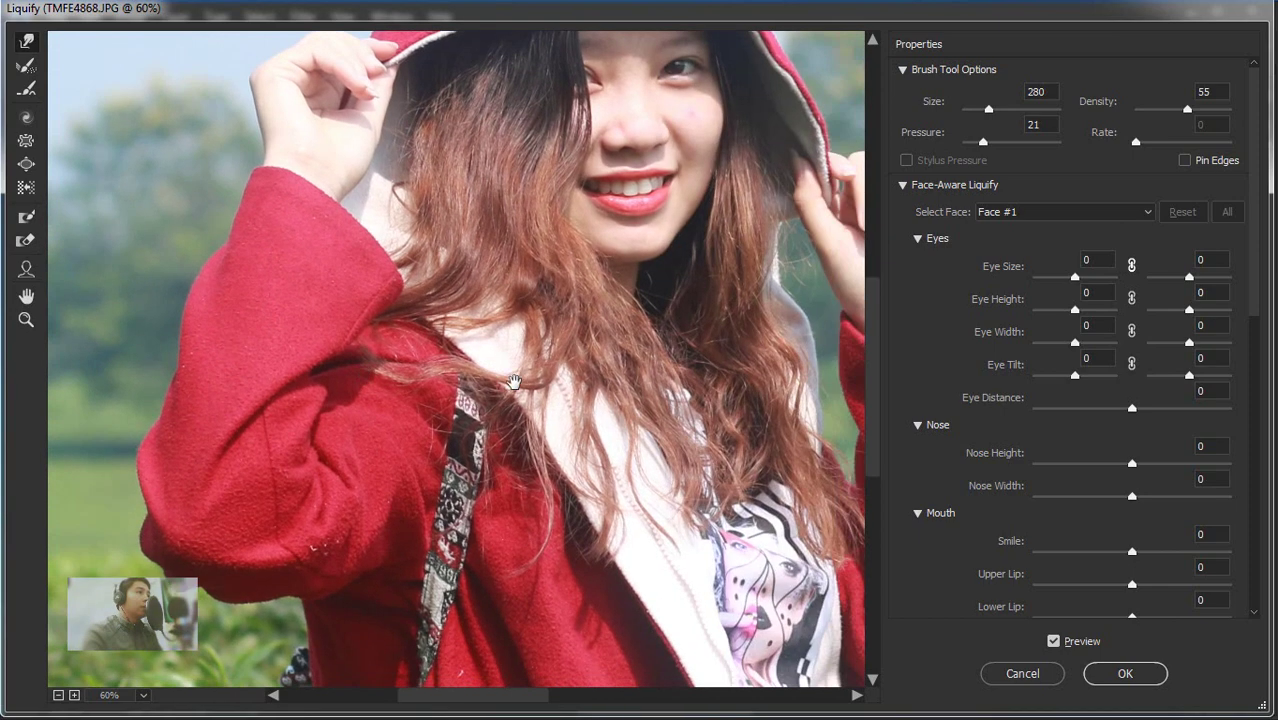
{"action": "left_click_drag", "start_coordinate": [600, 500], "coordinate": [428, 332]}
{"action": "left_click_drag", "start_coordinate": [566, 286], "coordinate": [446, 338]}
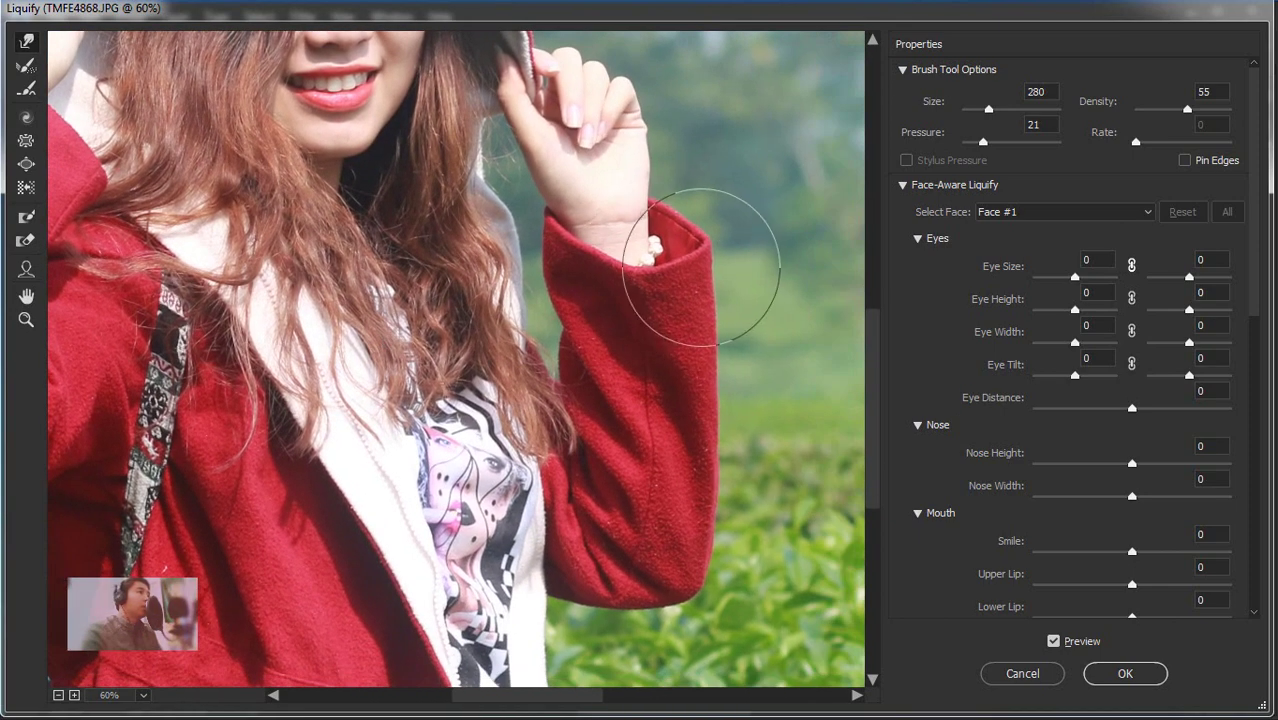
{"action": "mouse_move", "coordinate": [599, 272]}
{"action": "left_mouse_down"}
{"action": "mouse_move", "coordinate": [618, 340]}
{"action": "mouse_move", "coordinate": [682, 397]}
{"action": "left_mouse_up"}
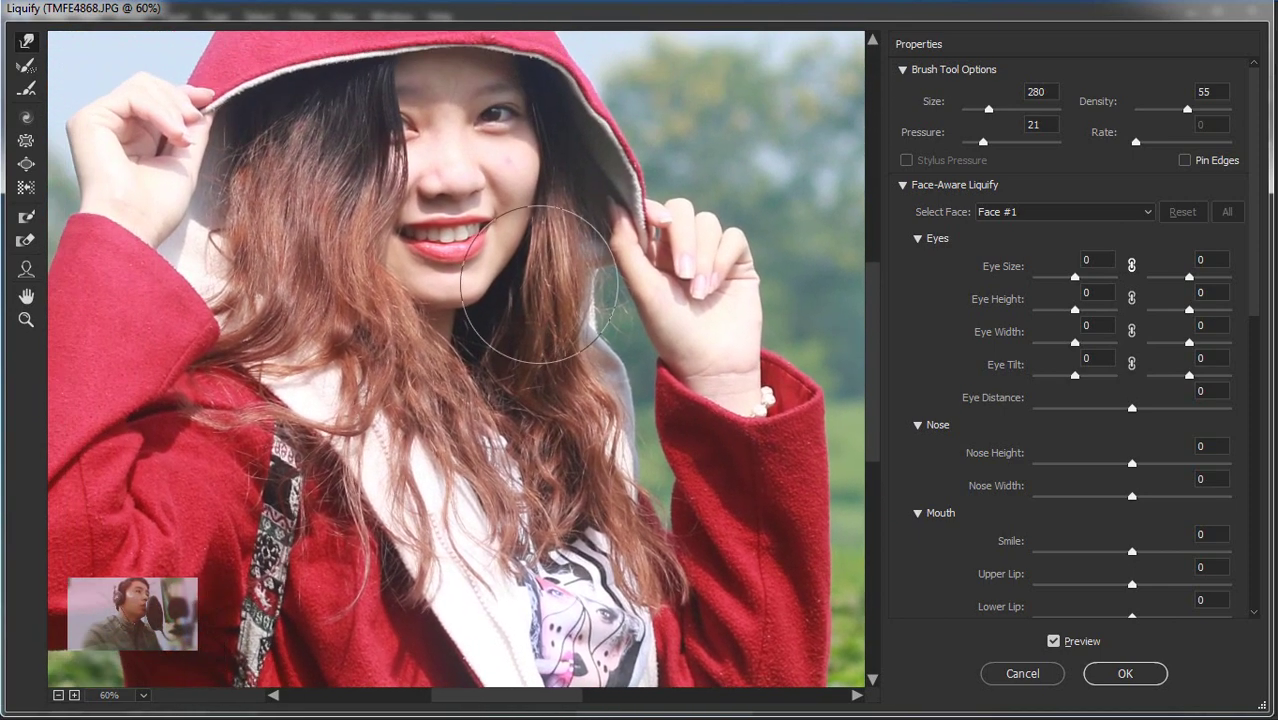
{"action": "left_click_drag", "start_coordinate": [553, 230], "coordinate": [551, 303]}
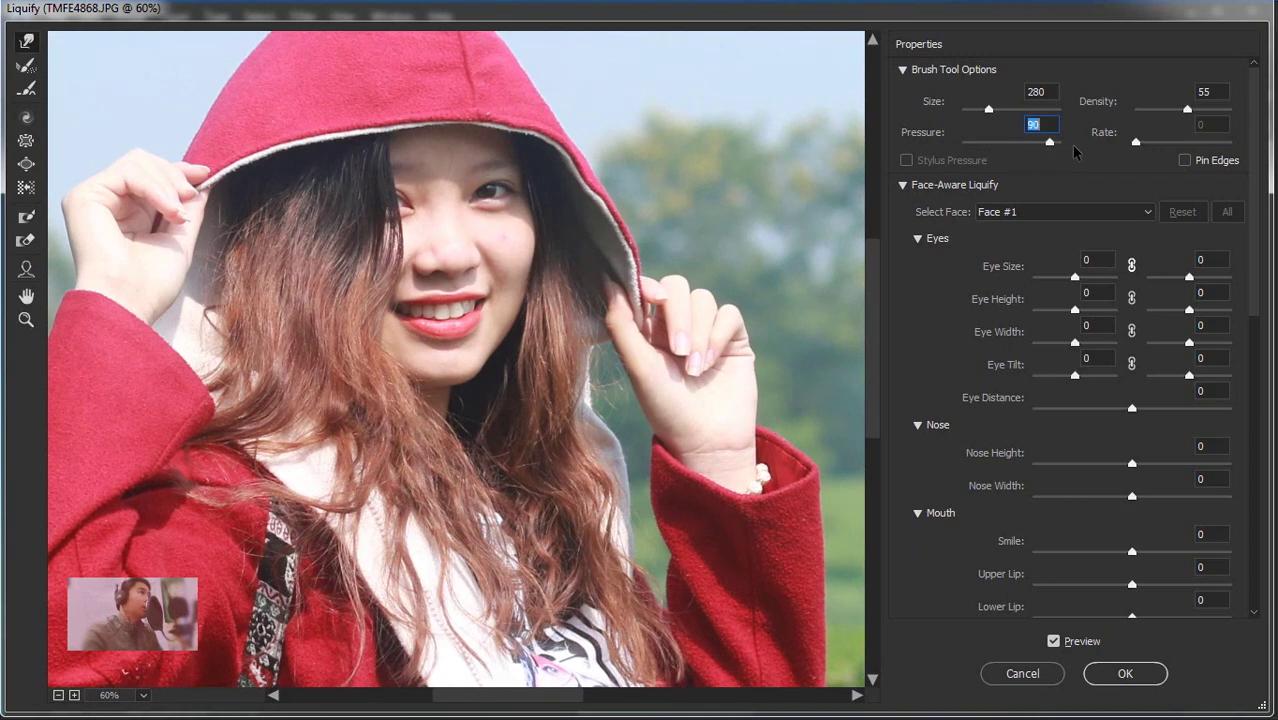
At density 95, warp the raised sleeve's outer edge, elbow and cuff inward
{"action": "left_click_drag", "start_coordinate": [1187, 110], "coordinate": [1225, 112]}
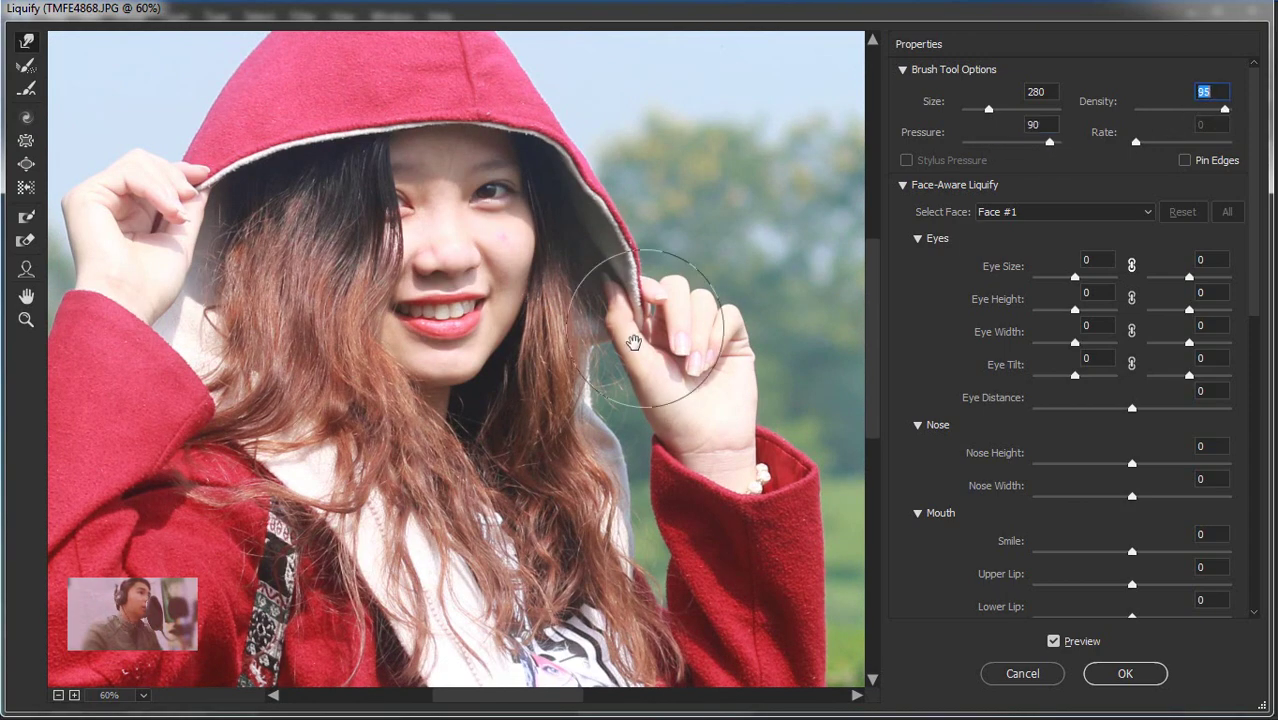
{"action": "mouse_move", "coordinate": [707, 448]}
{"action": "left_mouse_down"}
{"action": "mouse_move", "coordinate": [547, 358]}
{"action": "mouse_move", "coordinate": [528, 265]}
{"action": "mouse_move", "coordinate": [485, 243]}
{"action": "left_mouse_up"}
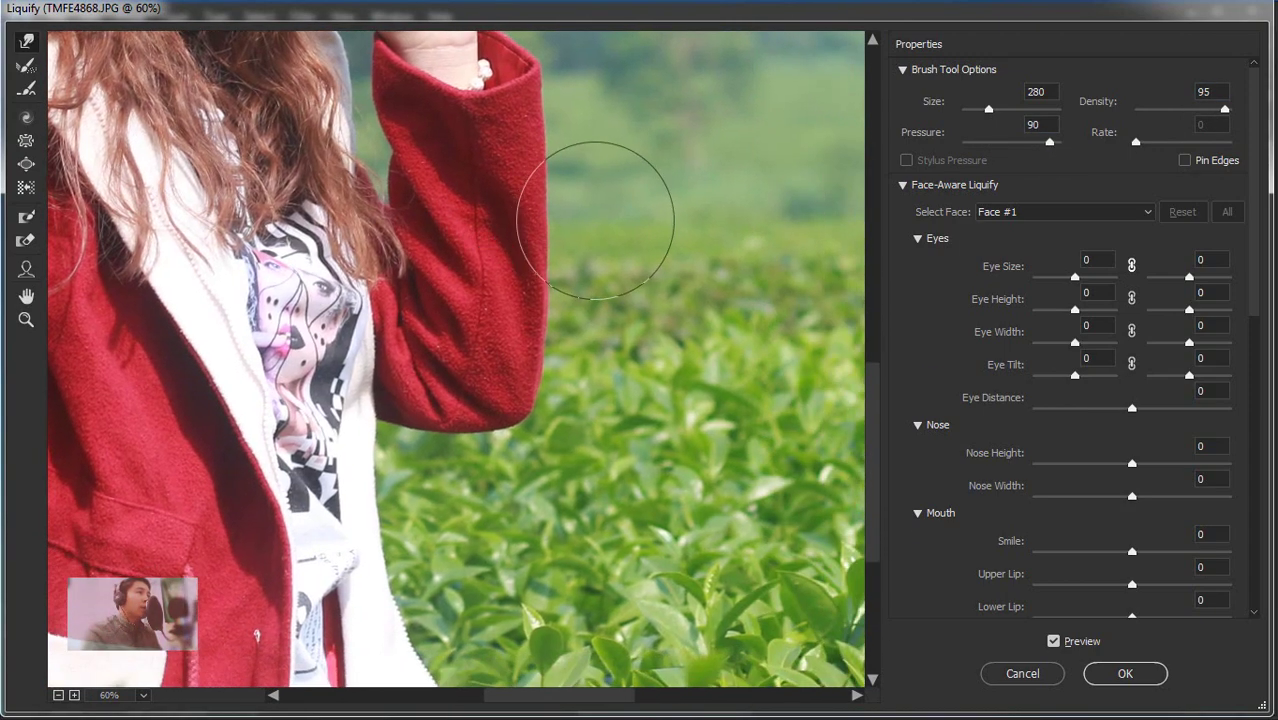
{"action": "mouse_move", "coordinate": [550, 273]}
{"action": "left_mouse_down"}
{"action": "mouse_move", "coordinate": [556, 300]}
{"action": "mouse_move", "coordinate": [570, 257]}
{"action": "left_mouse_up"}
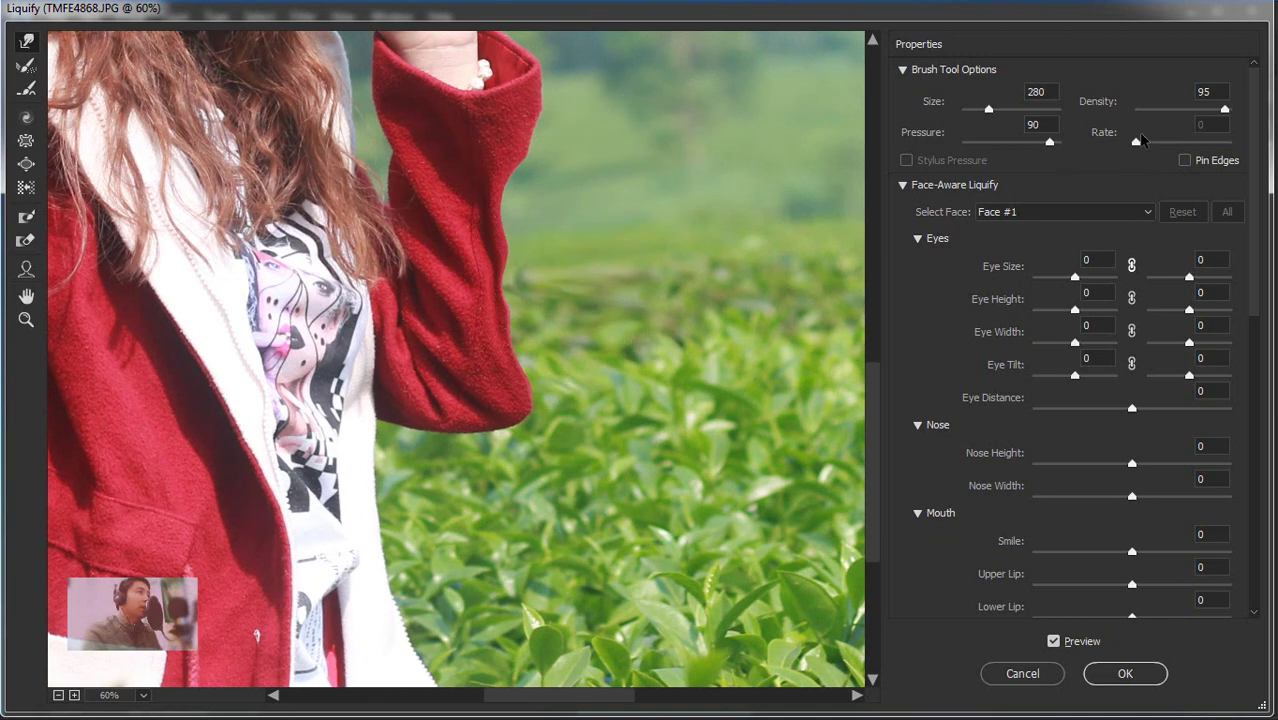
{"action": "left_click_drag", "start_coordinate": [575, 281], "coordinate": [662, 361]}
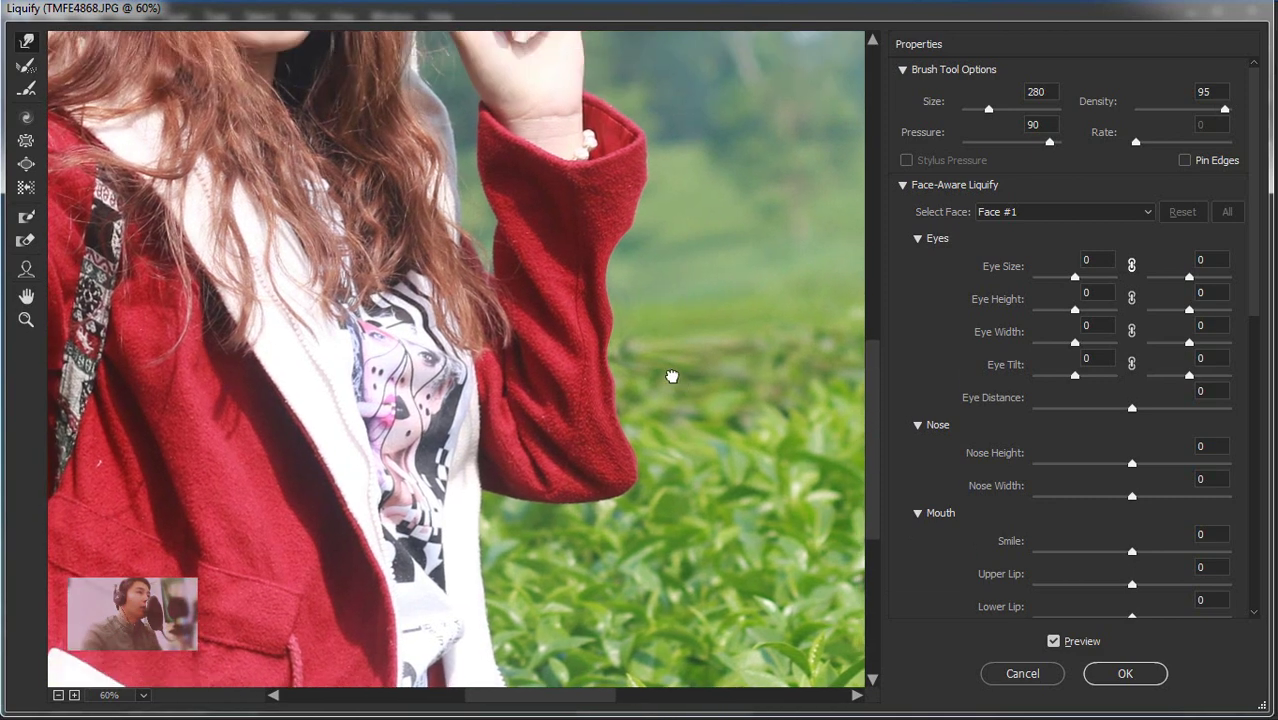
{"action": "left_click_drag", "start_coordinate": [625, 250], "coordinate": [632, 207]}
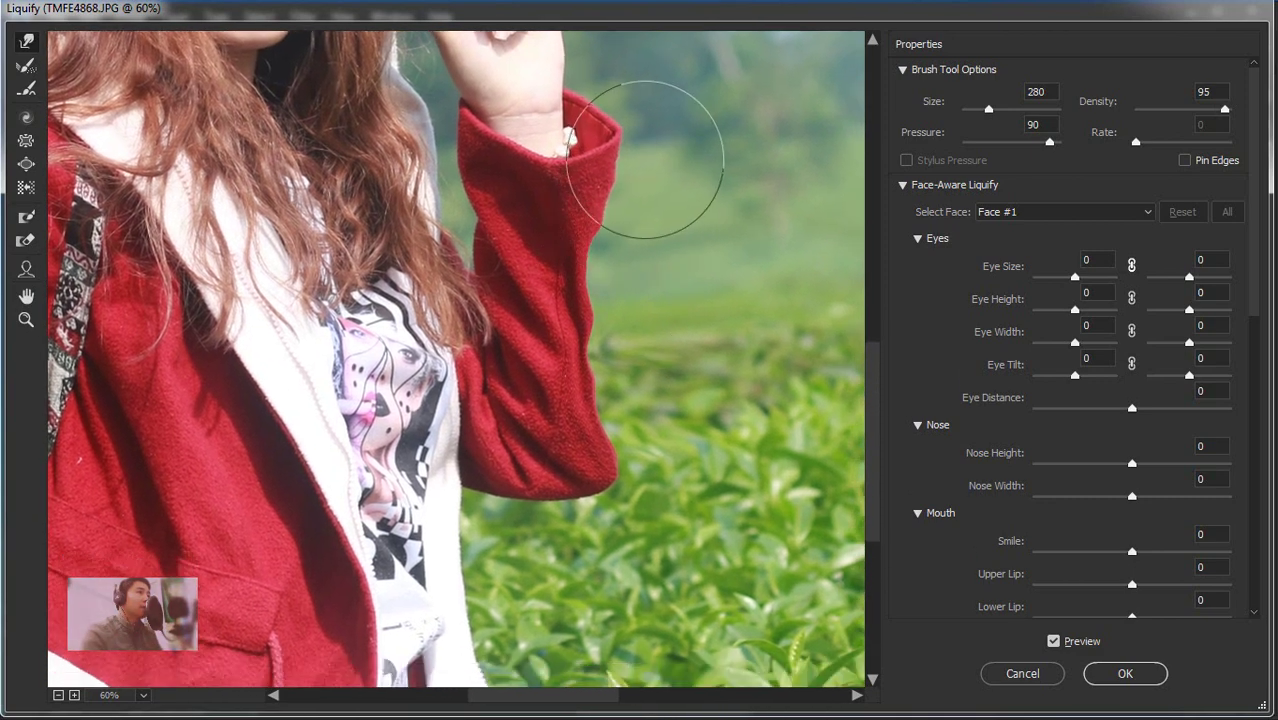
{"action": "left_click_drag", "start_coordinate": [645, 159], "coordinate": [631, 241]}
{"action": "left_click_drag", "start_coordinate": [635, 292], "coordinate": [609, 309]}
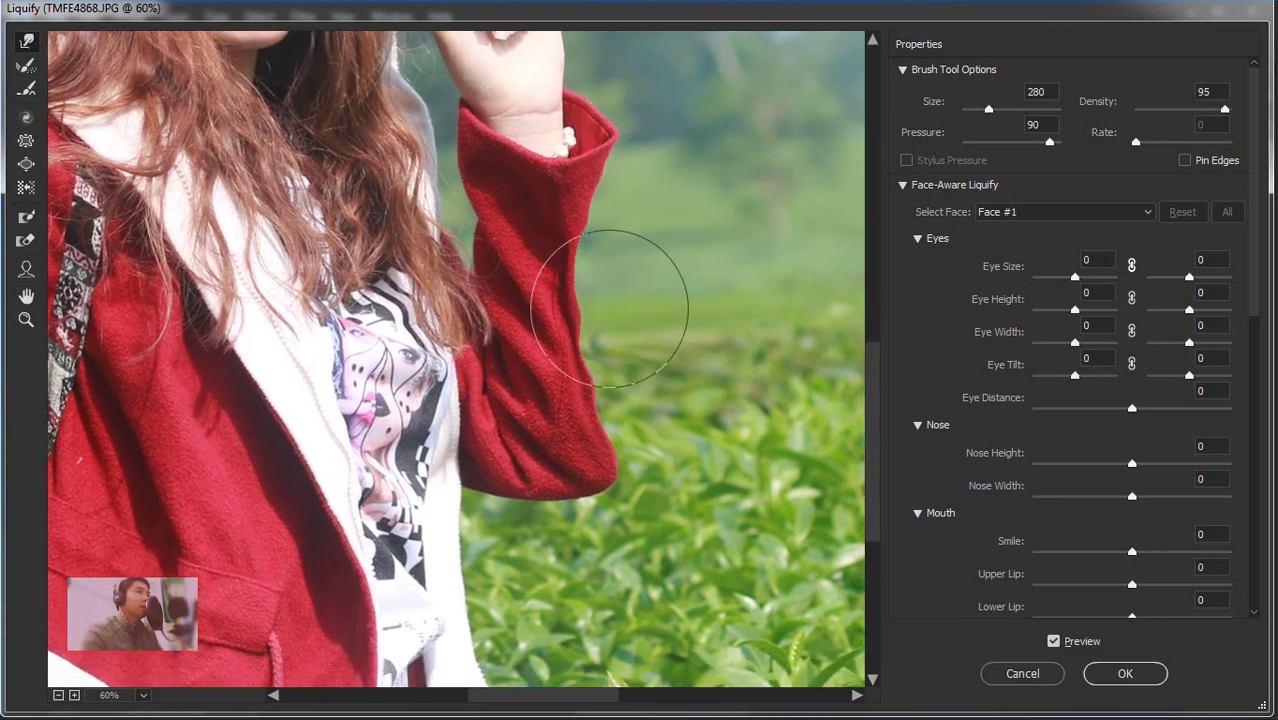
{"action": "scroll", "coordinate": [686, 343], "scroll_direction": "down", "scroll_amount": 1}
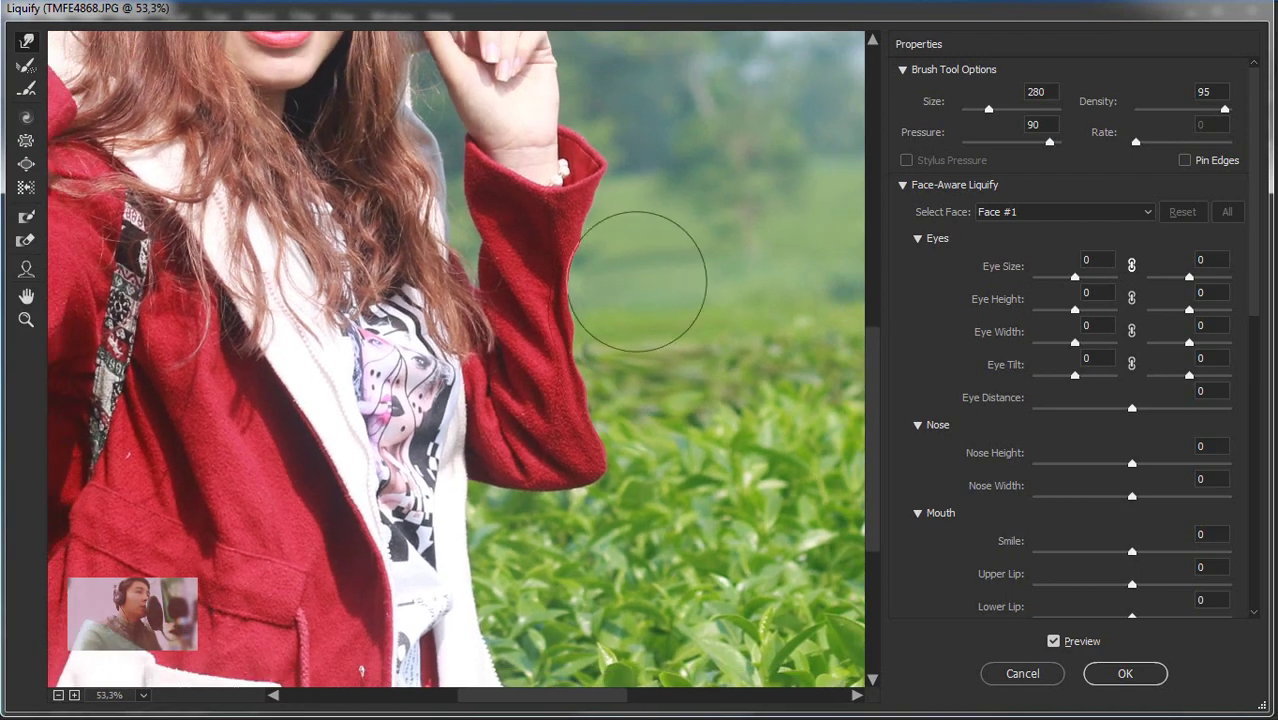
{"action": "scroll", "coordinate": [613, 257], "scroll_direction": "up", "scroll_amount": 1}
{"action": "scroll", "coordinate": [605, 257], "scroll_direction": "up", "scroll_amount": 1}
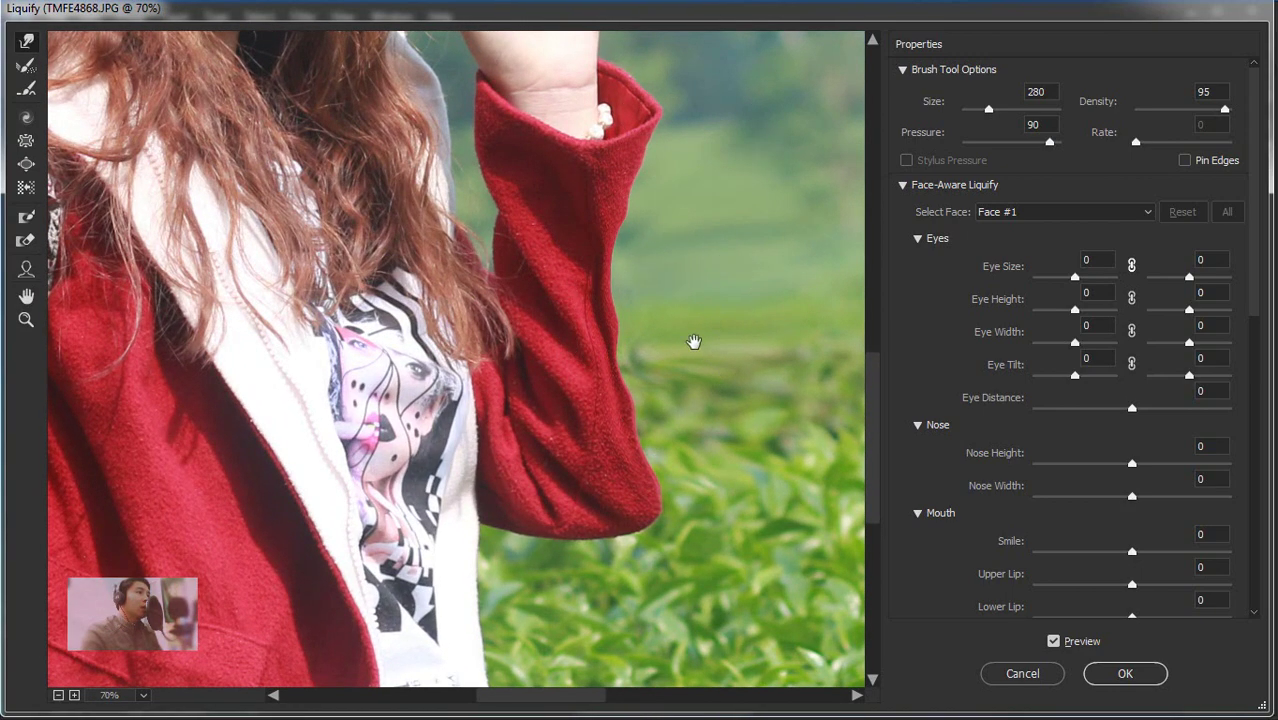
{"action": "left_click_drag", "start_coordinate": [694, 342], "coordinate": [590, 353]}
{"action": "scroll", "coordinate": [590, 353], "scroll_direction": "up", "scroll_amount": 1}
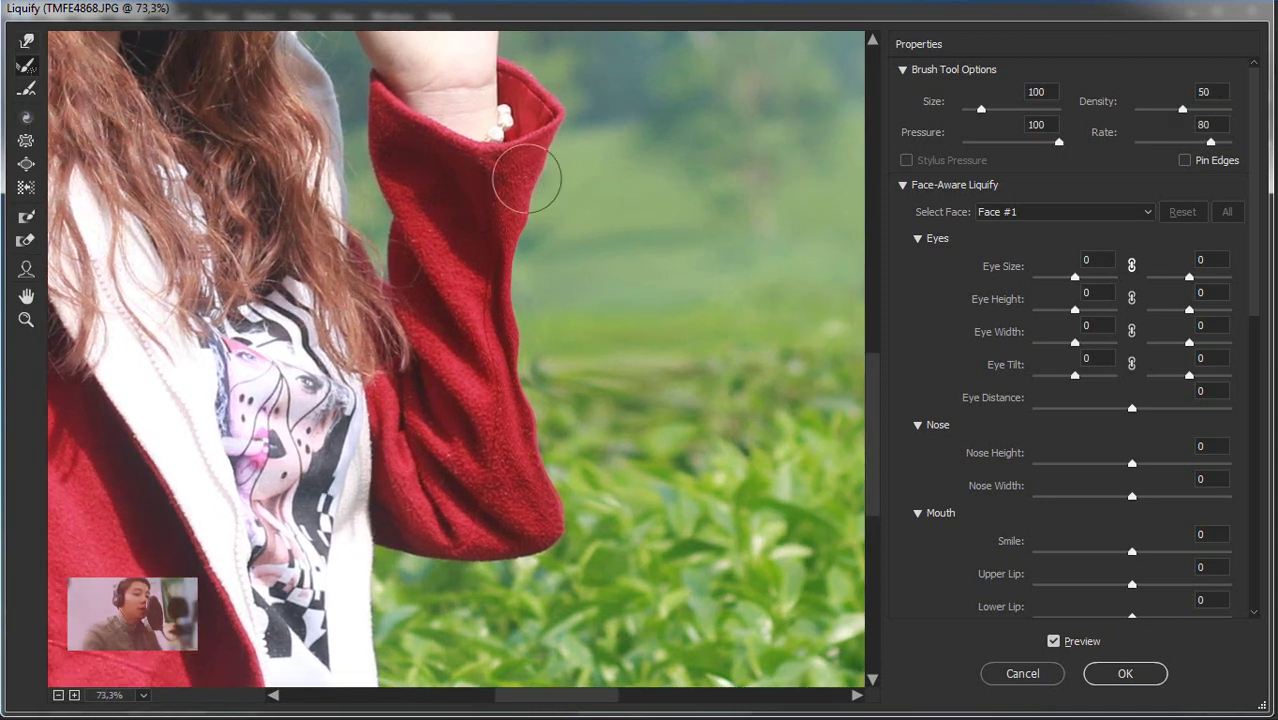
Enlarge the brush to 223 and warp the sleeve edge outward, then back inward
{"action": "left_click_drag", "start_coordinate": [565, 210], "coordinate": [639, 229]}
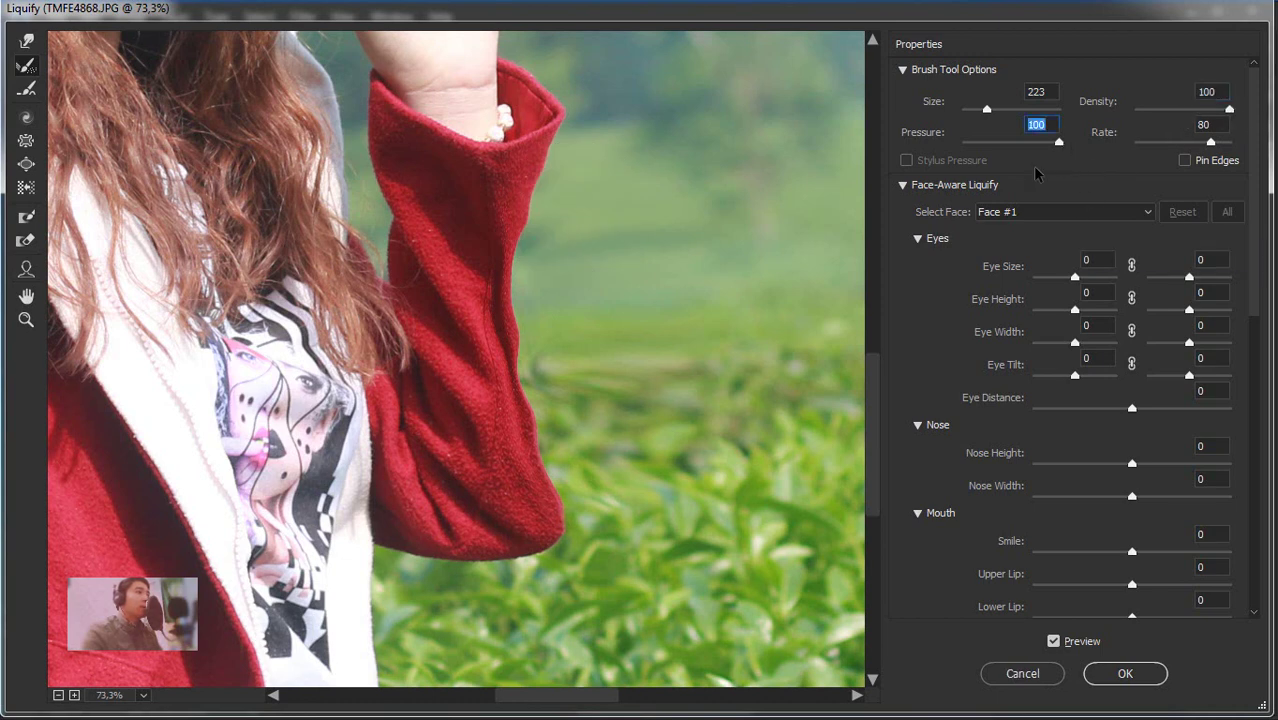
{"action": "mouse_move", "coordinate": [585, 128]}
{"action": "left_mouse_down"}
{"action": "mouse_move", "coordinate": [508, 405]}
{"action": "mouse_move", "coordinate": [548, 385]}
{"action": "mouse_move", "coordinate": [618, 164]}
{"action": "mouse_move", "coordinate": [627, 399]}
{"action": "left_mouse_up"}
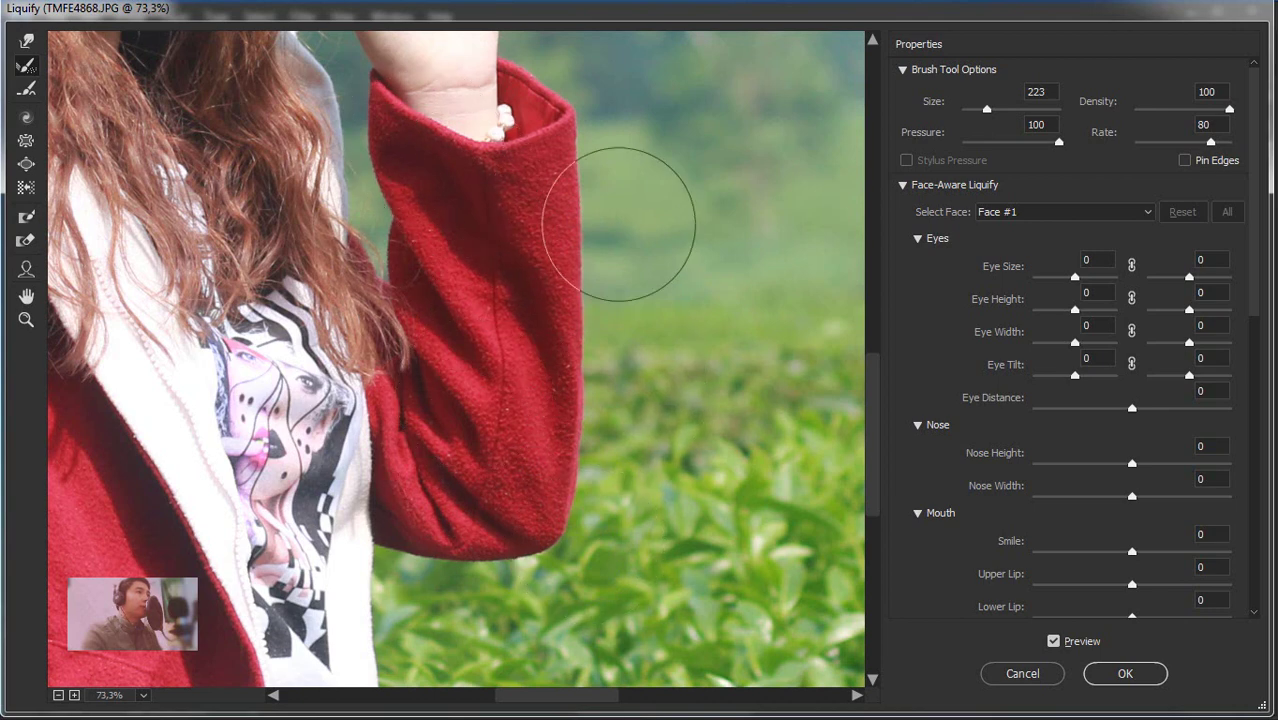
{"action": "left_click", "coordinate": [26, 40]}
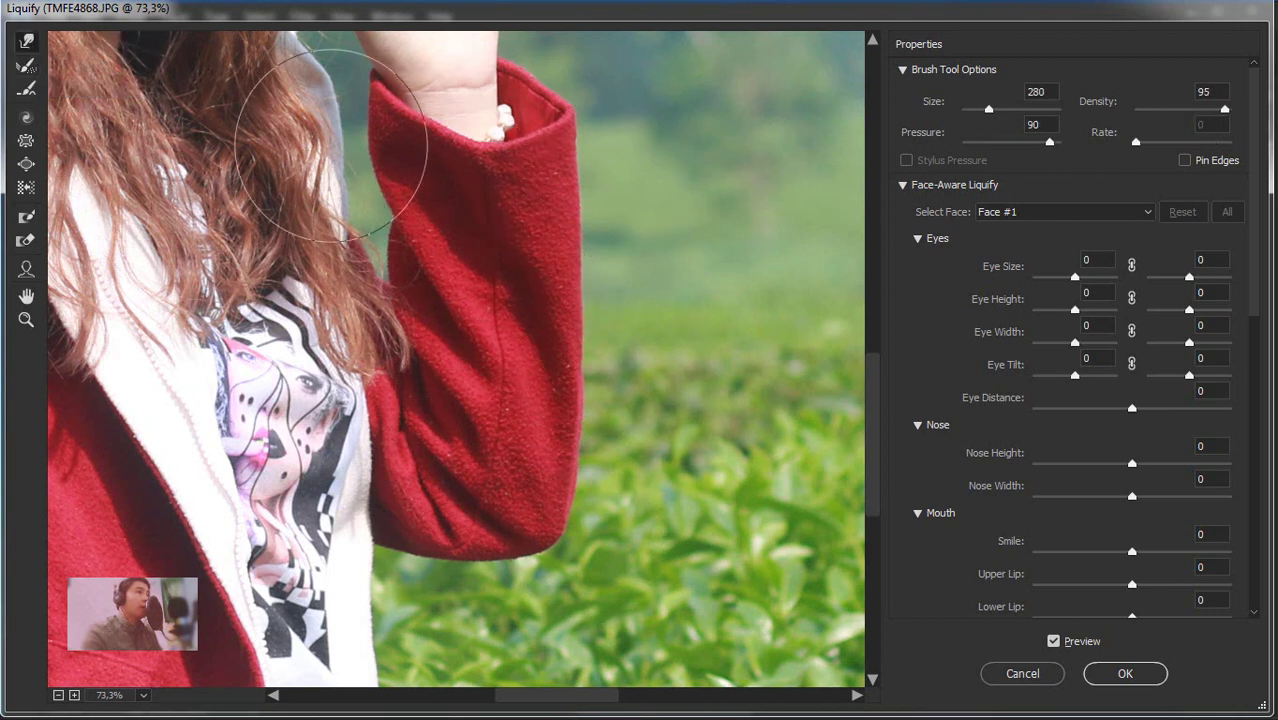
{"action": "left_click_drag", "start_coordinate": [650, 257], "coordinate": [570, 345]}
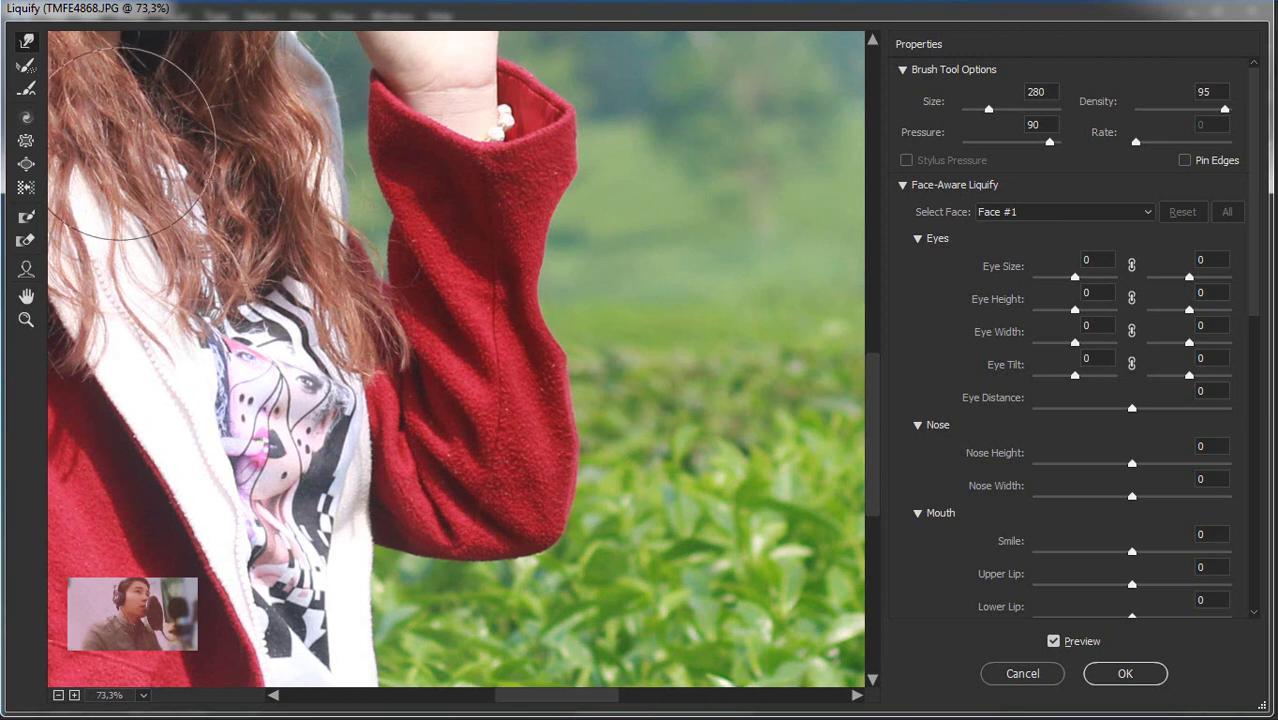
Restore the sleeve's right edge to straight with Reconstruct, and retest a Forward Warp push
{"action": "left_click", "coordinate": [27, 90]}
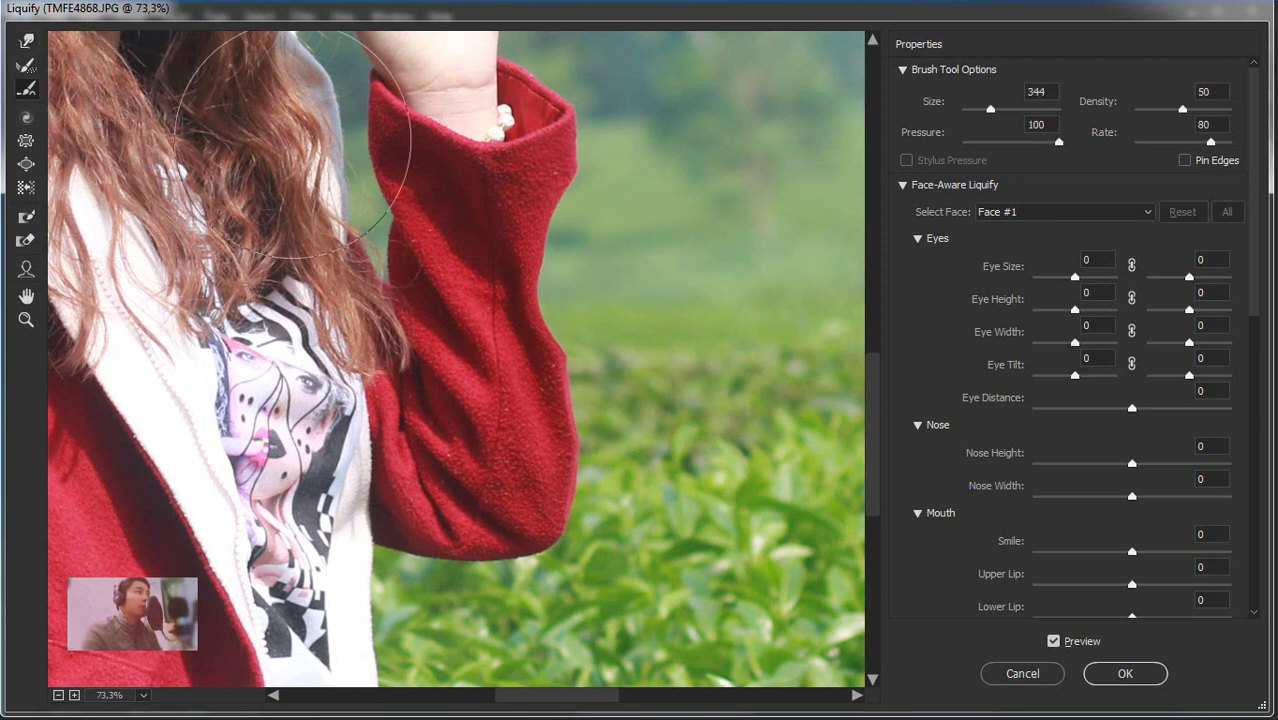
{"action": "mouse_move", "coordinate": [583, 247]}
{"action": "left_mouse_down"}
{"action": "mouse_move", "coordinate": [585, 214]}
{"action": "mouse_move", "coordinate": [622, 214]}
{"action": "mouse_move", "coordinate": [614, 456]}
{"action": "mouse_move", "coordinate": [587, 130]}
{"action": "left_mouse_up"}
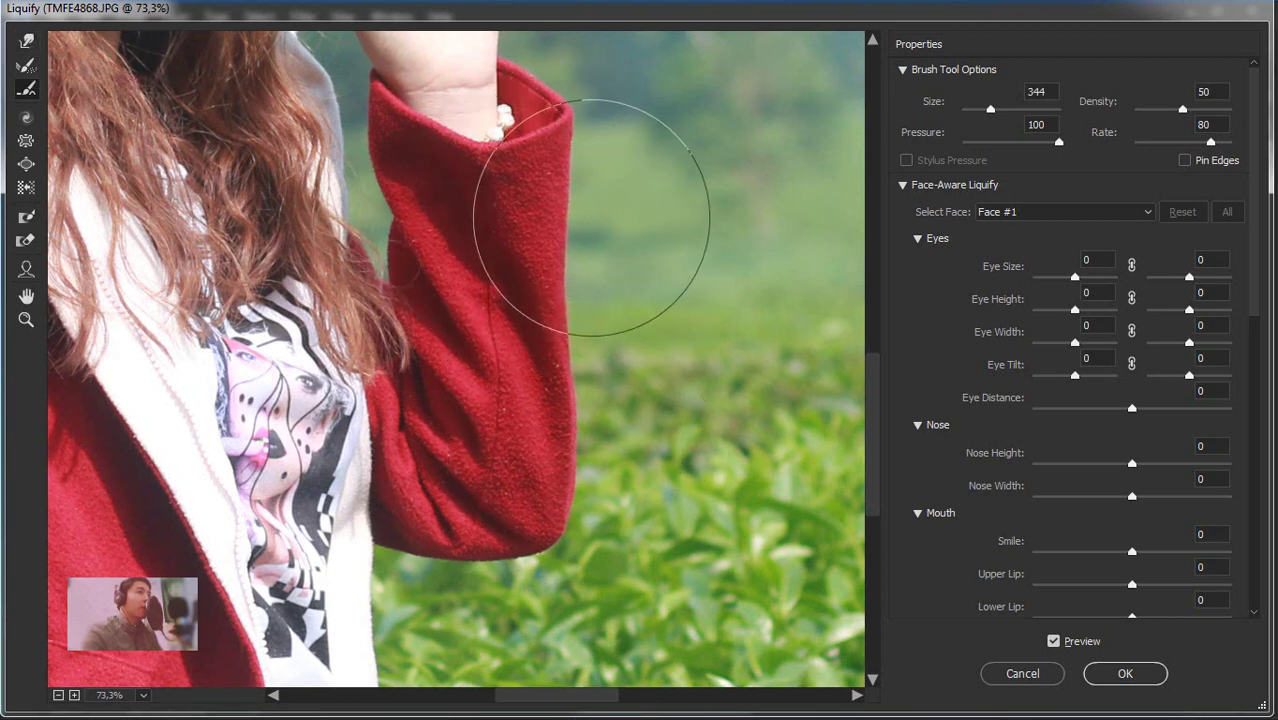
{"action": "left_click", "coordinate": [26, 40]}
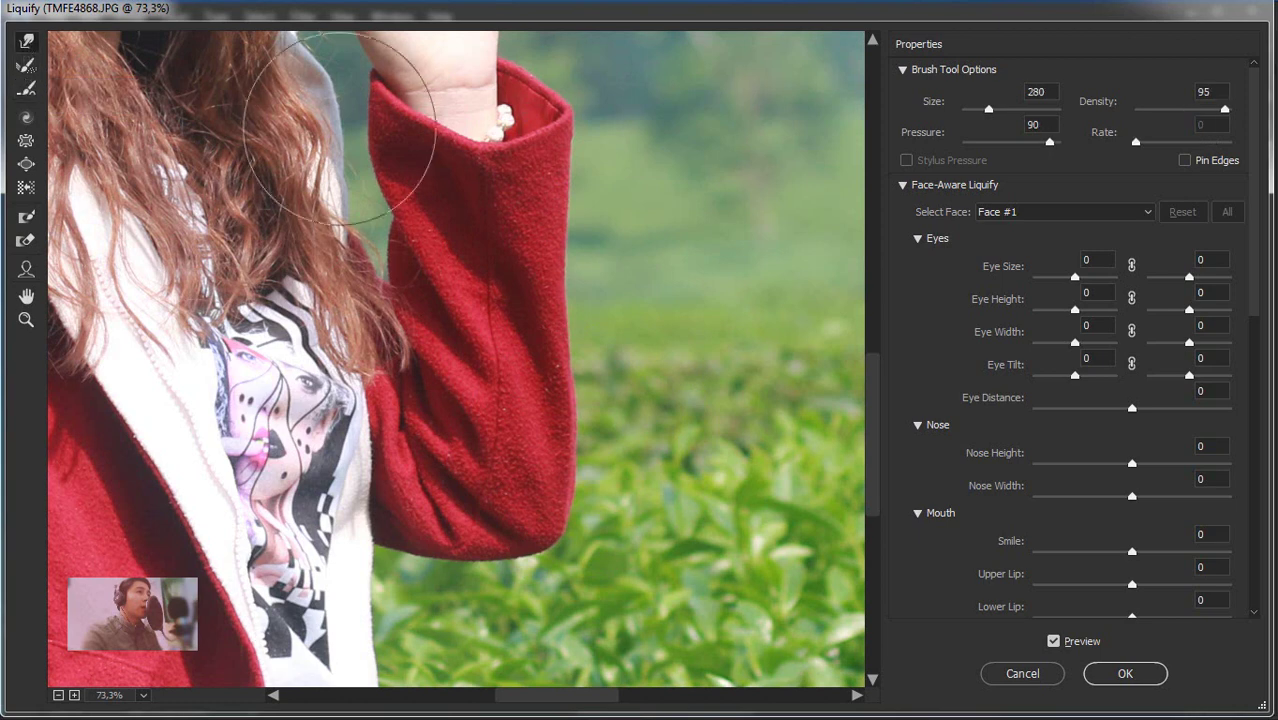
{"action": "mouse_move", "coordinate": [653, 257]}
{"action": "left_mouse_down"}
{"action": "mouse_move", "coordinate": [613, 280]}
{"action": "mouse_move", "coordinate": [585, 242]}
{"action": "mouse_move", "coordinate": [556, 300]}
{"action": "left_mouse_up"}
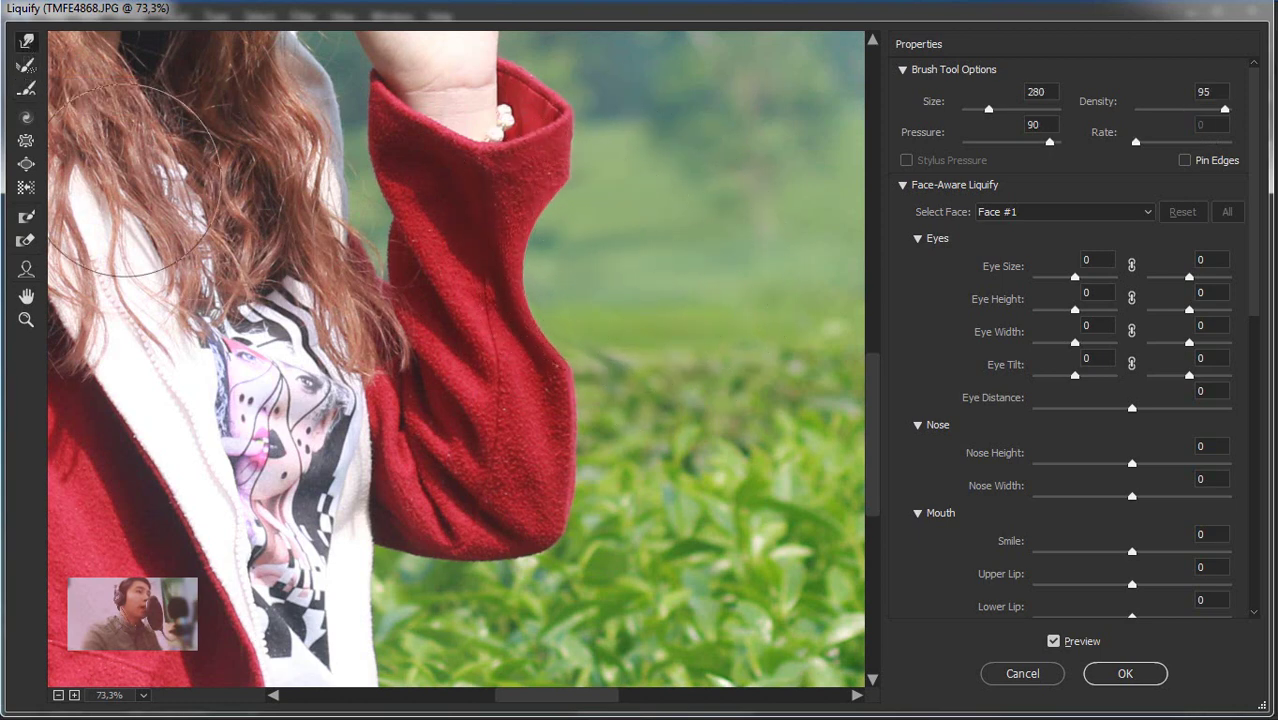
{"action": "left_click", "coordinate": [26, 88]}
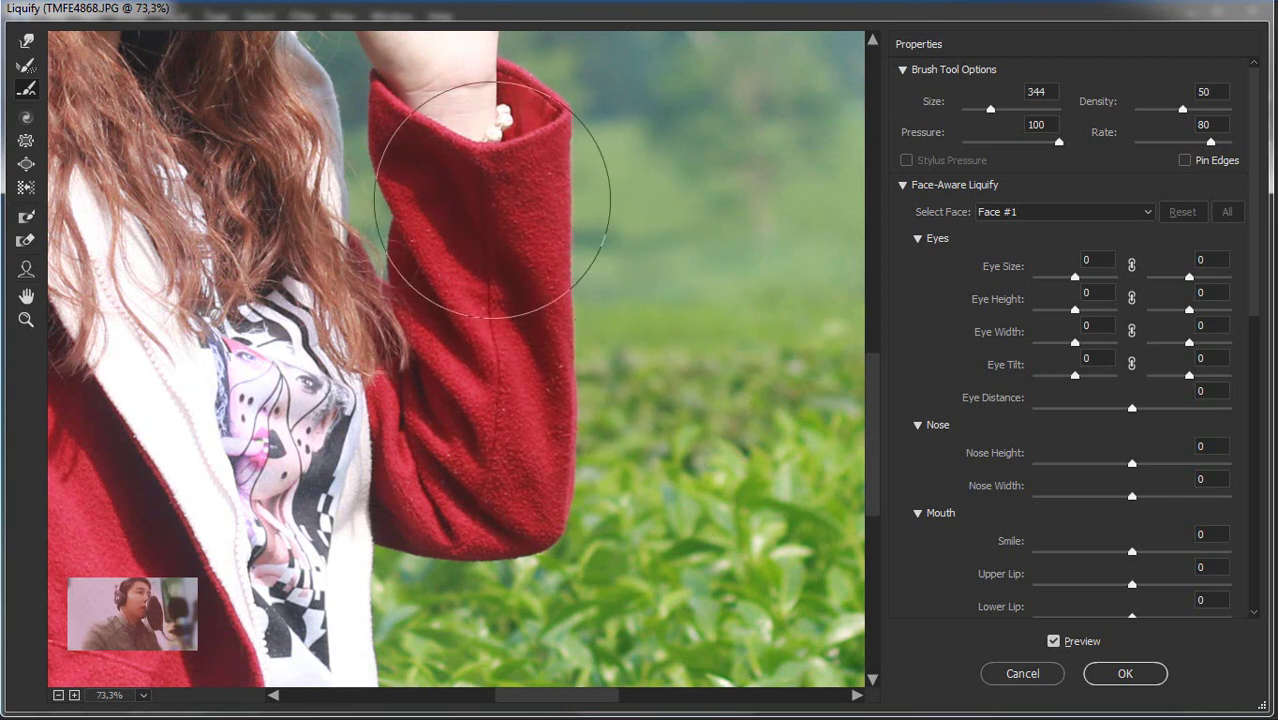
{"action": "key", "text": "ctrl+minus"}
{"action": "scroll", "coordinate": [562, 183], "scroll_direction": "down", "scroll_amount": 2}
{"action": "left_click_drag", "start_coordinate": [454, 252], "coordinate": [490, 304]}
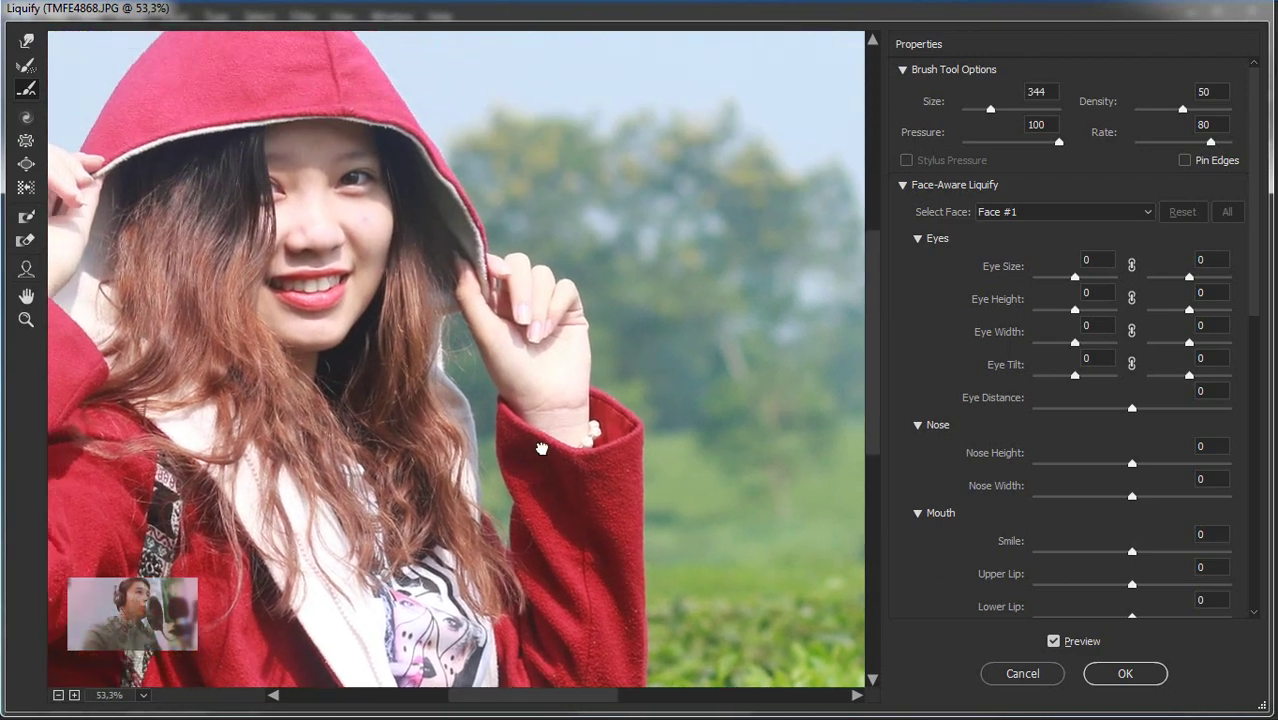
{"action": "scroll", "coordinate": [480, 306], "scroll_direction": "up", "scroll_amount": 2}
{"action": "scroll", "coordinate": [485, 300], "scroll_direction": "up", "scroll_amount": 1}
{"action": "scroll", "coordinate": [491, 285], "scroll_direction": "up", "scroll_amount": 1}
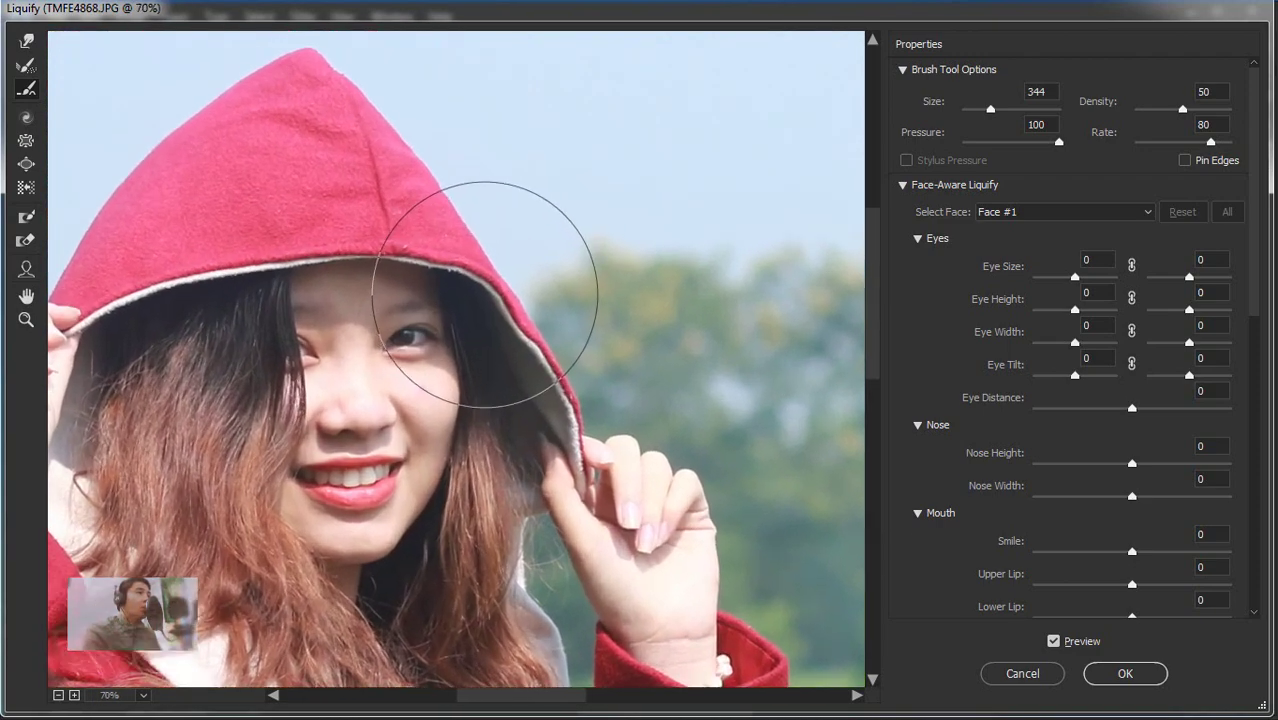
{"action": "scroll", "coordinate": [500, 278], "scroll_direction": "up", "scroll_amount": 1}
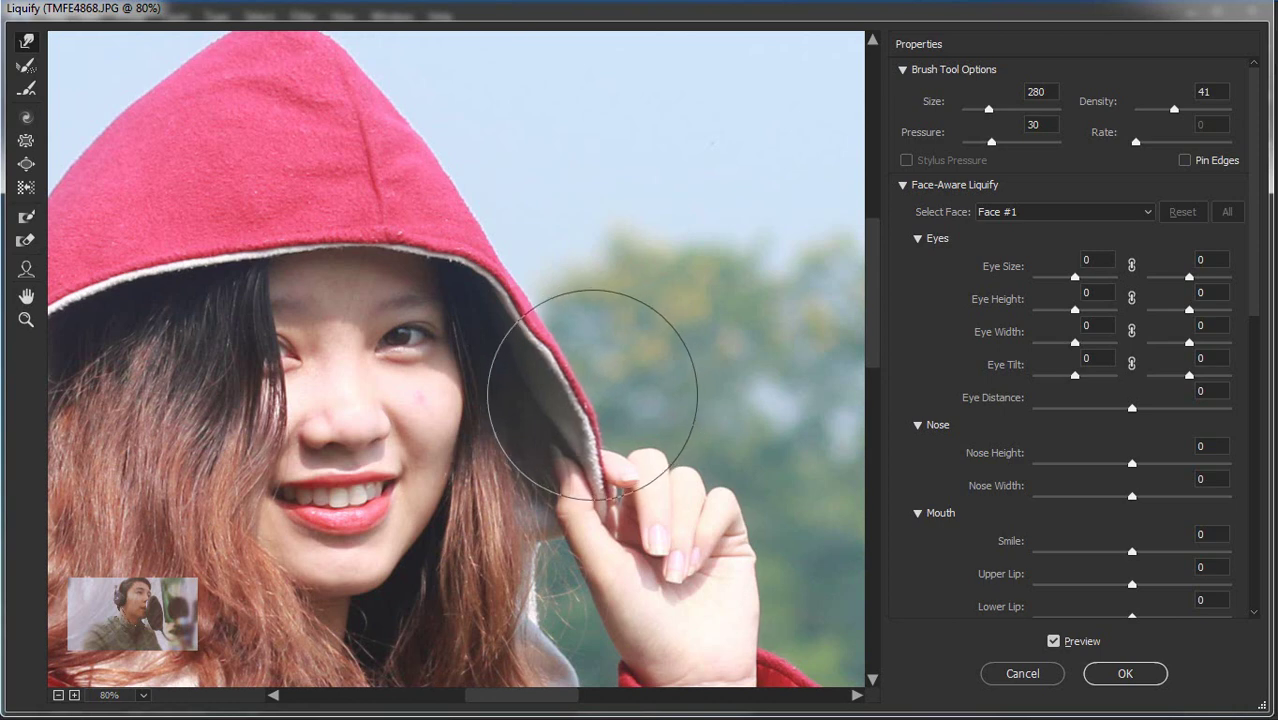
{"action": "left_click", "coordinate": [26, 88]}
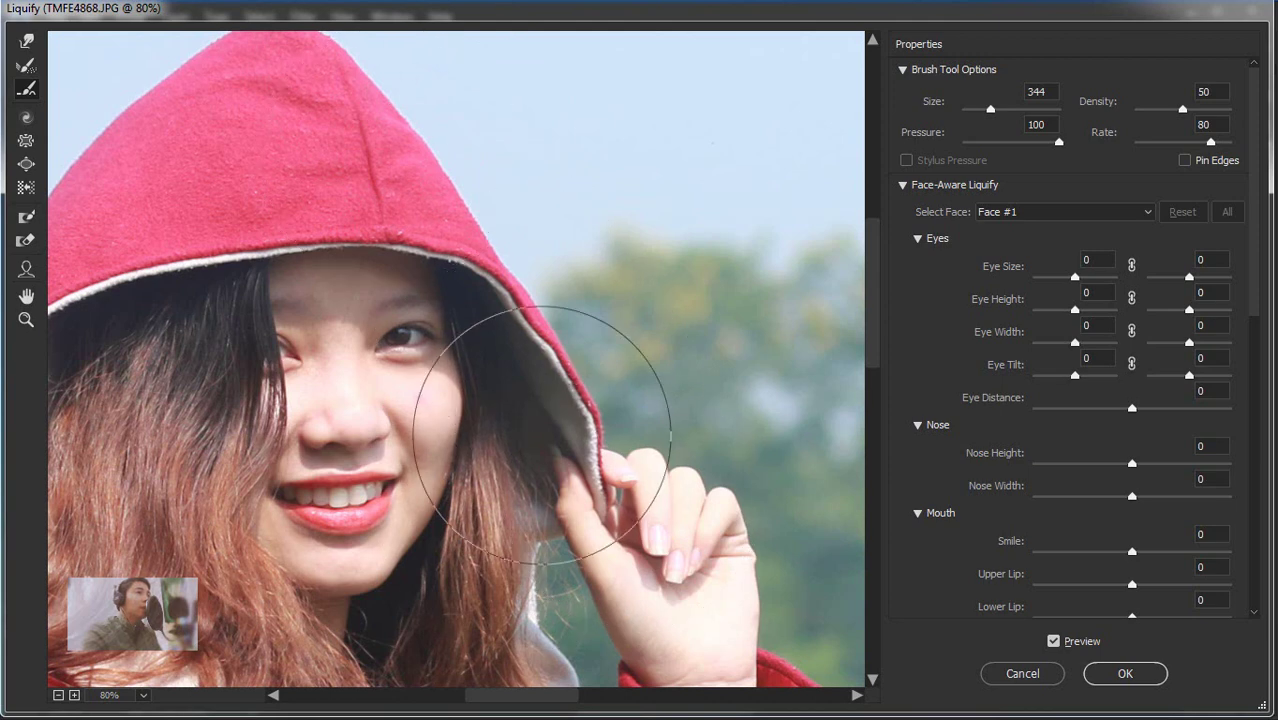
{"action": "left_click_drag", "start_coordinate": [600, 395], "coordinate": [679, 220]}
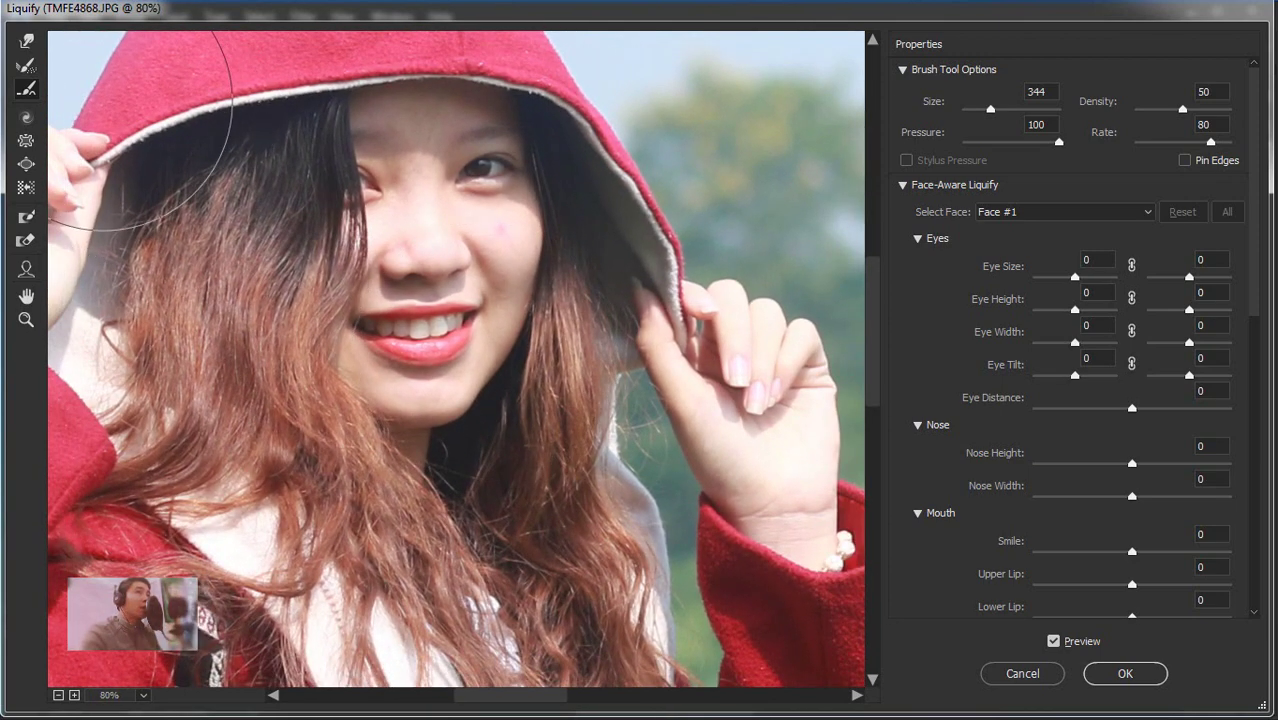
{"action": "left_click", "coordinate": [27, 45]}
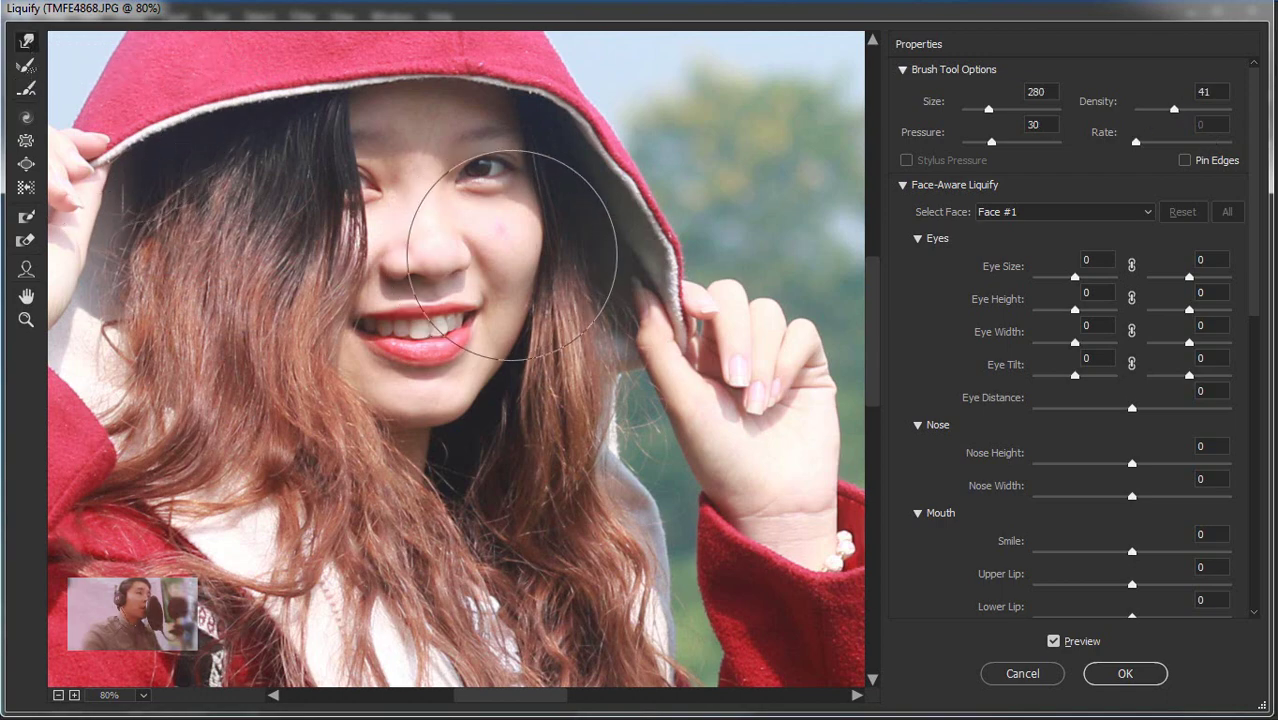
{"action": "mouse_move", "coordinate": [506, 335]}
{"action": "left_mouse_down"}
{"action": "mouse_move", "coordinate": [576, 265]}
{"action": "mouse_move", "coordinate": [565, 260]}
{"action": "mouse_move", "coordinate": [625, 234]}
{"action": "mouse_move", "coordinate": [667, 186]}
{"action": "mouse_move", "coordinate": [487, 390]}
{"action": "mouse_move", "coordinate": [582, 397]}
{"action": "mouse_move", "coordinate": [559, 319]}
{"action": "left_mouse_up"}
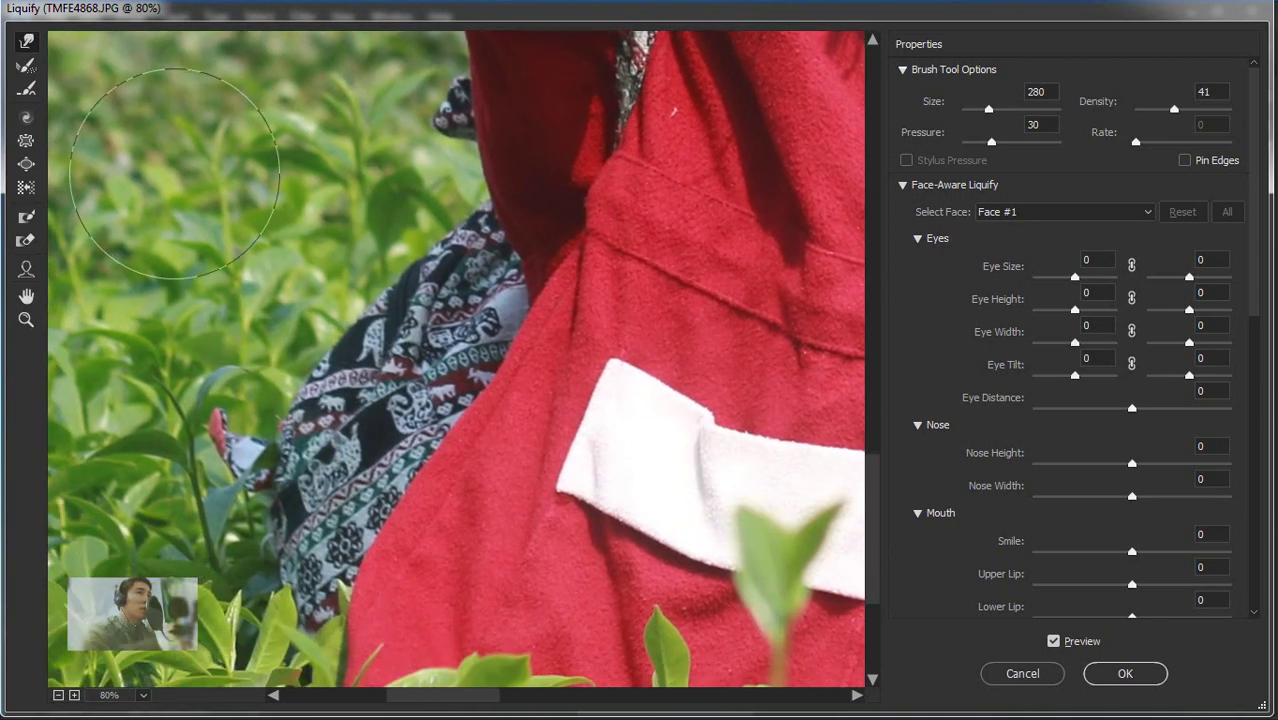
{"action": "left_click", "coordinate": [26, 95]}
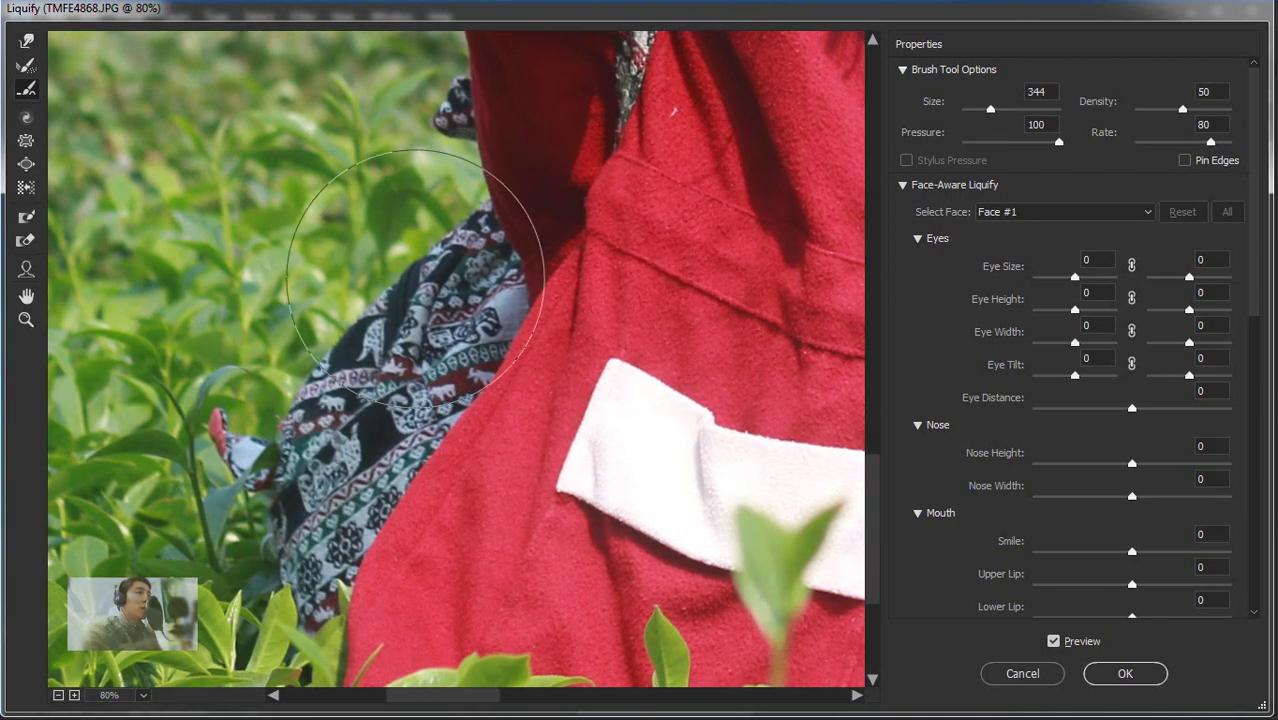
{"action": "left_click_drag", "start_coordinate": [480, 255], "coordinate": [370, 415]}
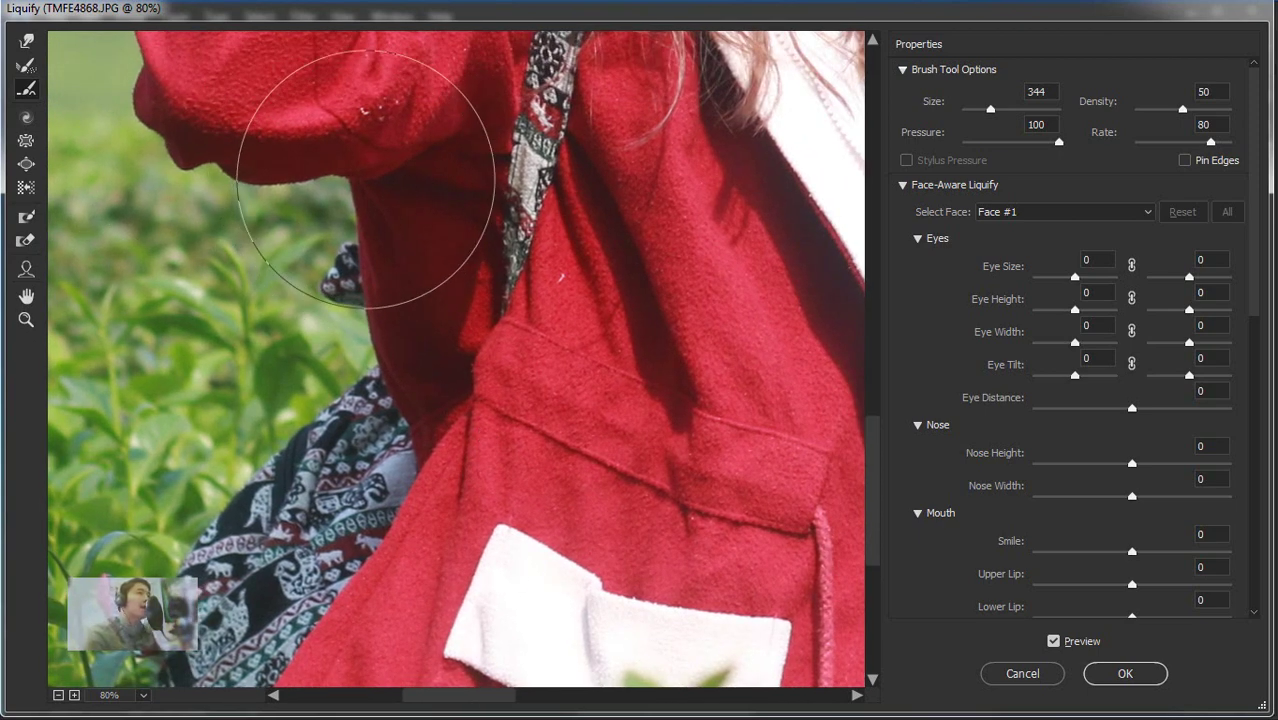
{"action": "mouse_move", "coordinate": [537, 175]}
{"action": "left_mouse_down"}
{"action": "mouse_move", "coordinate": [437, 280]}
{"action": "mouse_move", "coordinate": [480, 240]}
{"action": "mouse_move", "coordinate": [435, 300]}
{"action": "left_mouse_up"}
{"action": "left_click_drag", "start_coordinate": [502, 232], "coordinate": [447, 357]}
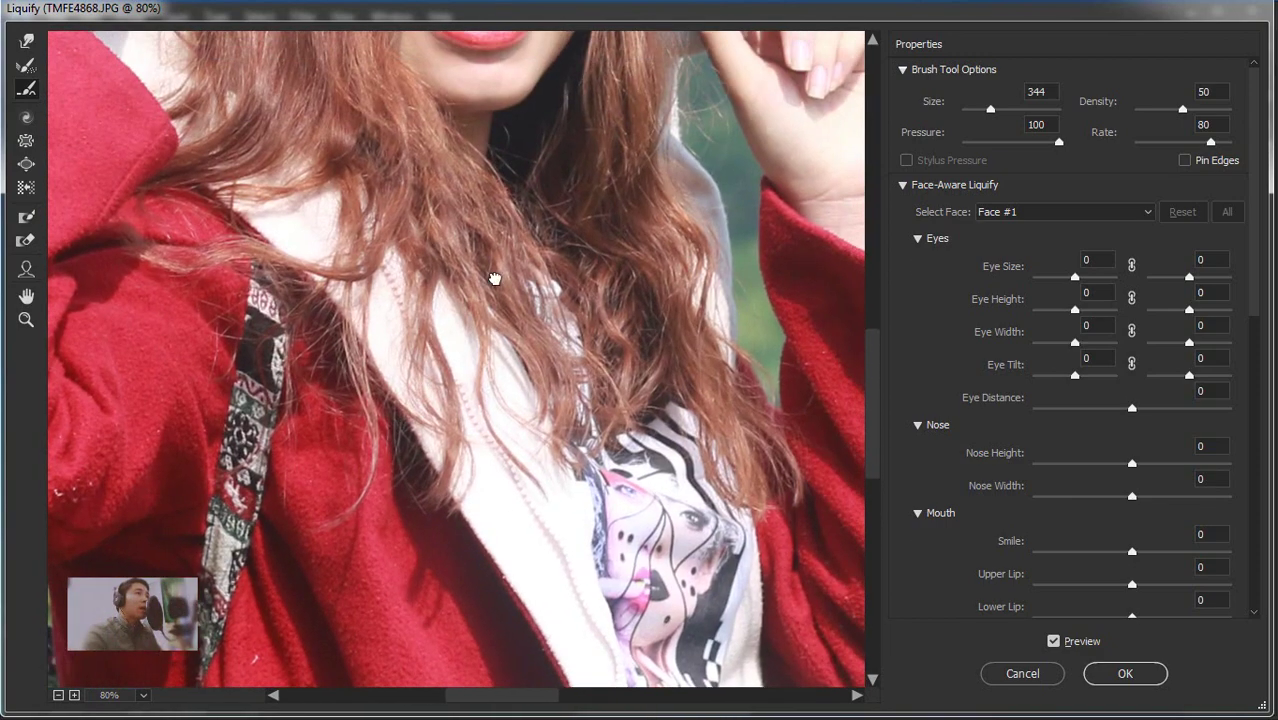
{"action": "left_click_drag", "start_coordinate": [480, 160], "coordinate": [436, 266]}
{"action": "left_click_drag", "start_coordinate": [436, 200], "coordinate": [436, 360]}
{"action": "left_click_drag", "start_coordinate": [260, 140], "coordinate": [245, 243]}
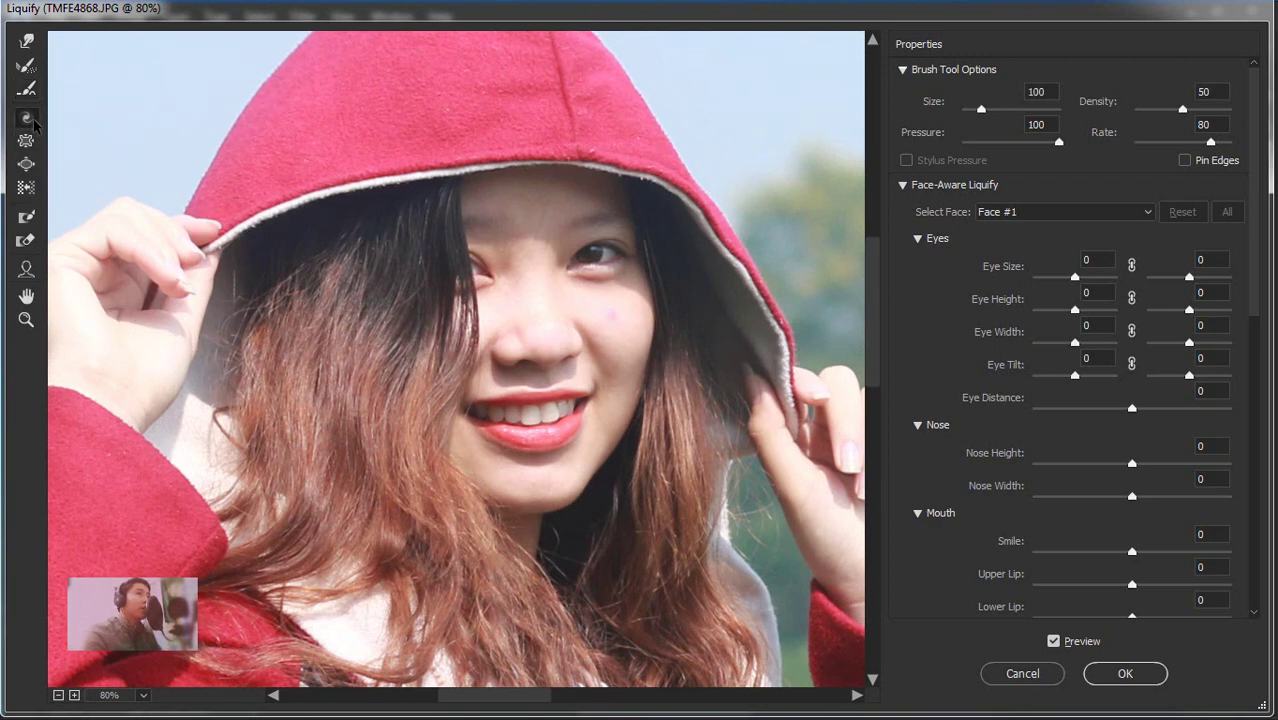
Enlarge the twirl brush to 308, then test and undo twirls on the sleeve cuff
{"action": "left_click_drag", "start_coordinate": [495, 252], "coordinate": [500, 243]}
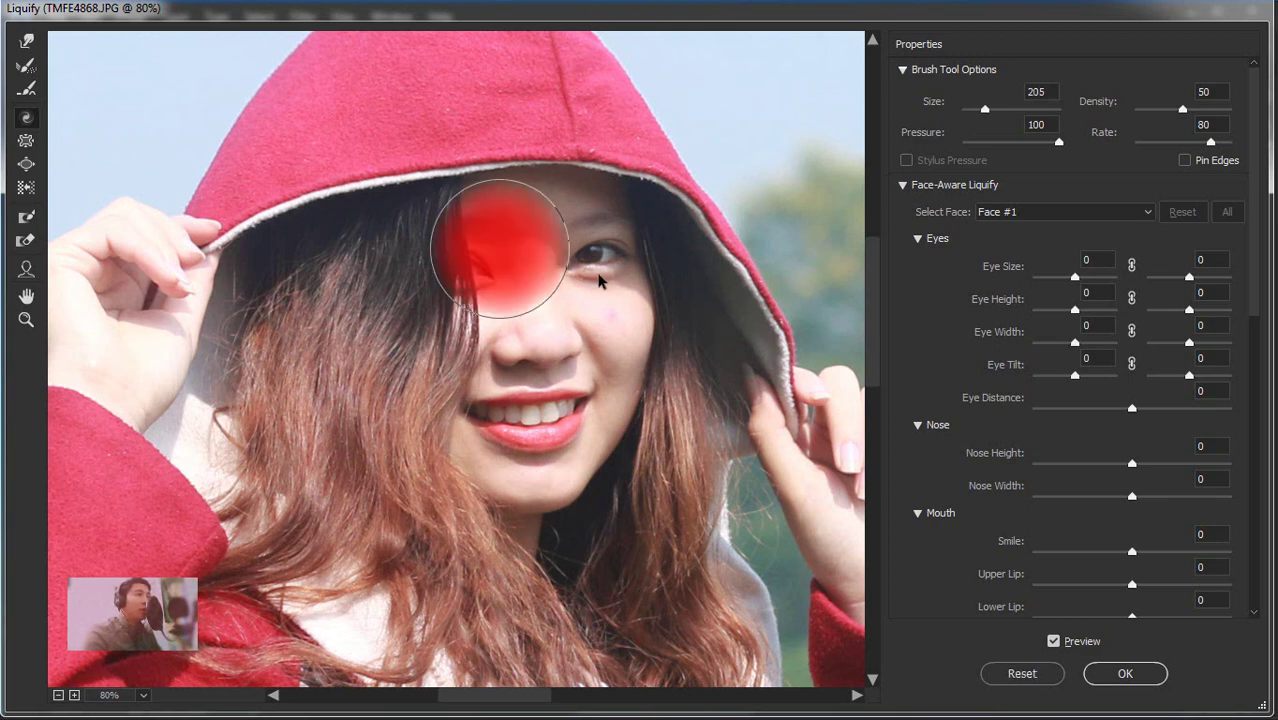
{"action": "mouse_move", "coordinate": [585, 222]}
{"action": "left_mouse_down"}
{"action": "mouse_move", "coordinate": [502, 265]}
{"action": "mouse_move", "coordinate": [498, 318]}
{"action": "mouse_move", "coordinate": [253, 66]}
{"action": "left_mouse_up"}
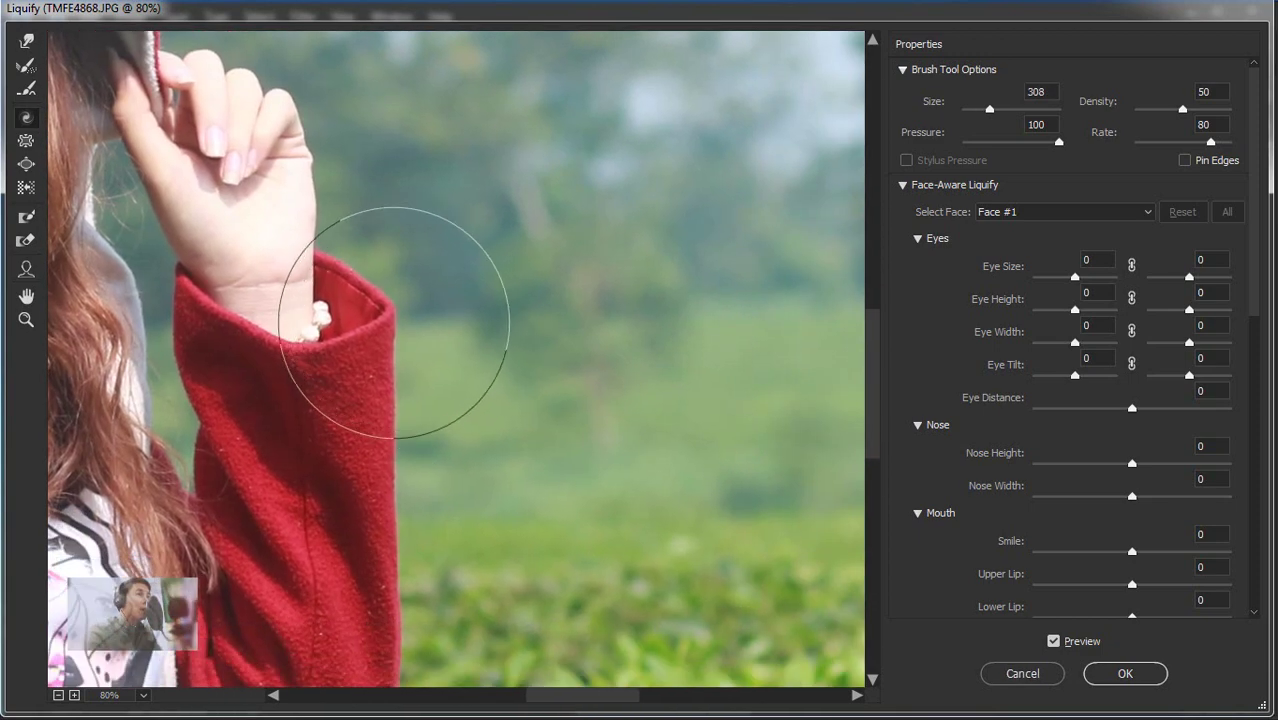
{"action": "mouse_move", "coordinate": [397, 319]}
{"action": "left_mouse_down"}
{"action": "mouse_move", "coordinate": [482, 314]}
{"action": "mouse_move", "coordinate": [508, 291]}
{"action": "mouse_move", "coordinate": [616, 362]}
{"action": "mouse_move", "coordinate": [647, 360]}
{"action": "left_mouse_up"}
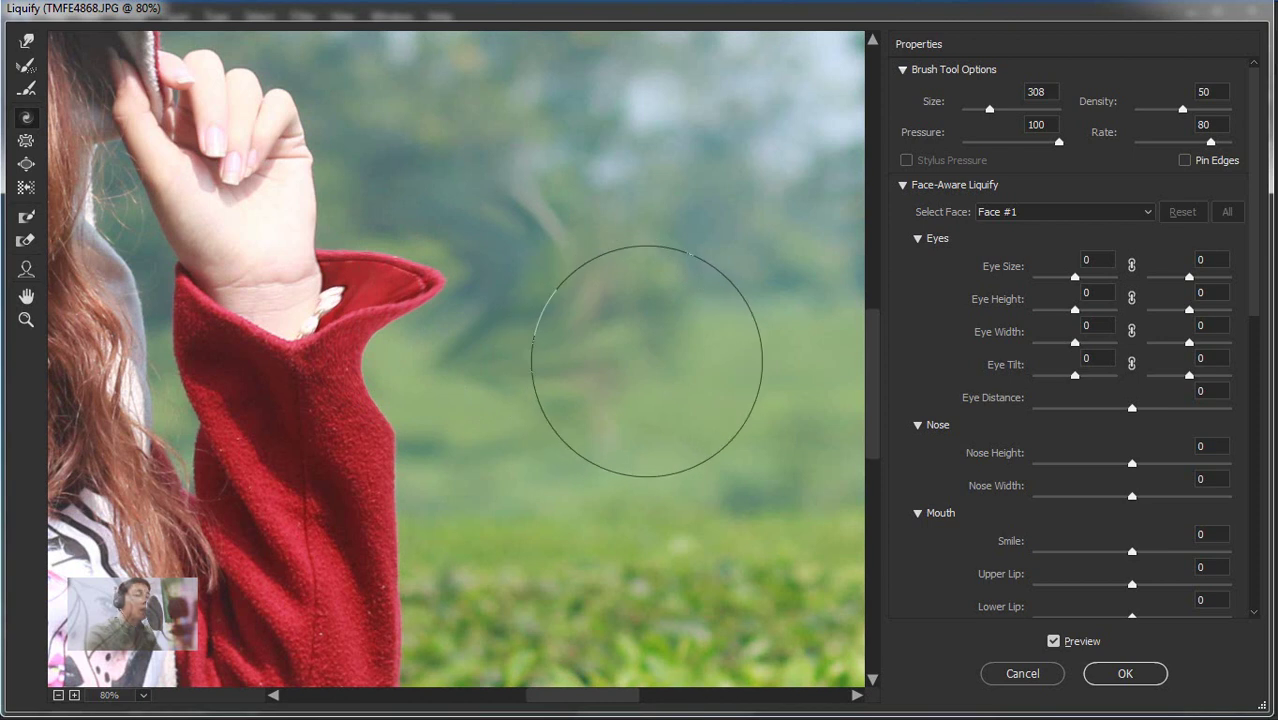
{"action": "key", "text": "ctrl+z"}
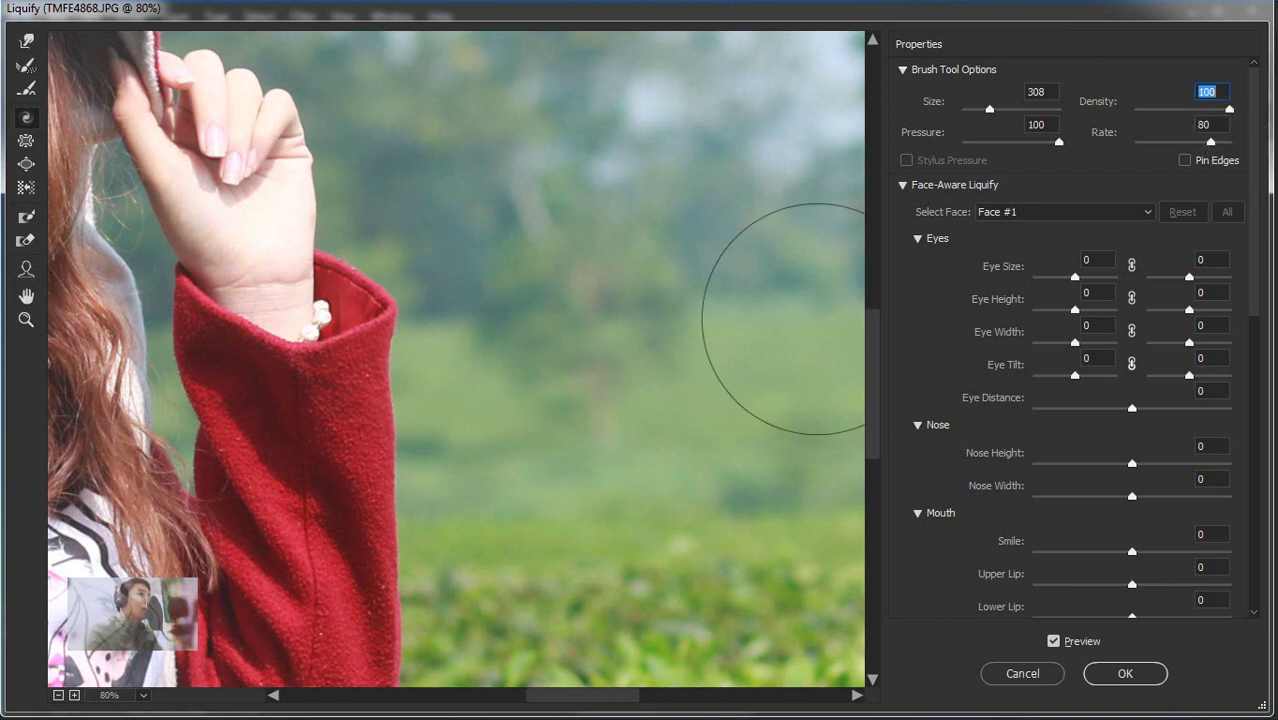
{"action": "left_click_drag", "start_coordinate": [395, 300], "coordinate": [394, 311]}
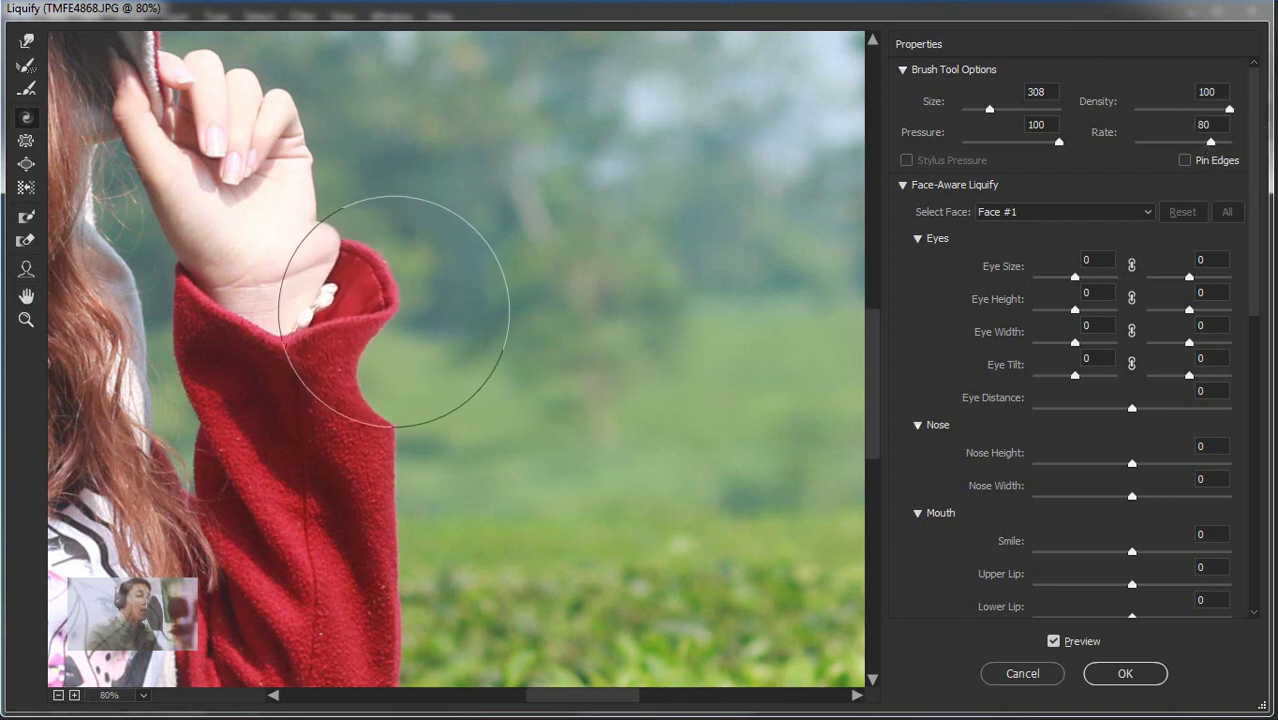
{"action": "key", "text": "ctrl+alt+z"}
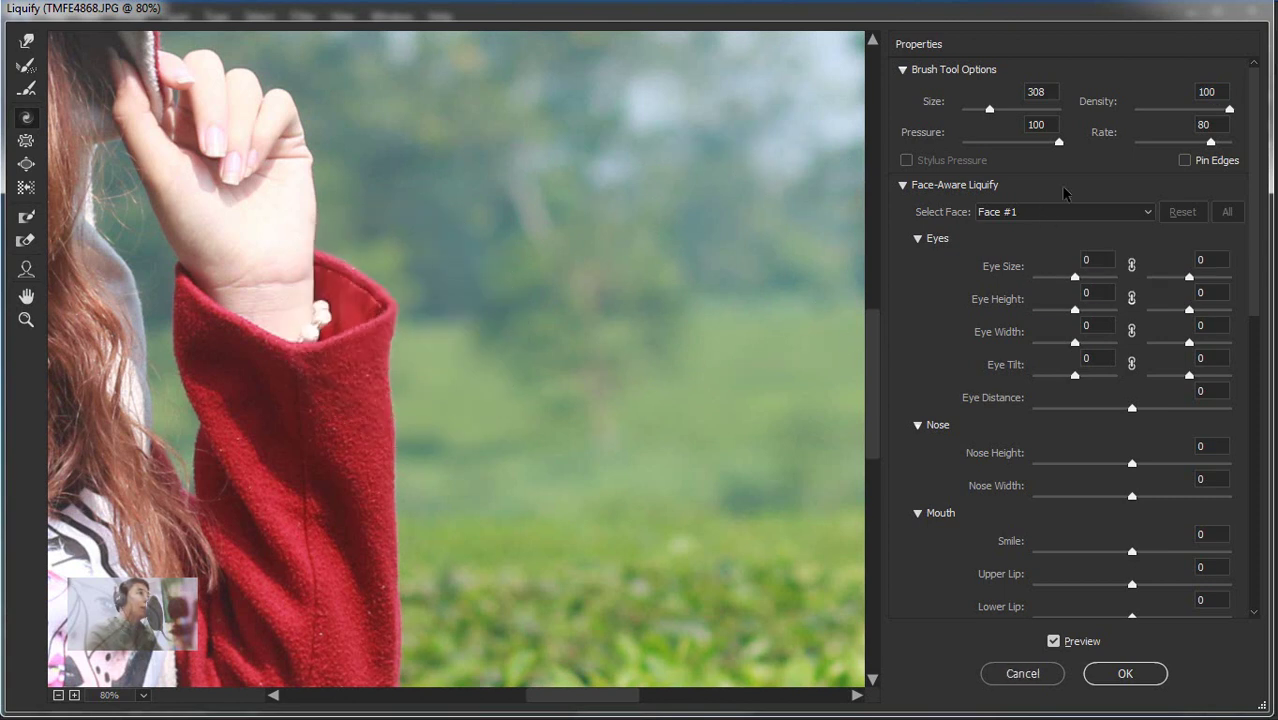
{"action": "key", "text": "alt+space"}
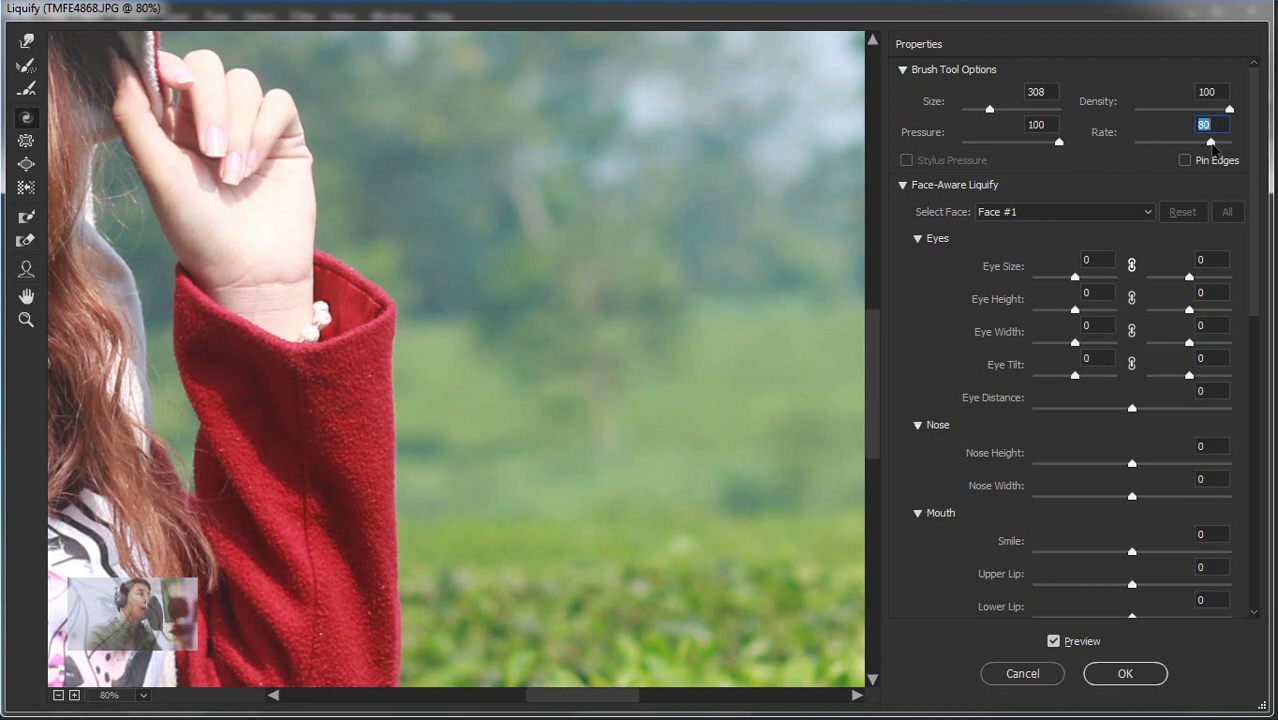
Test twirls and a warp on the sleeve cuff at twirl rate 24, undoing each
{"action": "left_click_drag", "start_coordinate": [400, 306], "coordinate": [542, 314]}
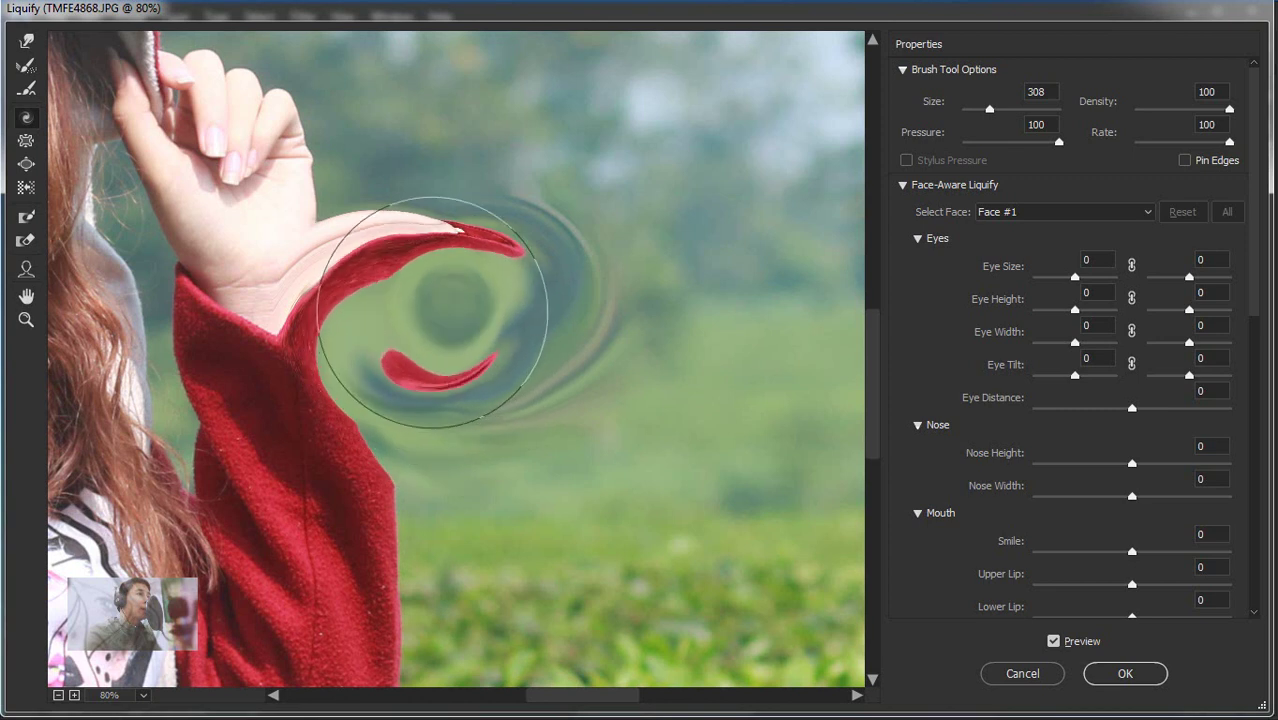
{"action": "key", "text": "ctrl+z"}
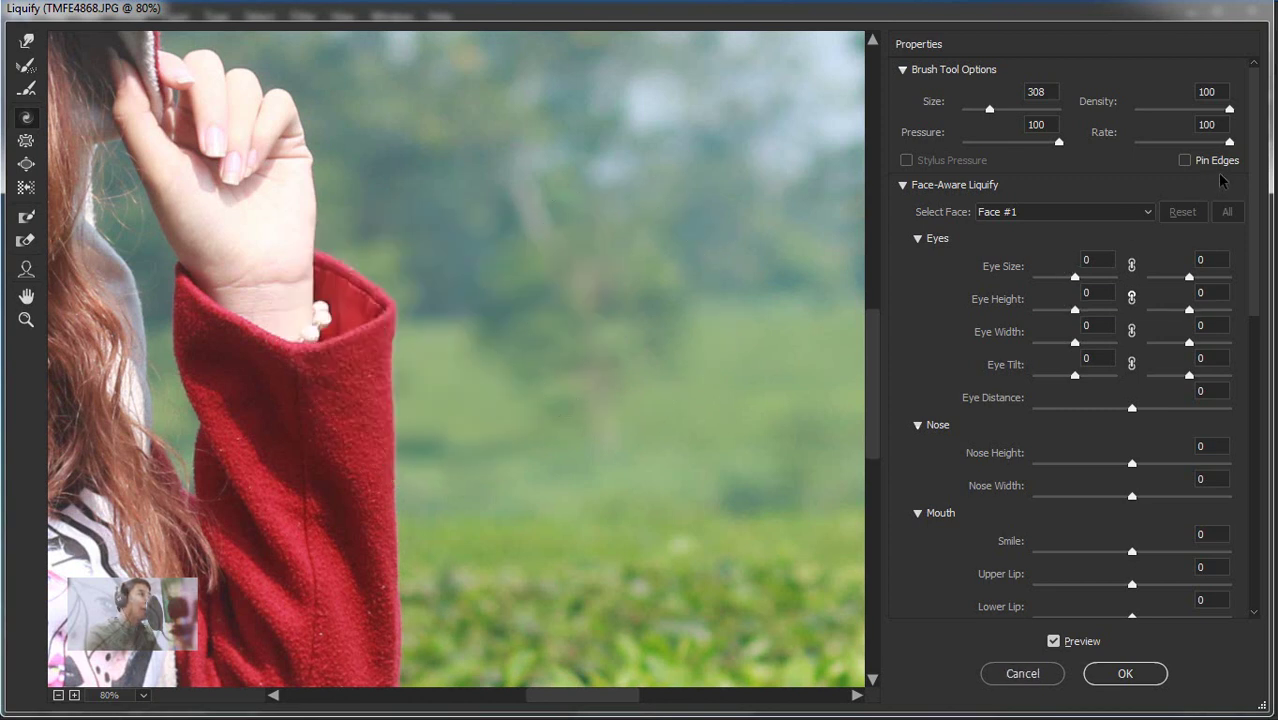
{"action": "type", "text": "47"}
{"action": "left_click_drag", "start_coordinate": [385, 343], "coordinate": [400, 482]}
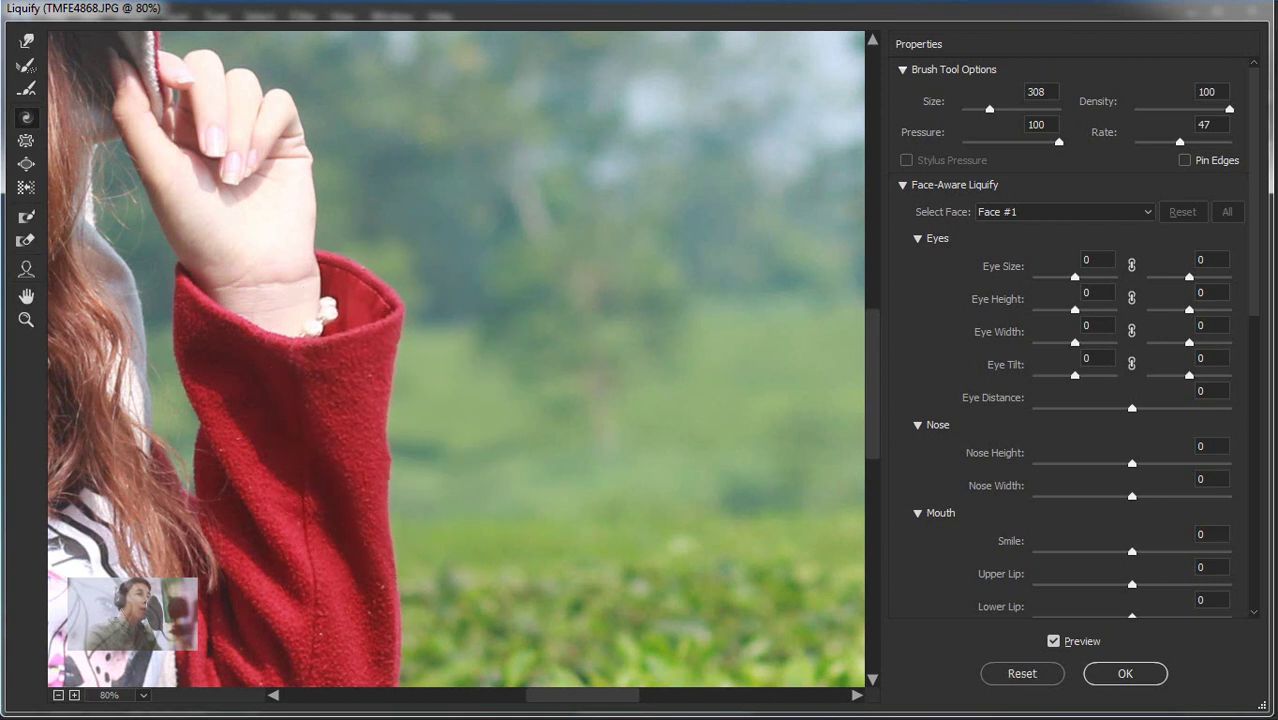
{"action": "key", "text": "ctrl+alt+z"}
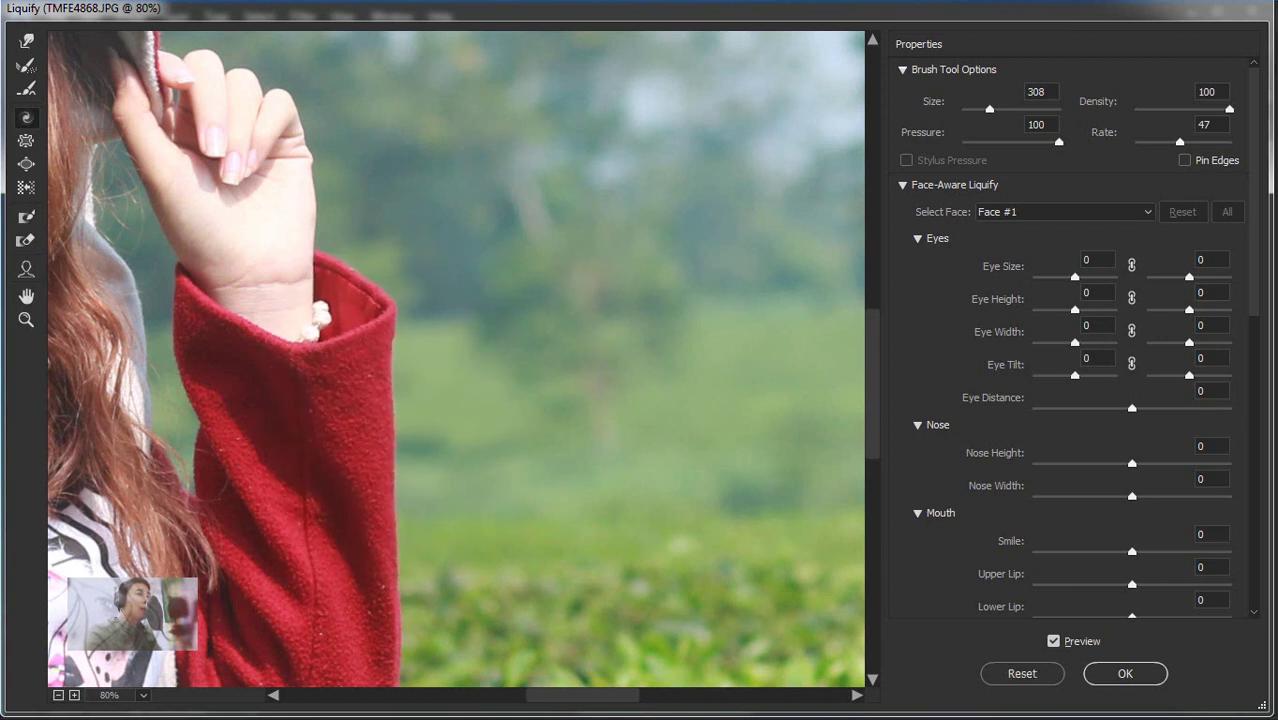
{"action": "mouse_move", "coordinate": [499, 420]}
{"action": "left_mouse_down"}
{"action": "mouse_move", "coordinate": [616, 387]}
{"action": "mouse_move", "coordinate": [600, 341]}
{"action": "left_mouse_up"}
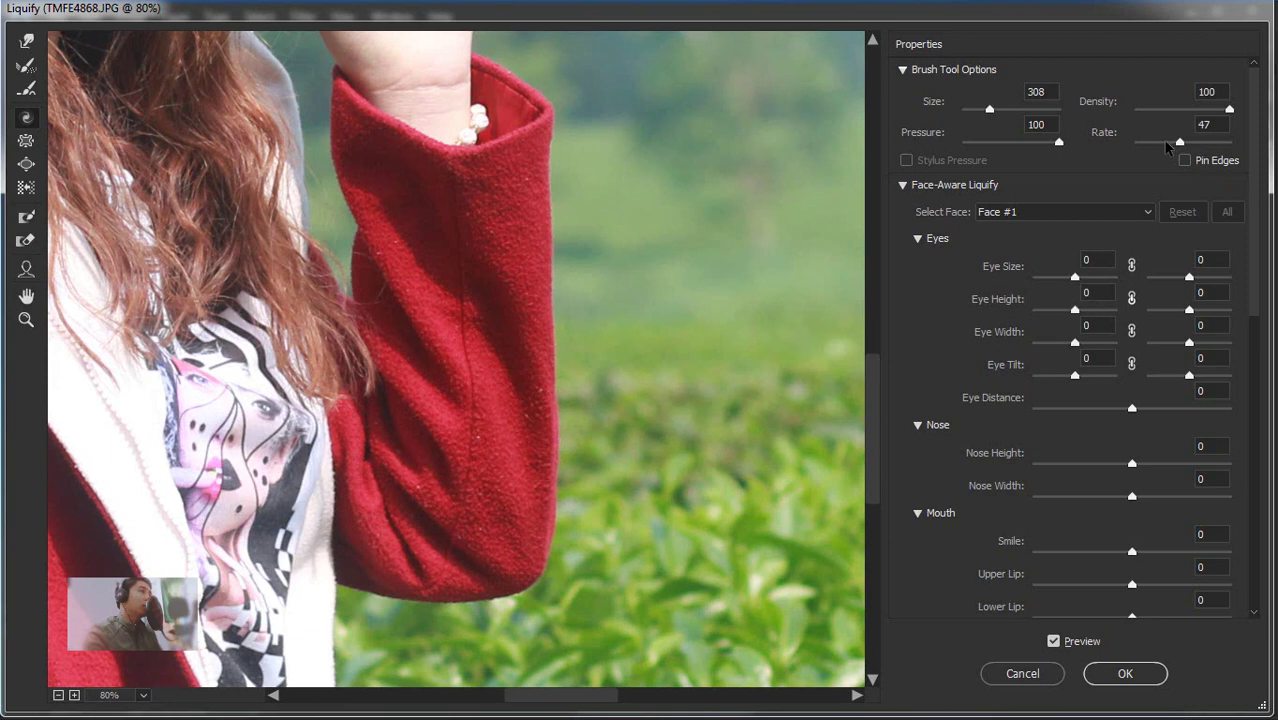
{"action": "left_click", "coordinate": [1157, 143]}
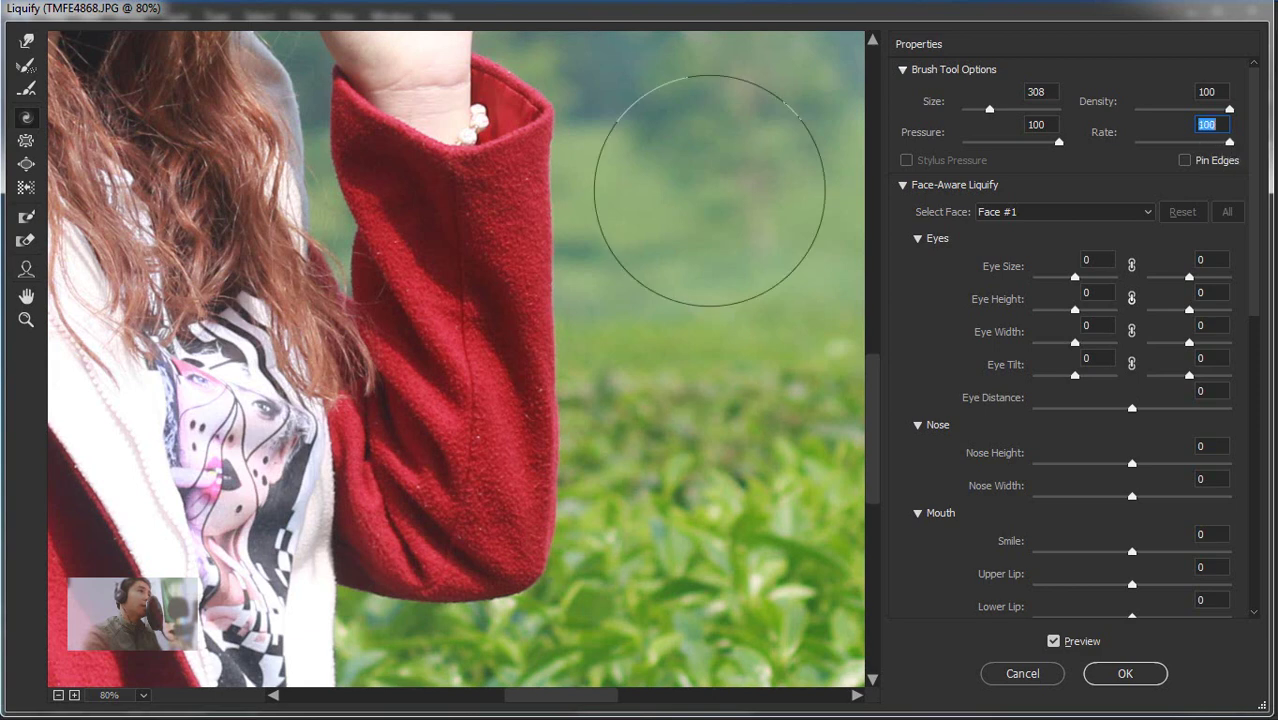
{"action": "left_click_drag", "start_coordinate": [585, 165], "coordinate": [585, 277]}
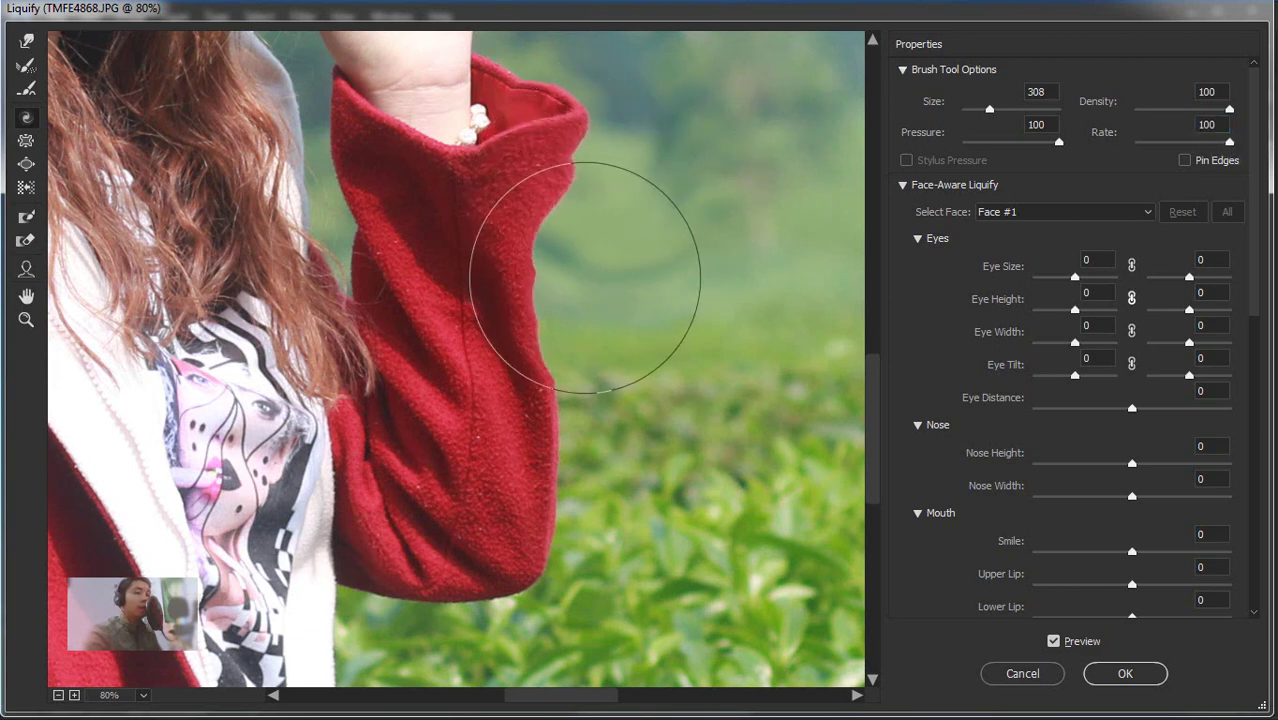
{"action": "key", "text": "ctrl+alt+z"}
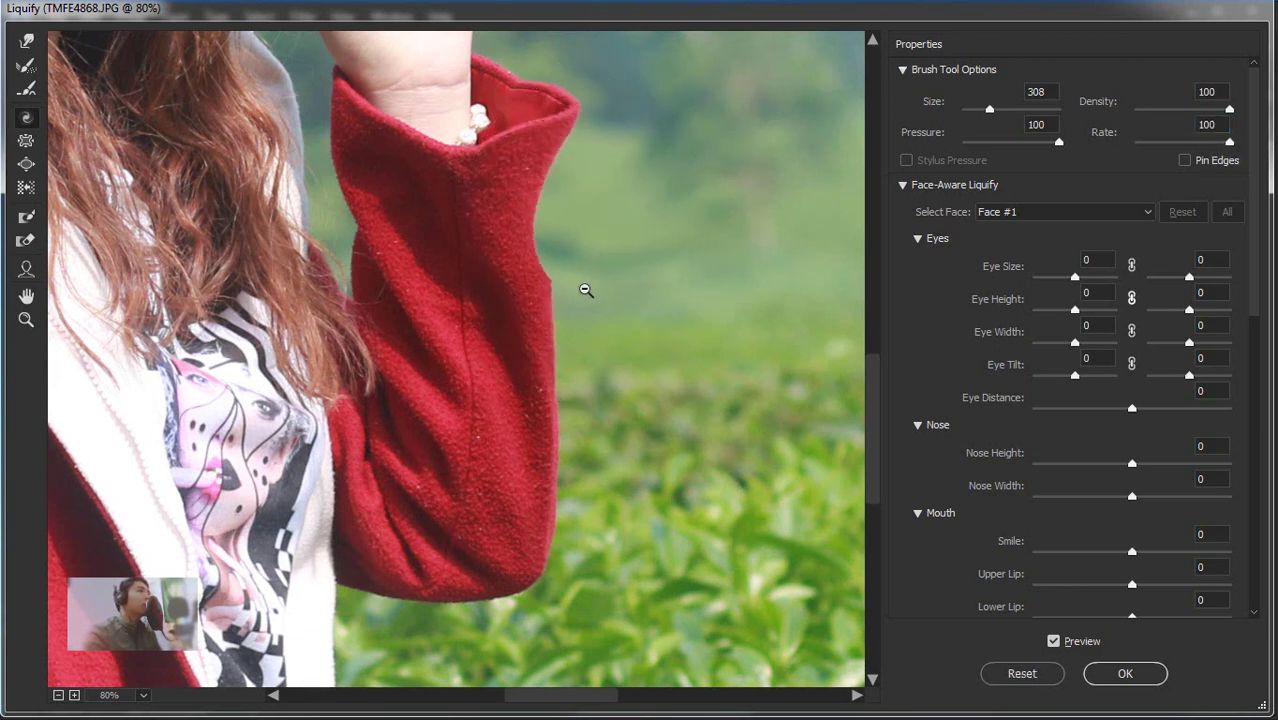
{"action": "key", "text": "ctrl+alt+z"}
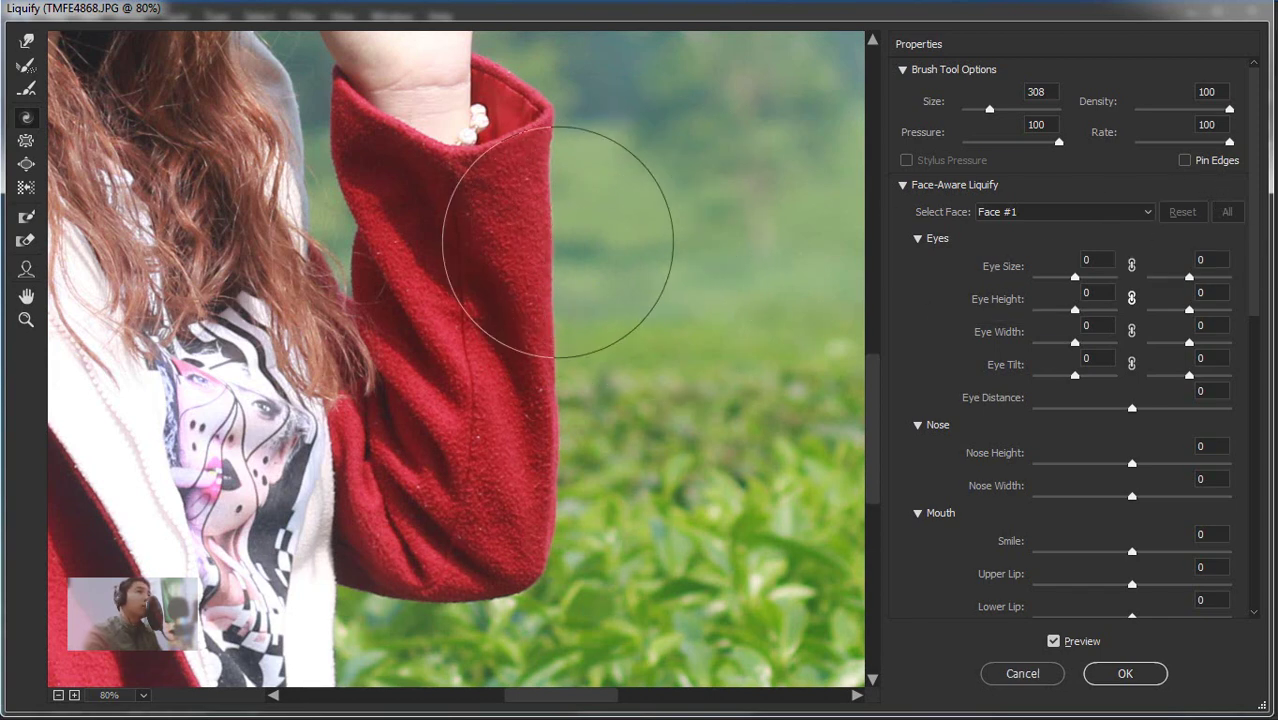
Twirl the sleeve cuff into a spiral, unwind it, and centre the face in view
{"action": "mouse_move", "coordinate": [505, 183]}
{"action": "left_mouse_down"}
{"action": "mouse_move", "coordinate": [547, 373]}
{"action": "mouse_move", "coordinate": [442, 191]}
{"action": "mouse_move", "coordinate": [462, 228]}
{"action": "left_mouse_up"}
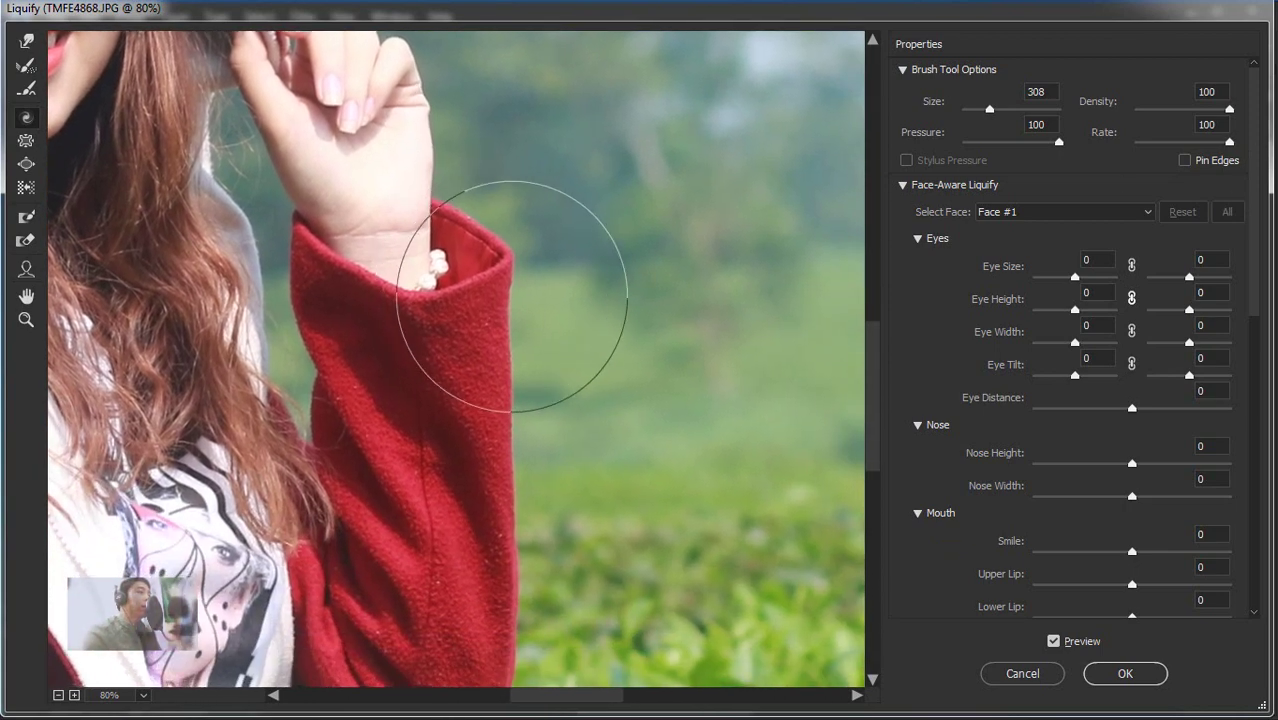
{"action": "mouse_move", "coordinate": [515, 296]}
{"action": "left_mouse_down"}
{"action": "mouse_move", "coordinate": [516, 314]}
{"action": "mouse_move", "coordinate": [568, 334]}
{"action": "left_mouse_up"}
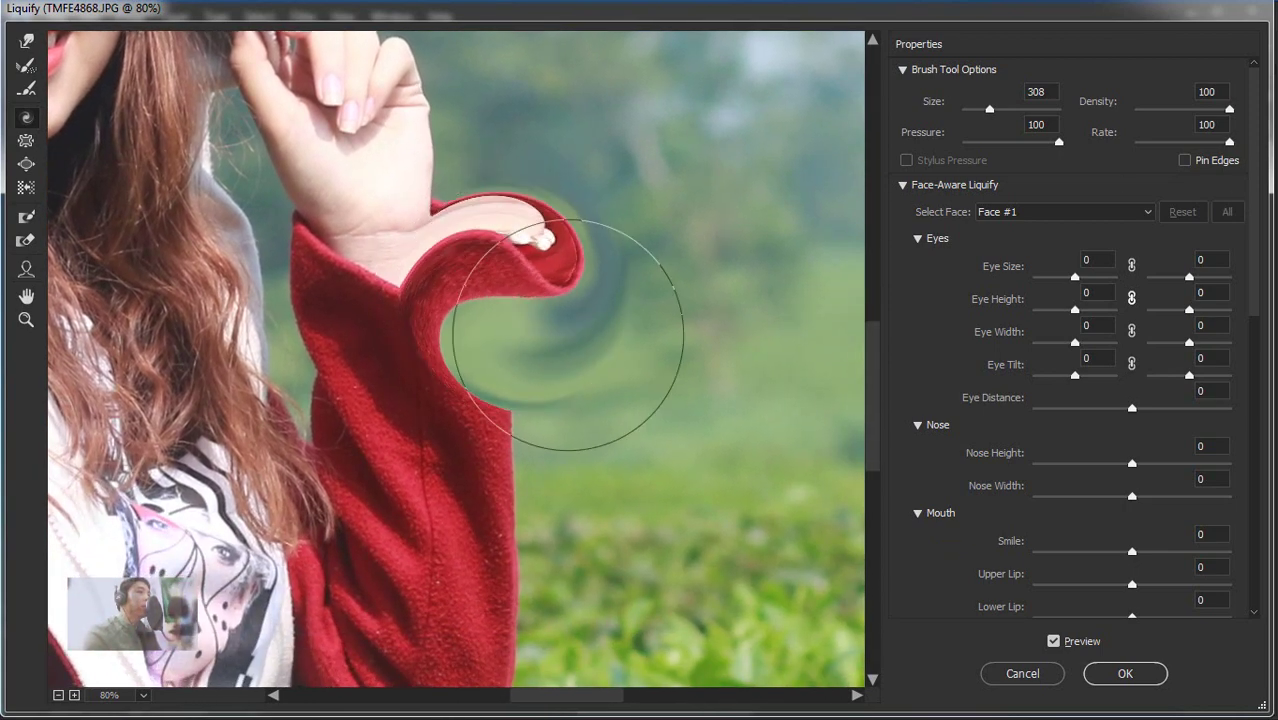
{"action": "scroll", "coordinate": [571, 394], "scroll_direction": "down", "scroll_amount": 2}
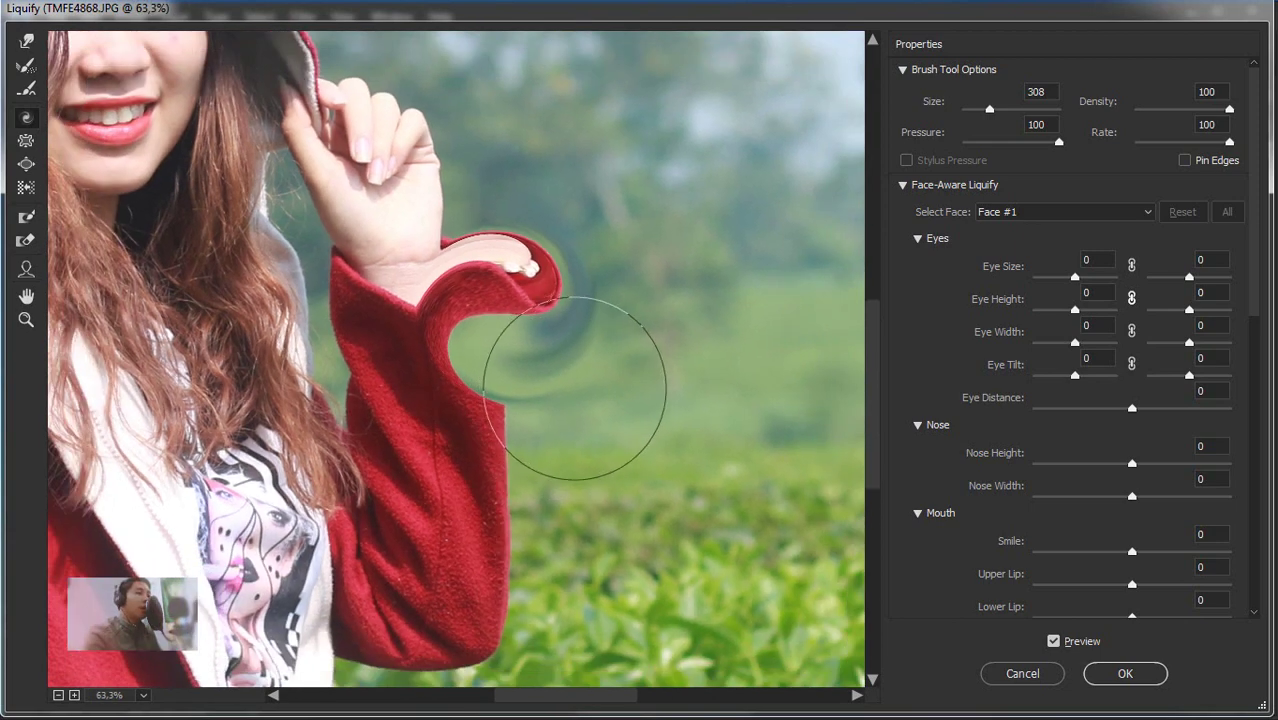
{"action": "left_click_drag", "start_coordinate": [555, 443], "coordinate": [558, 440]}
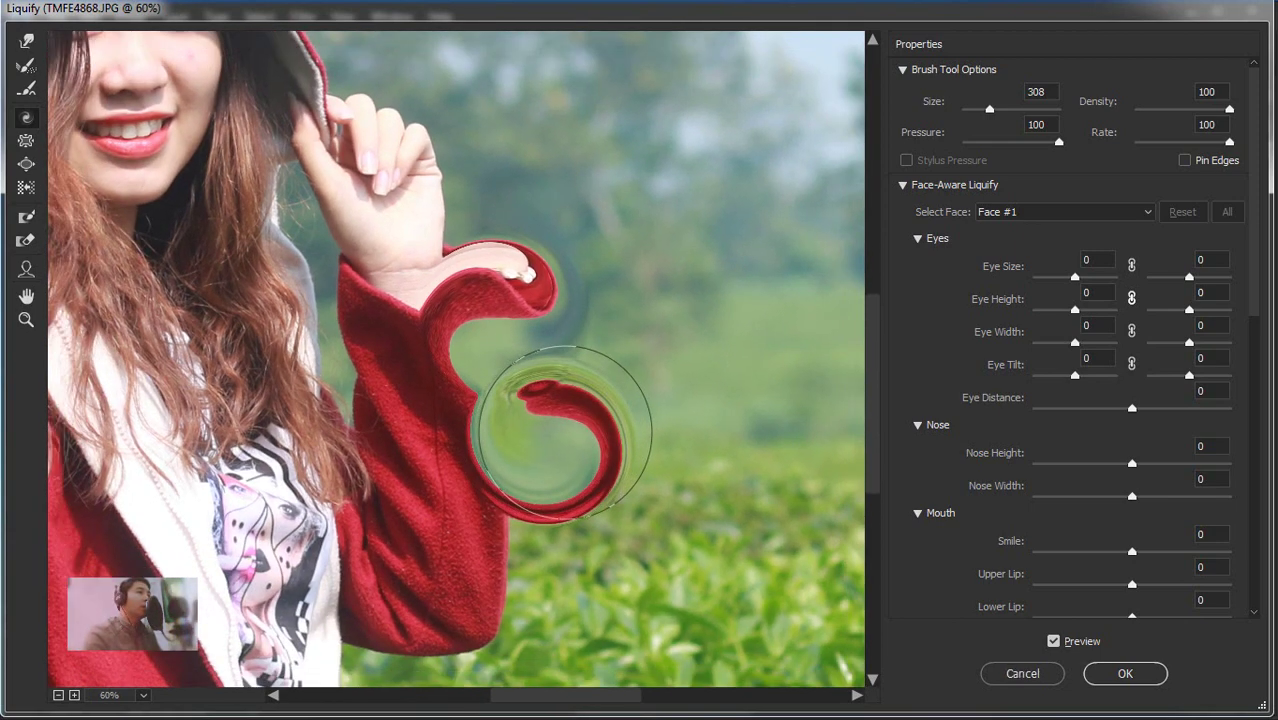
{"action": "scroll", "coordinate": [562, 430], "scroll_direction": "down", "scroll_amount": 2}
{"action": "scroll", "coordinate": [560, 418], "scroll_direction": "up", "scroll_amount": 3}
{"action": "scroll", "coordinate": [573, 424], "scroll_direction": "up", "scroll_amount": 2}
{"action": "mouse_move", "coordinate": [573, 425]}
{"action": "left_mouse_down"}
{"action": "mouse_move", "coordinate": [585, 395]}
{"action": "mouse_move", "coordinate": [656, 359]}
{"action": "mouse_move", "coordinate": [465, 277]}
{"action": "mouse_move", "coordinate": [522, 285]}
{"action": "mouse_move", "coordinate": [524, 193]}
{"action": "mouse_move", "coordinate": [499, 243]}
{"action": "left_mouse_up"}
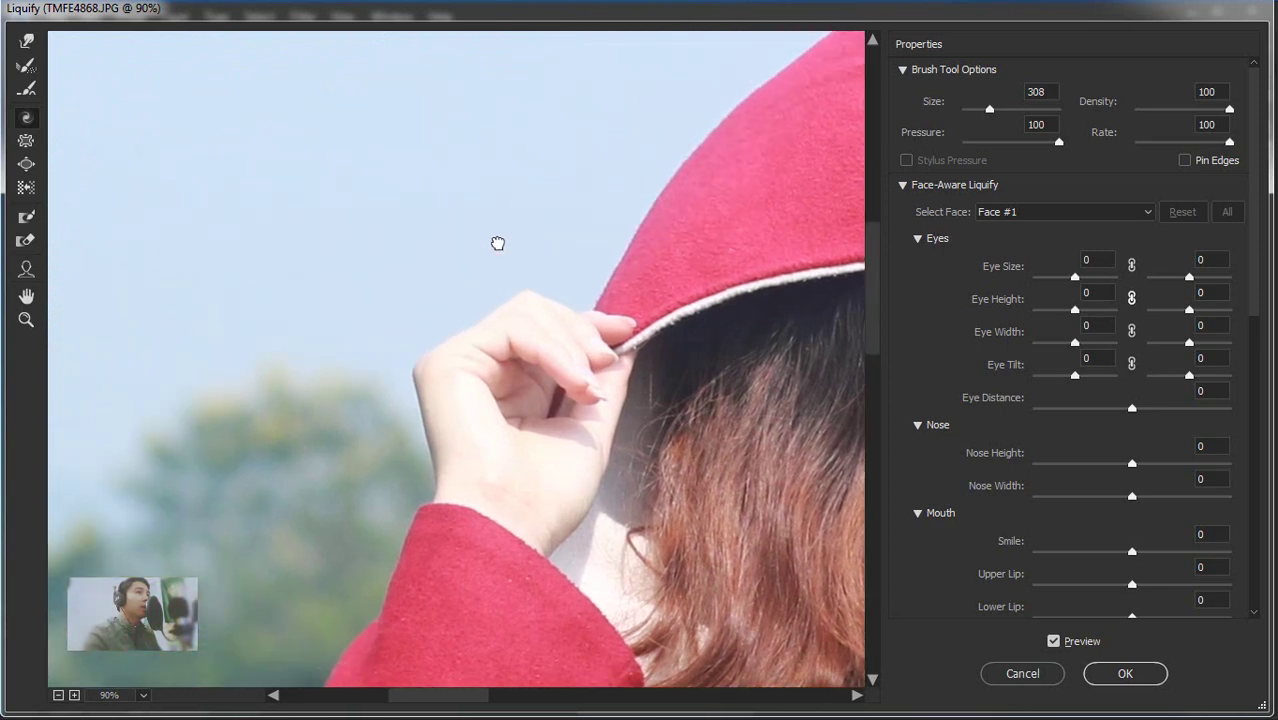
{"action": "mouse_move", "coordinate": [342, 314]}
{"action": "left_mouse_down"}
{"action": "mouse_move", "coordinate": [494, 280]}
{"action": "mouse_move", "coordinate": [439, 211]}
{"action": "mouse_move", "coordinate": [285, 215]}
{"action": "left_mouse_up"}
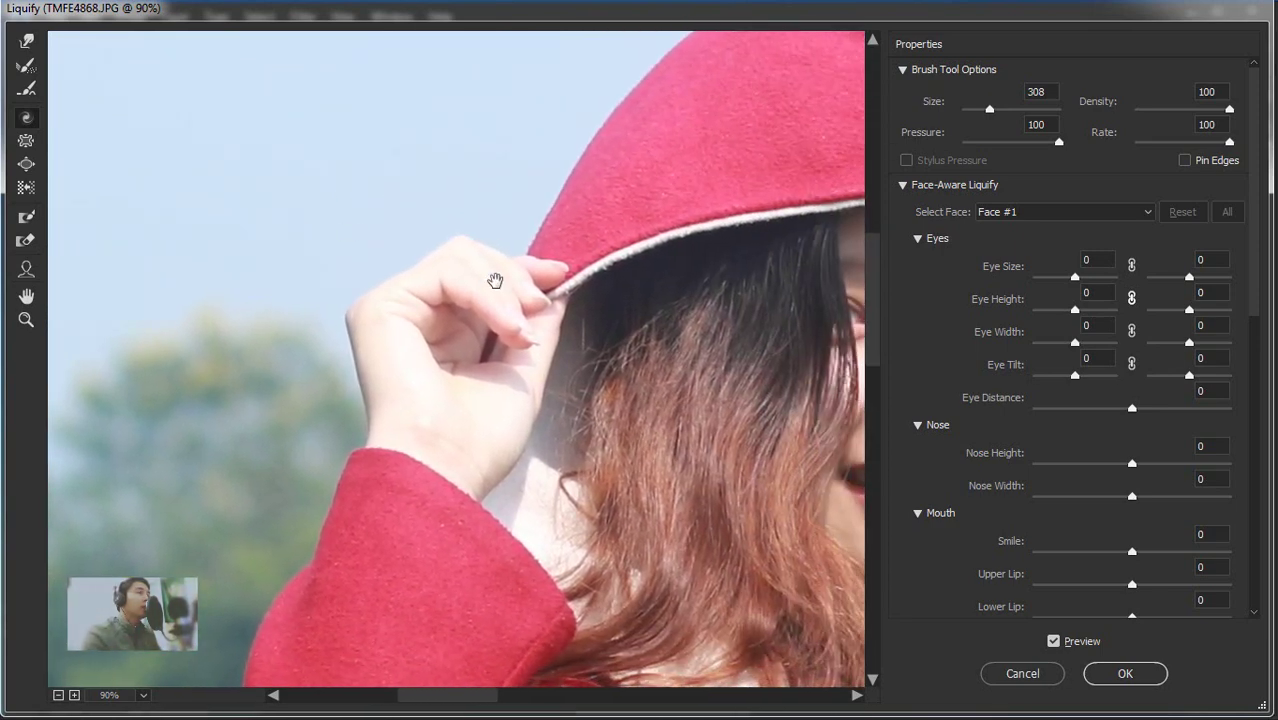
{"action": "mouse_move", "coordinate": [610, 320]}
{"action": "left_mouse_down"}
{"action": "mouse_move", "coordinate": [505, 323]}
{"action": "mouse_move", "coordinate": [348, 257]}
{"action": "left_mouse_up"}
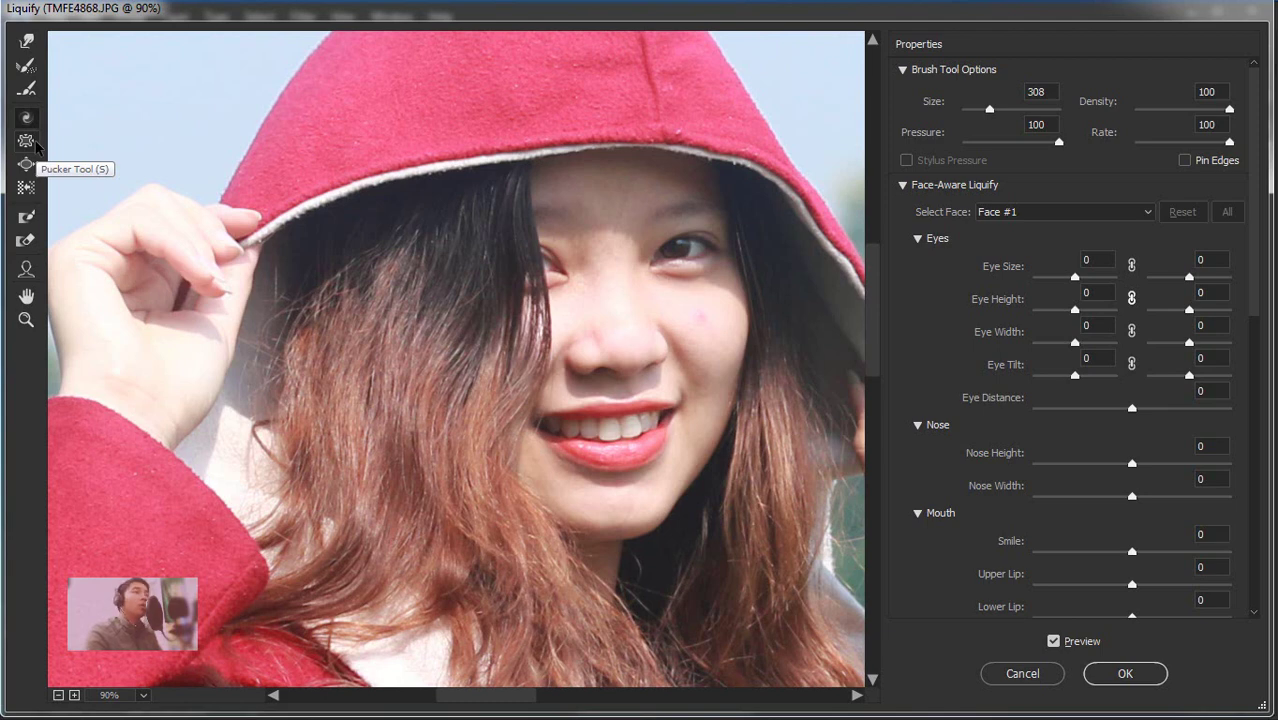
{"action": "left_click_drag", "start_coordinate": [499, 285], "coordinate": [622, 390]}
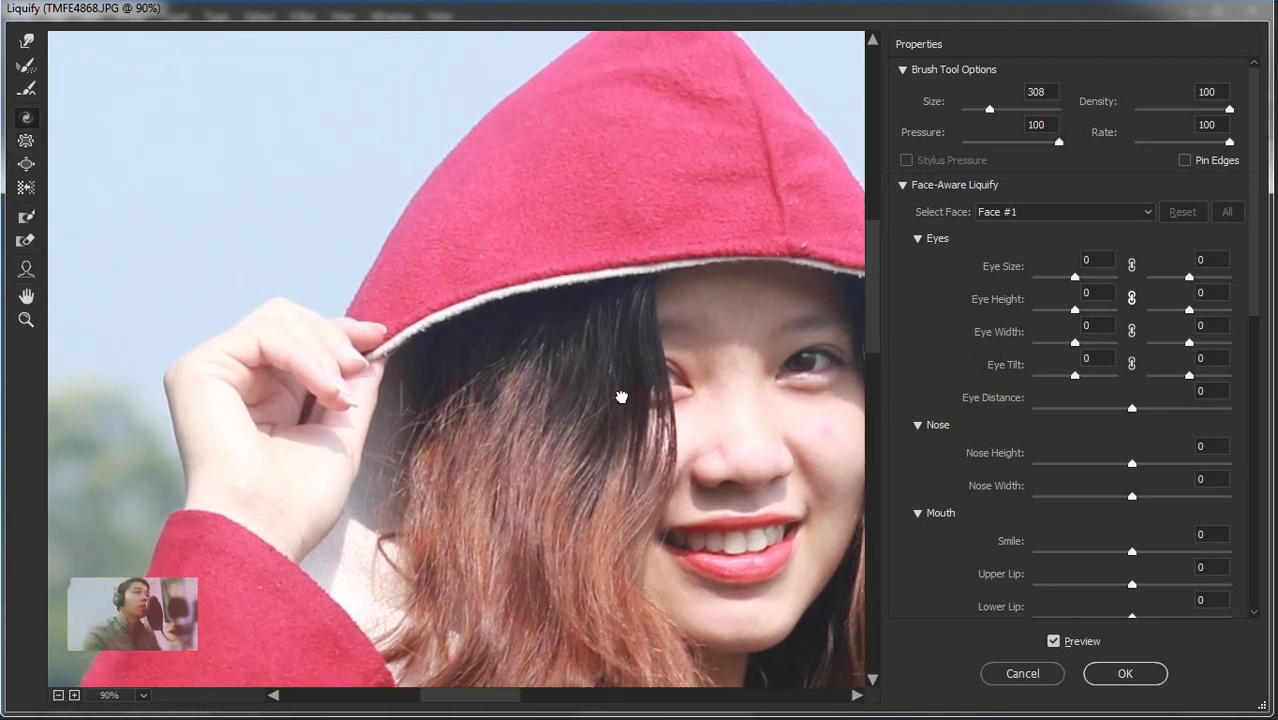
{"action": "left_click_drag", "start_coordinate": [685, 428], "coordinate": [490, 306]}
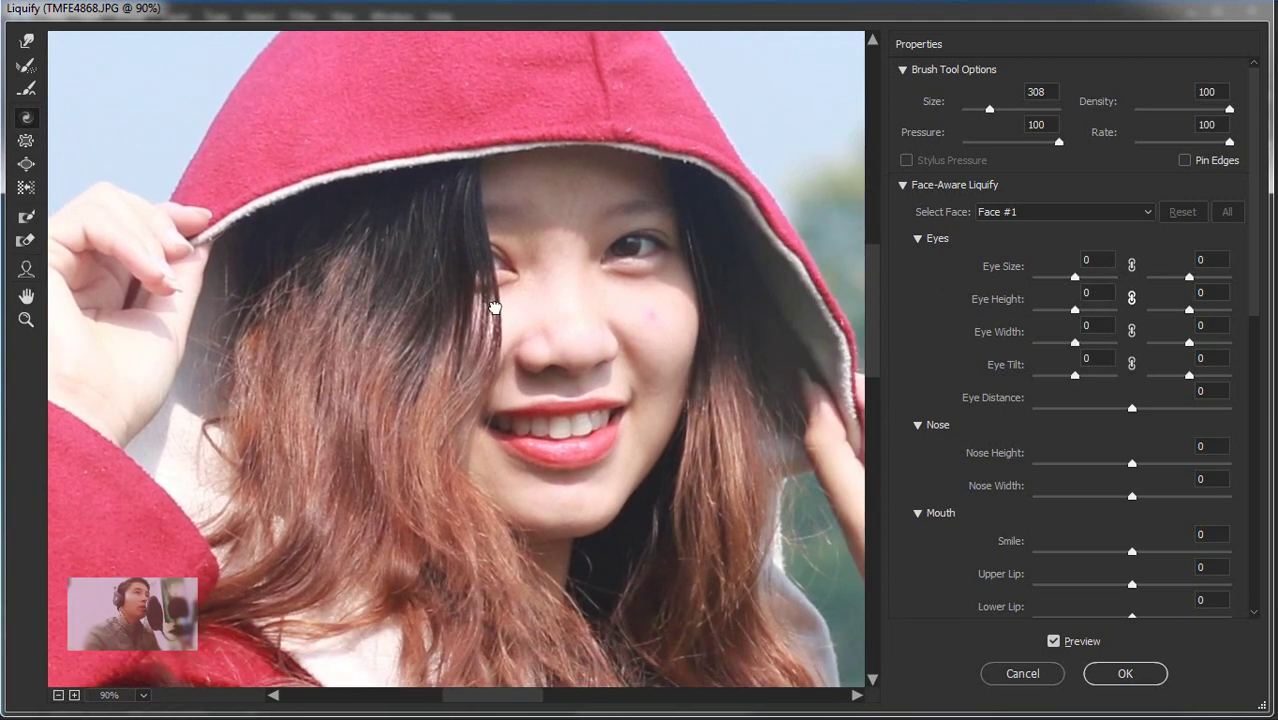
Pick the Pucker tool, zoom in on the nose, and set the brush size to 146
{"action": "left_click", "coordinate": [26, 140]}
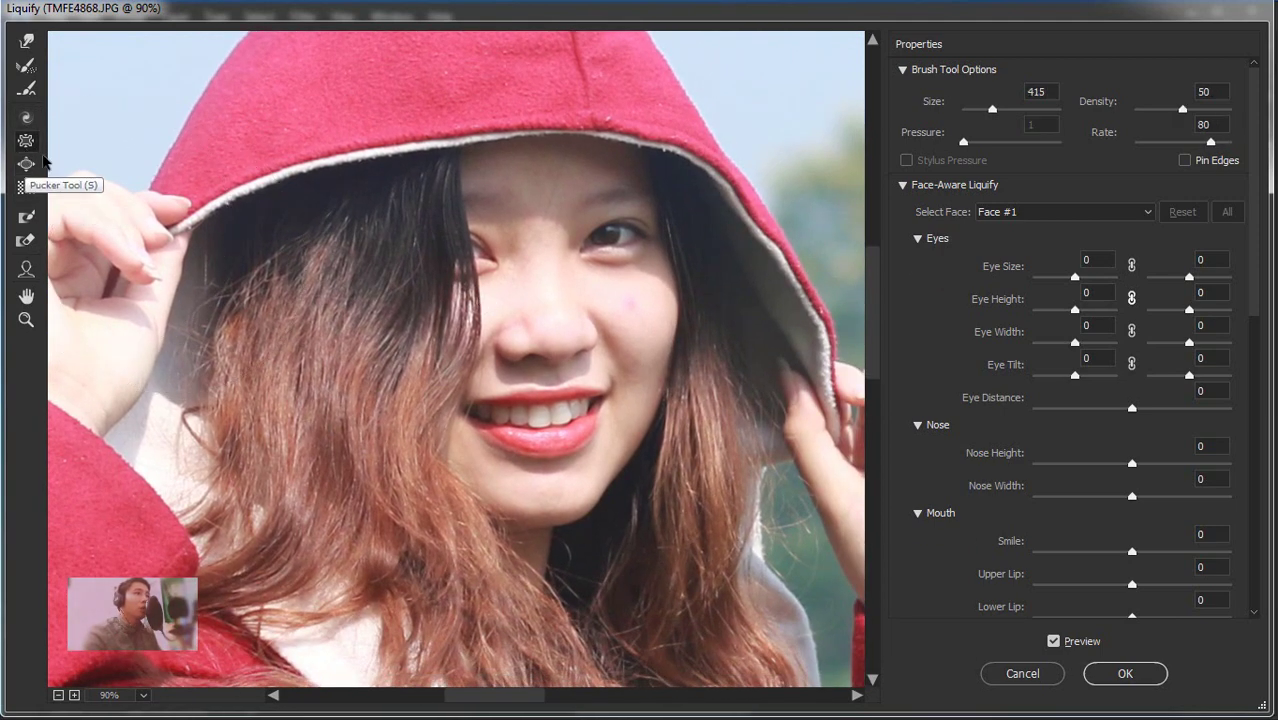
{"action": "key", "text": "ctrl+space"}
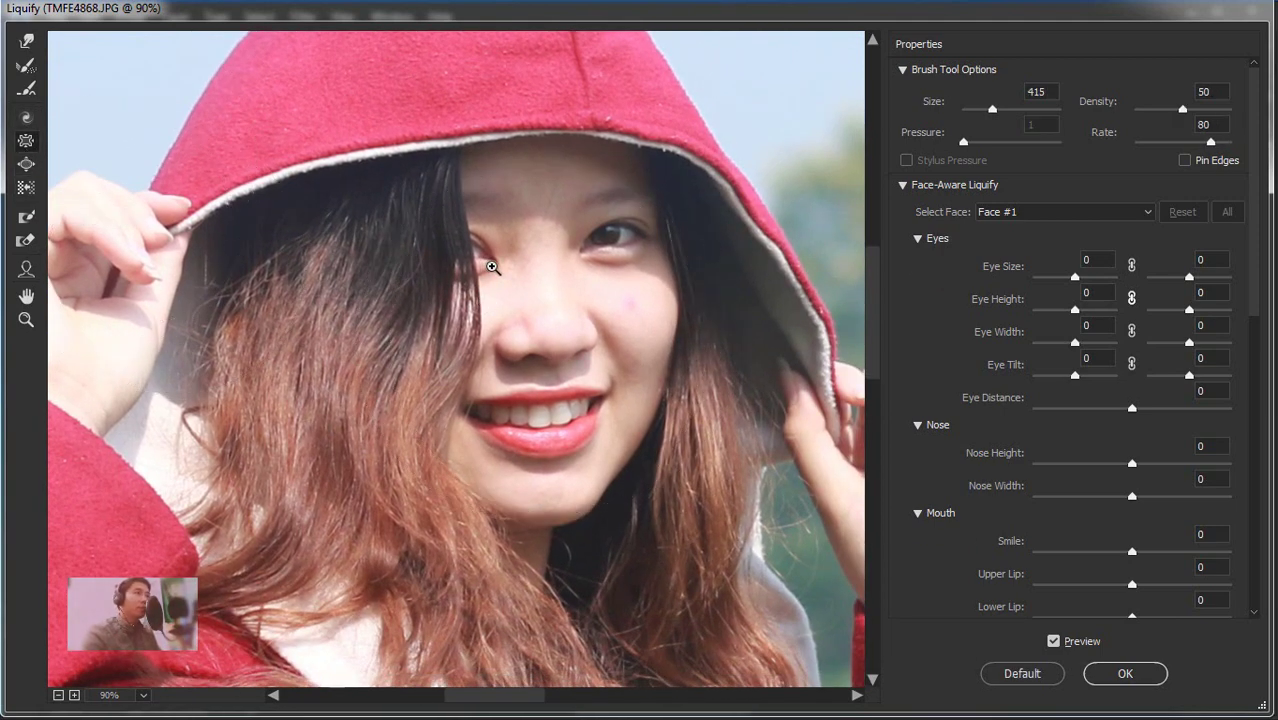
{"action": "left_click_drag", "start_coordinate": [494, 267], "coordinate": [633, 396]}
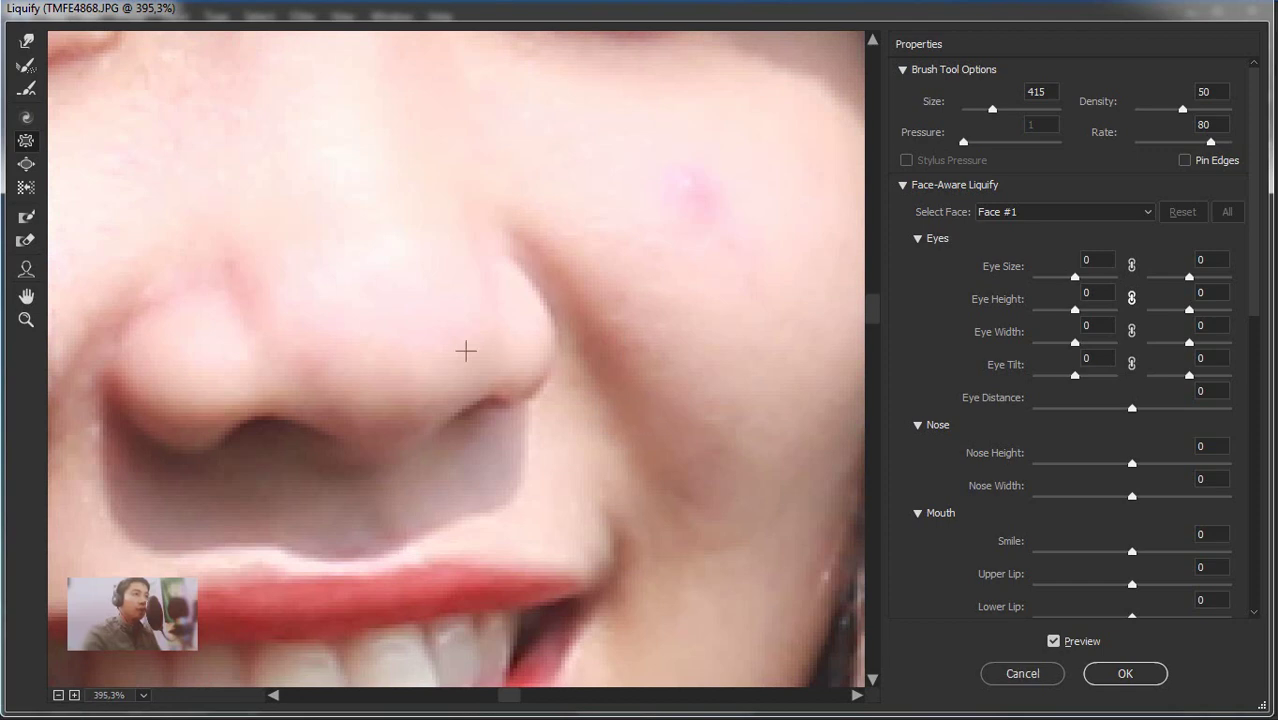
{"action": "left_click_drag", "start_coordinate": [465, 350], "coordinate": [551, 353]}
{"action": "left_click_drag", "start_coordinate": [524, 423], "coordinate": [520, 408]}
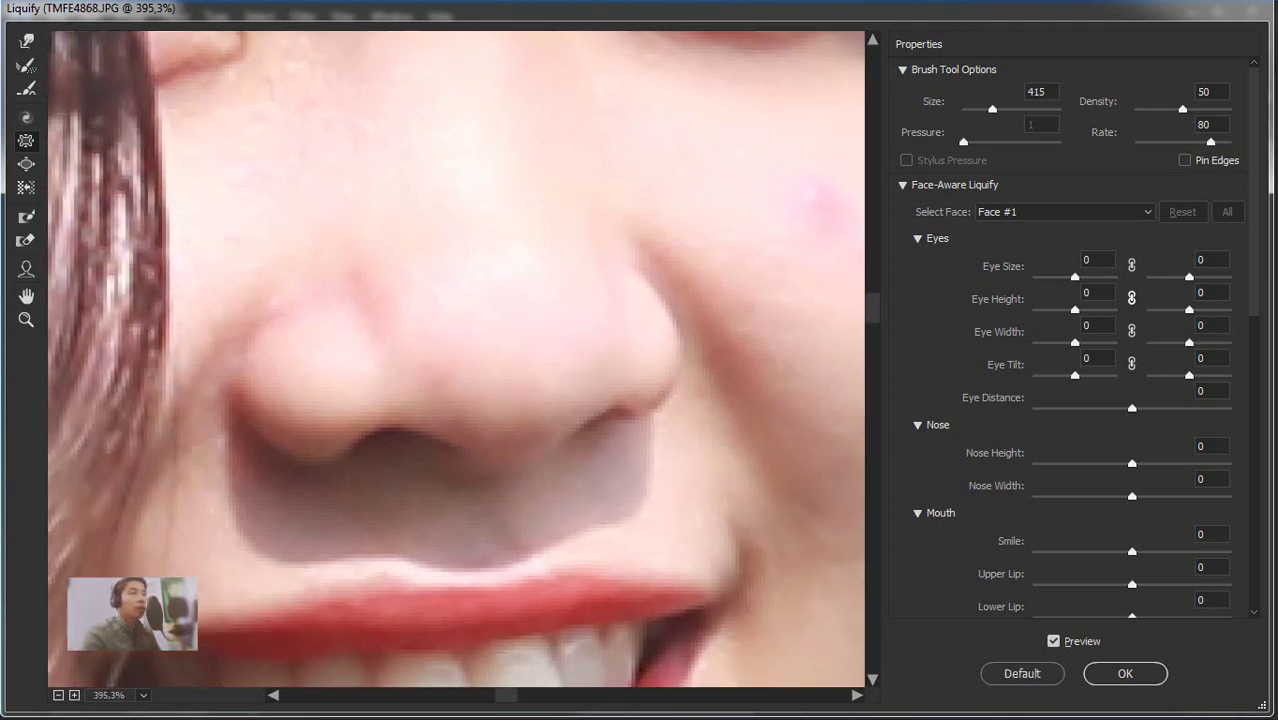
{"action": "scroll", "coordinate": [517, 405], "scroll_direction": "down", "scroll_amount": 1}
{"action": "scroll", "coordinate": [460, 400], "scroll_direction": "down", "scroll_amount": 2}
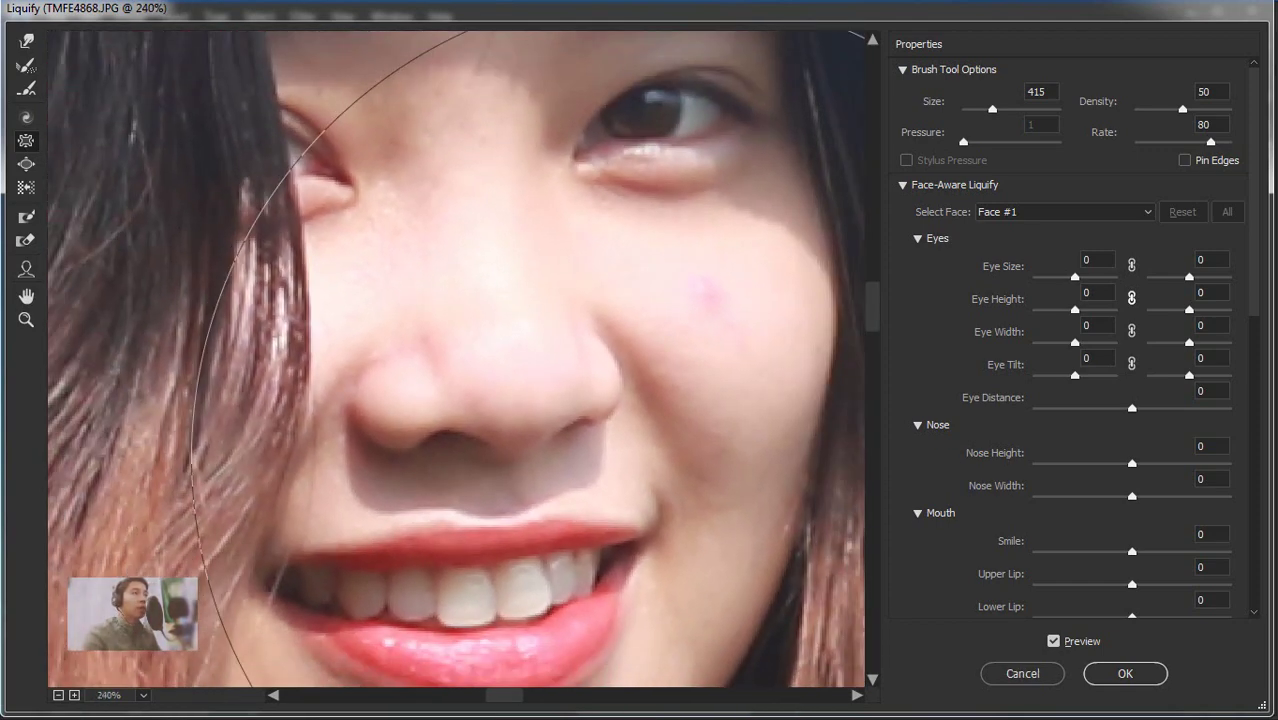
{"action": "left_click", "coordinate": [381, 390]}
{"action": "left_click_drag", "start_coordinate": [381, 390], "coordinate": [120, 383]}
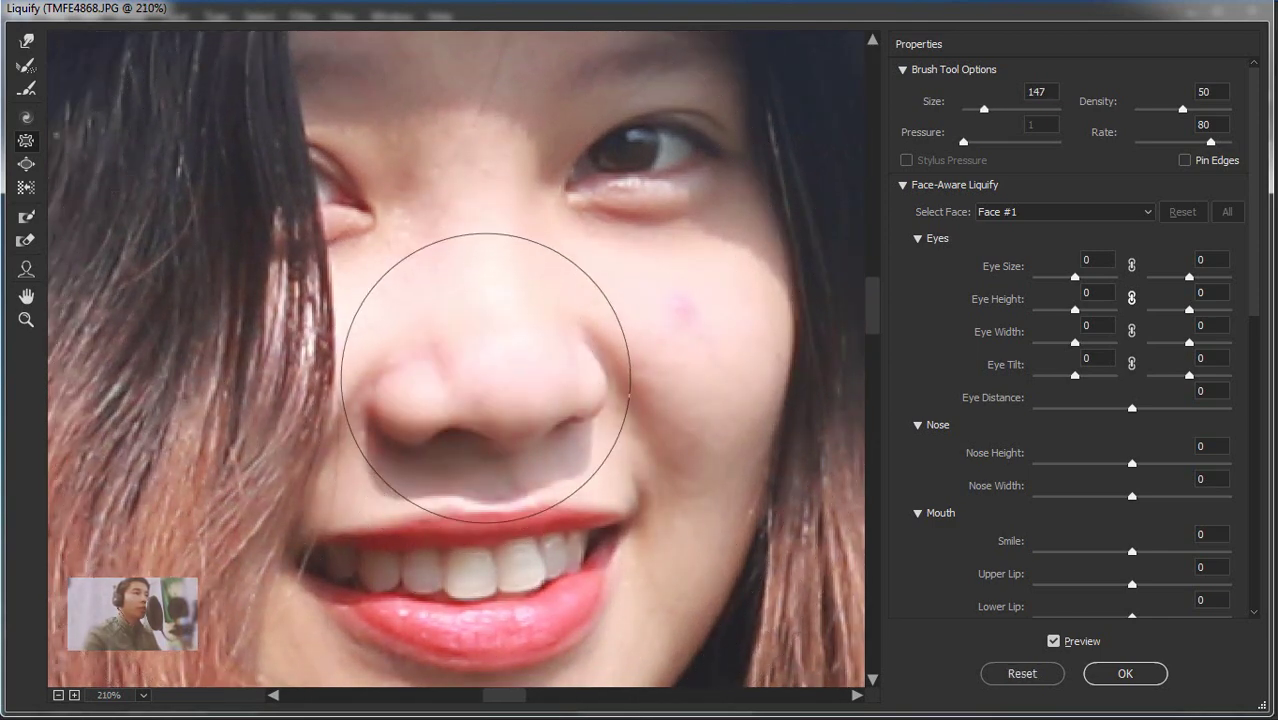
{"action": "left_click_drag", "start_coordinate": [468, 370], "coordinate": [465, 370]}
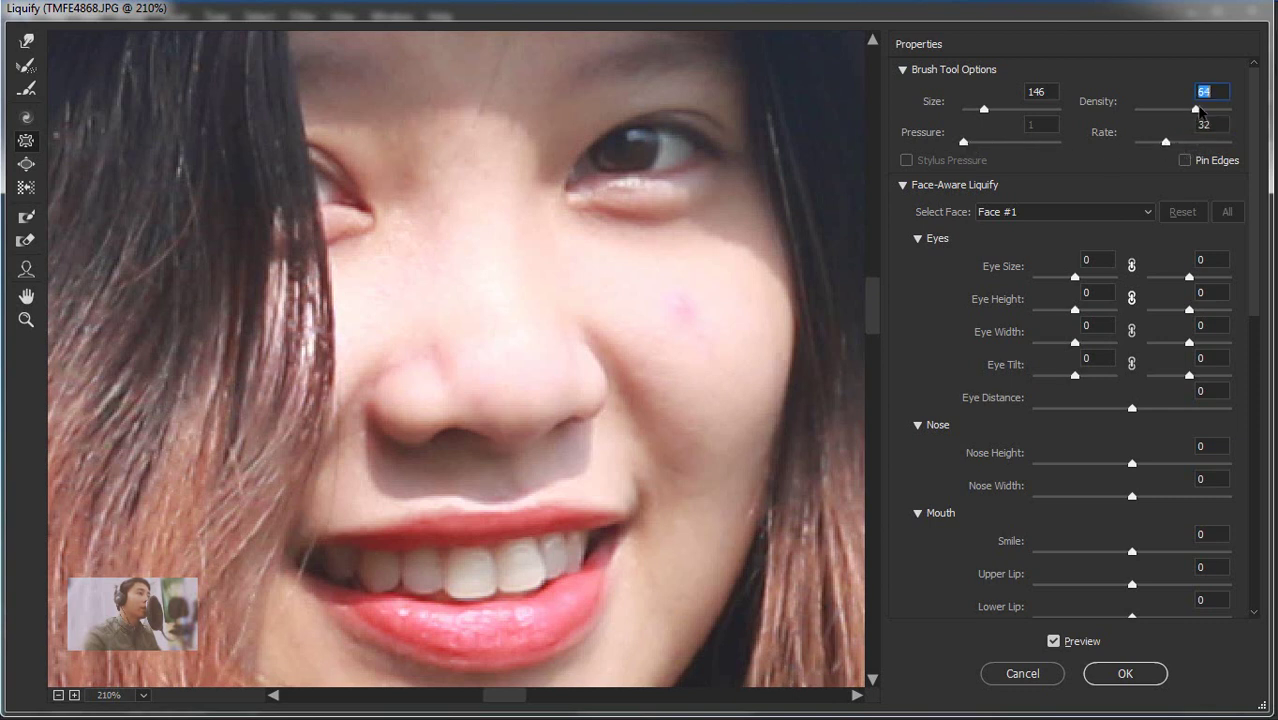
Slightly pucker the nose tip and nostrils, then pan to the nose and mouth
{"action": "left_click", "coordinate": [465, 317]}
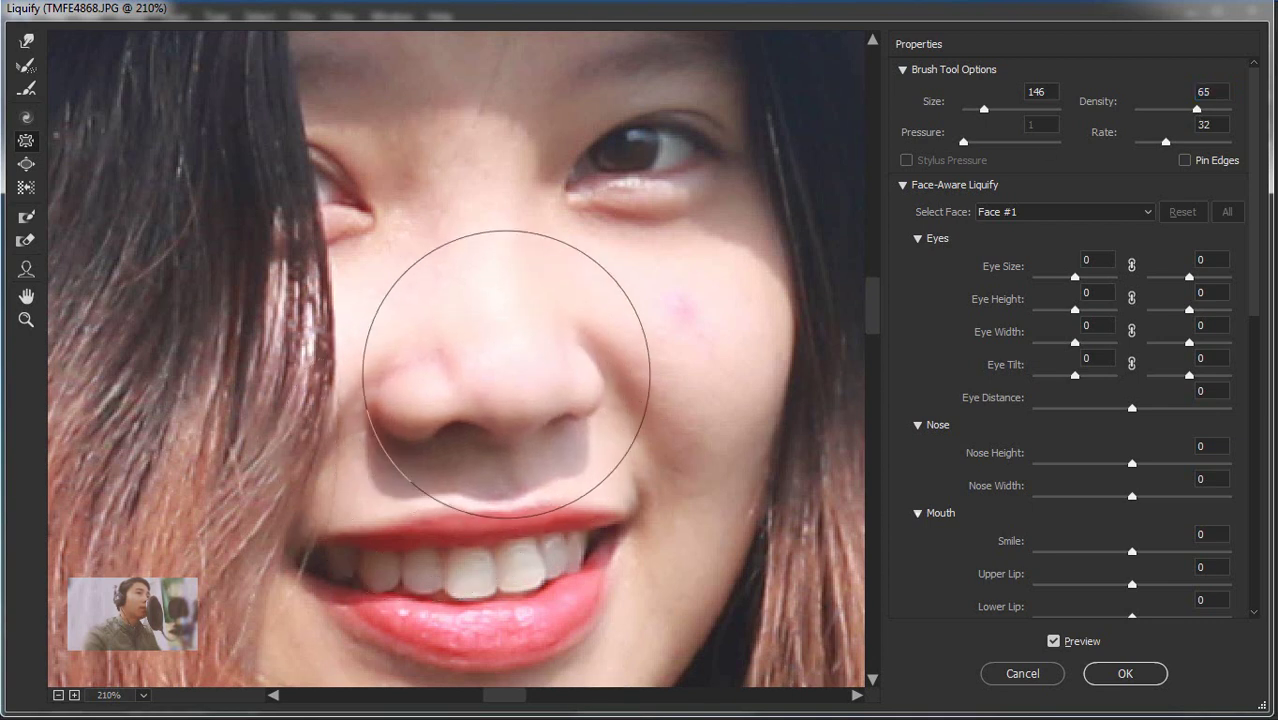
{"action": "left_click_drag", "start_coordinate": [488, 385], "coordinate": [517, 336]}
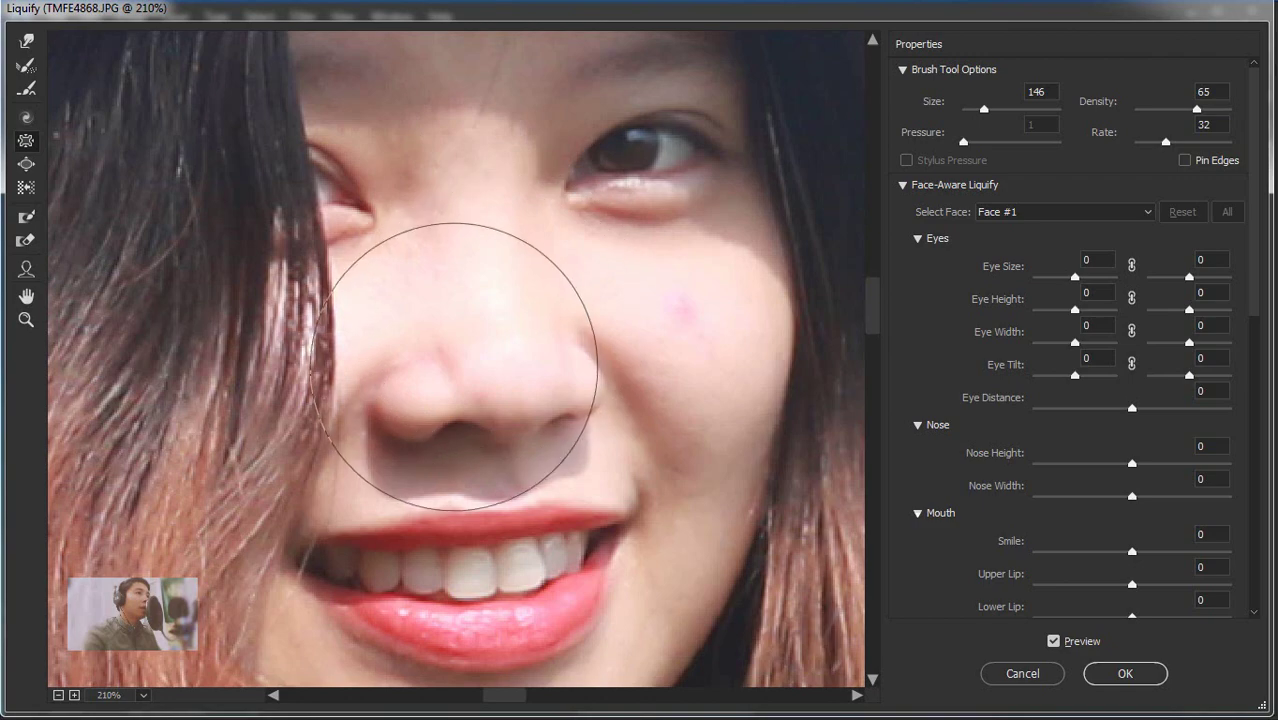
{"action": "scroll", "coordinate": [479, 380], "scroll_direction": "down", "scroll_amount": 2}
{"action": "scroll", "coordinate": [622, 385], "scroll_direction": "down", "scroll_amount": 2}
{"action": "scroll", "coordinate": [685, 414], "scroll_direction": "down", "scroll_amount": 1}
{"action": "scroll", "coordinate": [707, 428], "scroll_direction": "down", "scroll_amount": 1}
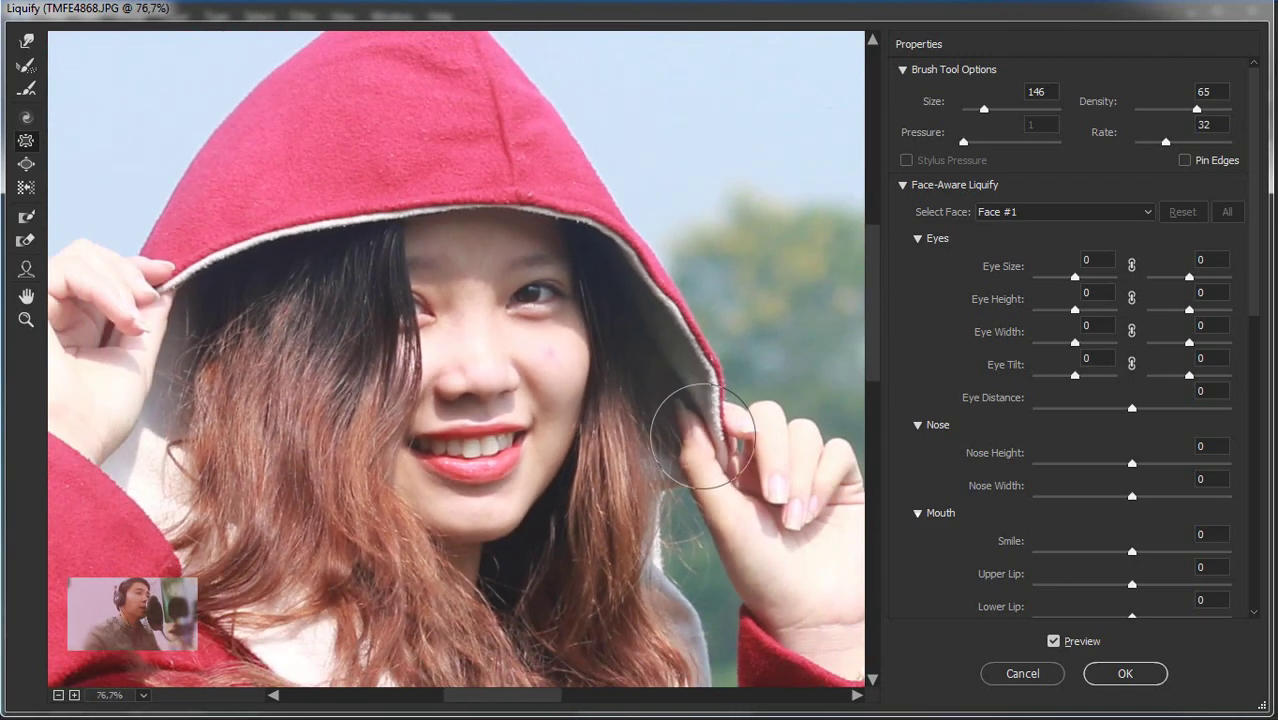
{"action": "scroll", "coordinate": [470, 360], "scroll_direction": "up", "scroll_amount": 2}
{"action": "scroll", "coordinate": [500, 325], "scroll_direction": "up", "scroll_amount": 2}
{"action": "scroll", "coordinate": [550, 350], "scroll_direction": "up", "scroll_amount": 1}
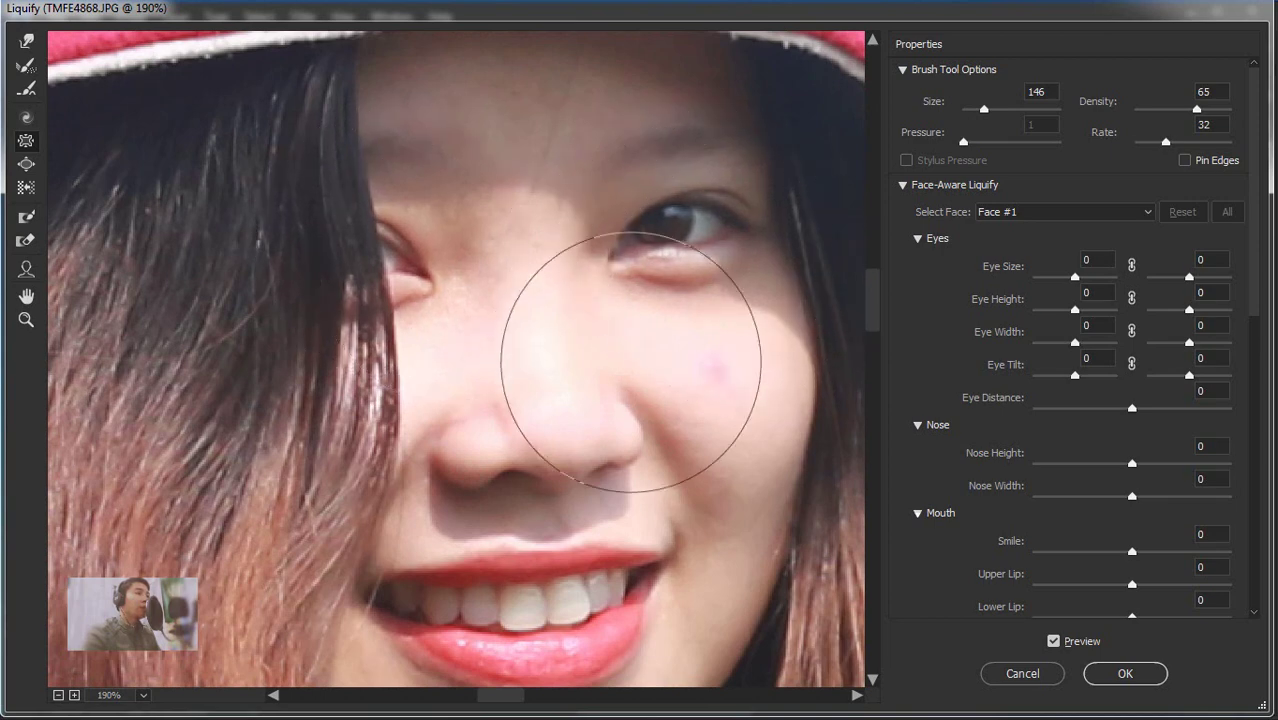
{"action": "scroll", "coordinate": [590, 365], "scroll_direction": "down", "scroll_amount": 3}
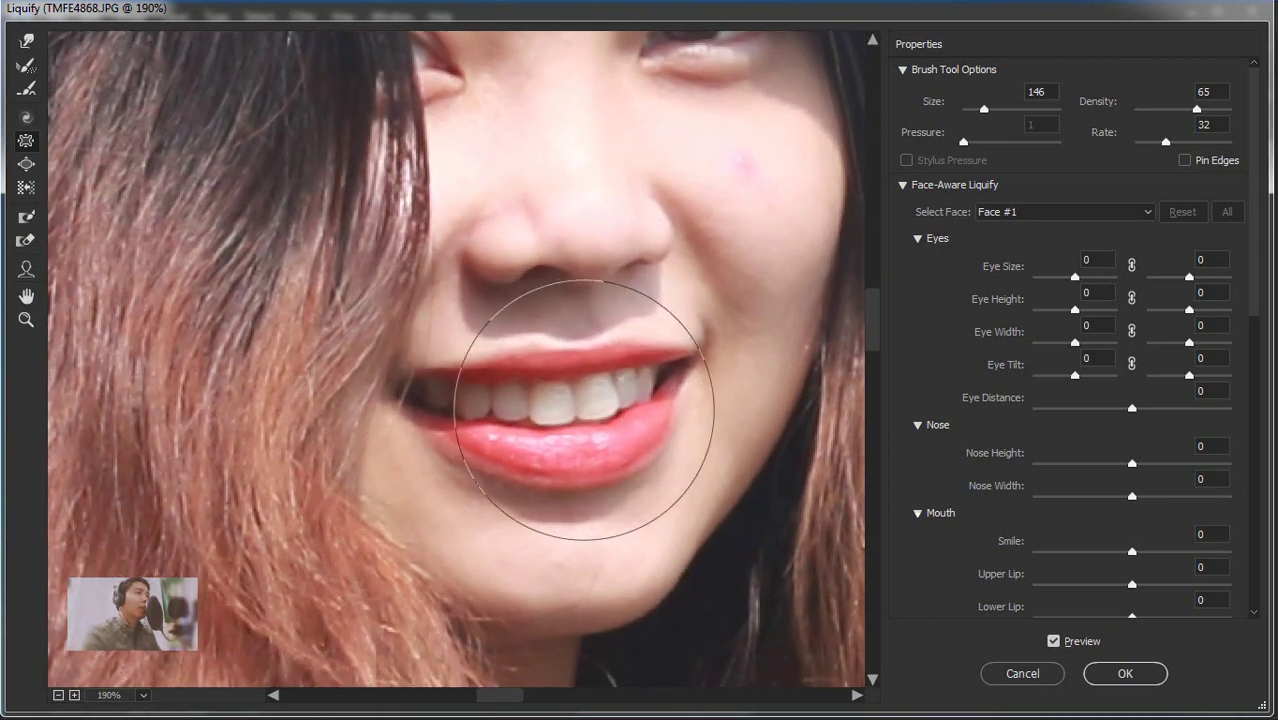
{"action": "scroll", "coordinate": [545, 470], "scroll_direction": "down", "scroll_amount": 3}
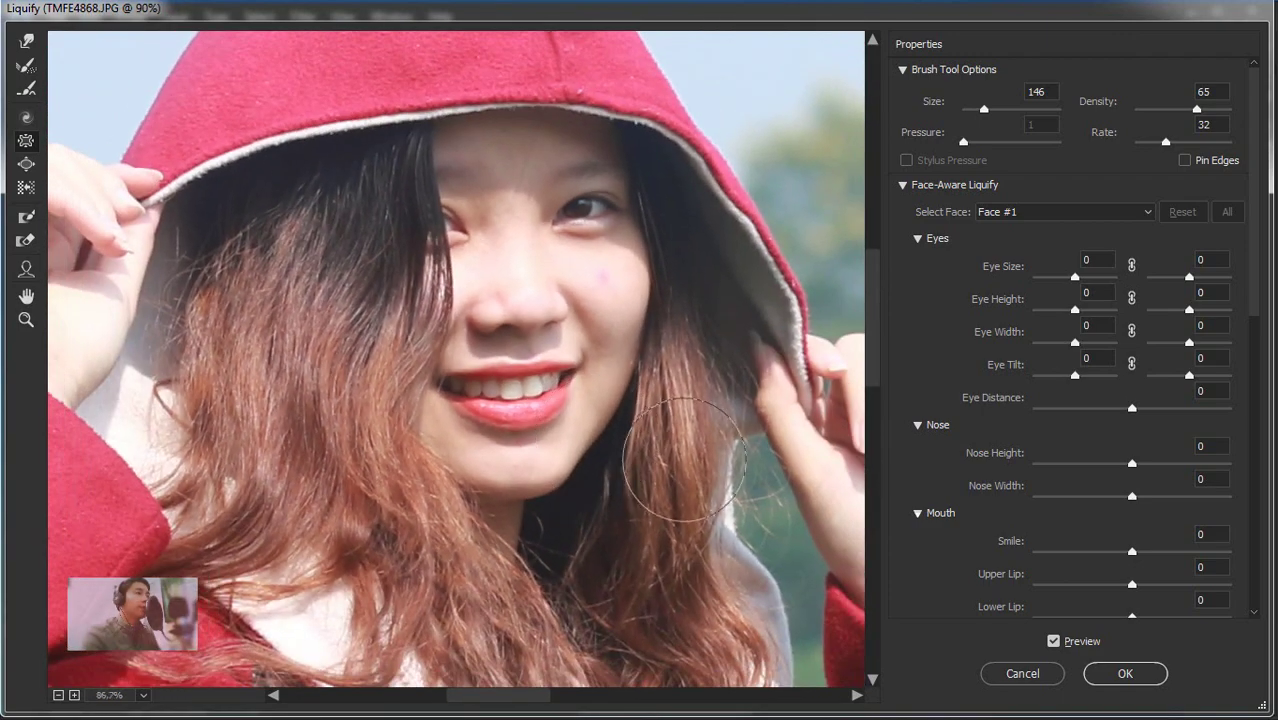
{"action": "scroll", "coordinate": [575, 425], "scroll_direction": "down", "scroll_amount": 1}
{"action": "scroll", "coordinate": [567, 405], "scroll_direction": "up", "scroll_amount": 3}
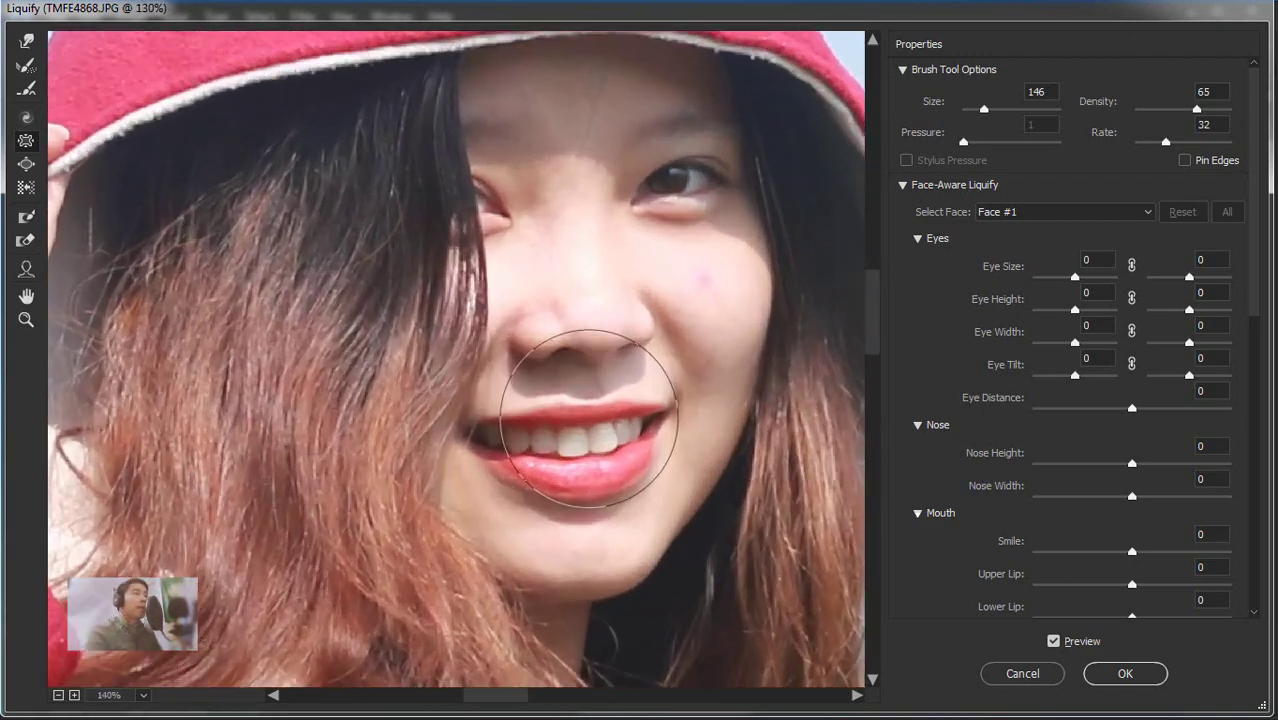
{"action": "scroll", "coordinate": [585, 456], "scroll_direction": "up", "scroll_amount": 2}
{"action": "left_click_drag", "start_coordinate": [613, 342], "coordinate": [425, 307]}
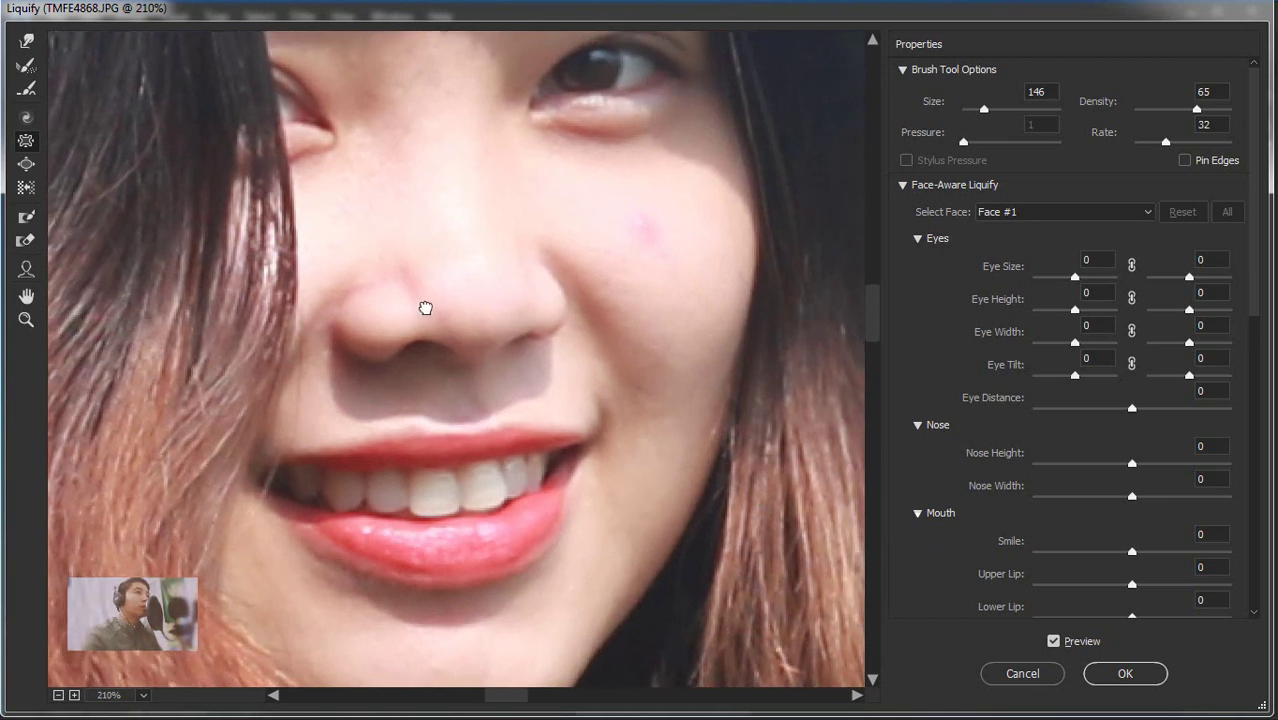
Switch Liquify brush and navigate the preview over the eyes, raised hand and face
{"action": "left_click", "coordinate": [26, 65]}
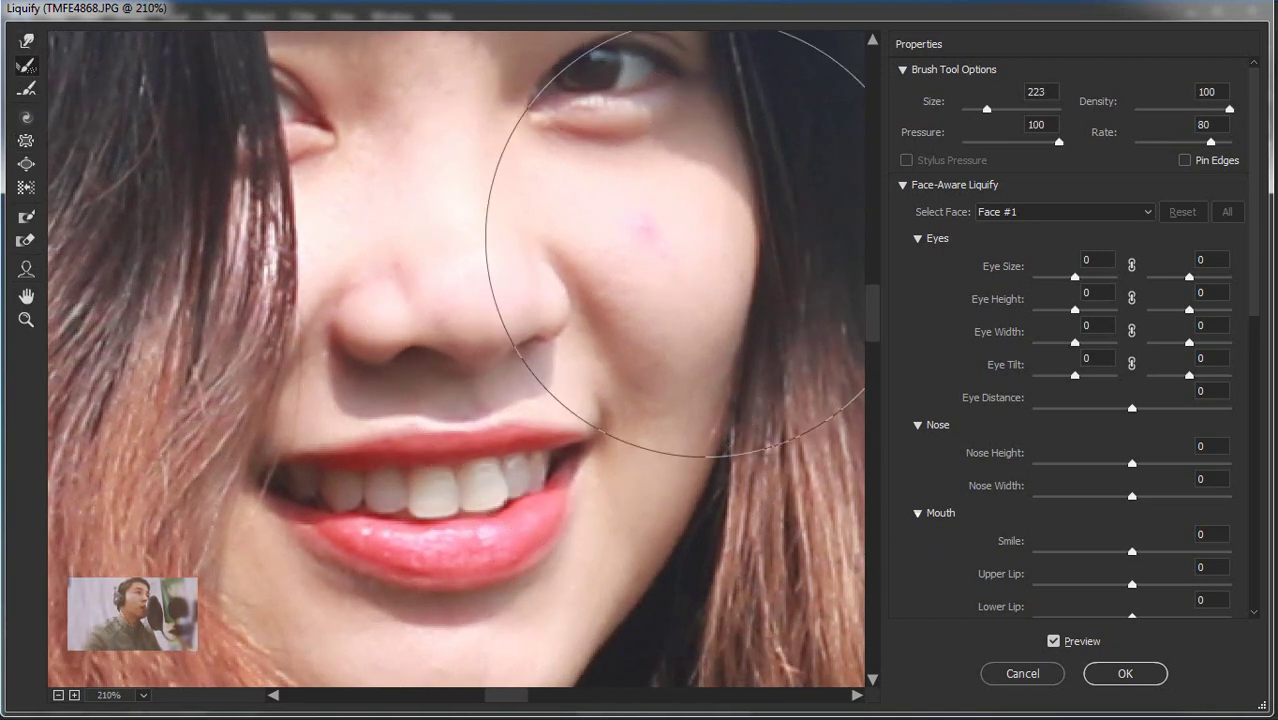
{"action": "left_click_drag", "start_coordinate": [593, 200], "coordinate": [600, 310]}
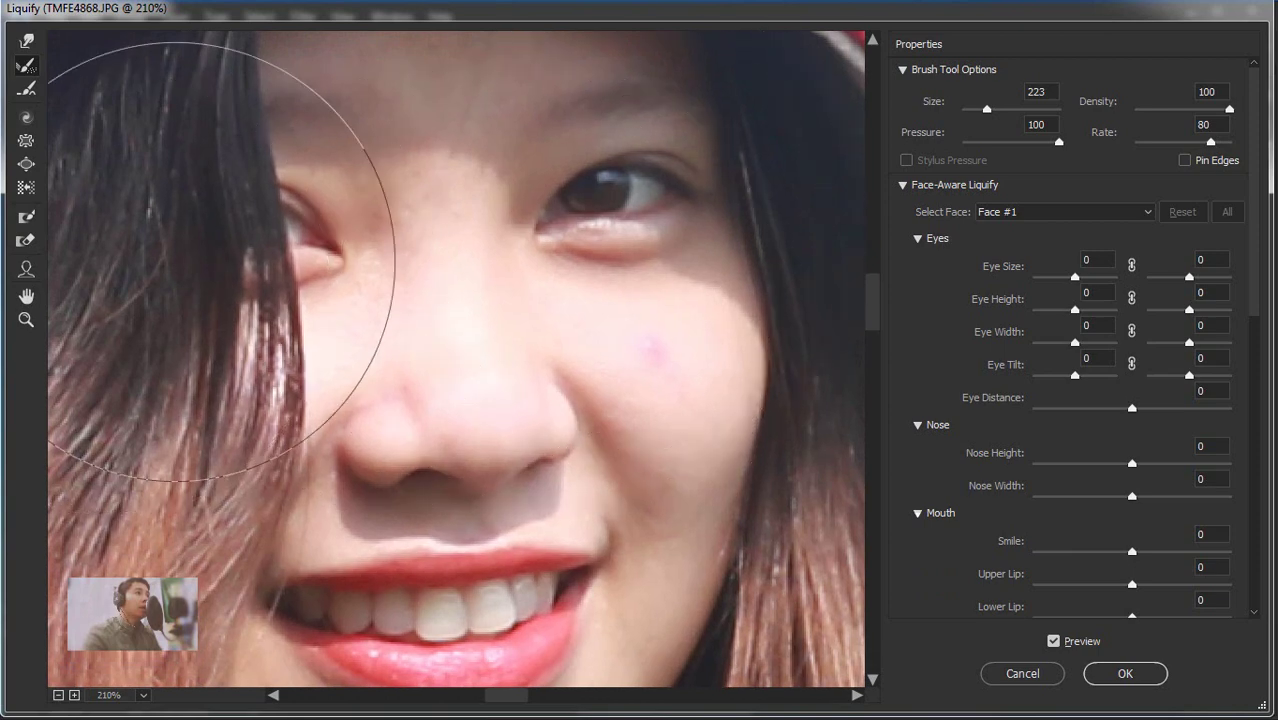
{"action": "scroll", "coordinate": [422, 380], "scroll_direction": "down", "scroll_amount": 3}
{"action": "scroll", "coordinate": [430, 390], "scroll_direction": "down", "scroll_amount": 3}
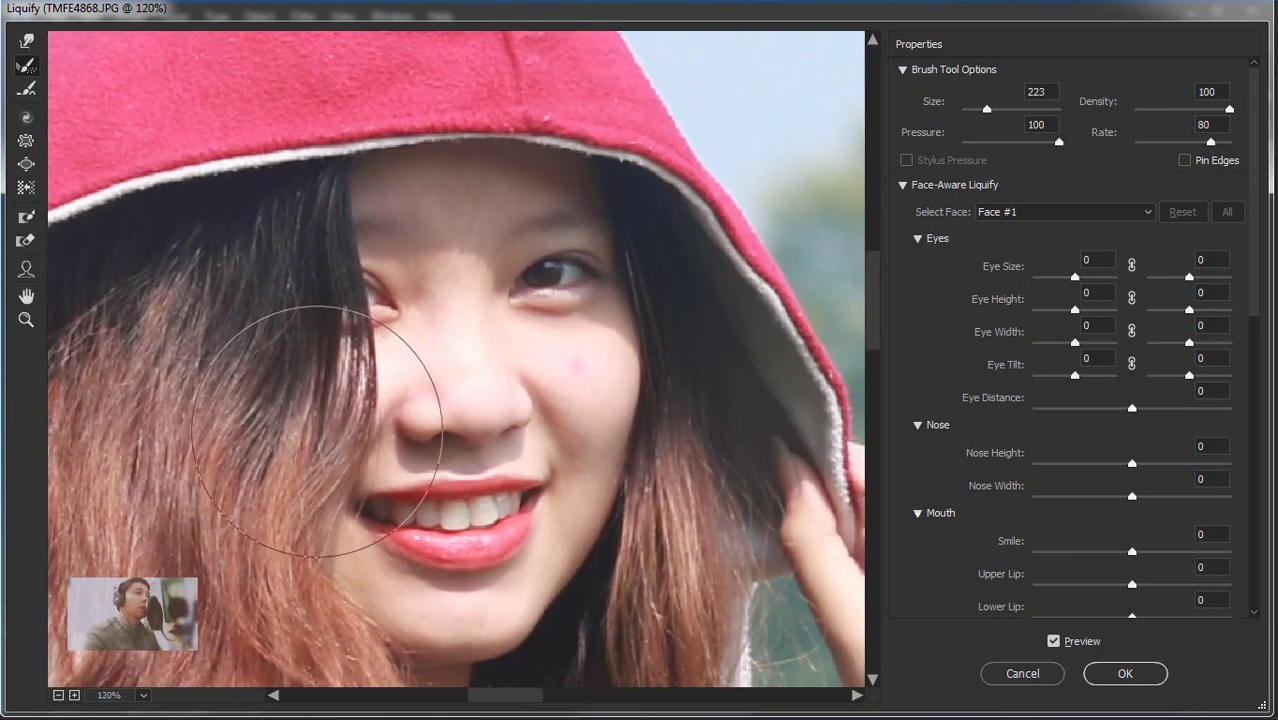
{"action": "left_click_drag", "start_coordinate": [485, 400], "coordinate": [599, 337]}
{"action": "left_click_drag", "start_coordinate": [480, 280], "coordinate": [604, 335]}
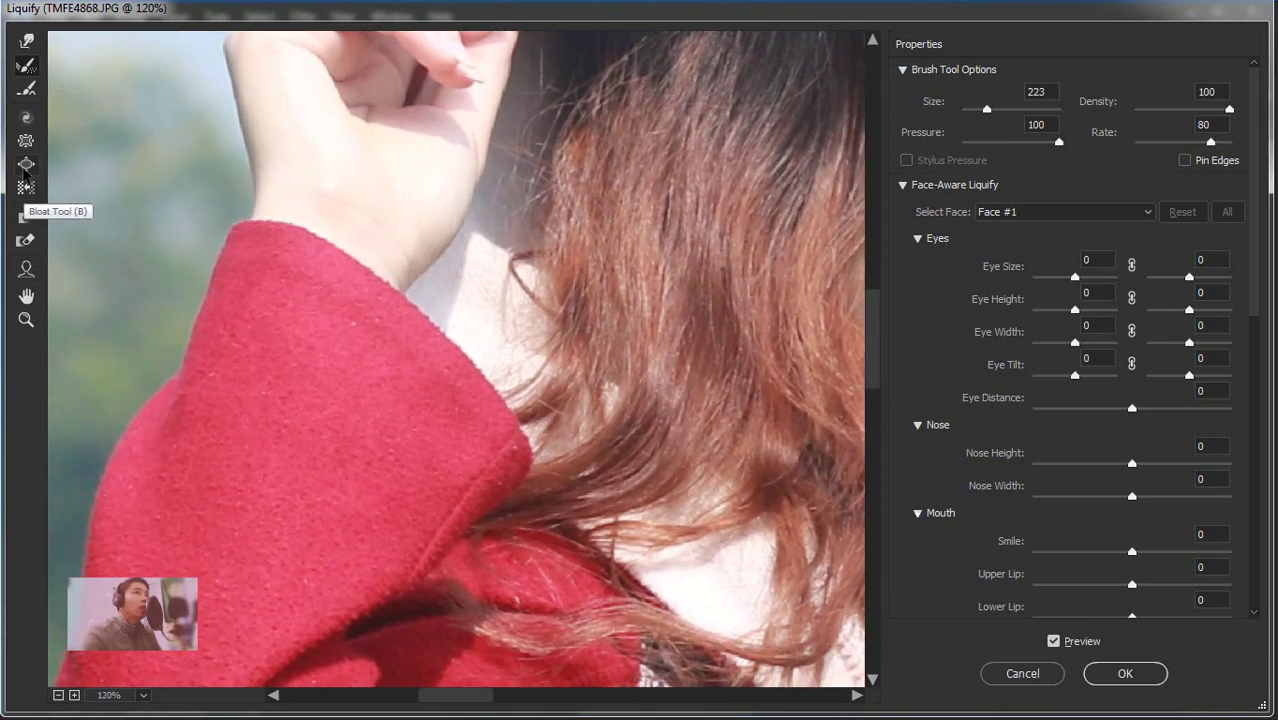
{"action": "mouse_move", "coordinate": [459, 308]}
{"action": "left_mouse_down"}
{"action": "mouse_move", "coordinate": [431, 305]}
{"action": "mouse_move", "coordinate": [331, 374]}
{"action": "left_mouse_up"}
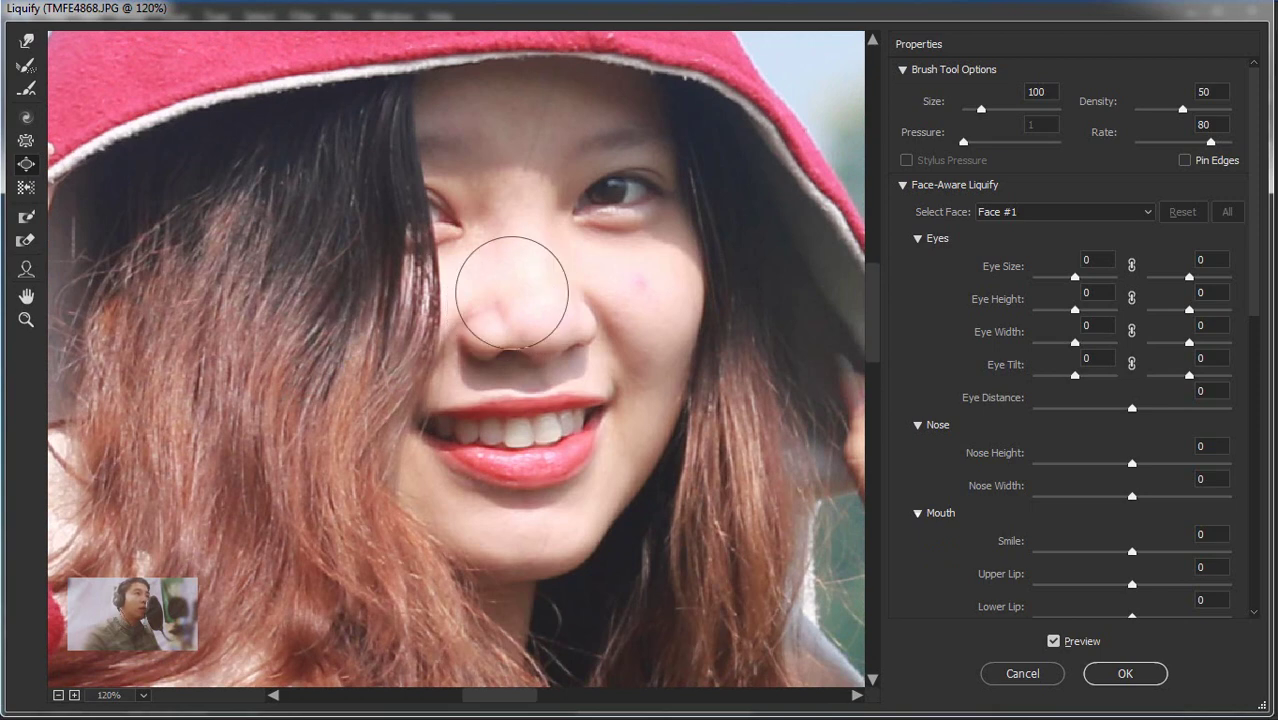
Enlarge the brush to 154 and move the view toward the chin, hair and hood brim
{"action": "left_click_drag", "start_coordinate": [512, 292], "coordinate": [575, 289]}
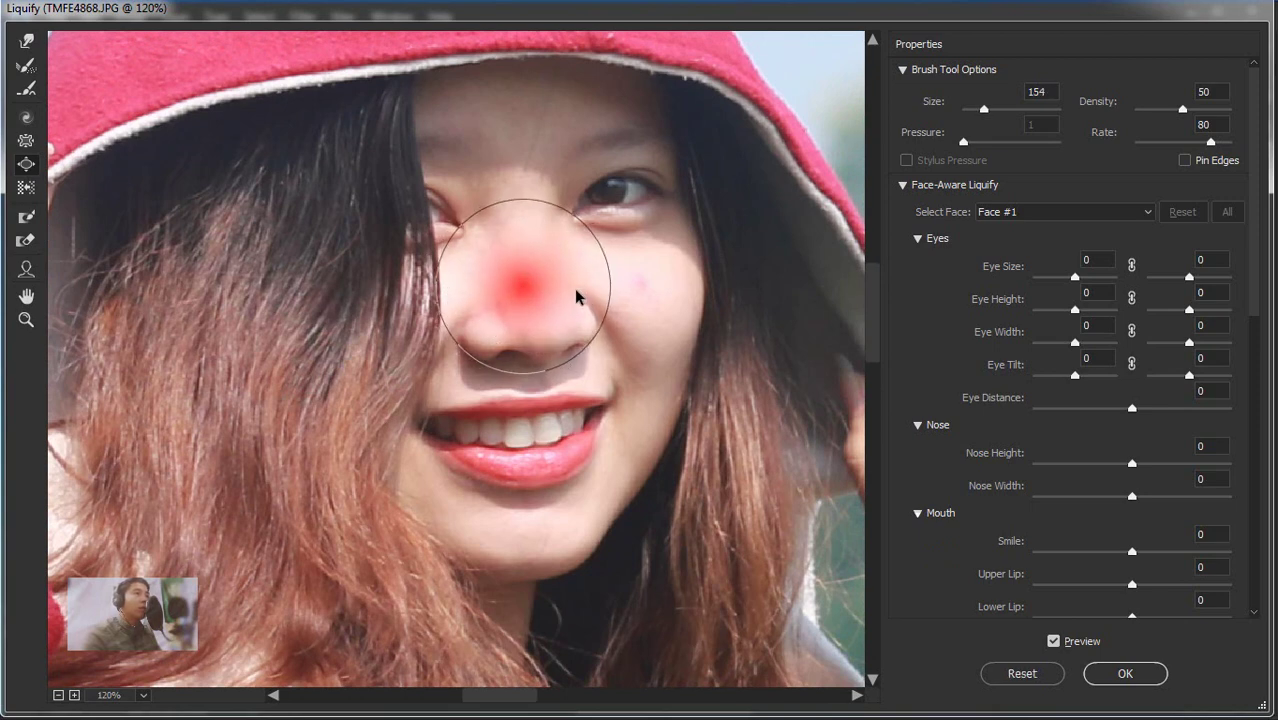
{"action": "scroll", "coordinate": [575, 290], "scroll_direction": "up", "scroll_amount": 2}
{"action": "scroll", "coordinate": [575, 290], "scroll_direction": "up", "scroll_amount": 1}
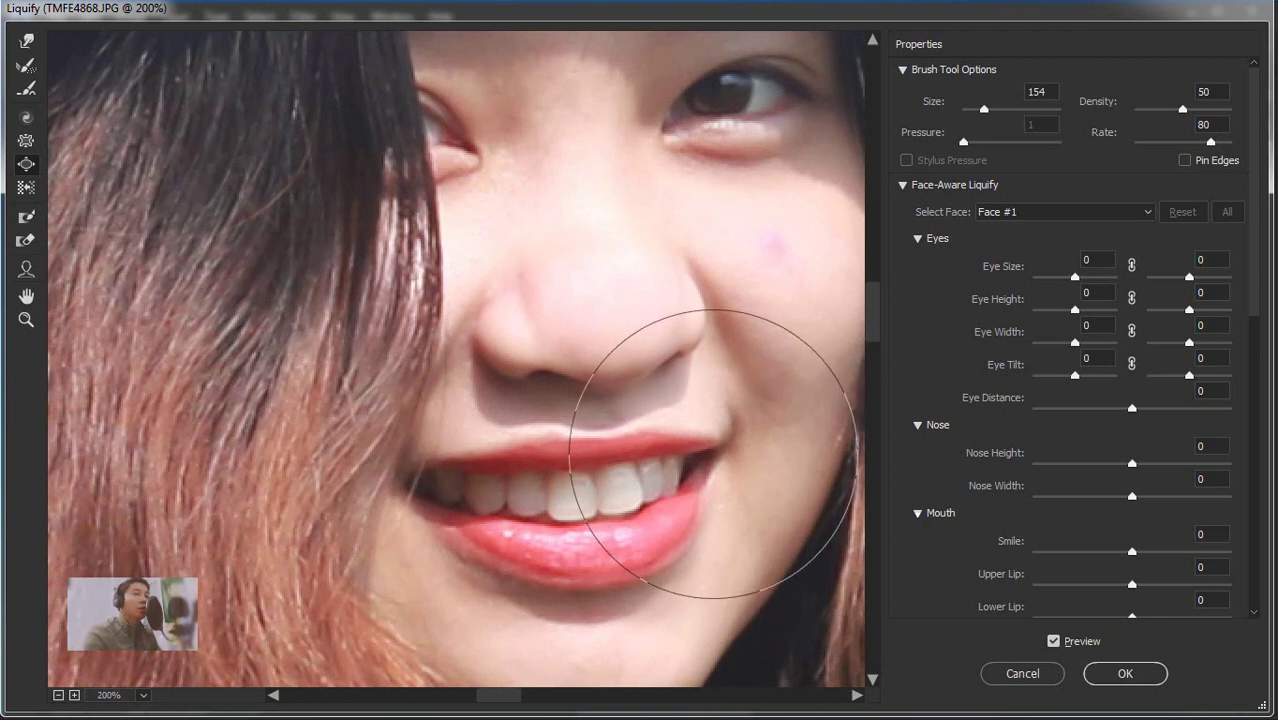
{"action": "mouse_move", "coordinate": [668, 428]}
{"action": "left_mouse_down"}
{"action": "mouse_move", "coordinate": [622, 297]}
{"action": "mouse_move", "coordinate": [637, 288]}
{"action": "mouse_move", "coordinate": [542, 263]}
{"action": "mouse_move", "coordinate": [727, 211]}
{"action": "mouse_move", "coordinate": [437, 255]}
{"action": "mouse_move", "coordinate": [679, 300]}
{"action": "mouse_move", "coordinate": [522, 351]}
{"action": "left_mouse_up"}
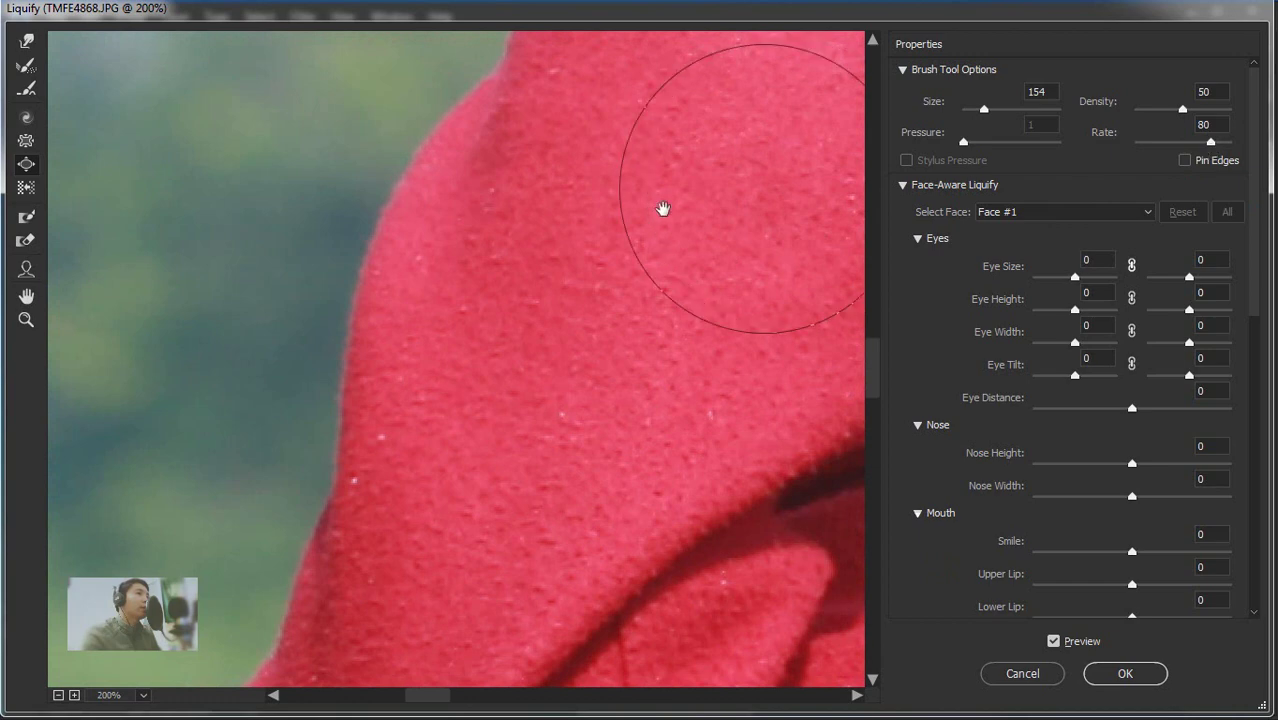
{"action": "mouse_move", "coordinate": [663, 208]}
{"action": "left_mouse_down"}
{"action": "mouse_move", "coordinate": [533, 320]}
{"action": "mouse_move", "coordinate": [553, 479]}
{"action": "left_mouse_up"}
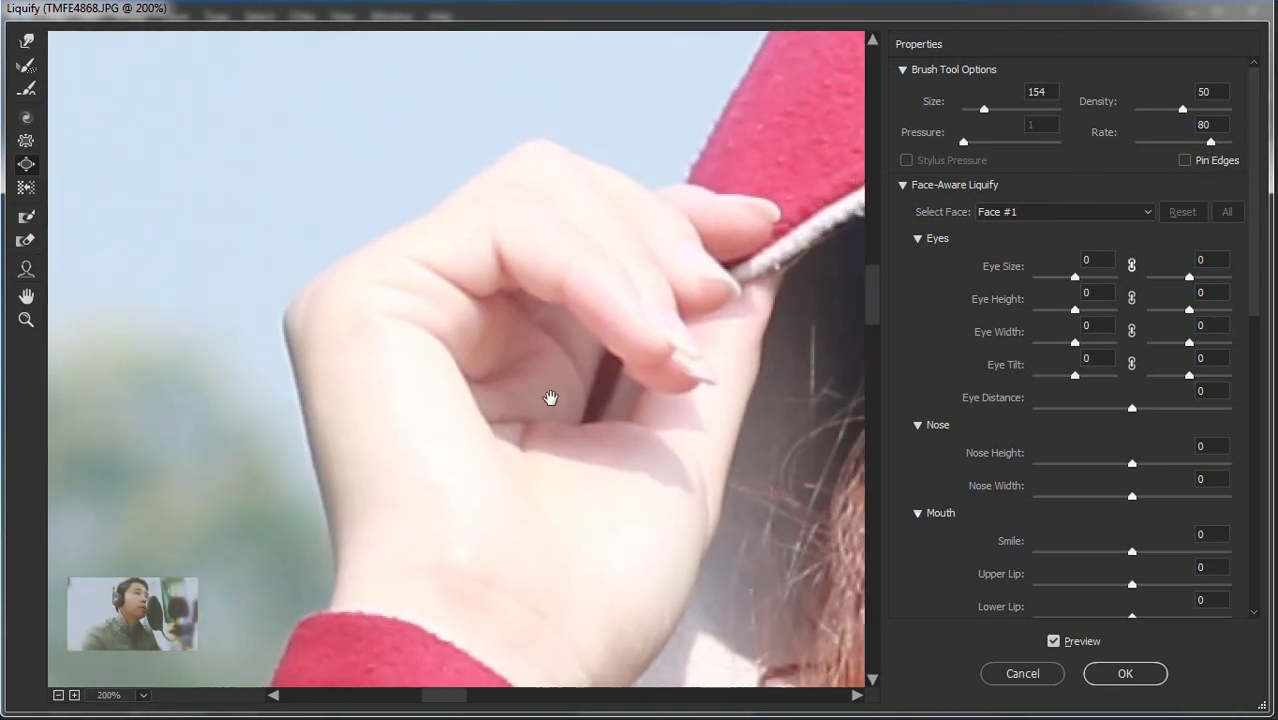
Frame the hood, hair and eye, zoom in, and set the brush size to 262
{"action": "left_click_drag", "start_coordinate": [550, 398], "coordinate": [480, 478]}
{"action": "left_click_drag", "start_coordinate": [408, 164], "coordinate": [408, 294]}
{"action": "left_click_drag", "start_coordinate": [456, 197], "coordinate": [334, 168]}
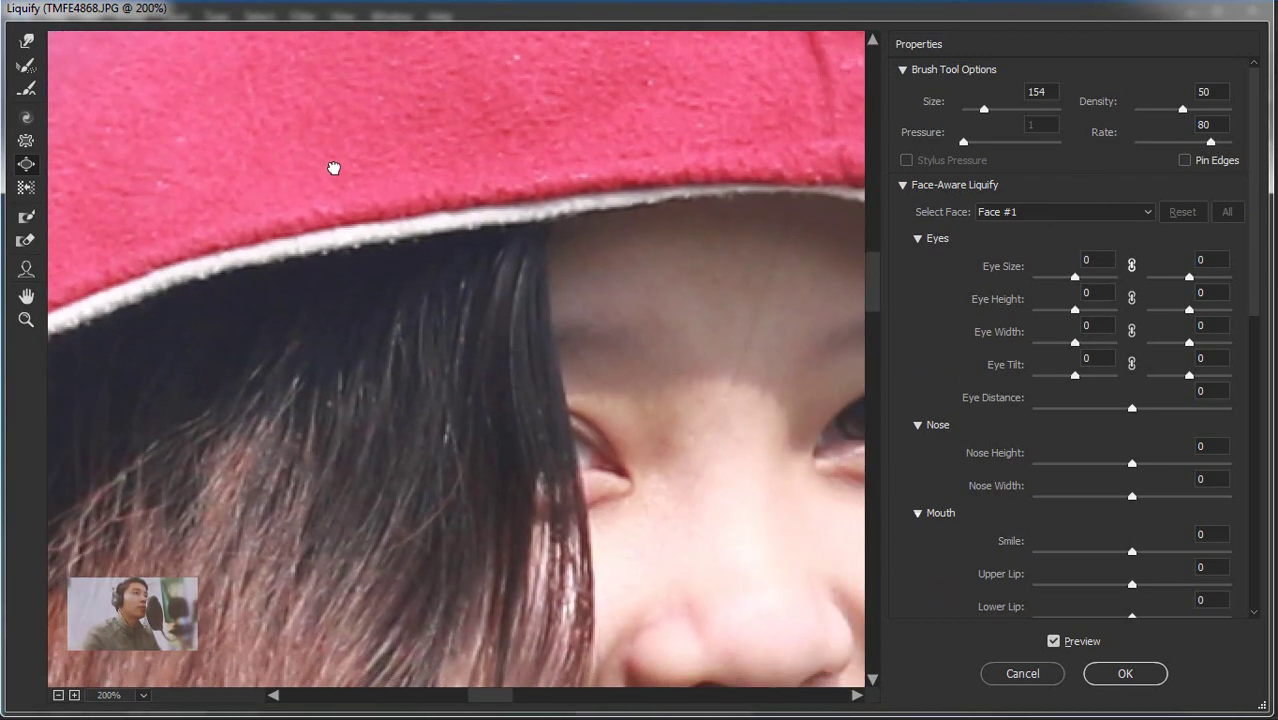
{"action": "scroll", "coordinate": [391, 126], "scroll_direction": "down", "scroll_amount": 1}
{"action": "scroll", "coordinate": [422, 285], "scroll_direction": "down", "scroll_amount": 2}
{"action": "scroll", "coordinate": [400, 271], "scroll_direction": "down", "scroll_amount": 2}
{"action": "scroll", "coordinate": [401, 288], "scroll_direction": "down", "scroll_amount": 1}
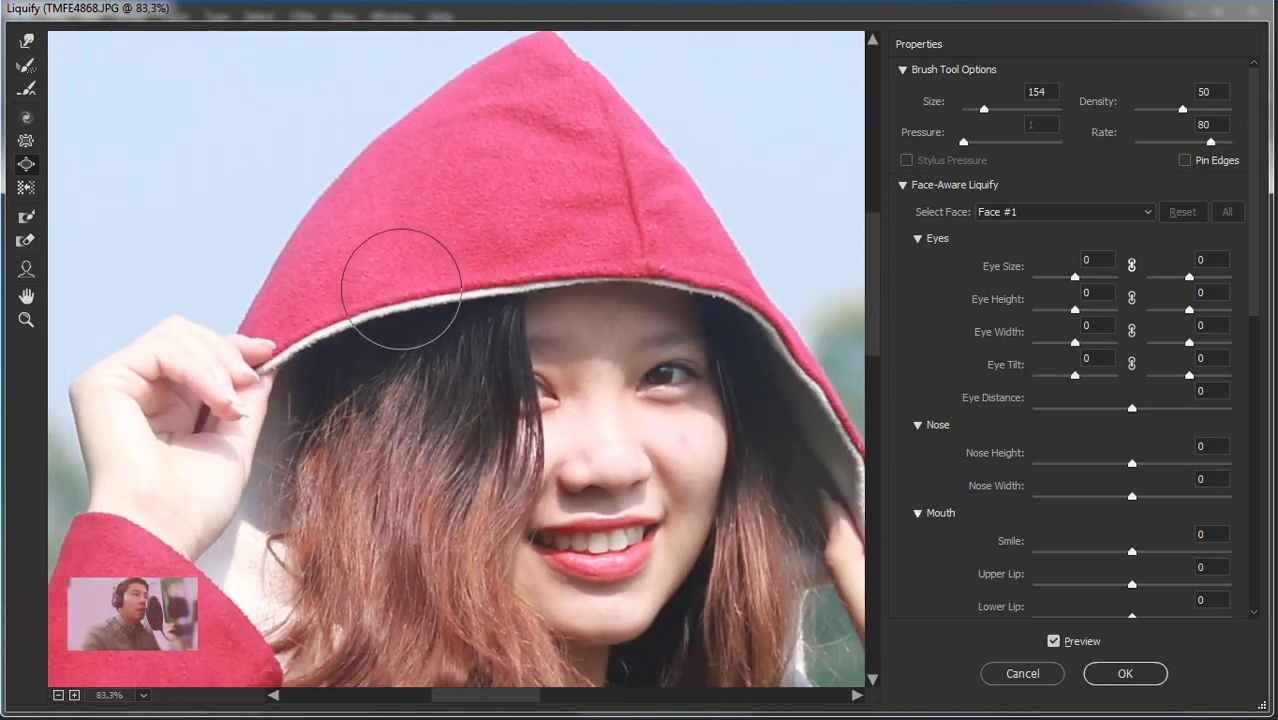
{"action": "left_click_drag", "start_coordinate": [401, 288], "coordinate": [412, 305]}
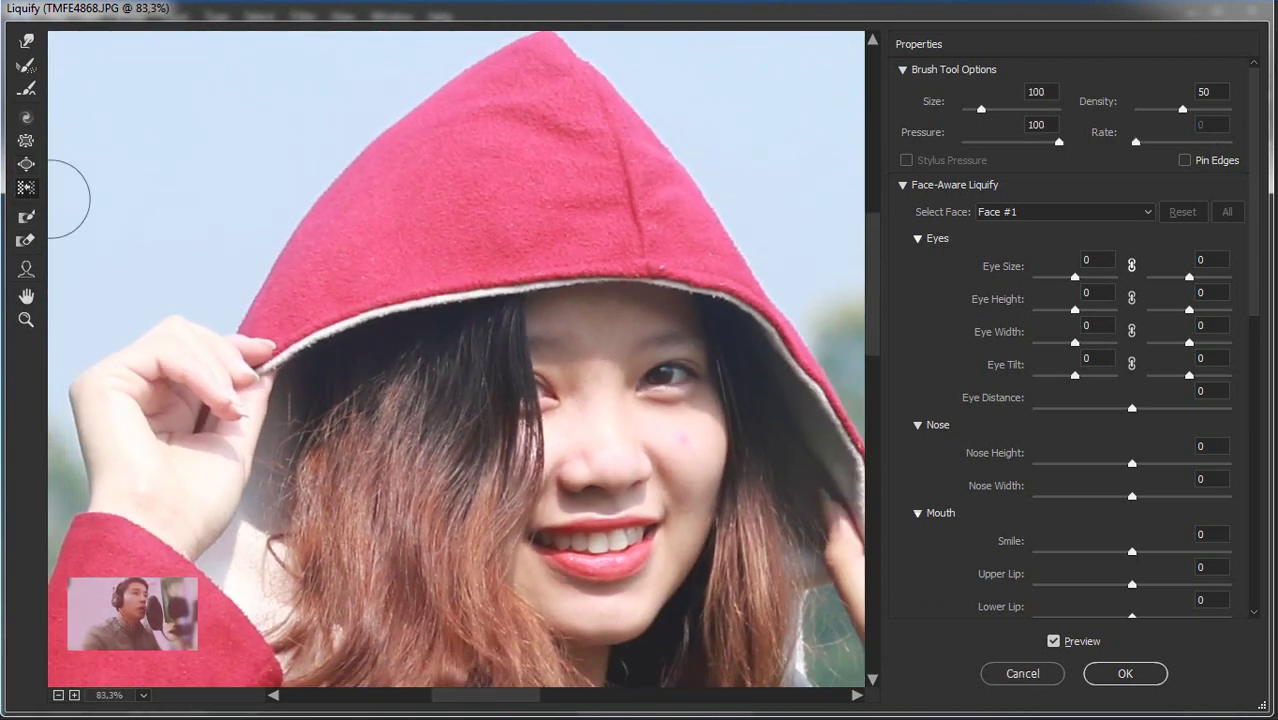
Test-push several hair strands beside the face and undo each distortion
{"action": "mouse_move", "coordinate": [445, 370]}
{"action": "left_mouse_down"}
{"action": "mouse_move", "coordinate": [395, 470]}
{"action": "mouse_move", "coordinate": [483, 477]}
{"action": "left_mouse_up"}
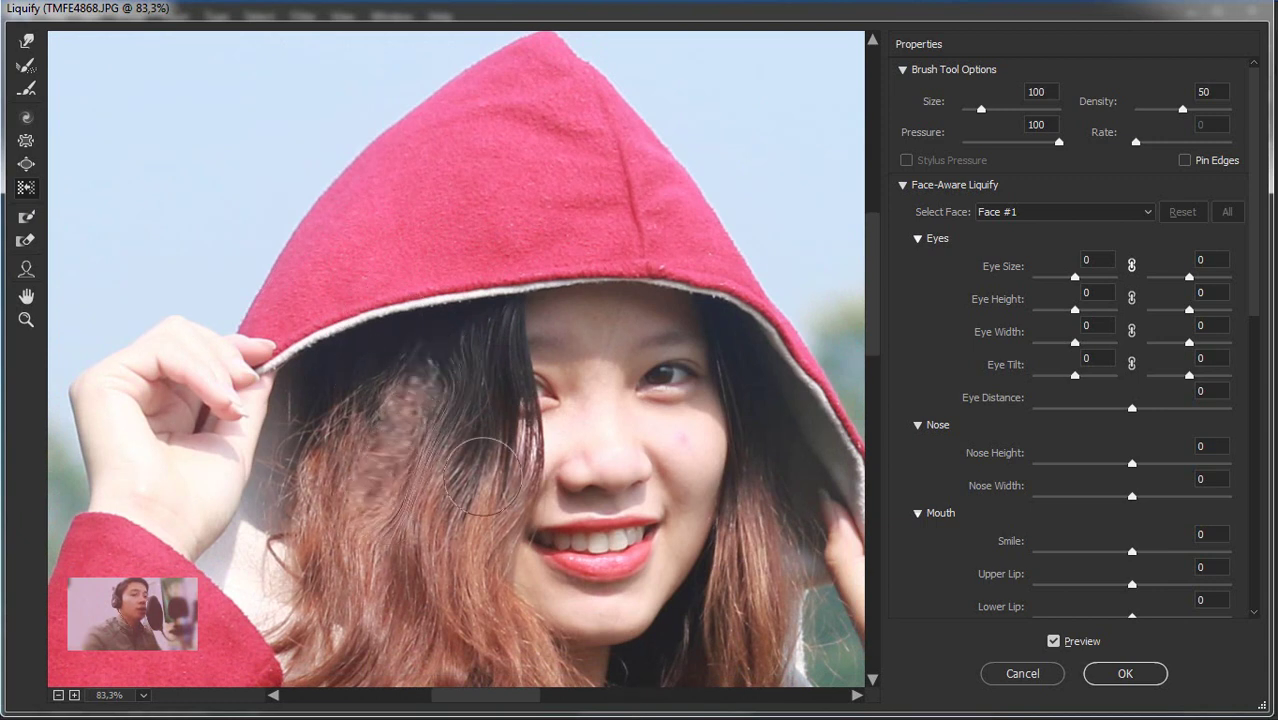
{"action": "key", "text": "ctrl+alt+z"}
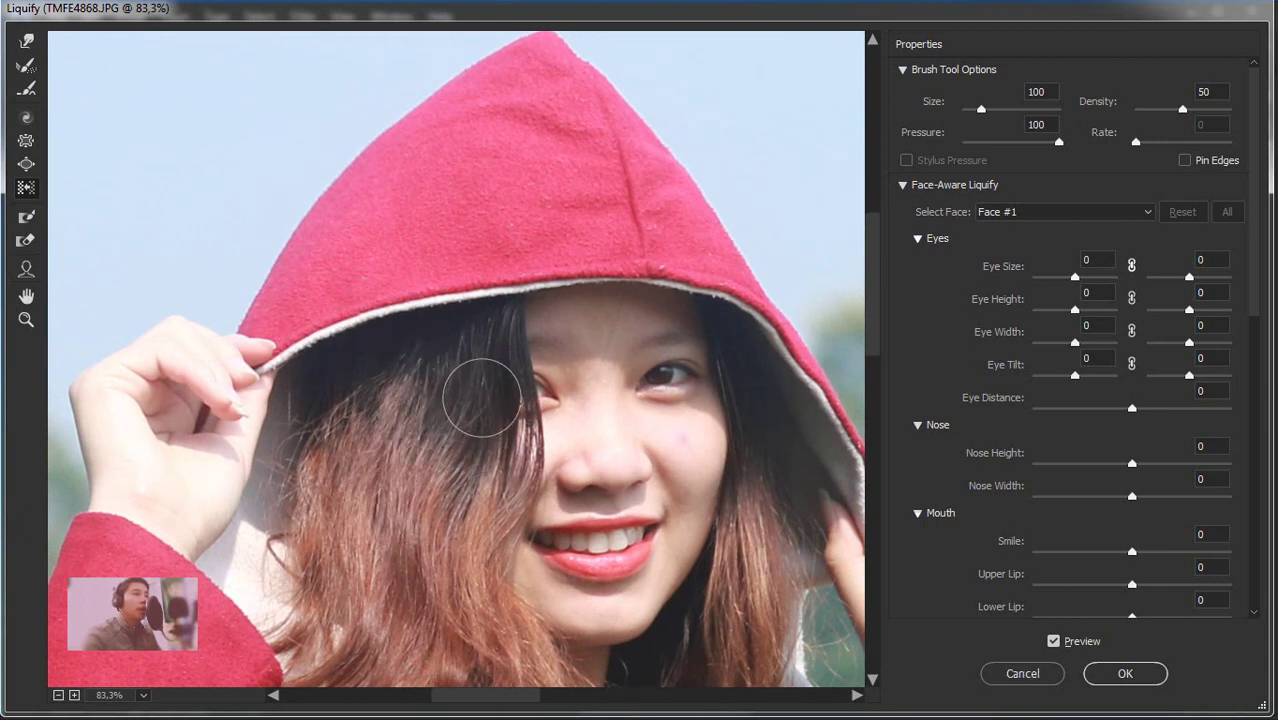
{"action": "scroll", "coordinate": [499, 452], "scroll_direction": "up", "scroll_amount": 2}
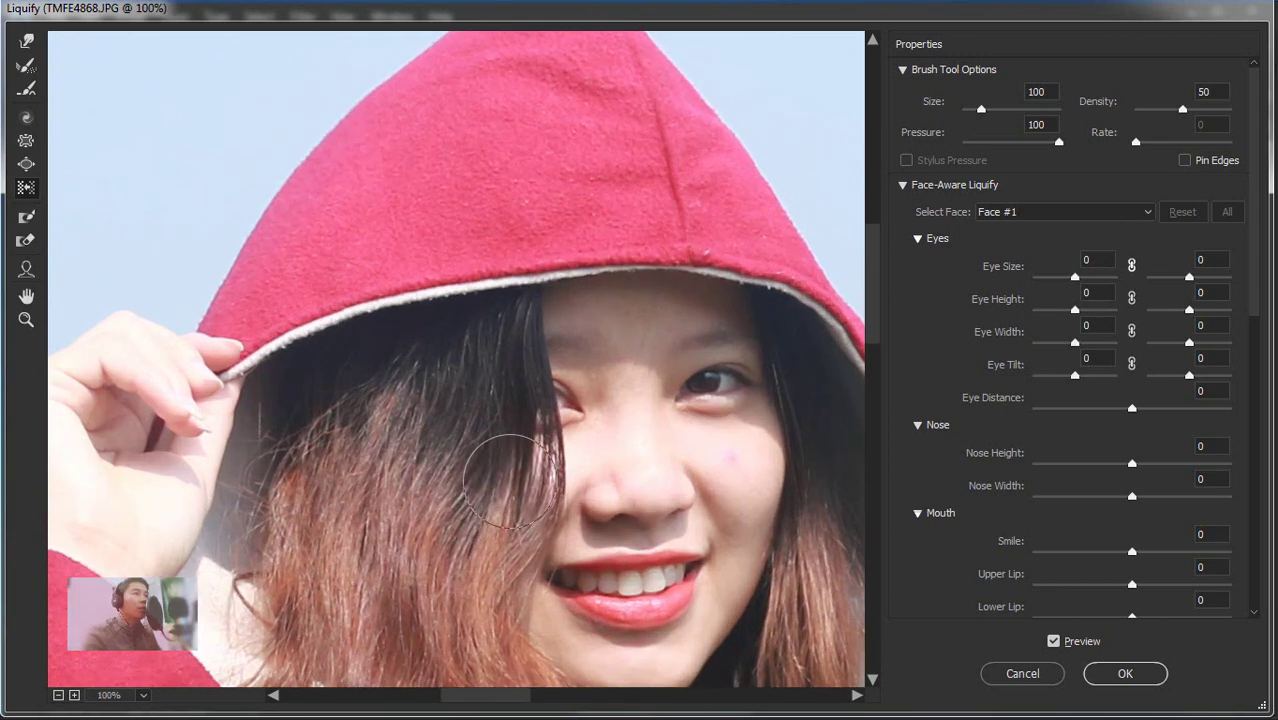
{"action": "scroll", "coordinate": [510, 458], "scroll_direction": "up", "scroll_amount": 3}
{"action": "left_click_drag", "start_coordinate": [569, 487], "coordinate": [650, 300]}
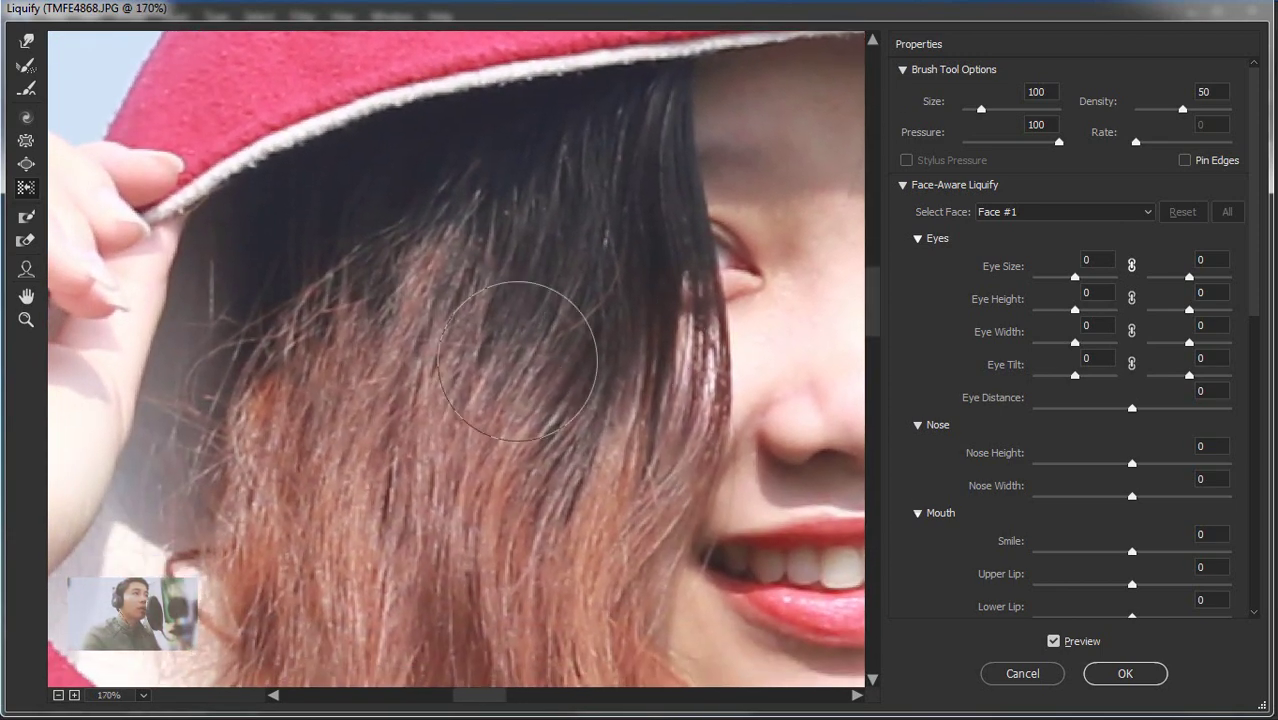
{"action": "mouse_move", "coordinate": [348, 400]}
{"action": "left_mouse_down"}
{"action": "mouse_move", "coordinate": [333, 479]}
{"action": "mouse_move", "coordinate": [412, 498]}
{"action": "mouse_move", "coordinate": [416, 328]}
{"action": "mouse_move", "coordinate": [517, 375]}
{"action": "left_mouse_up"}
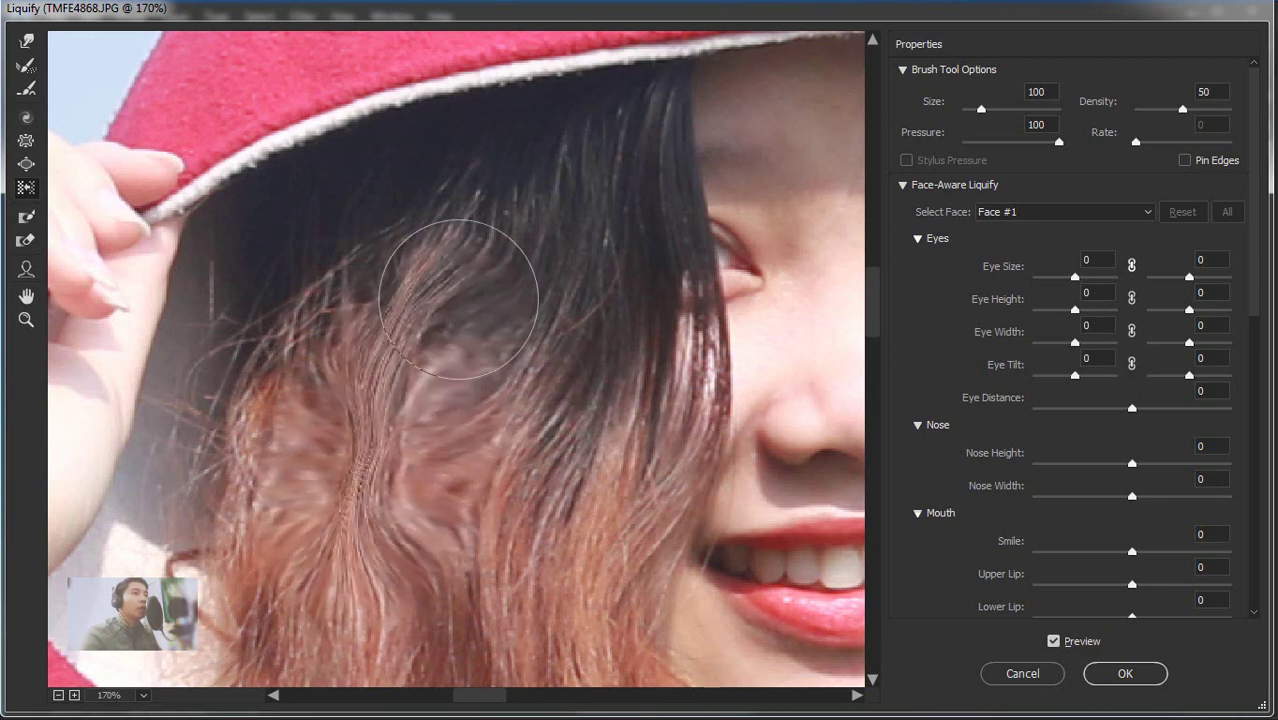
{"action": "scroll", "coordinate": [550, 487], "scroll_direction": "down", "scroll_amount": 3}
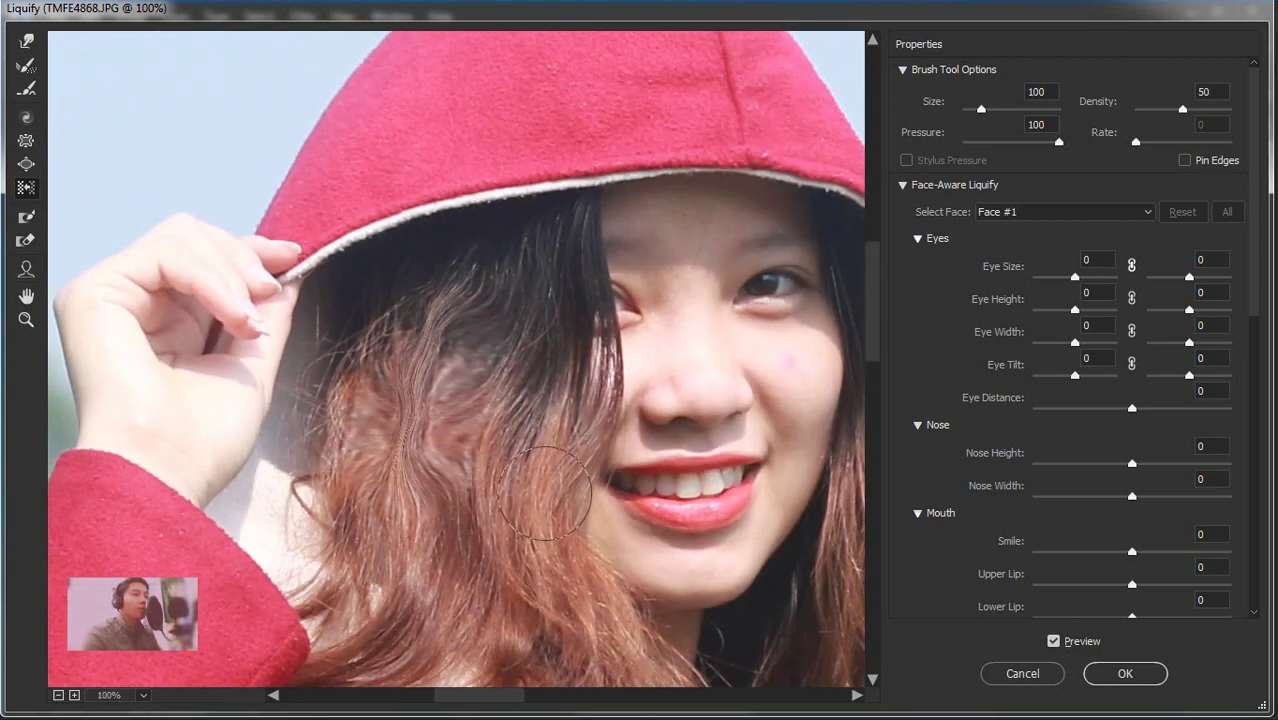
{"action": "key", "text": "ctrl+z"}
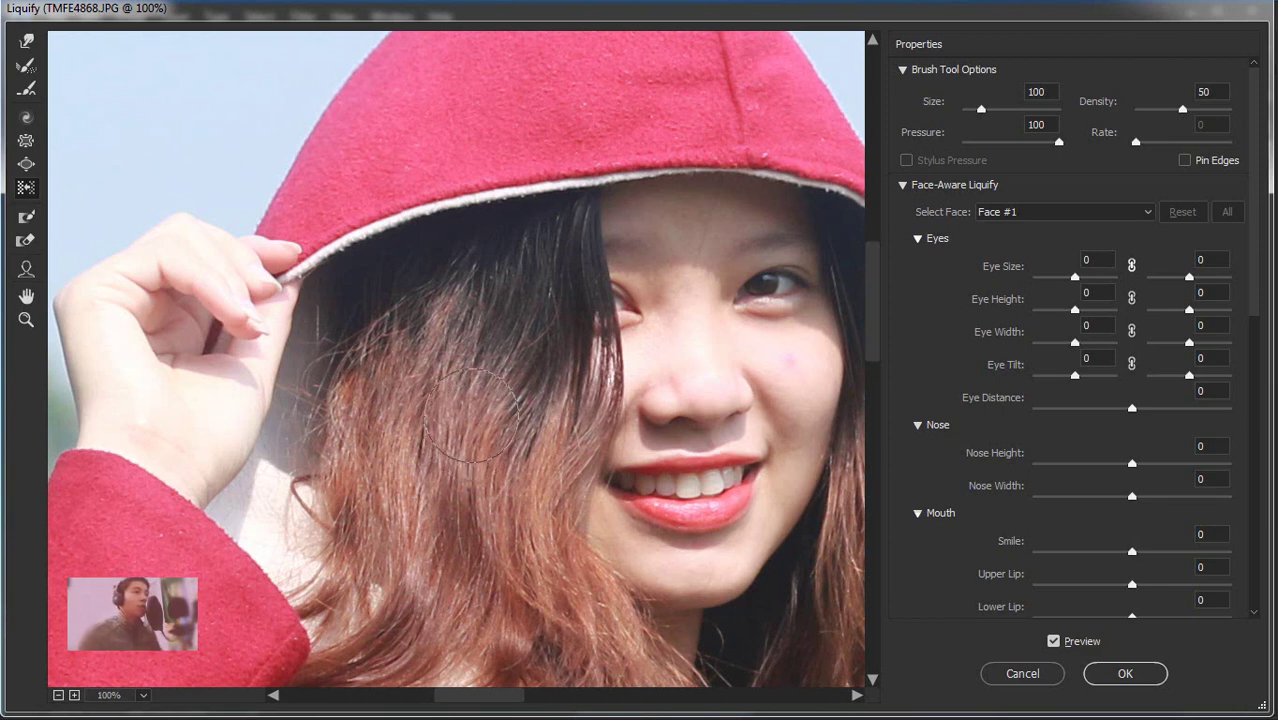
{"action": "left_click_drag", "start_coordinate": [472, 360], "coordinate": [402, 612]}
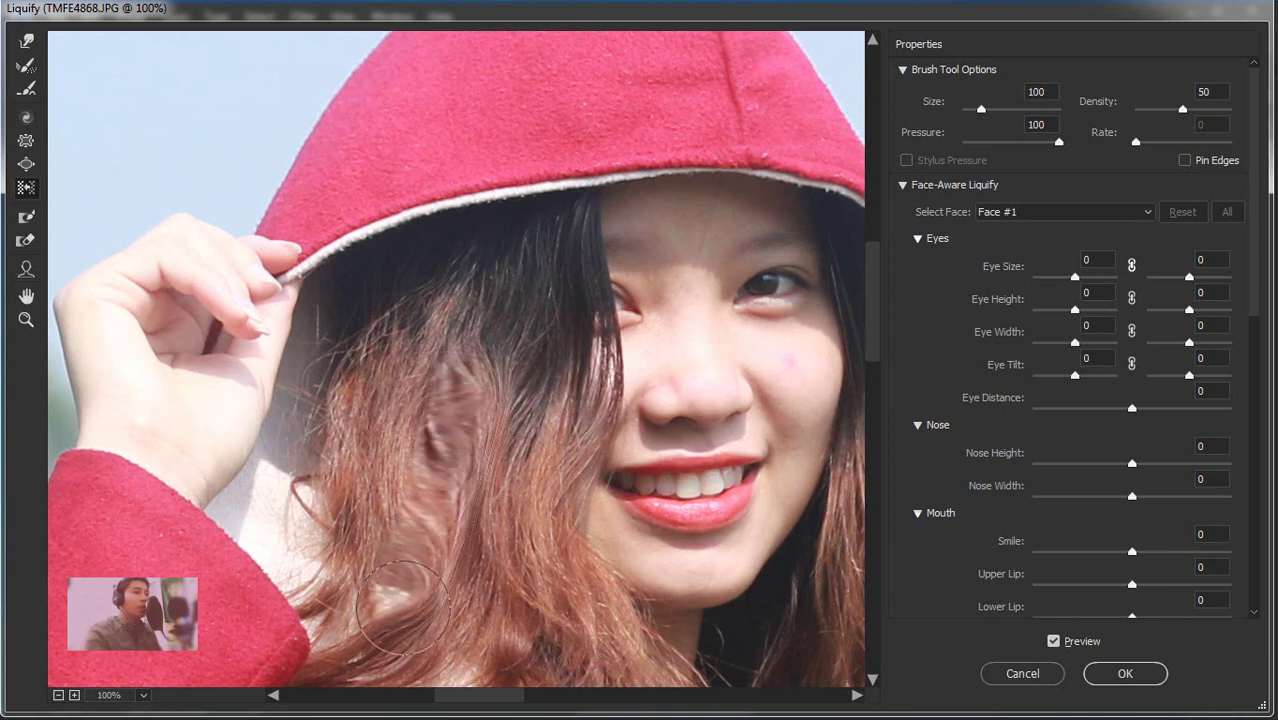
{"action": "key", "text": "ctrl+alt+z"}
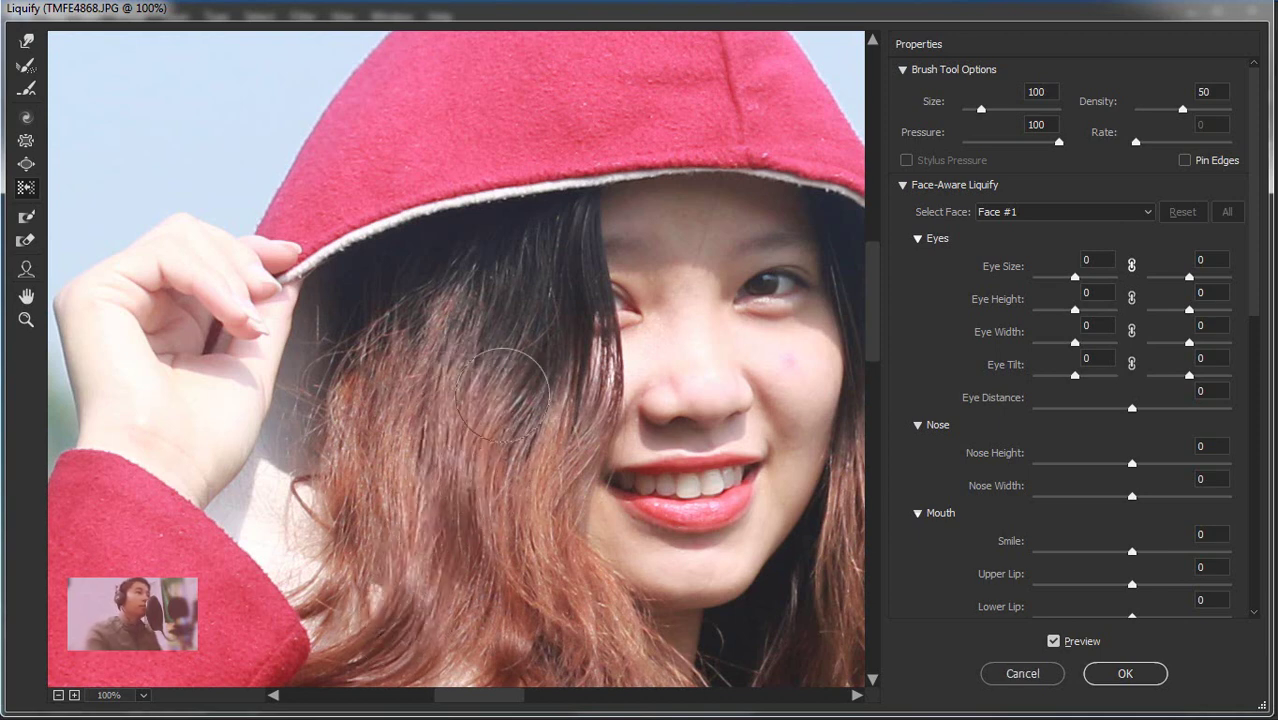
Pan and zoom across the hair, raised hand and red sleeve, then re-centre the hooded face
{"action": "scroll", "coordinate": [507, 390], "scroll_direction": "up", "scroll_amount": 2}
{"action": "scroll", "coordinate": [507, 390], "scroll_direction": "up", "scroll_amount": 2}
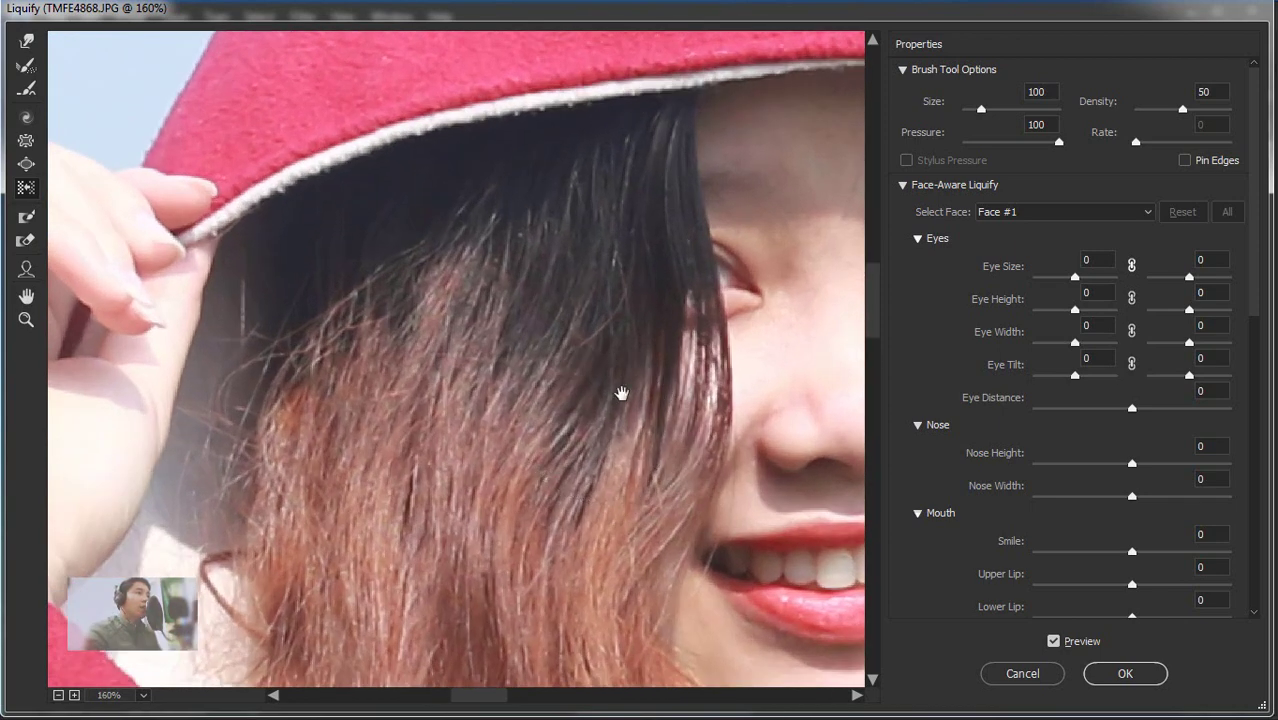
{"action": "left_click_drag", "start_coordinate": [619, 391], "coordinate": [323, 334]}
{"action": "left_click_drag", "start_coordinate": [487, 331], "coordinate": [432, 386]}
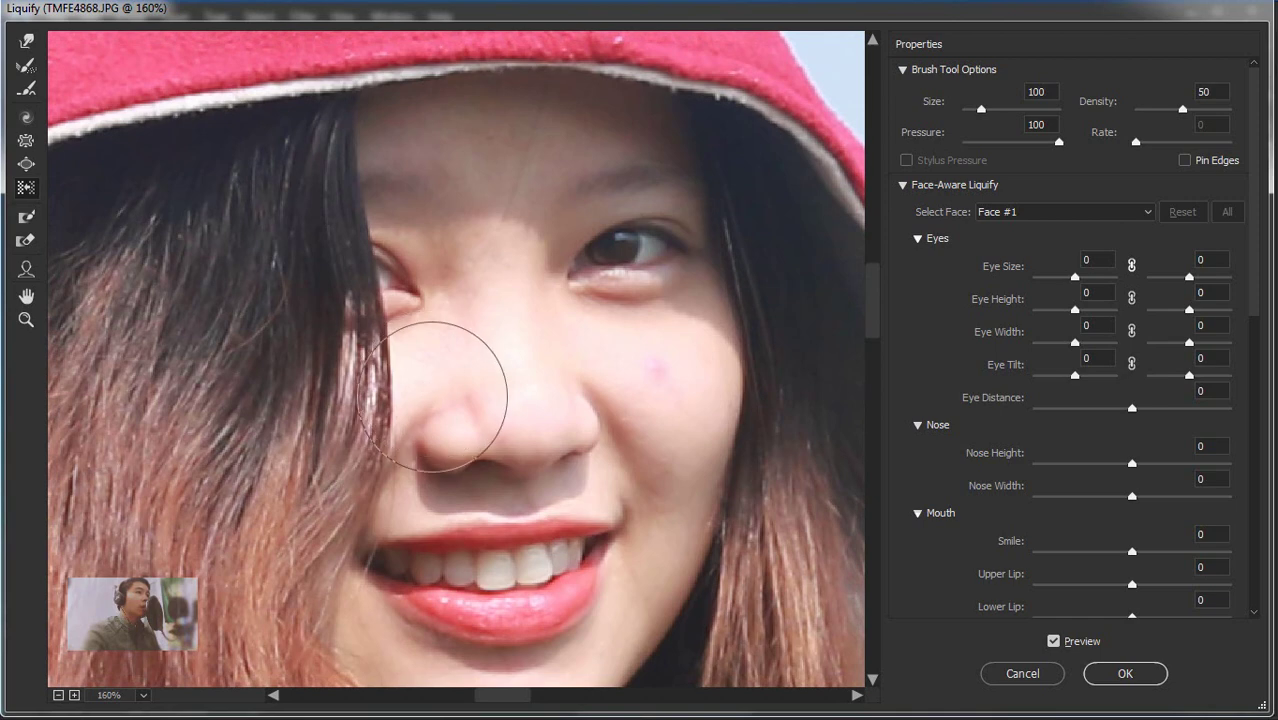
{"action": "scroll", "coordinate": [495, 387], "scroll_direction": "down", "scroll_amount": 2}
{"action": "left_click_drag", "start_coordinate": [648, 427], "coordinate": [434, 254]}
{"action": "mouse_move", "coordinate": [494, 328]}
{"action": "left_mouse_down"}
{"action": "mouse_move", "coordinate": [451, 257]}
{"action": "mouse_move", "coordinate": [394, 234]}
{"action": "mouse_move", "coordinate": [415, 243]}
{"action": "left_mouse_up"}
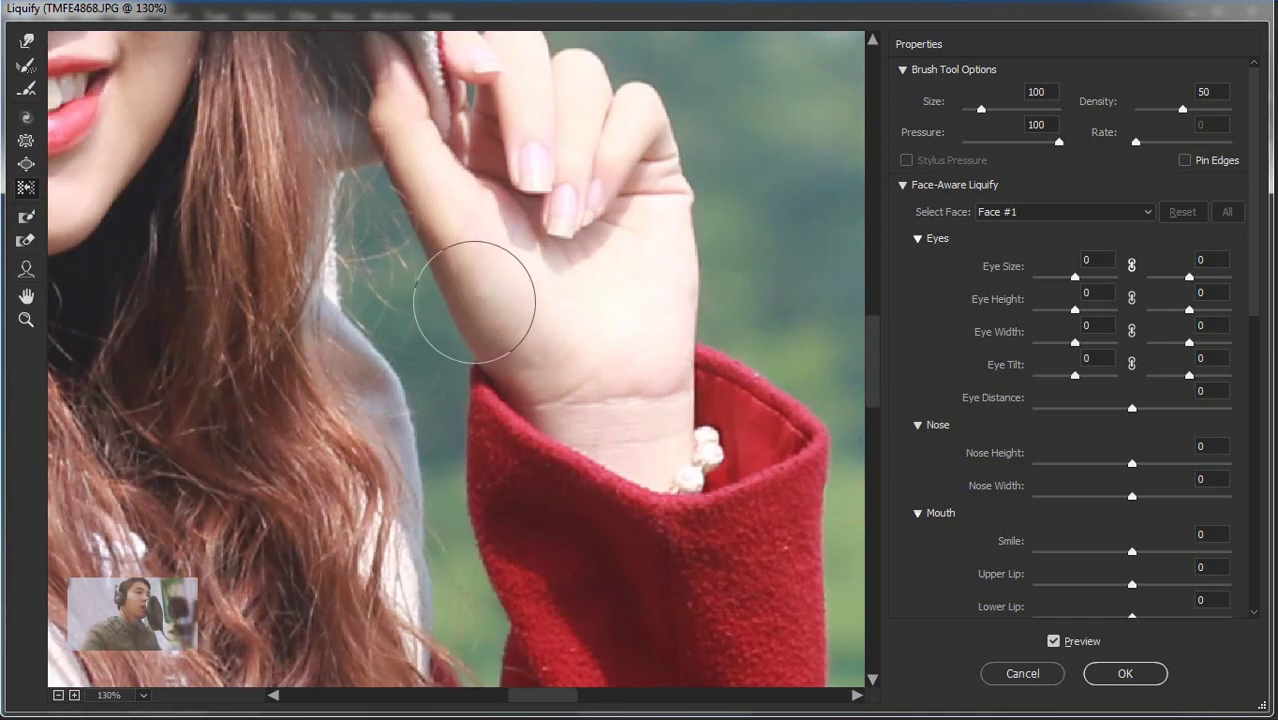
{"action": "left_click_drag", "start_coordinate": [502, 305], "coordinate": [522, 462]}
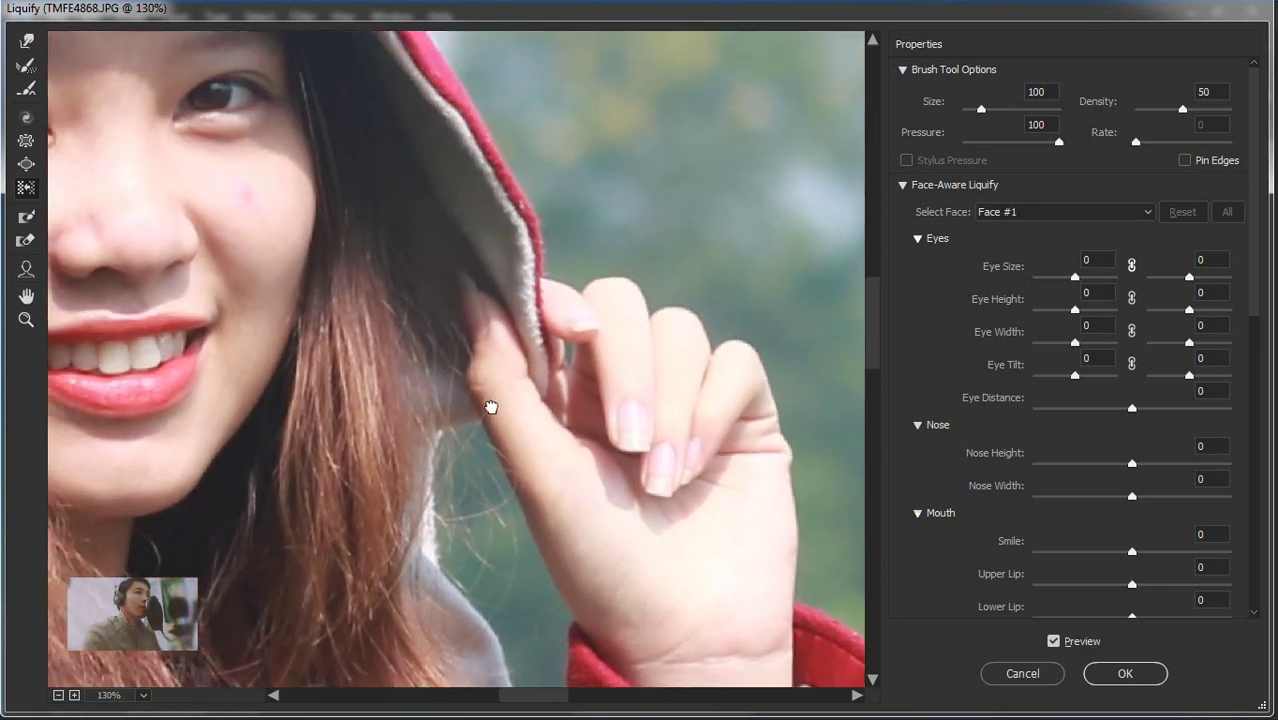
{"action": "mouse_move", "coordinate": [404, 183]}
{"action": "left_mouse_down"}
{"action": "mouse_move", "coordinate": [534, 289]}
{"action": "mouse_move", "coordinate": [726, 278]}
{"action": "left_mouse_up"}
{"action": "left_click_drag", "start_coordinate": [422, 237], "coordinate": [558, 316]}
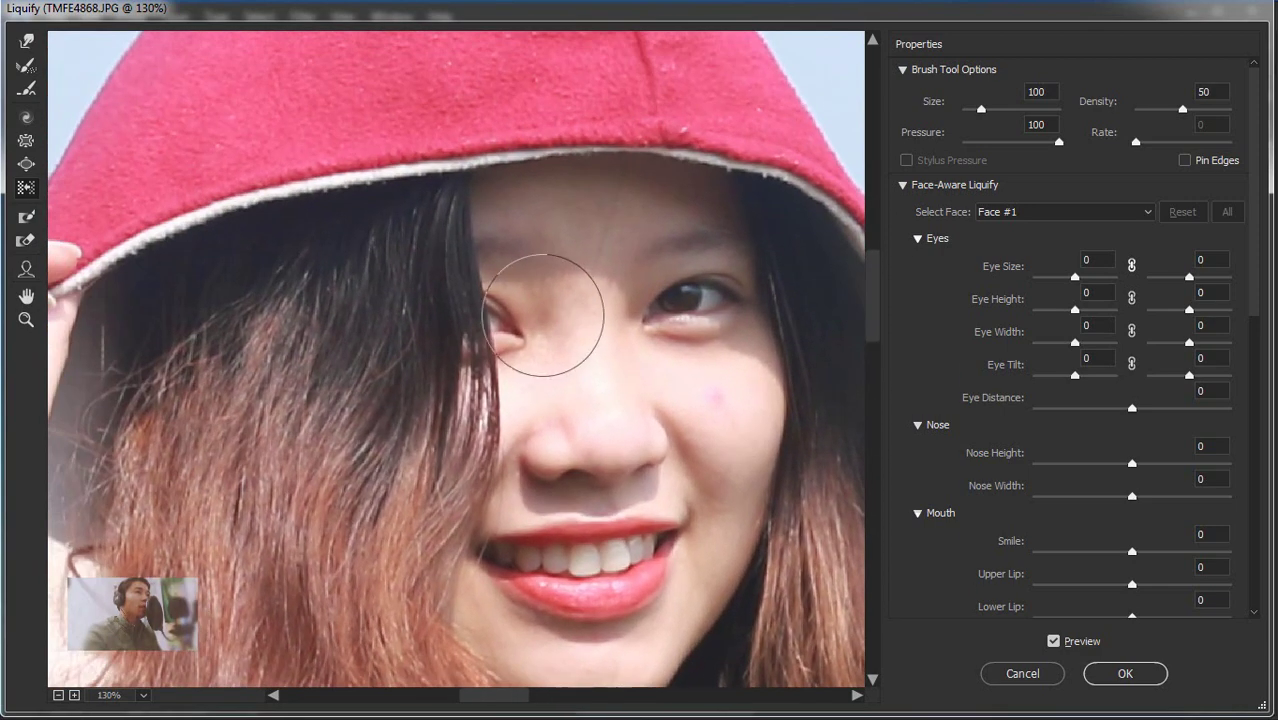
Show more hair beside the face and pick the Freeze Mask Tool at size 54
{"action": "left_click_drag", "start_coordinate": [448, 316], "coordinate": [590, 305]}
{"action": "mouse_move", "coordinate": [404, 305]}
{"action": "left_mouse_down"}
{"action": "mouse_move", "coordinate": [474, 314]}
{"action": "mouse_move", "coordinate": [399, 274]}
{"action": "left_mouse_up"}
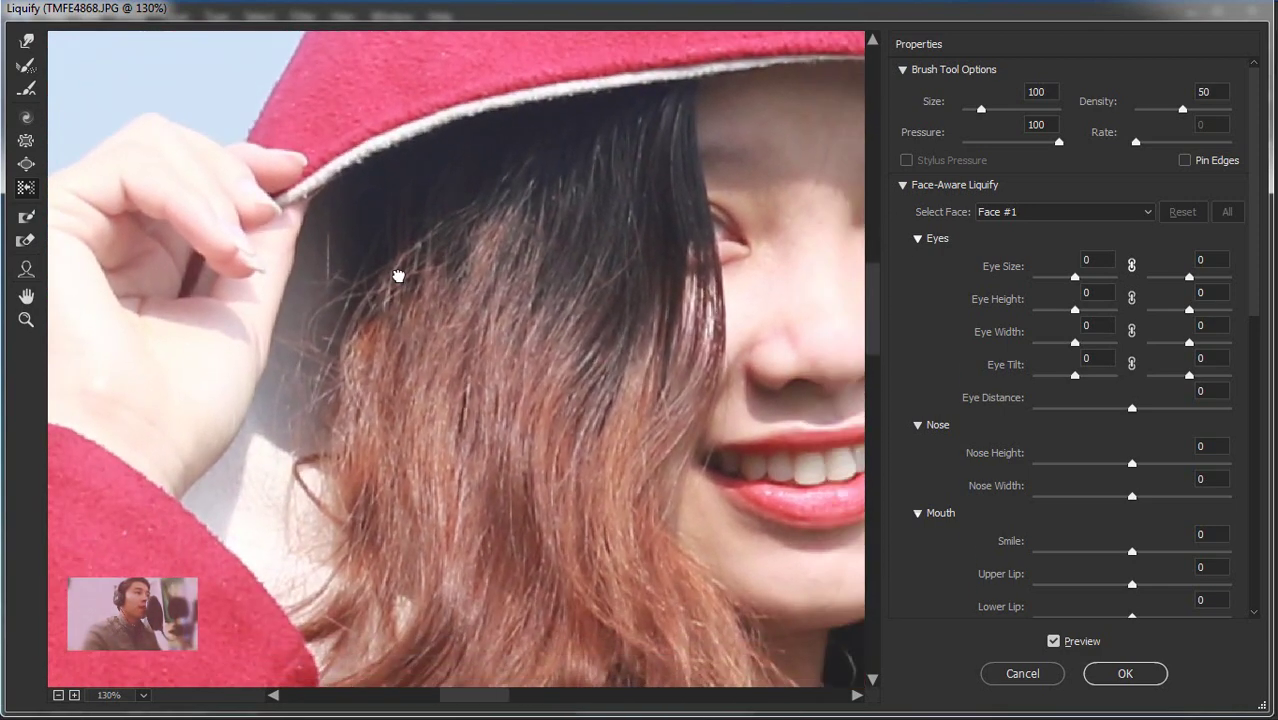
{"action": "left_click_drag", "start_coordinate": [490, 382], "coordinate": [390, 342]}
{"action": "left_click_drag", "start_coordinate": [585, 364], "coordinate": [503, 357]}
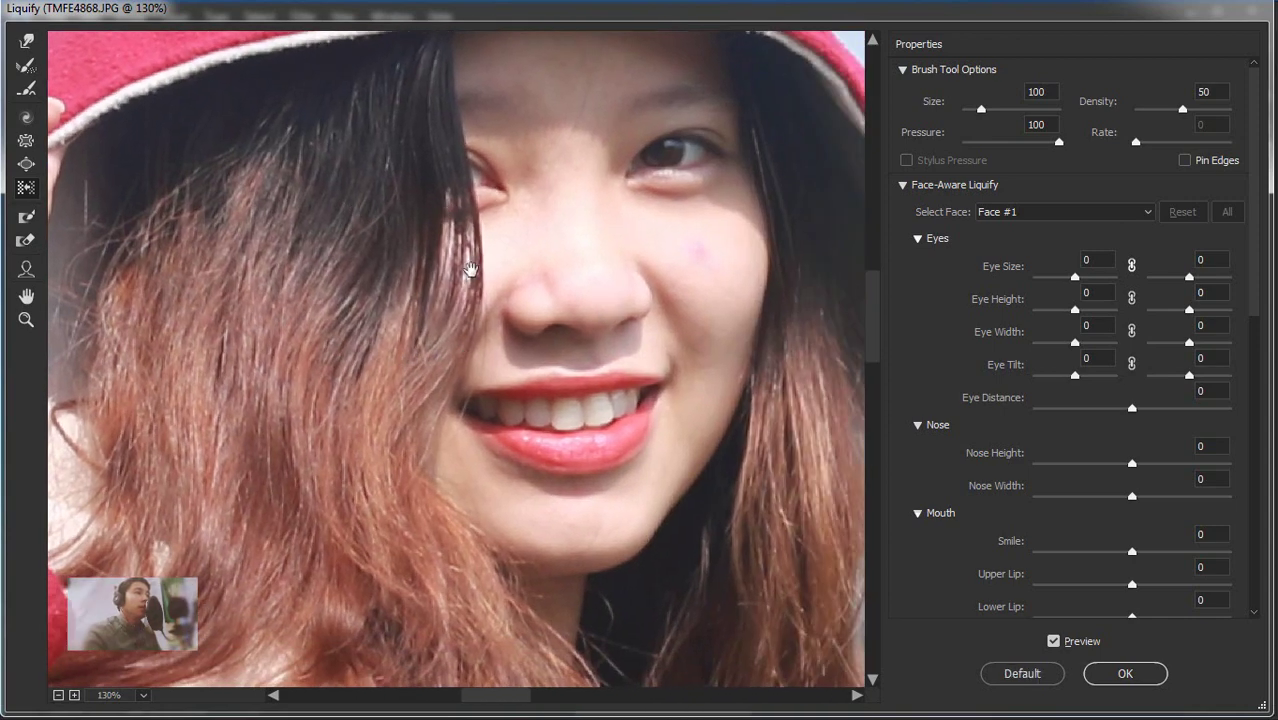
{"action": "scroll", "coordinate": [633, 400], "scroll_direction": "up", "scroll_amount": 2}
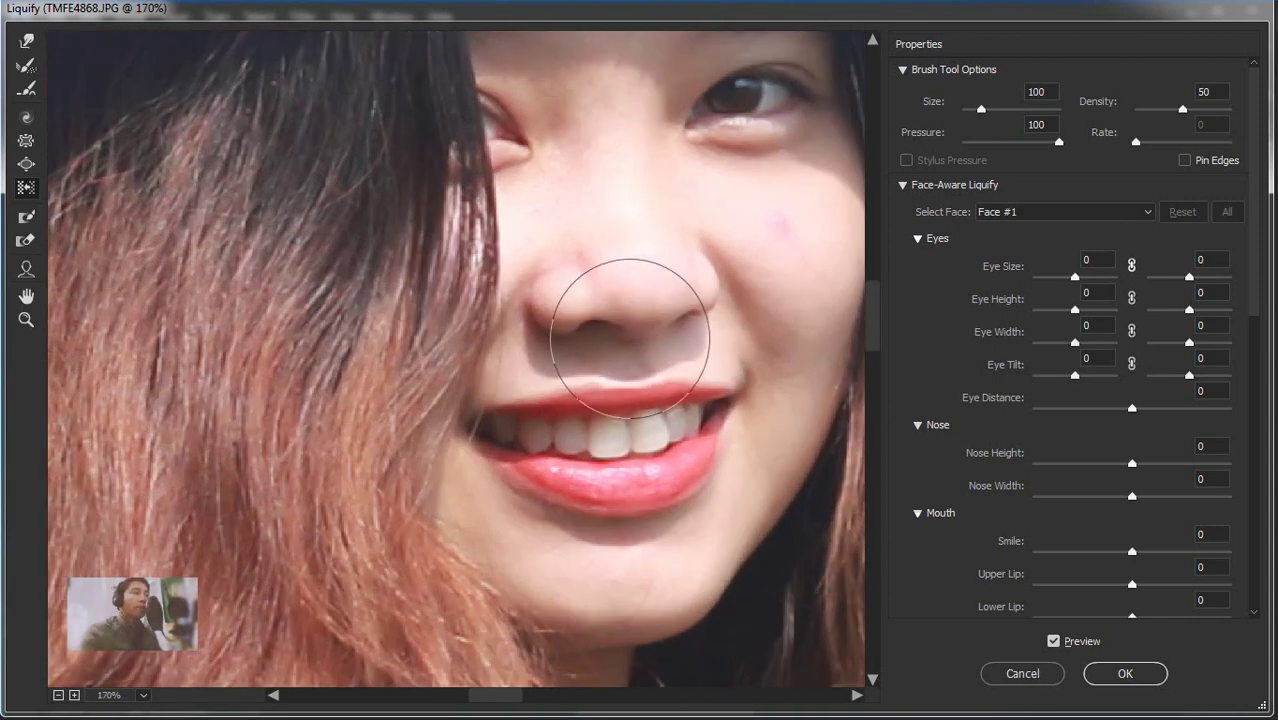
{"action": "mouse_move", "coordinate": [651, 316]}
{"action": "left_mouse_down"}
{"action": "mouse_move", "coordinate": [536, 379]}
{"action": "mouse_move", "coordinate": [552, 387]}
{"action": "left_mouse_up"}
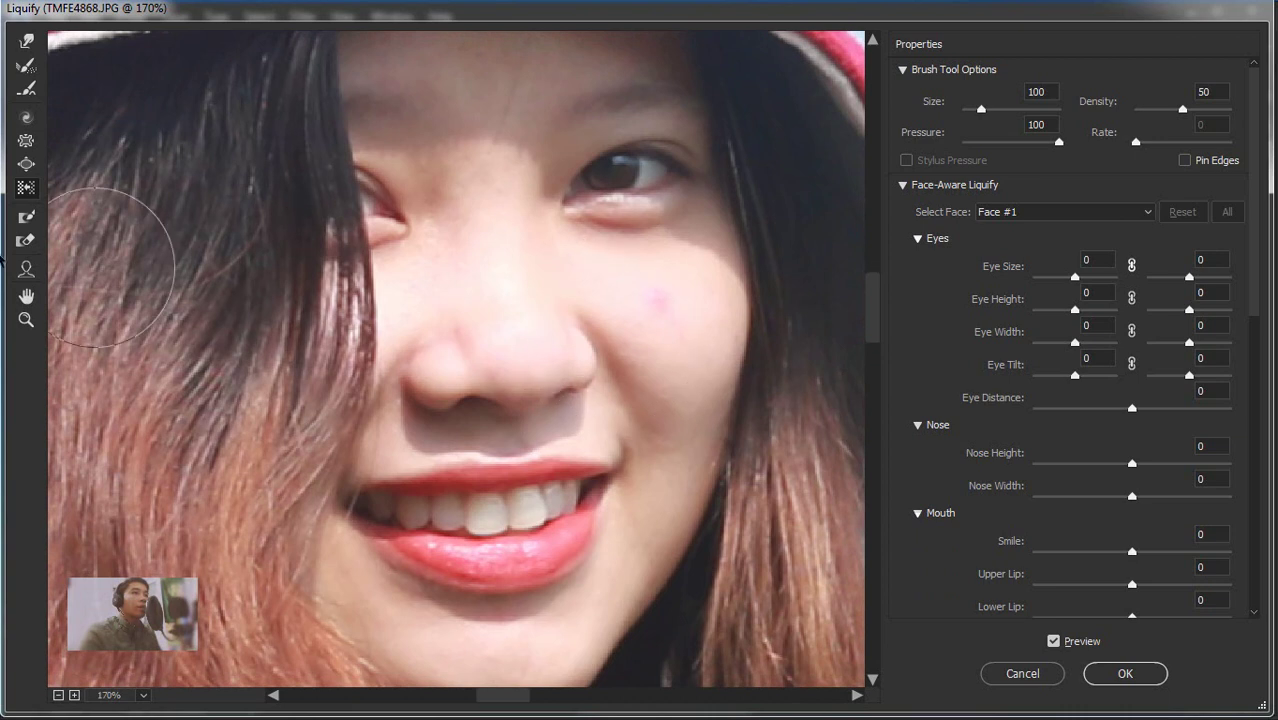
{"action": "left_click", "coordinate": [24, 217]}
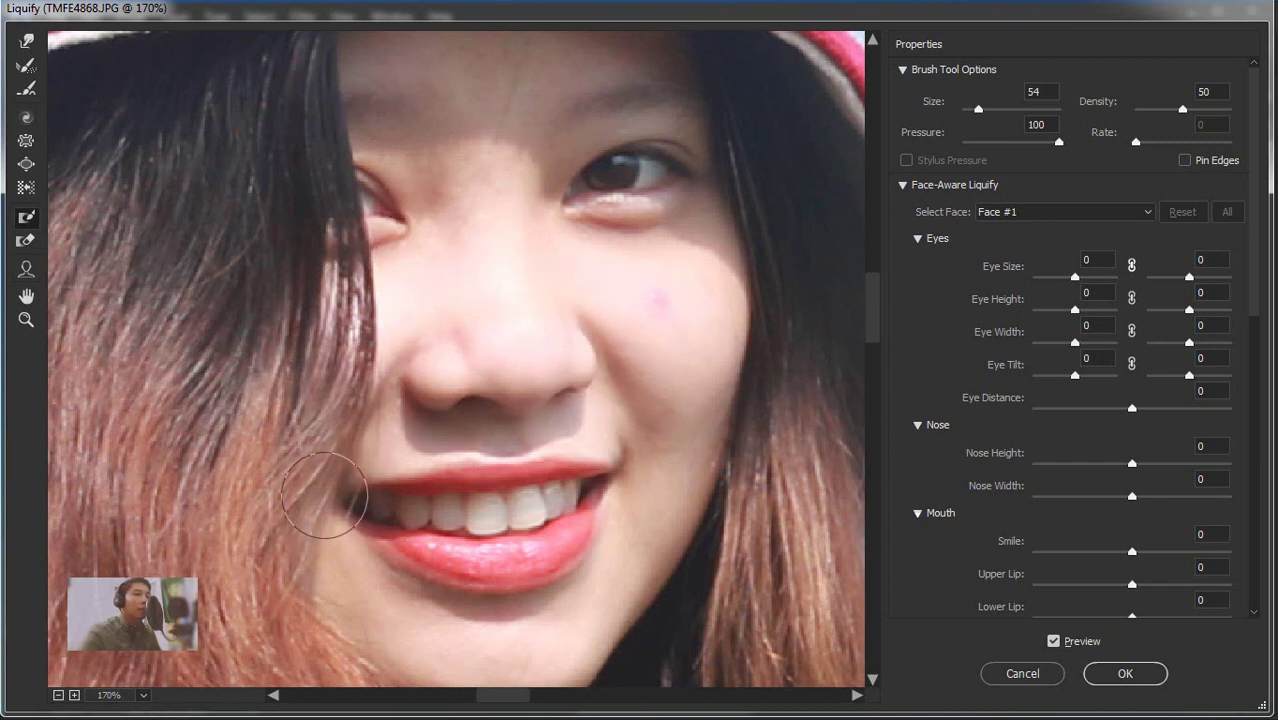
Freeze the mouth, cheeks and both hair edges at brush size 73, leaving the nose free
{"action": "left_click_drag", "start_coordinate": [343, 510], "coordinate": [380, 495]}
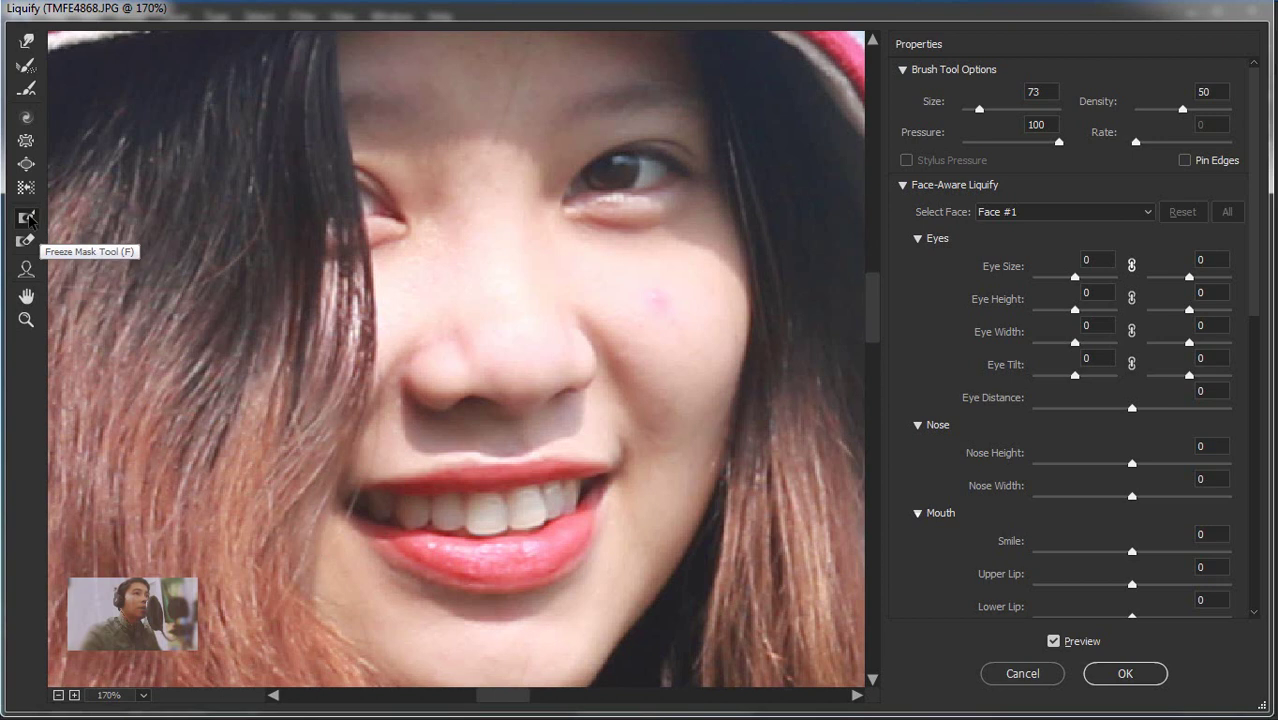
{"action": "mouse_move", "coordinate": [335, 517]}
{"action": "left_mouse_down"}
{"action": "mouse_move", "coordinate": [695, 467]}
{"action": "mouse_move", "coordinate": [405, 232]}
{"action": "mouse_move", "coordinate": [285, 262]}
{"action": "mouse_move", "coordinate": [300, 456]}
{"action": "mouse_move", "coordinate": [371, 585]}
{"action": "mouse_move", "coordinate": [645, 612]}
{"action": "mouse_move", "coordinate": [790, 560]}
{"action": "mouse_move", "coordinate": [771, 486]}
{"action": "mouse_move", "coordinate": [765, 243]}
{"action": "mouse_move", "coordinate": [622, 191]}
{"action": "mouse_move", "coordinate": [442, 163]}
{"action": "mouse_move", "coordinate": [280, 250]}
{"action": "mouse_move", "coordinate": [240, 420]}
{"action": "mouse_move", "coordinate": [255, 550]}
{"action": "mouse_move", "coordinate": [345, 612]}
{"action": "mouse_move", "coordinate": [447, 647]}
{"action": "mouse_move", "coordinate": [599, 642]}
{"action": "mouse_move", "coordinate": [756, 613]}
{"action": "mouse_move", "coordinate": [817, 477]}
{"action": "left_mouse_up"}
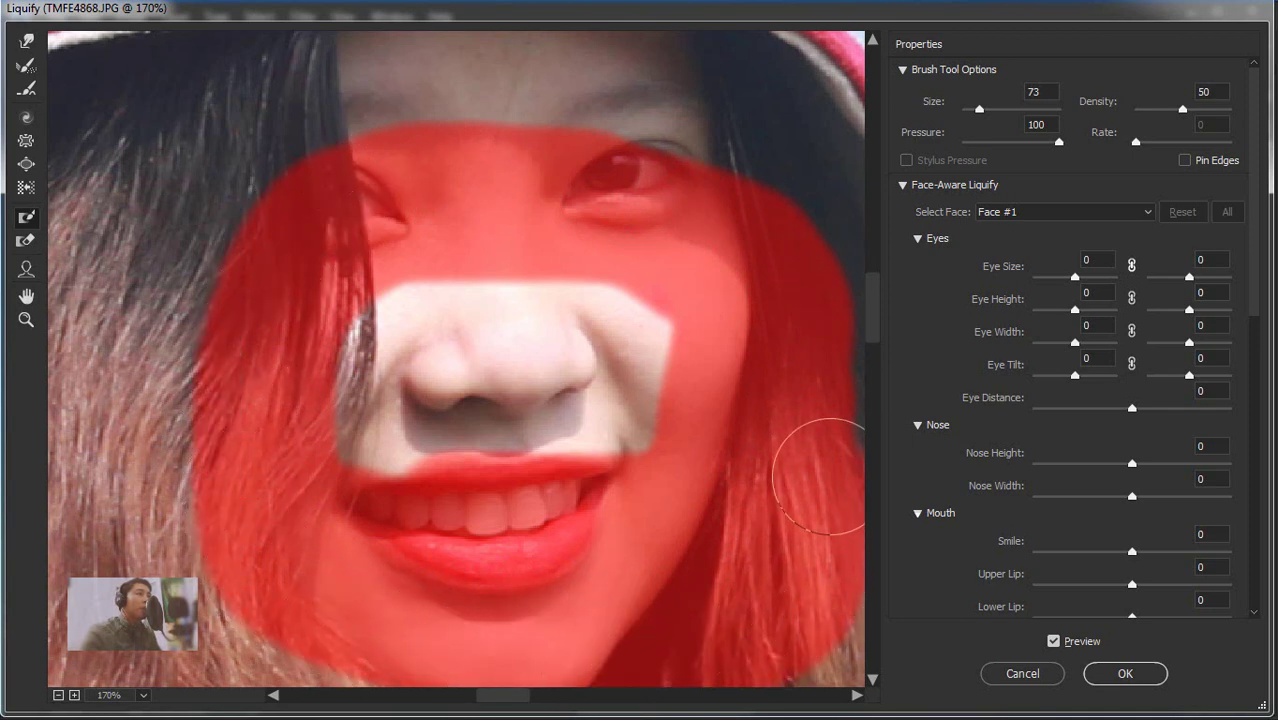
{"action": "left_click_drag", "start_coordinate": [817, 313], "coordinate": [755, 193]}
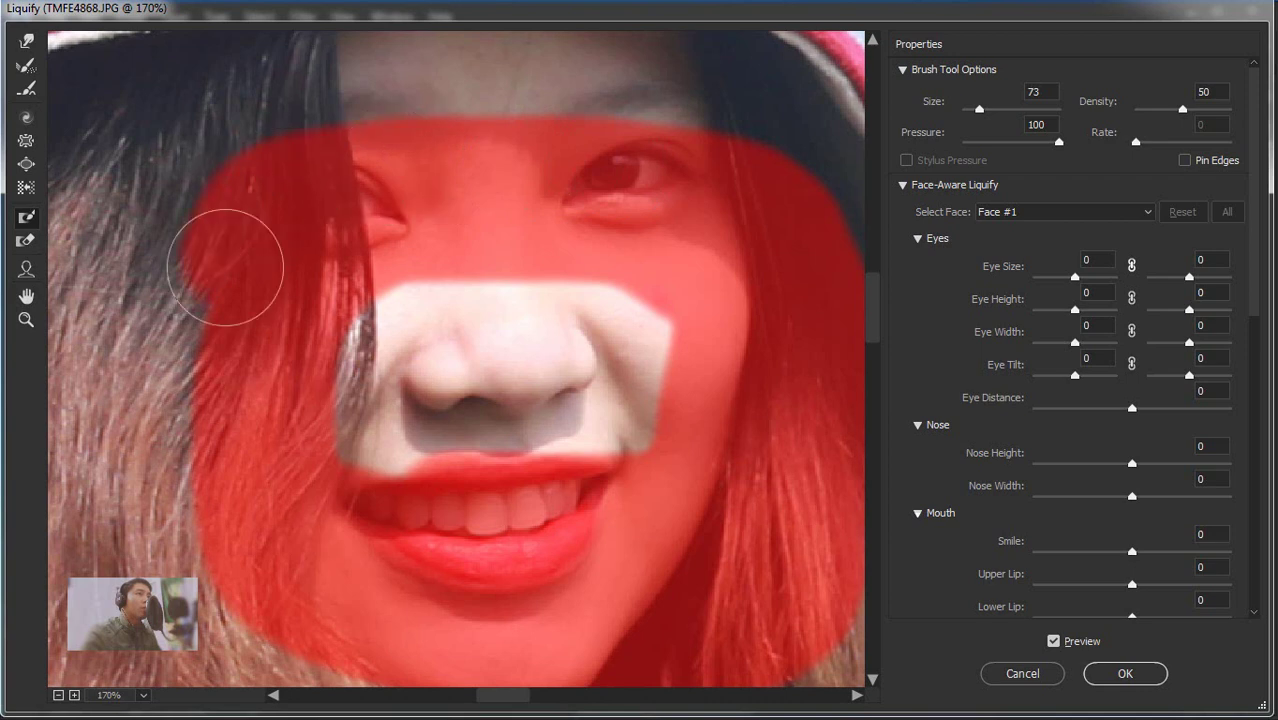
{"action": "left_click_drag", "start_coordinate": [443, 162], "coordinate": [208, 529]}
{"action": "left_click_drag", "start_coordinate": [632, 240], "coordinate": [669, 429]}
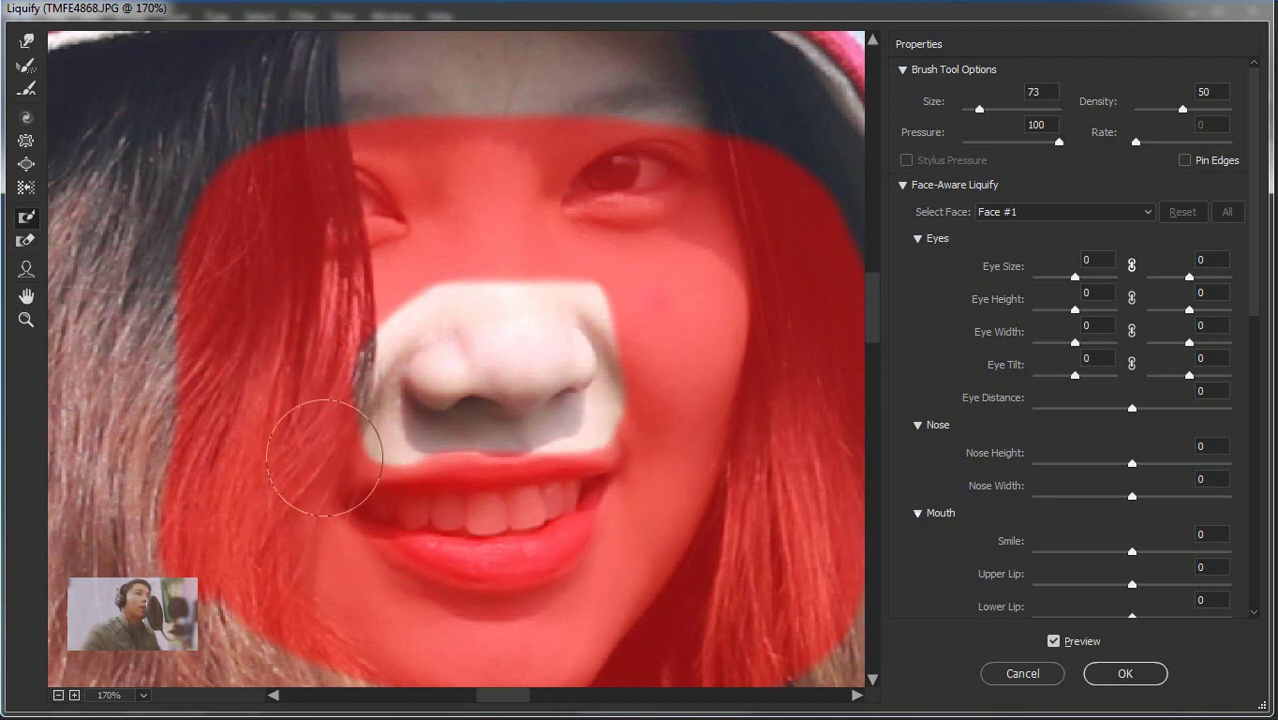
{"action": "left_click", "coordinate": [27, 42]}
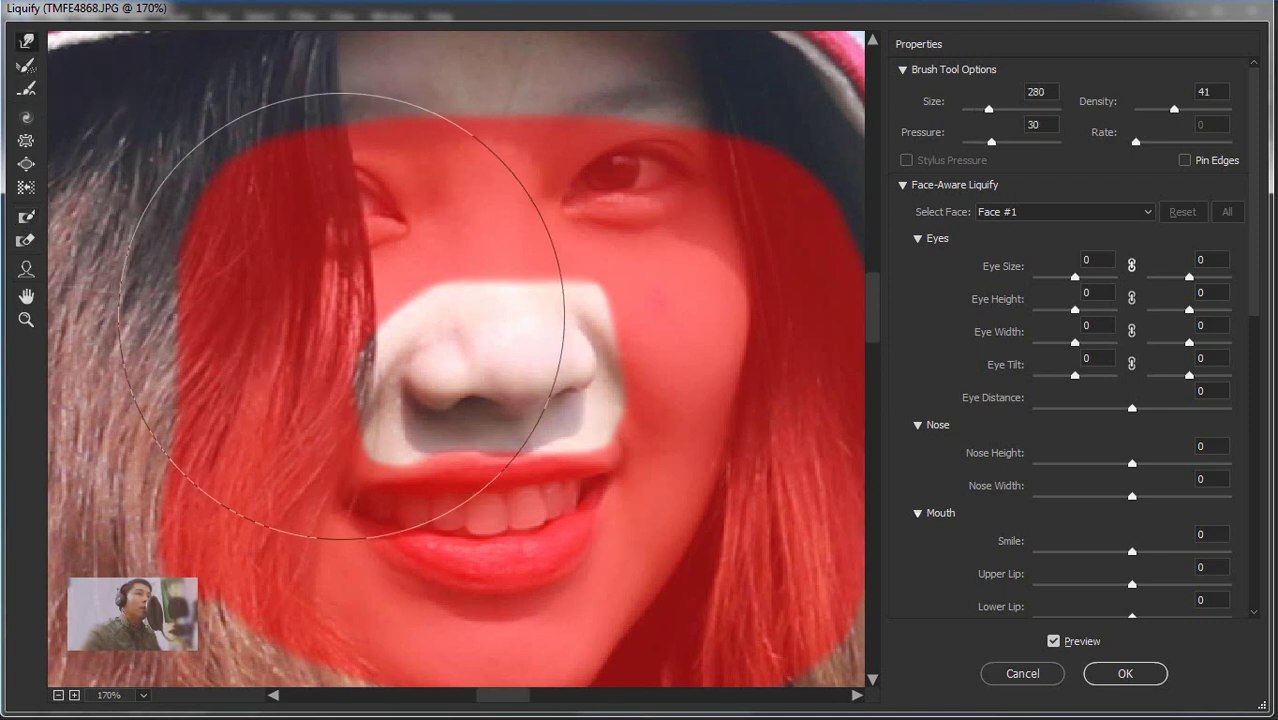
{"action": "left_click_drag", "start_coordinate": [376, 382], "coordinate": [285, 362]}
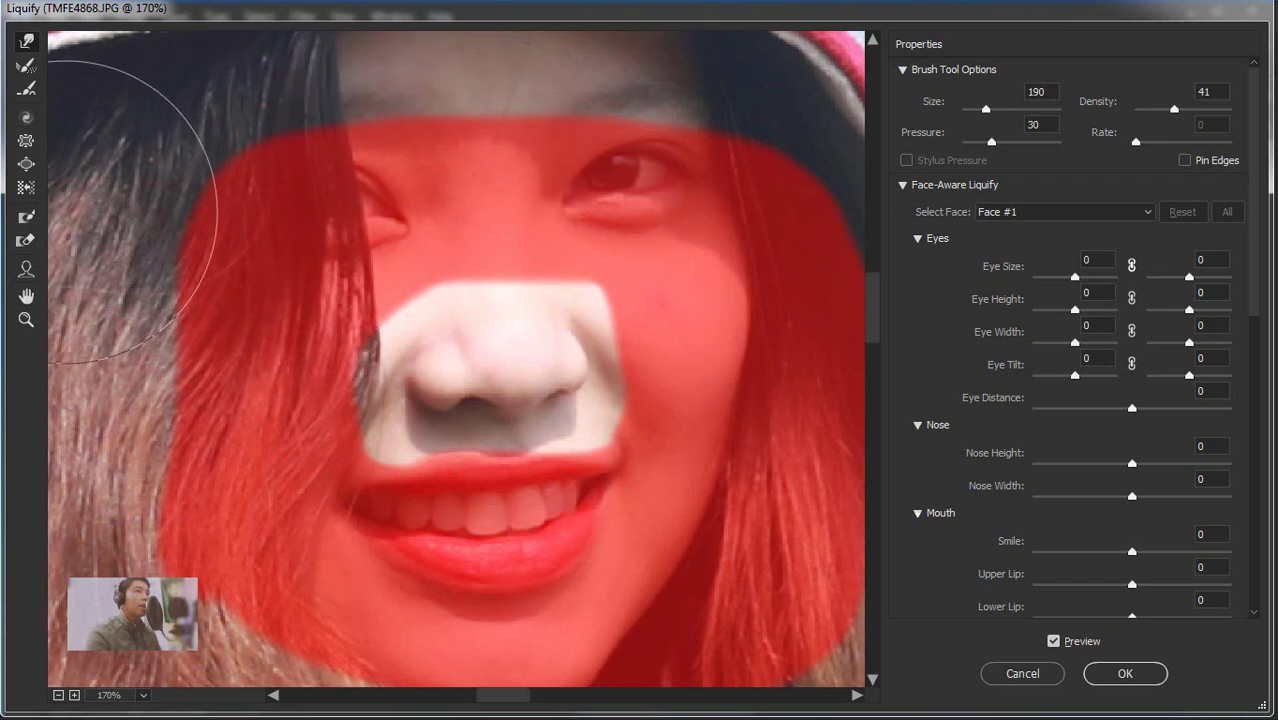
Thaw the freeze mask off the face and hair, then scroll Properties down to Mask Options
{"action": "left_click", "coordinate": [26, 241]}
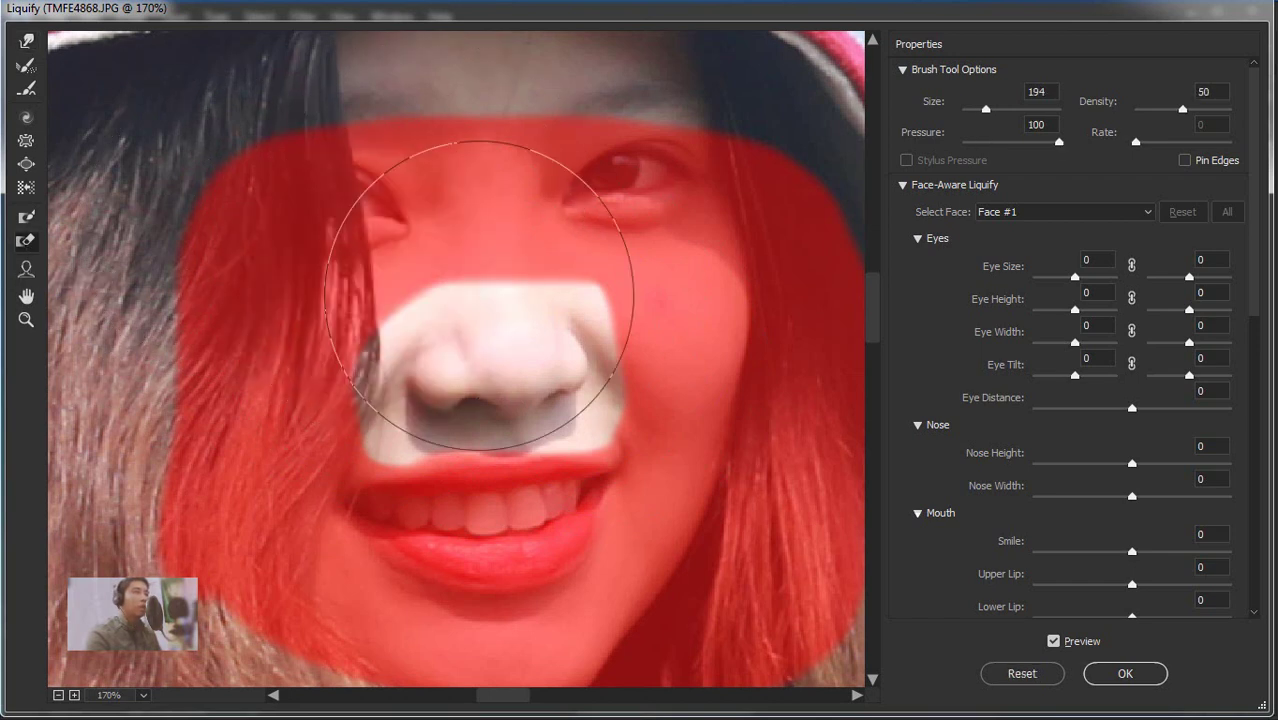
{"action": "mouse_move", "coordinate": [456, 214]}
{"action": "left_mouse_down"}
{"action": "mouse_move", "coordinate": [233, 380]}
{"action": "mouse_move", "coordinate": [780, 510]}
{"action": "mouse_move", "coordinate": [537, 208]}
{"action": "left_mouse_up"}
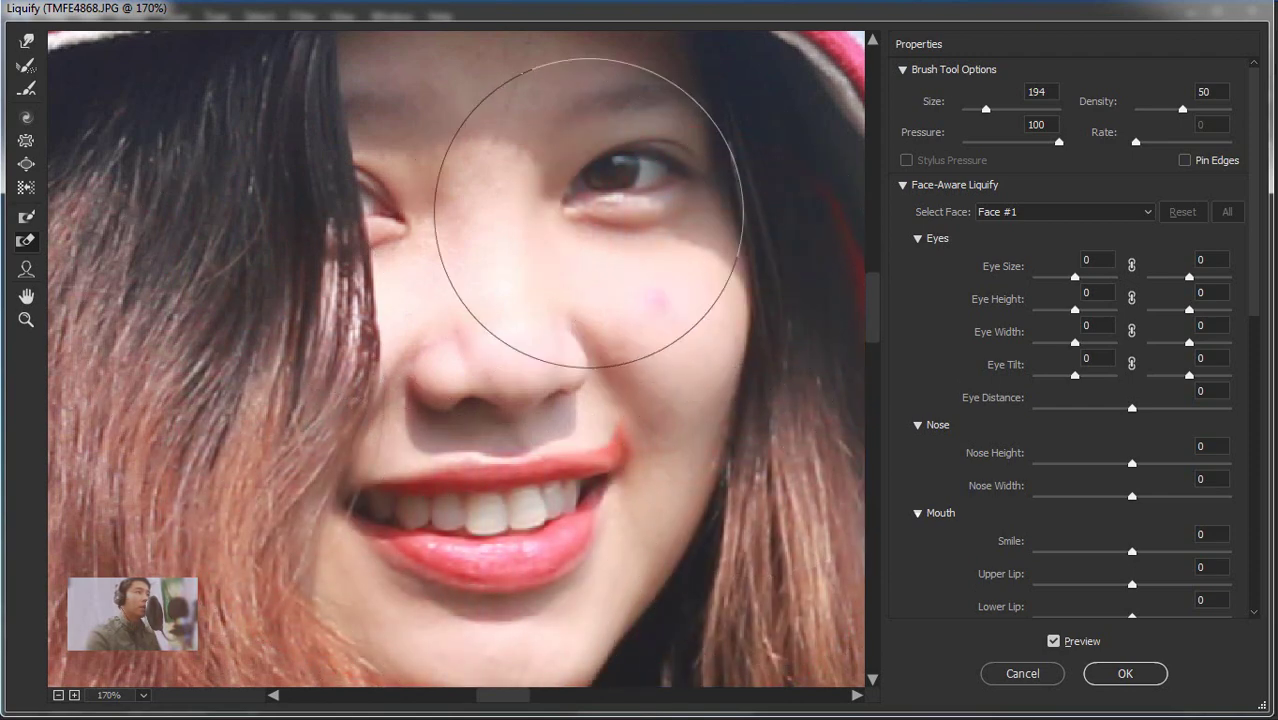
{"action": "scroll", "coordinate": [528, 400], "scroll_direction": "down", "scroll_amount": 2}
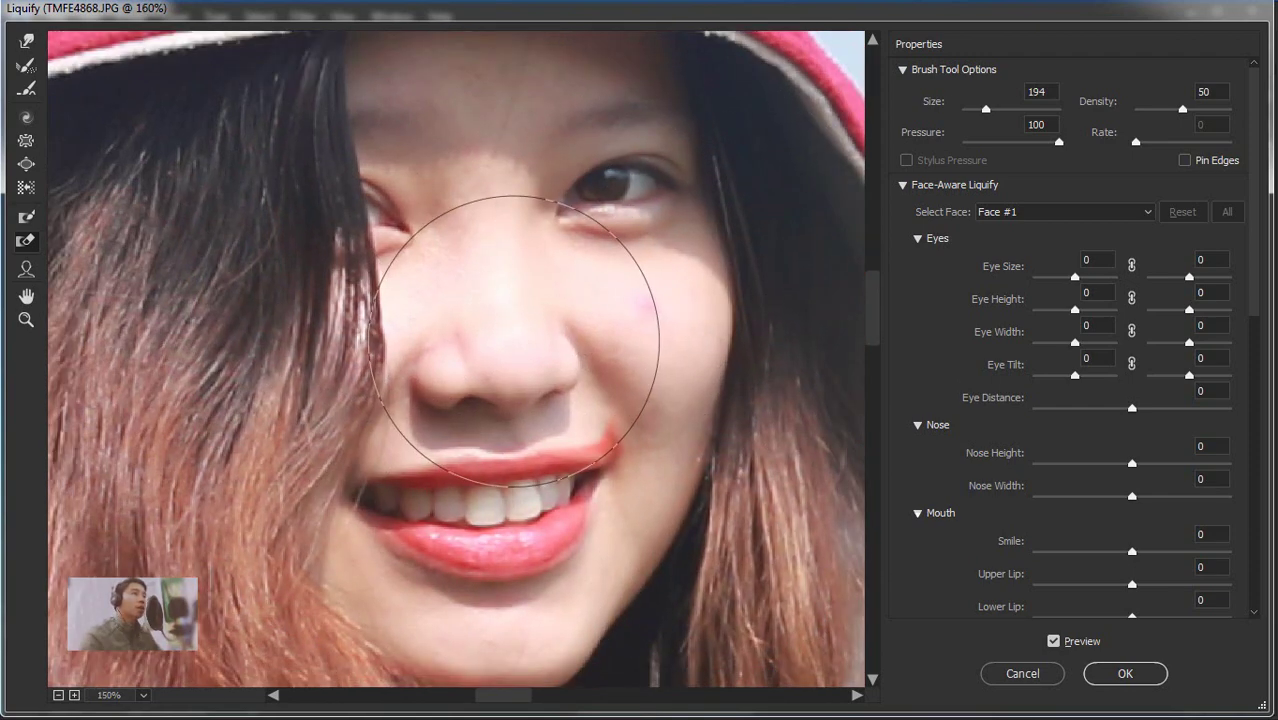
{"action": "scroll", "coordinate": [555, 300], "scroll_direction": "down", "scroll_amount": 2}
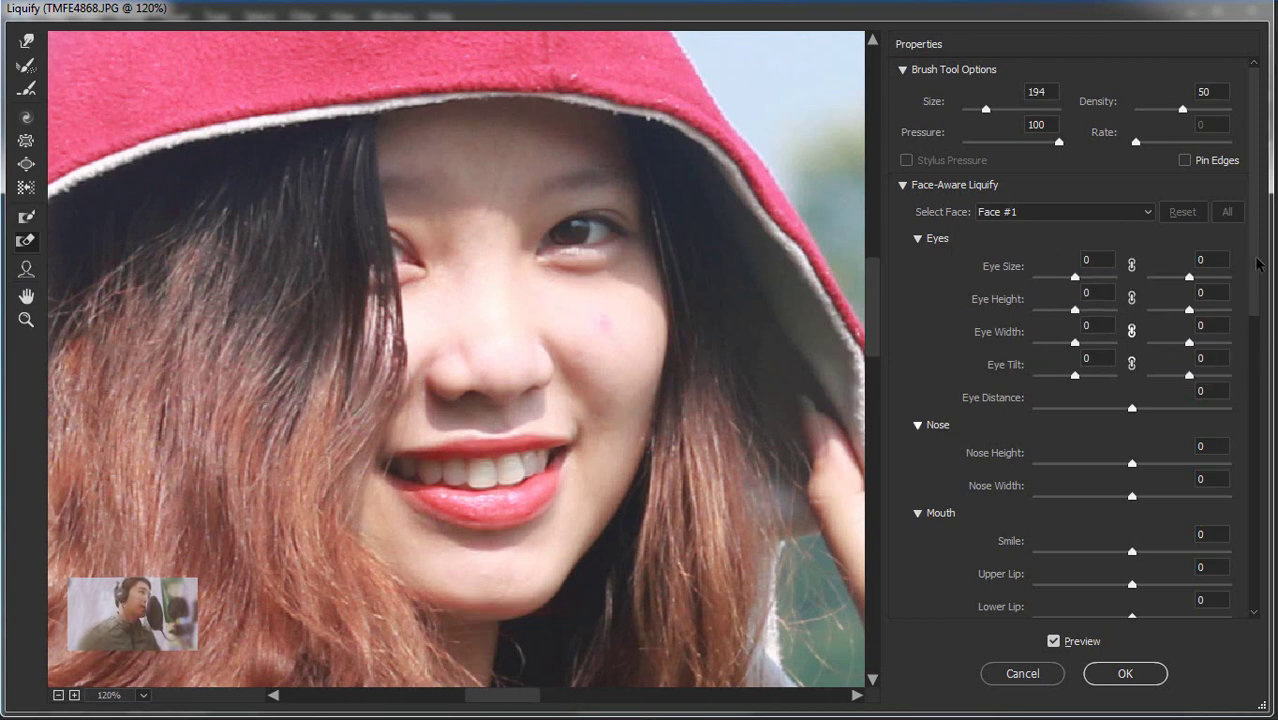
{"action": "left_click_drag", "start_coordinate": [1257, 262], "coordinate": [1236, 551]}
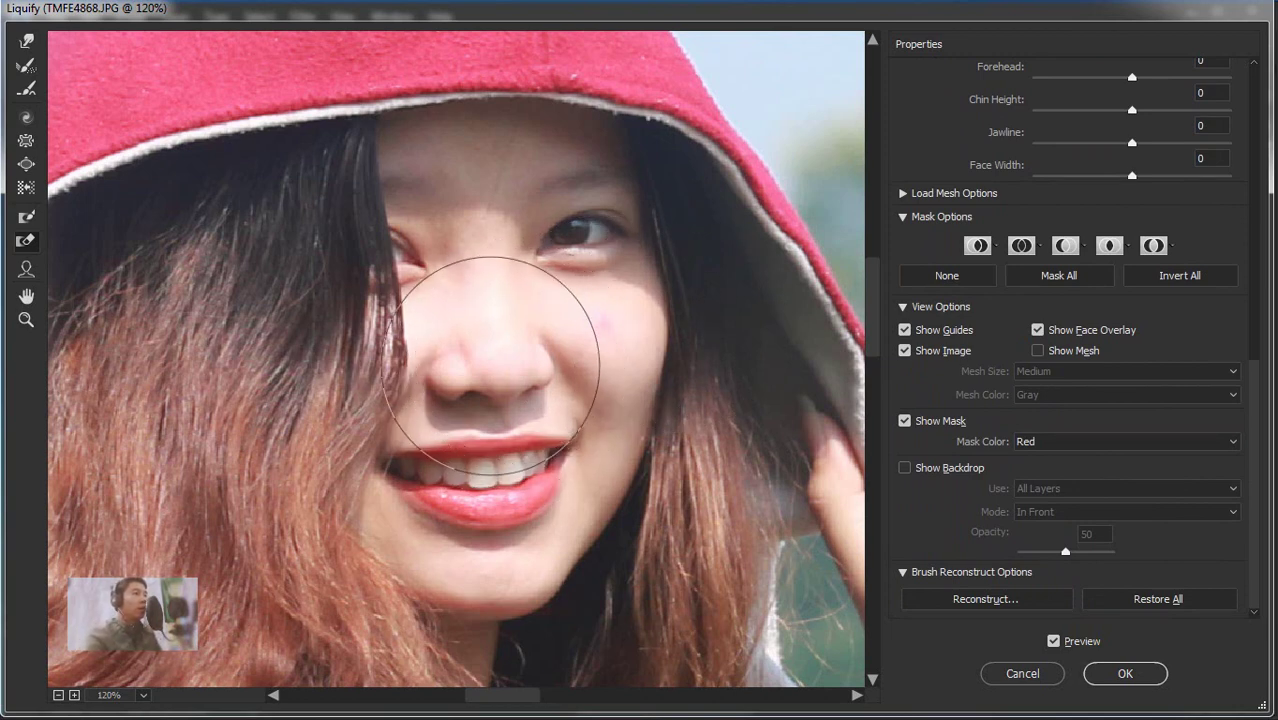
Paint a freeze mask over the nose with an enlarged brush
{"action": "left_click", "coordinate": [480, 366], "text": "alt"}
{"action": "mouse_move", "coordinate": [474, 362]}
{"action": "left_mouse_down"}
{"action": "mouse_move", "coordinate": [437, 362]}
{"action": "mouse_move", "coordinate": [500, 370]}
{"action": "left_mouse_up"}
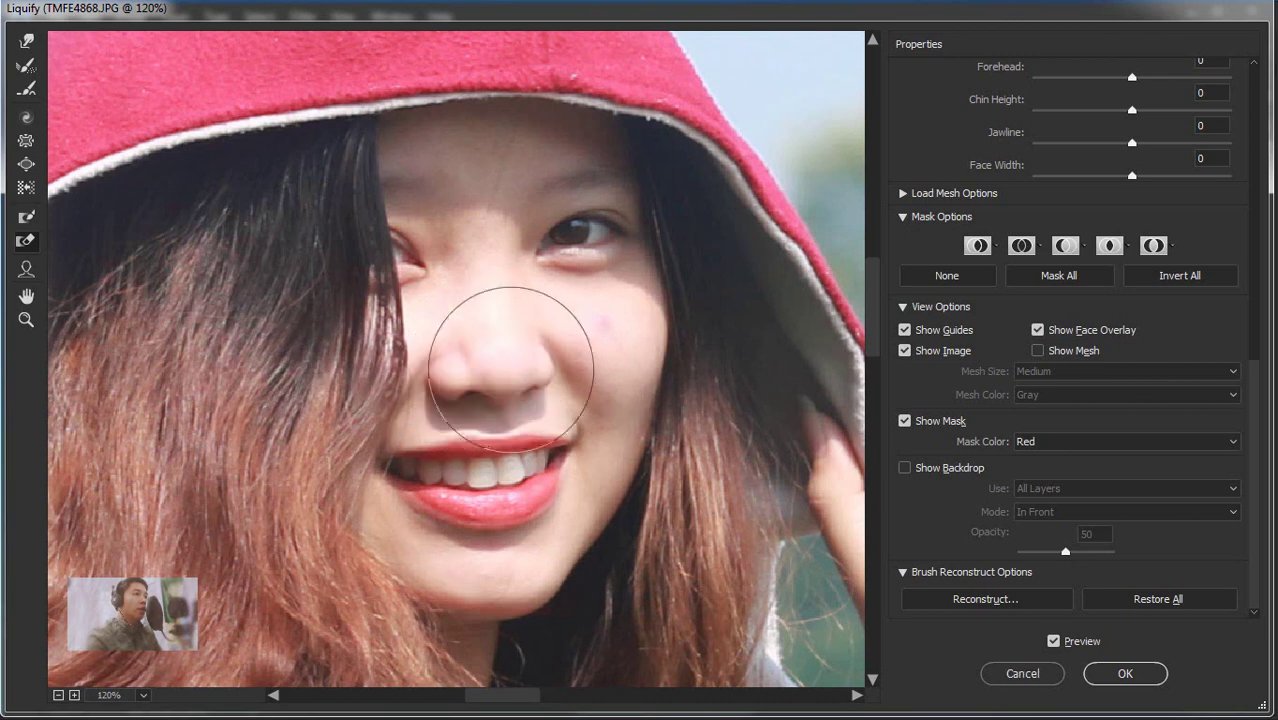
{"action": "scroll", "coordinate": [547, 376], "scroll_direction": "up", "scroll_amount": 2}
{"action": "scroll", "coordinate": [547, 376], "scroll_direction": "up", "scroll_amount": 1}
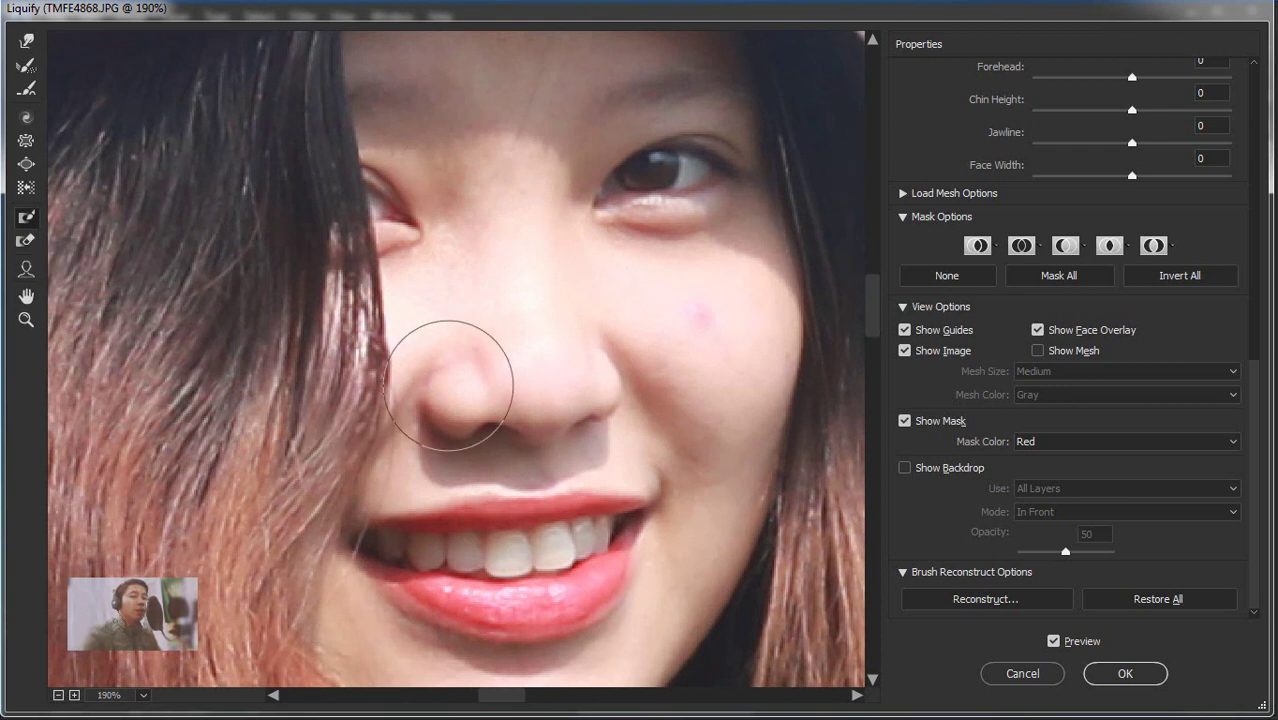
{"action": "mouse_move", "coordinate": [445, 386]}
{"action": "left_mouse_down"}
{"action": "mouse_move", "coordinate": [518, 383]}
{"action": "mouse_move", "coordinate": [529, 407]}
{"action": "left_mouse_up"}
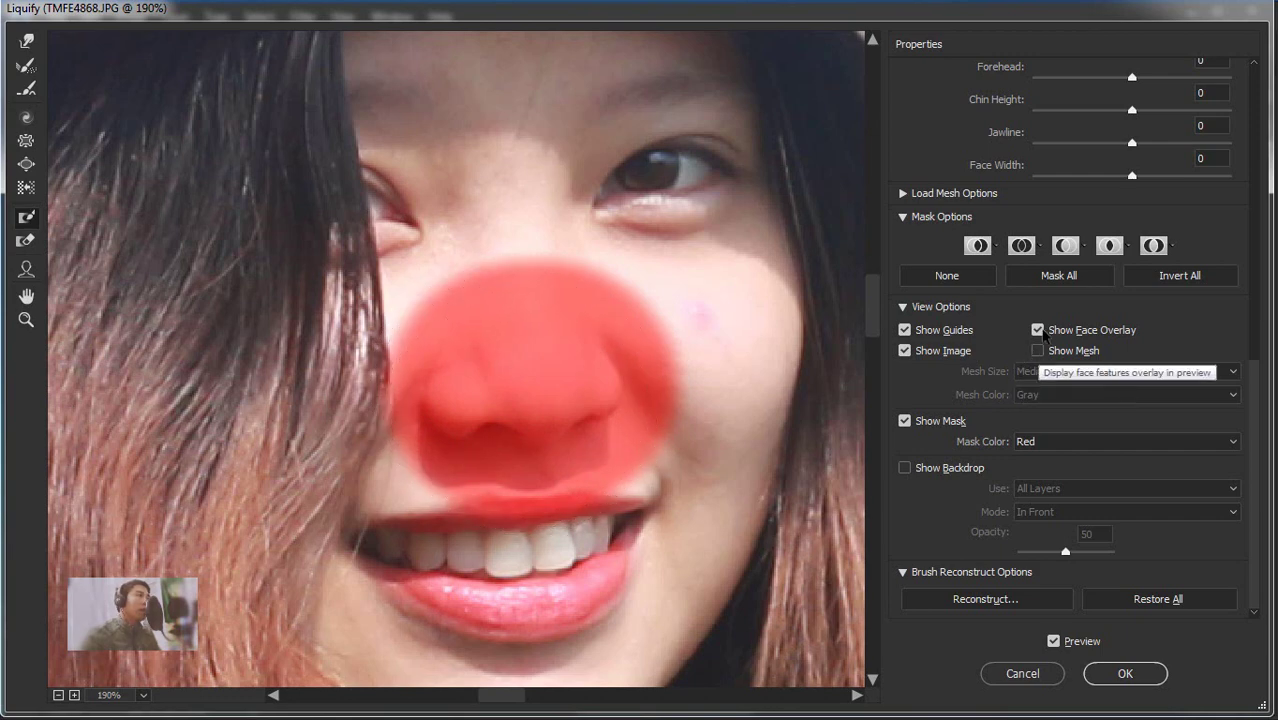
Invert All the mask so everything except the nose is frozen
{"action": "left_click", "coordinate": [1184, 284]}
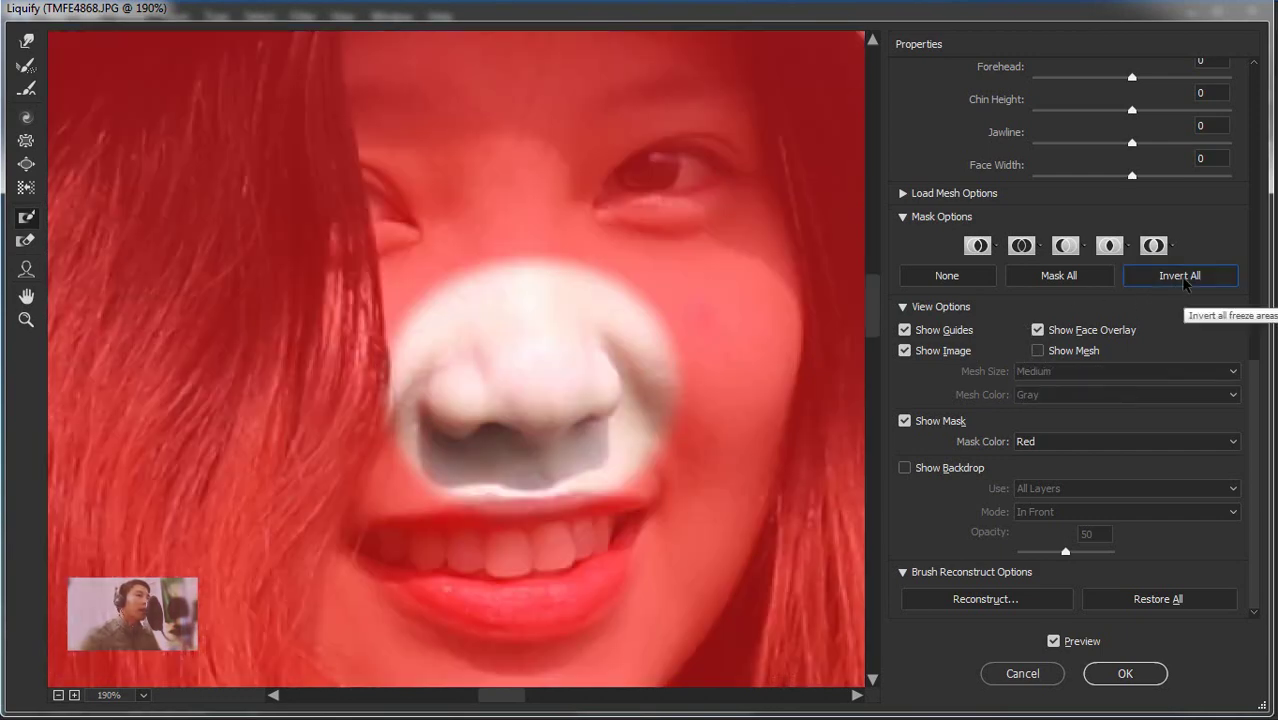
{"action": "scroll", "coordinate": [462, 308], "scroll_direction": "down", "scroll_amount": 3}
{"action": "scroll", "coordinate": [528, 337], "scroll_direction": "down", "scroll_amount": 3}
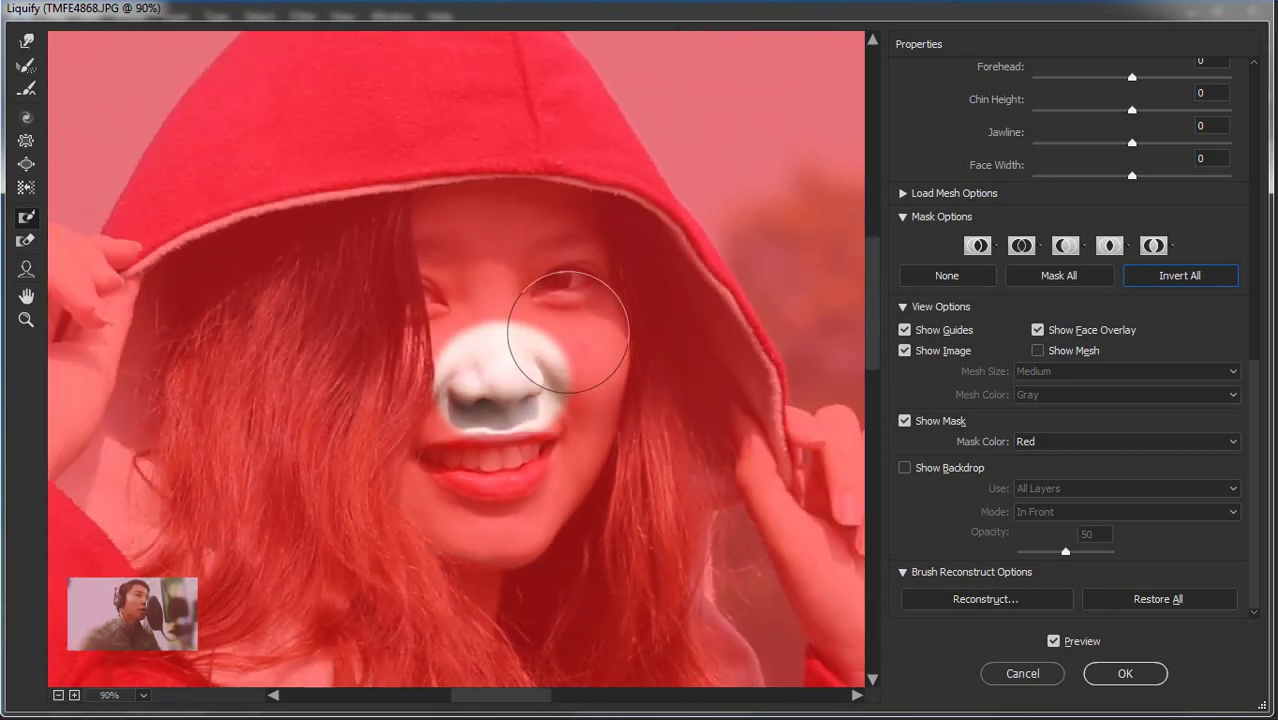
{"action": "scroll", "coordinate": [547, 332], "scroll_direction": "down", "scroll_amount": 2}
{"action": "scroll", "coordinate": [547, 326], "scroll_direction": "up", "scroll_amount": 1}
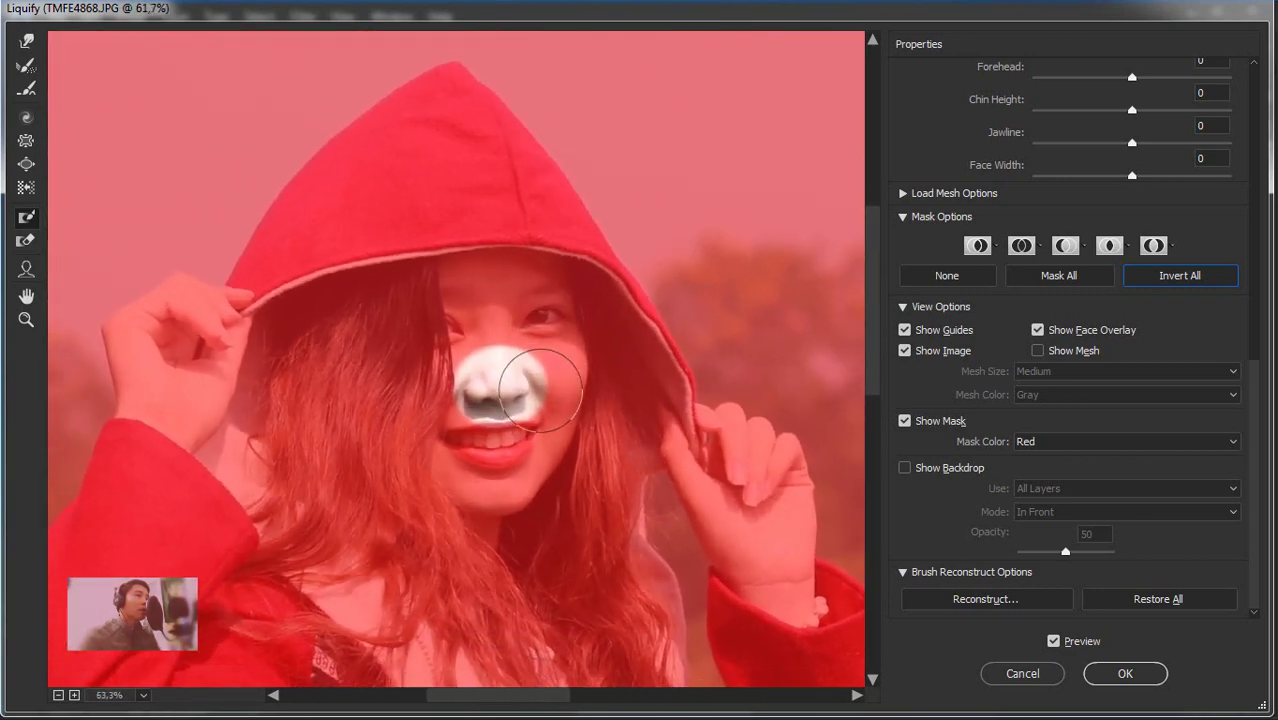
{"action": "scroll", "coordinate": [542, 345], "scroll_direction": "up", "scroll_amount": 2}
{"action": "scroll", "coordinate": [538, 365], "scroll_direction": "up", "scroll_amount": 1}
{"action": "scroll", "coordinate": [535, 385], "scroll_direction": "up", "scroll_amount": 1}
{"action": "scroll", "coordinate": [540, 392], "scroll_direction": "up", "scroll_amount": 1}
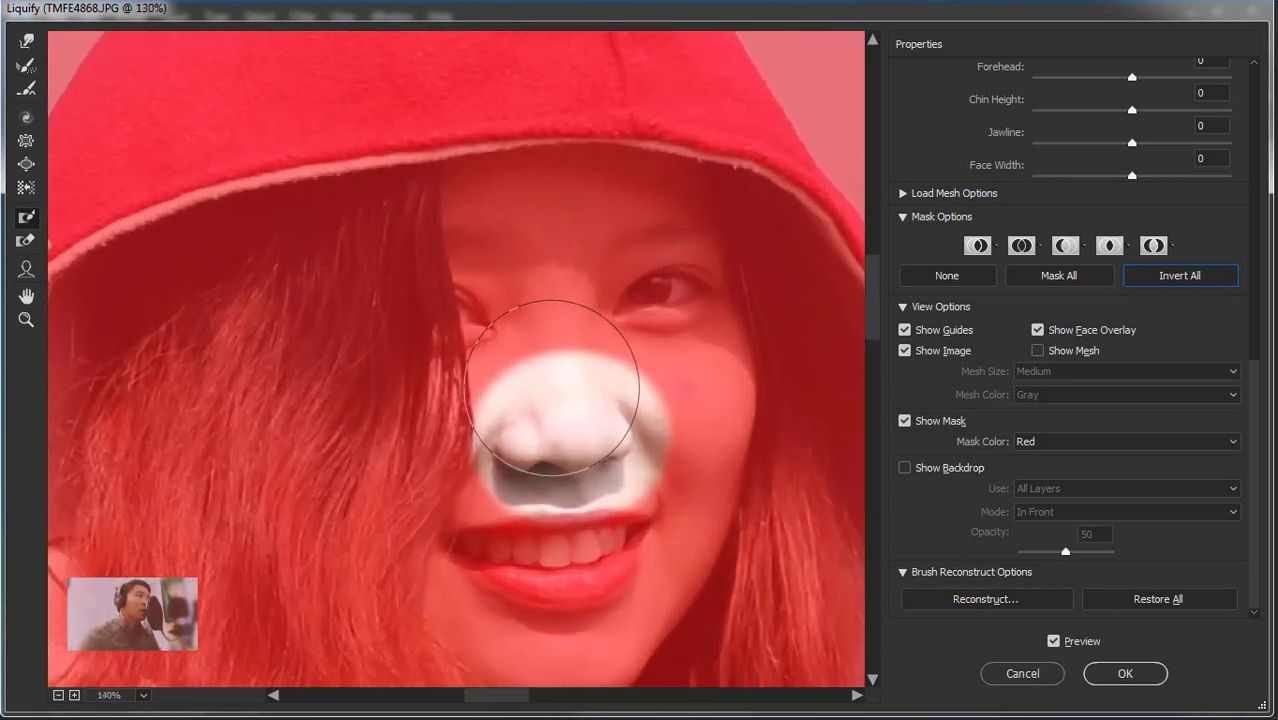
{"action": "scroll", "coordinate": [546, 378], "scroll_direction": "up", "scroll_amount": 1}
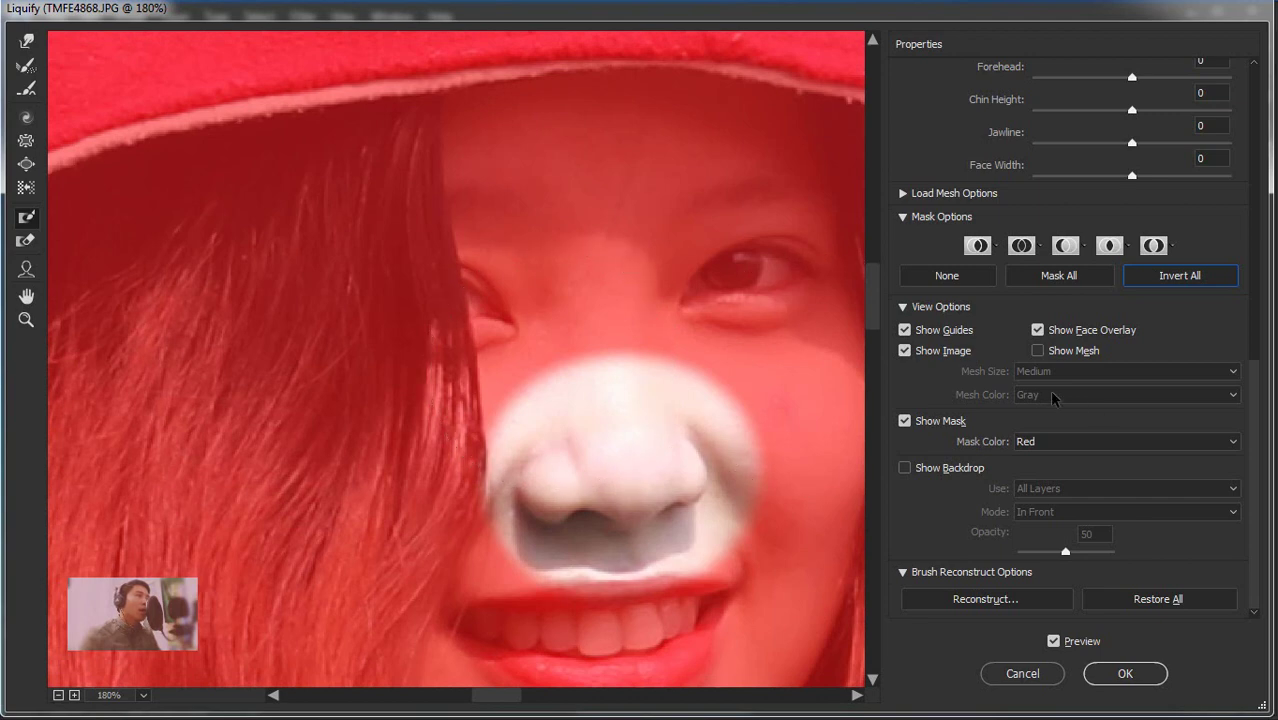
{"action": "scroll", "coordinate": [382, 320], "scroll_direction": "down", "scroll_amount": 1}
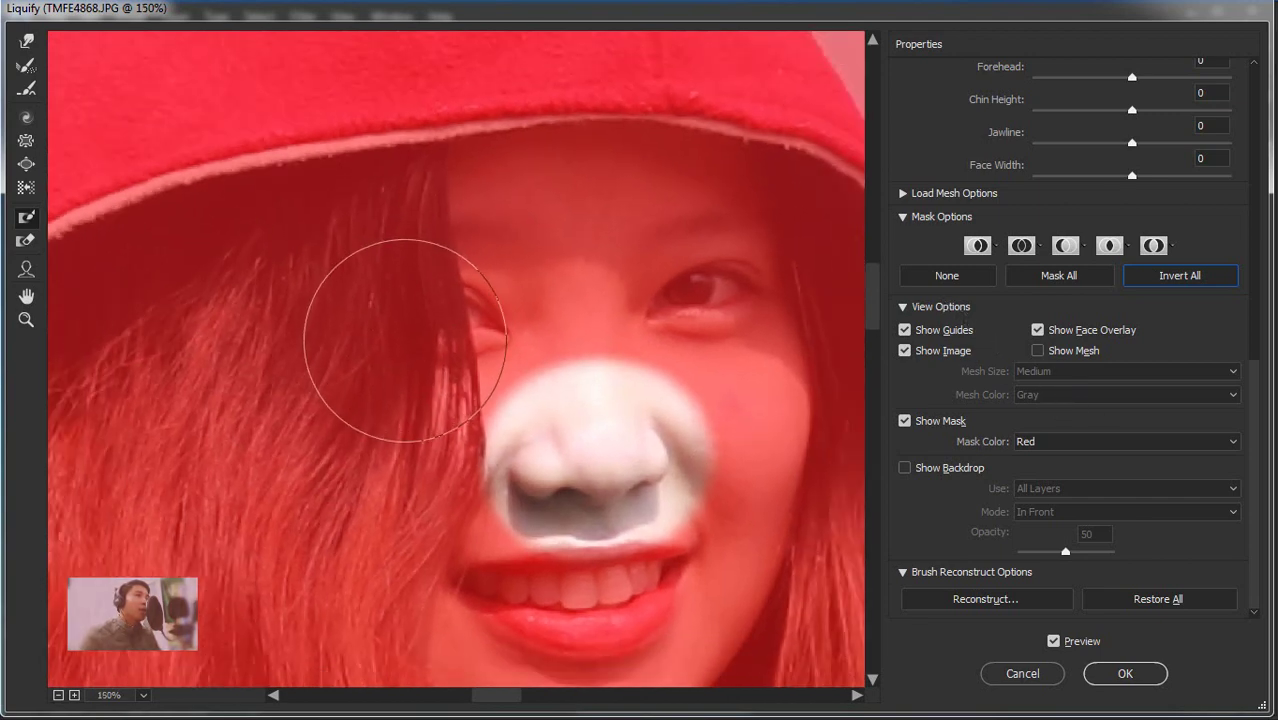
{"action": "scroll", "coordinate": [449, 325], "scroll_direction": "down", "scroll_amount": 1}
{"action": "scroll", "coordinate": [440, 322], "scroll_direction": "down", "scroll_amount": 2}
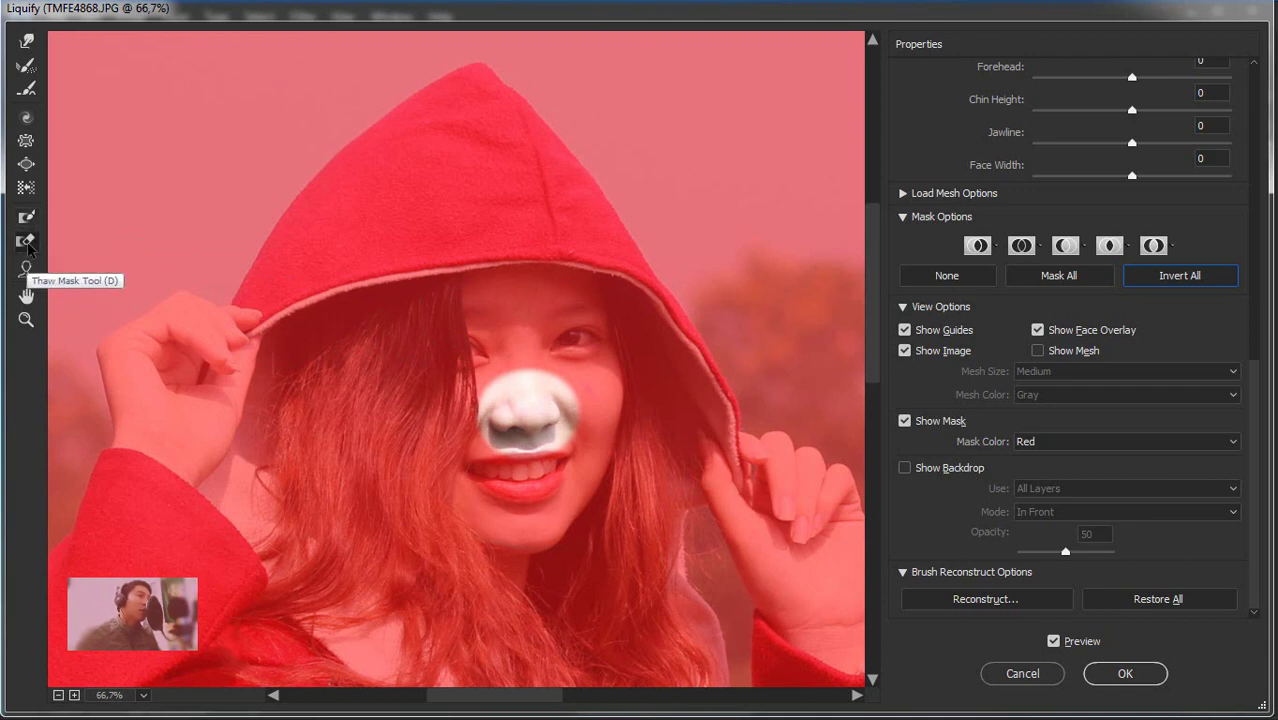
Clear the mask, freeze the whole image with All, then thaw the nose area
{"action": "left_click", "coordinate": [972, 287]}
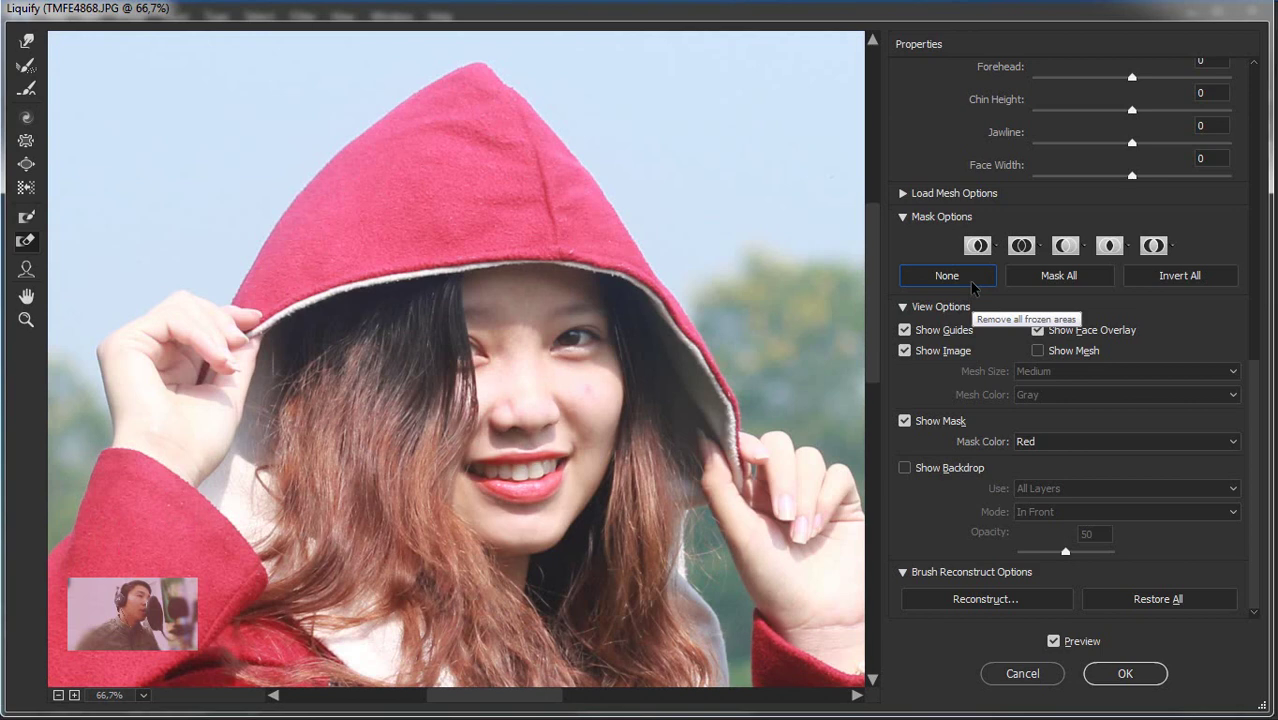
{"action": "scroll", "coordinate": [587, 420], "scroll_direction": "up", "scroll_amount": 3}
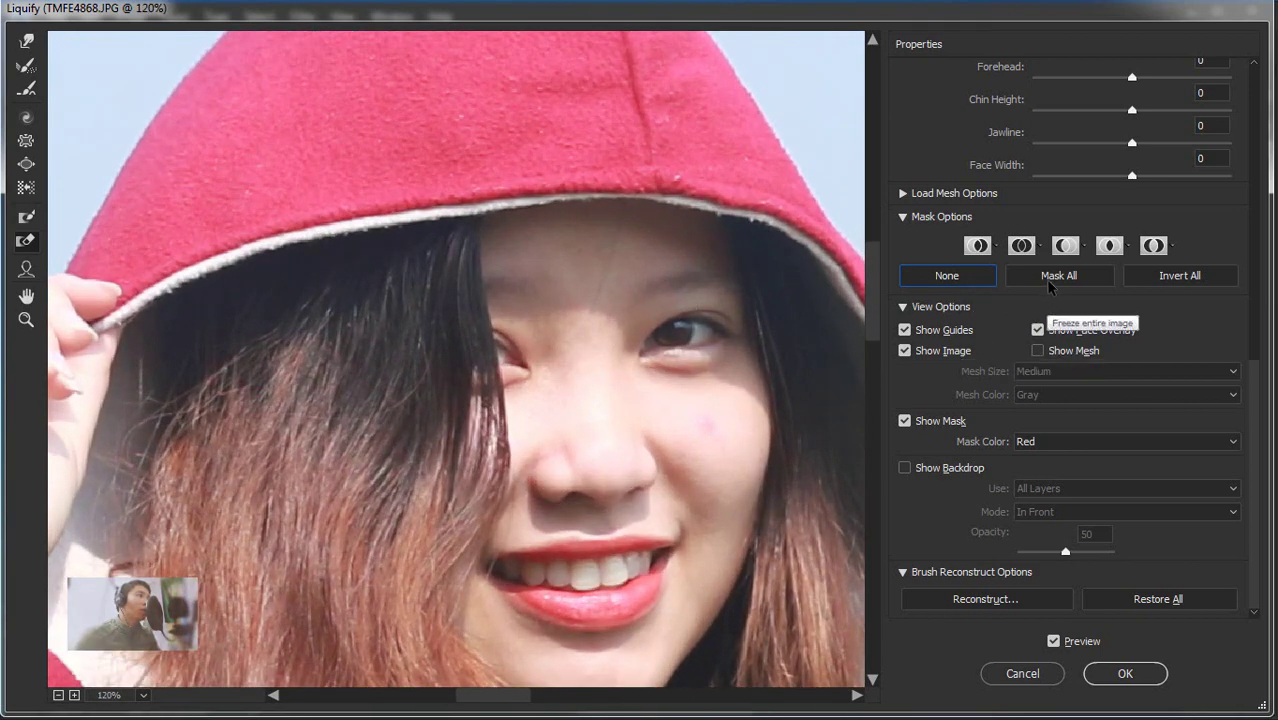
{"action": "left_click", "coordinate": [1049, 280]}
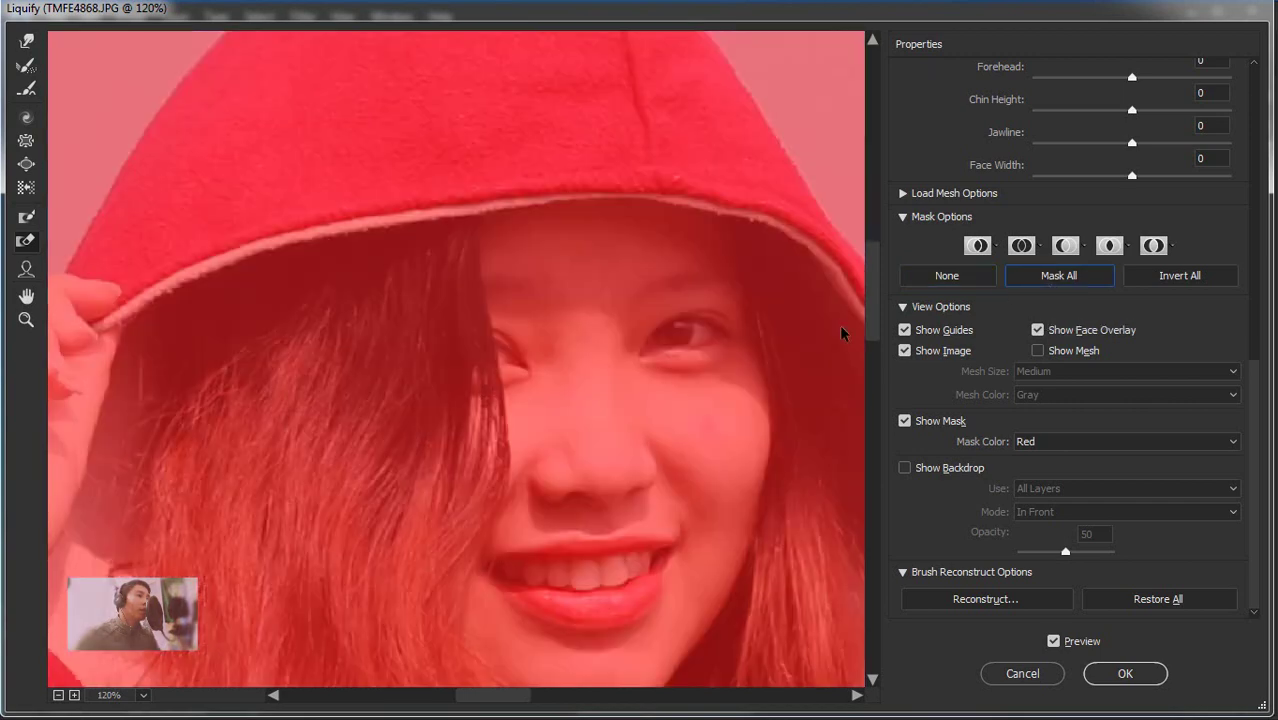
{"action": "left_click", "coordinate": [26, 242]}
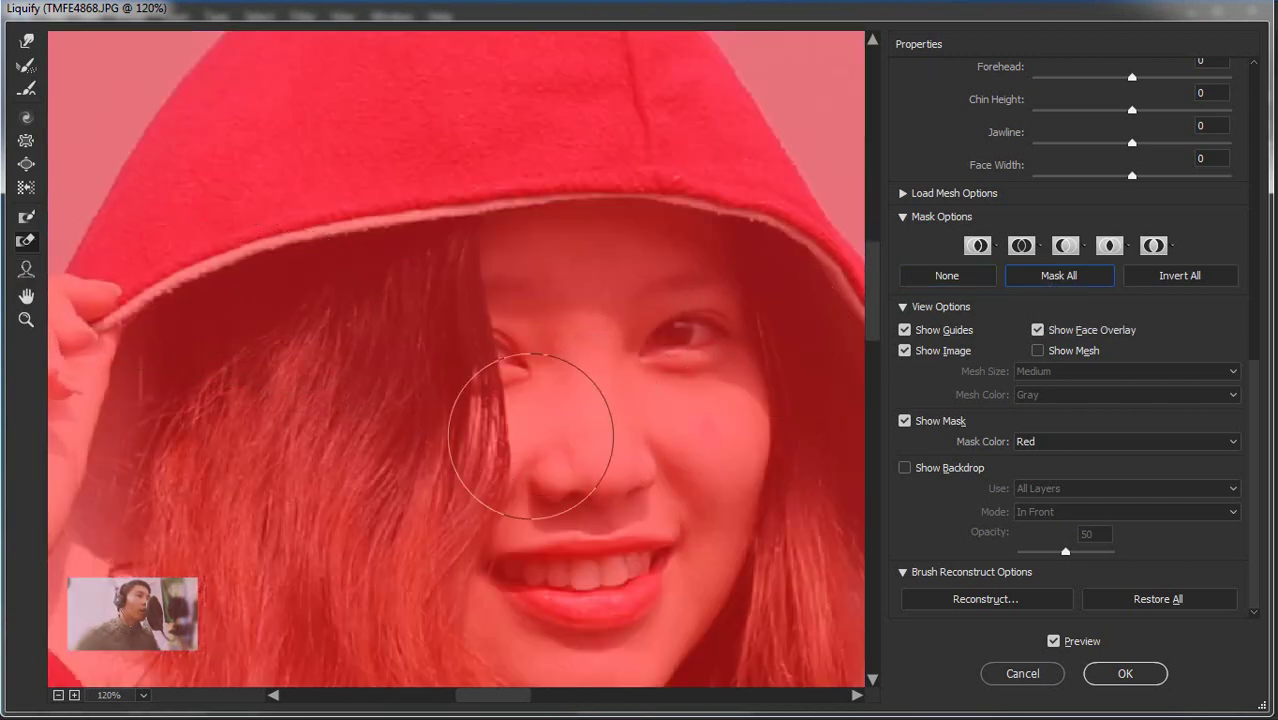
{"action": "left_click_drag", "start_coordinate": [598, 472], "coordinate": [580, 490]}
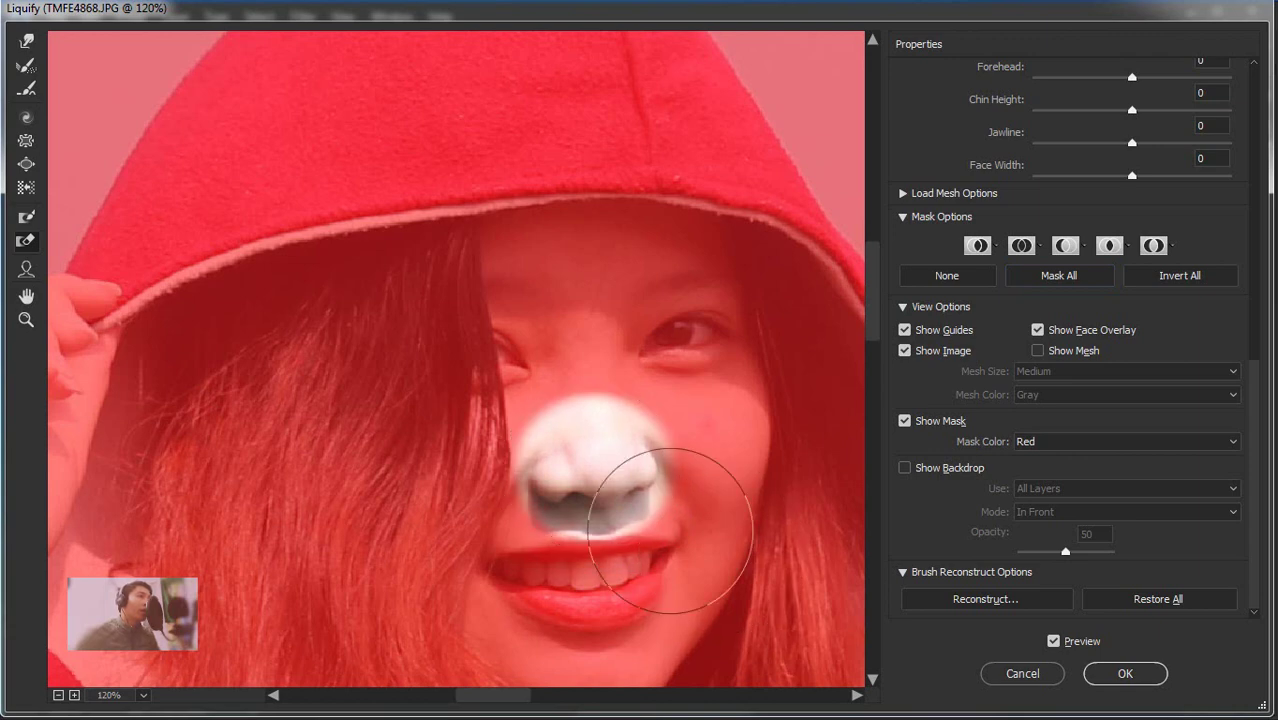
Remove the freeze mask entirely with None and zoom the preview to 120%
{"action": "scroll", "coordinate": [633, 433], "scroll_direction": "up", "scroll_amount": 2}
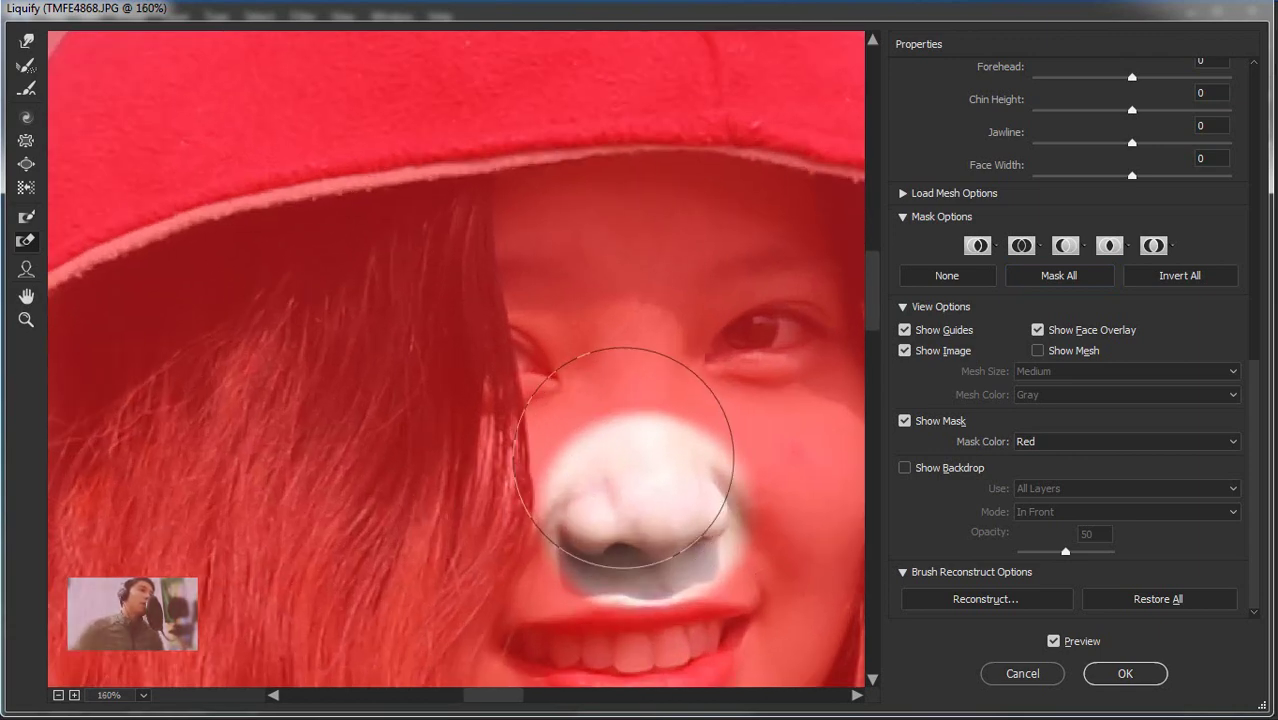
{"action": "scroll", "coordinate": [641, 442], "scroll_direction": "up", "scroll_amount": 1}
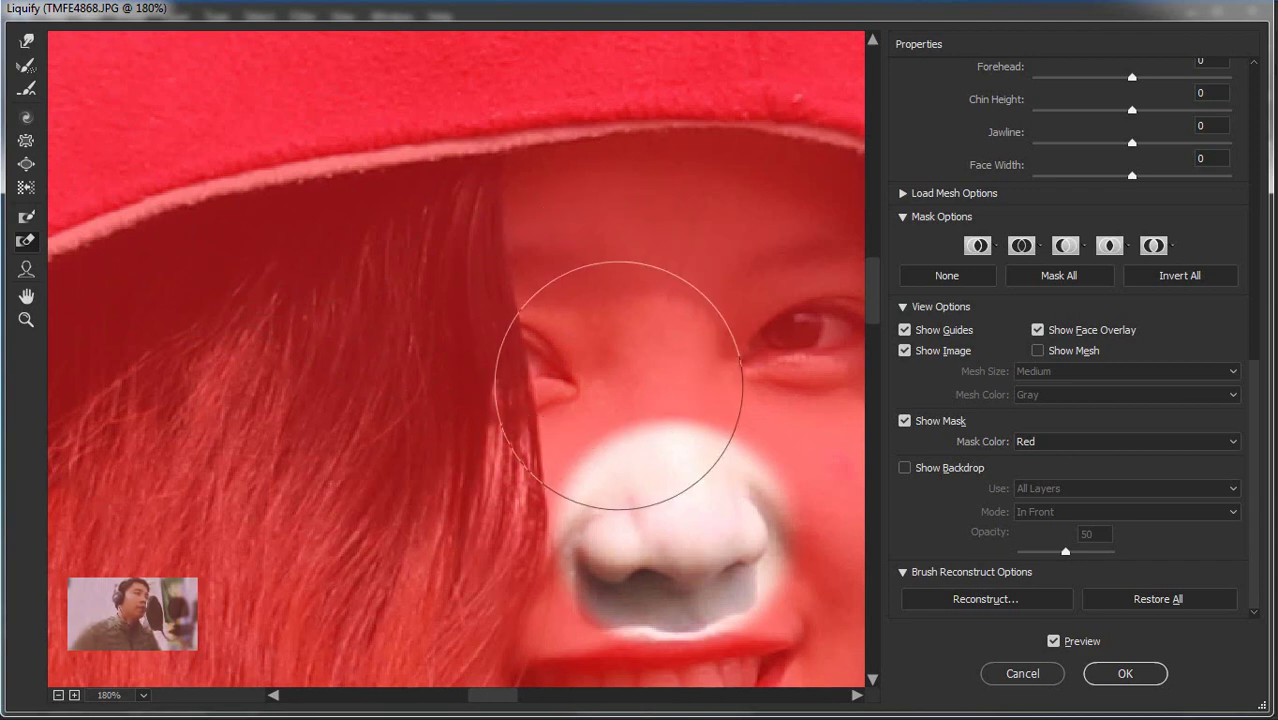
{"action": "scroll", "coordinate": [590, 372], "scroll_direction": "down", "scroll_amount": 3}
{"action": "scroll", "coordinate": [603, 377], "scroll_direction": "down", "scroll_amount": 3}
{"action": "scroll", "coordinate": [605, 388], "scroll_direction": "down", "scroll_amount": 2}
{"action": "scroll", "coordinate": [606, 396], "scroll_direction": "down", "scroll_amount": 1}
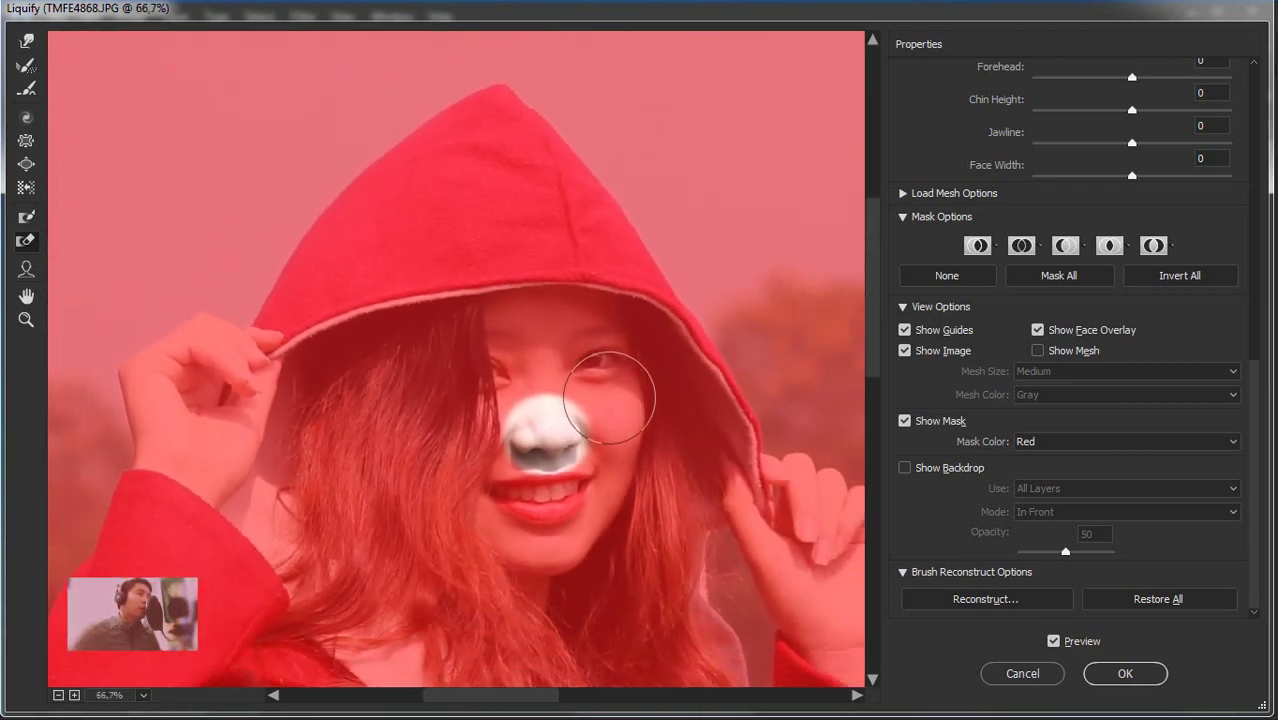
{"action": "left_click", "coordinate": [958, 279]}
{"action": "scroll", "coordinate": [598, 397], "scroll_direction": "down", "scroll_amount": 1}
{"action": "scroll", "coordinate": [598, 397], "scroll_direction": "up", "scroll_amount": 2}
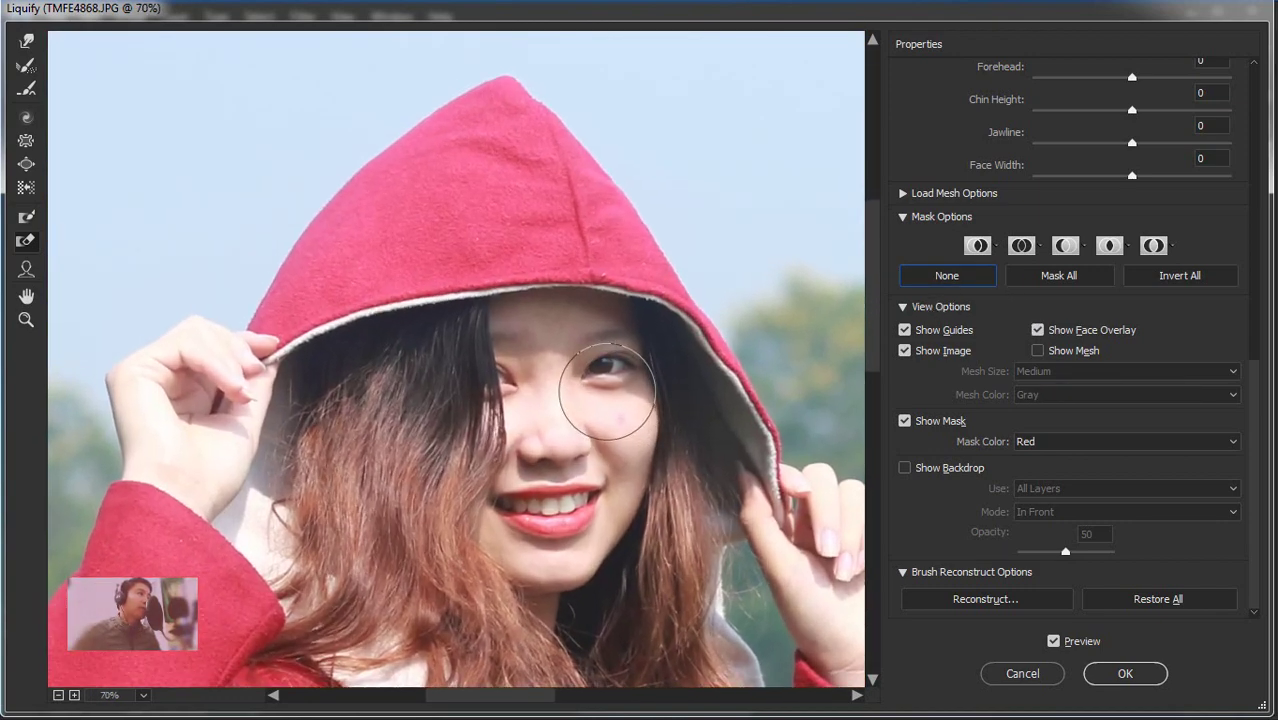
{"action": "scroll", "coordinate": [600, 394], "scroll_direction": "up", "scroll_amount": 2}
{"action": "scroll", "coordinate": [594, 410], "scroll_direction": "up", "scroll_amount": 2}
{"action": "scroll", "coordinate": [580, 470], "scroll_direction": "up", "scroll_amount": 1}
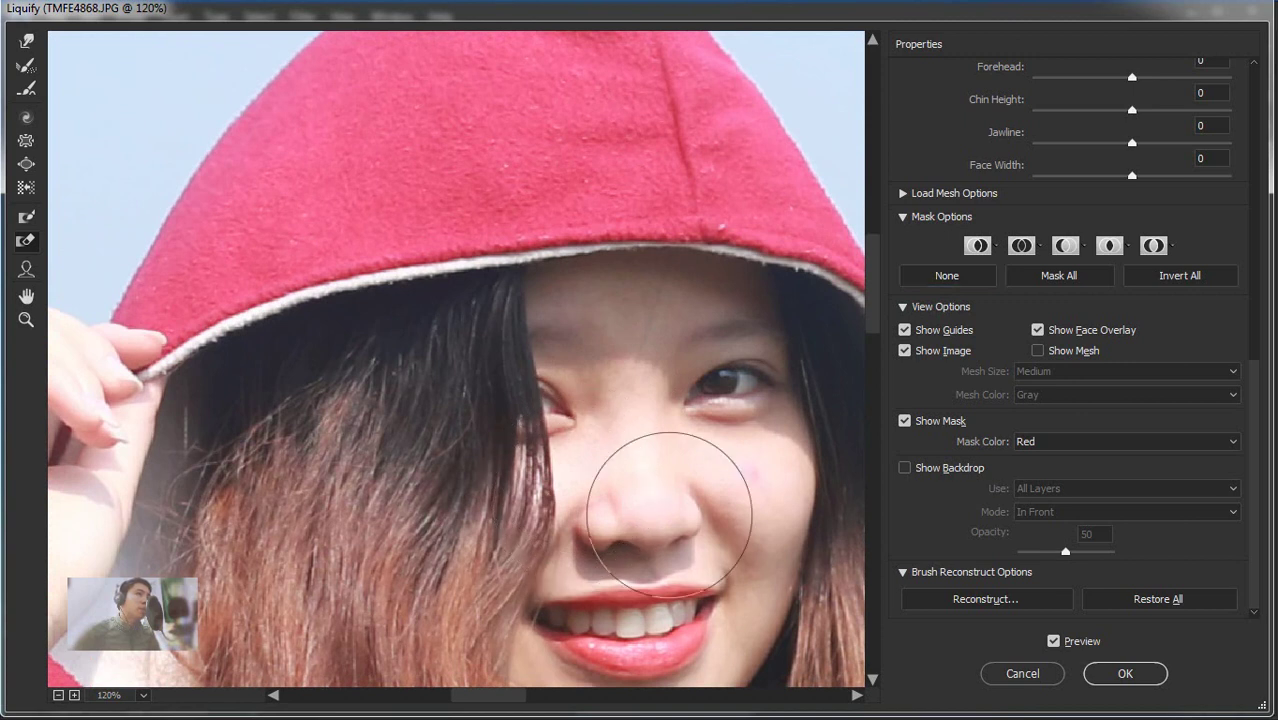
Freeze the nose, cheek and eye, then try mask colours before settling on Yellow
{"action": "left_click", "coordinate": [38, 222]}
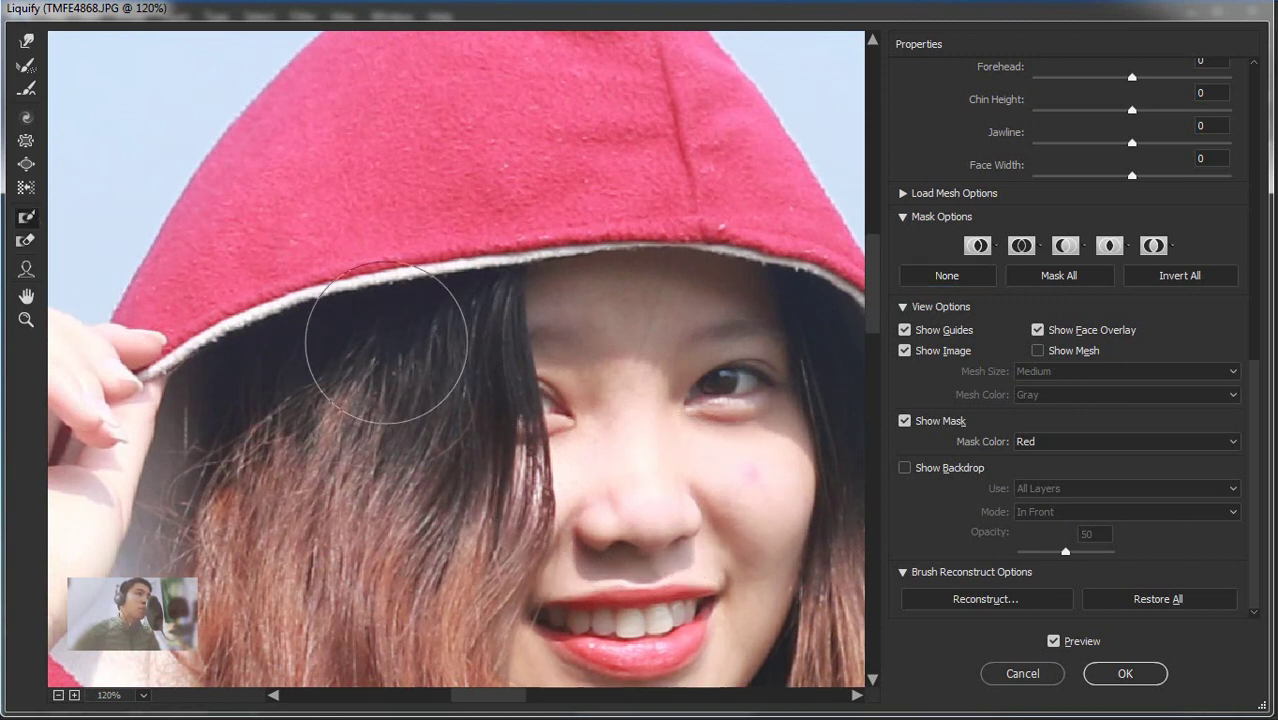
{"action": "mouse_move", "coordinate": [480, 430]}
{"action": "left_mouse_down"}
{"action": "mouse_move", "coordinate": [670, 485]}
{"action": "mouse_move", "coordinate": [656, 456]}
{"action": "mouse_move", "coordinate": [744, 518]}
{"action": "mouse_move", "coordinate": [540, 560]}
{"action": "mouse_move", "coordinate": [613, 428]}
{"action": "mouse_move", "coordinate": [633, 357]}
{"action": "mouse_move", "coordinate": [740, 378]}
{"action": "mouse_move", "coordinate": [633, 277]}
{"action": "mouse_move", "coordinate": [465, 414]}
{"action": "mouse_move", "coordinate": [693, 590]}
{"action": "mouse_move", "coordinate": [773, 432]}
{"action": "left_mouse_up"}
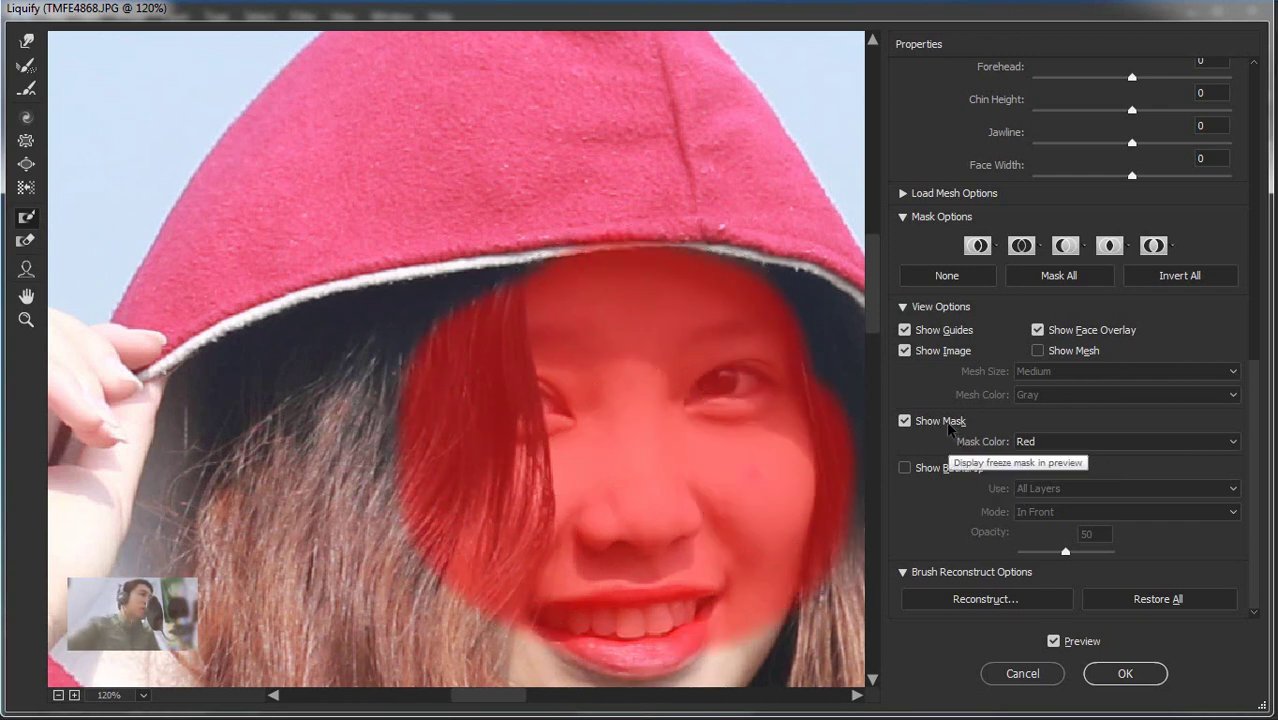
{"action": "left_click", "coordinate": [1072, 443]}
{"action": "left_click", "coordinate": [1030, 462]}
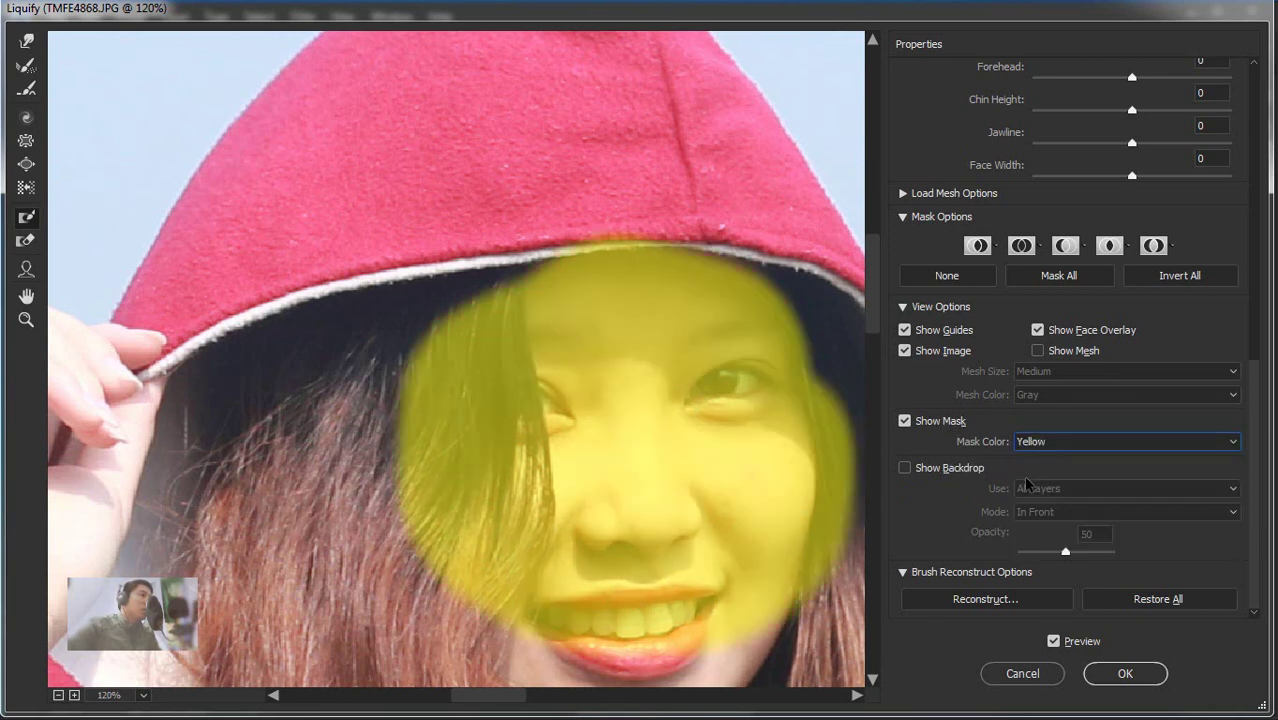
{"action": "left_click", "coordinate": [1053, 443]}
{"action": "left_click", "coordinate": [1032, 488]}
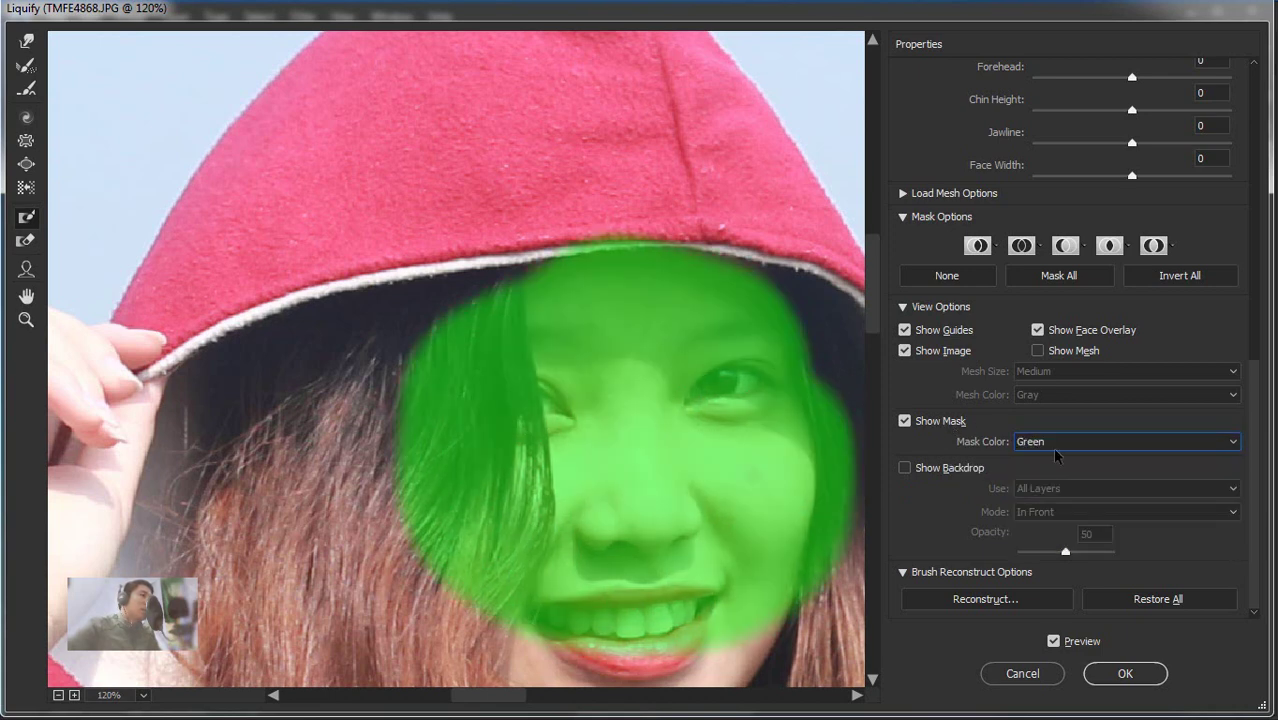
{"action": "left_click", "coordinate": [1055, 450]}
{"action": "key", "text": "Down"}
{"action": "key", "text": "Down"}
{"action": "key", "text": "Return"}
{"action": "left_click", "coordinate": [1098, 446]}
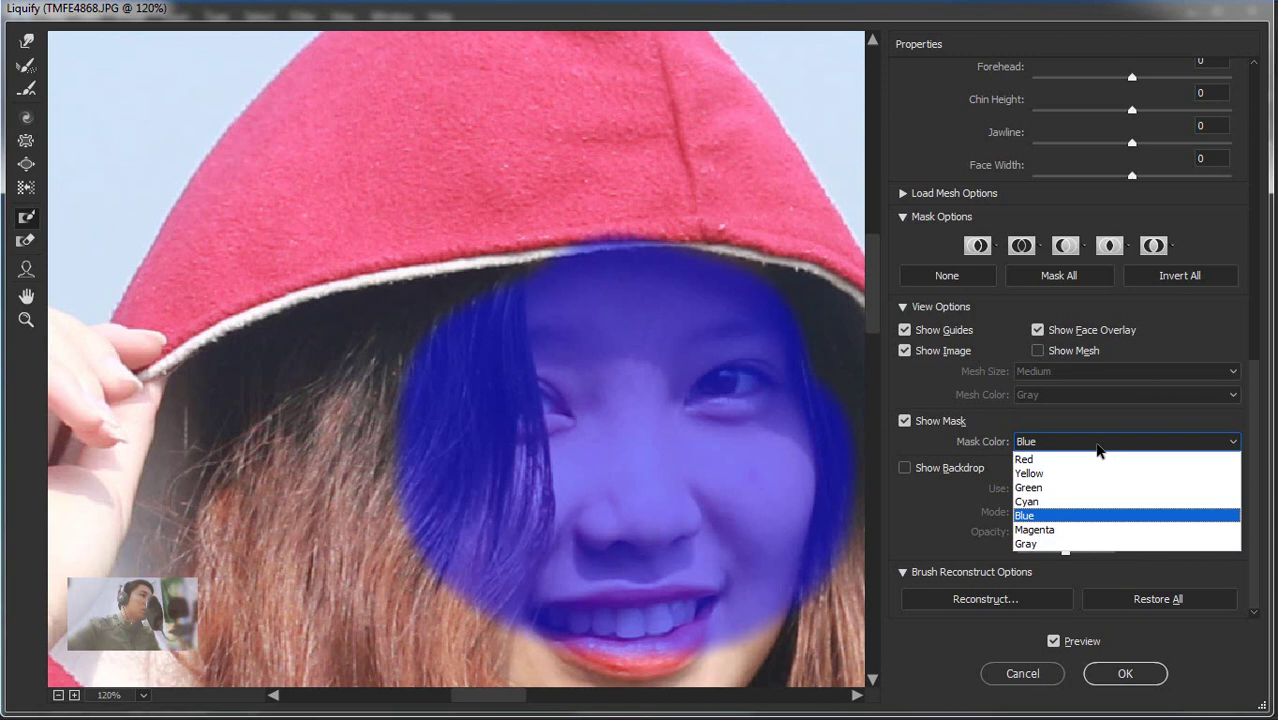
{"action": "left_click", "coordinate": [1038, 530]}
{"action": "left_click", "coordinate": [1080, 450]}
{"action": "left_click", "coordinate": [1038, 541]}
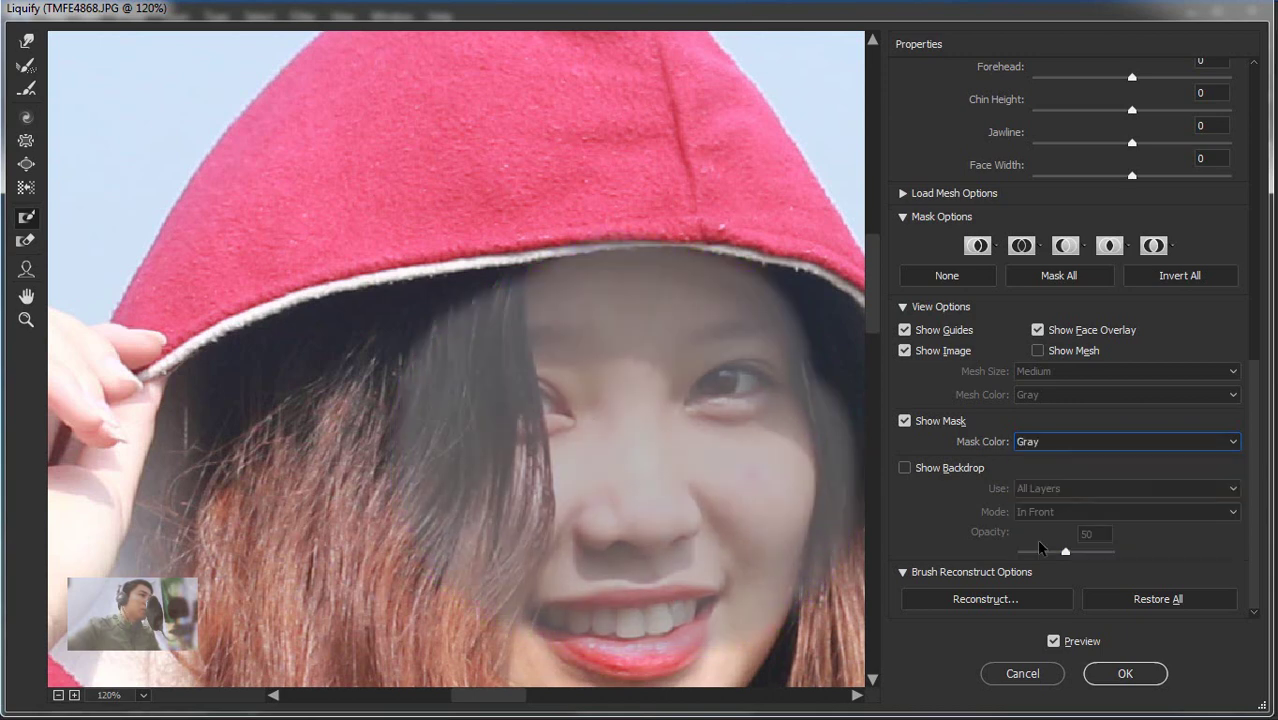
{"action": "left_click", "coordinate": [1090, 445]}
{"action": "left_click", "coordinate": [1056, 471]}
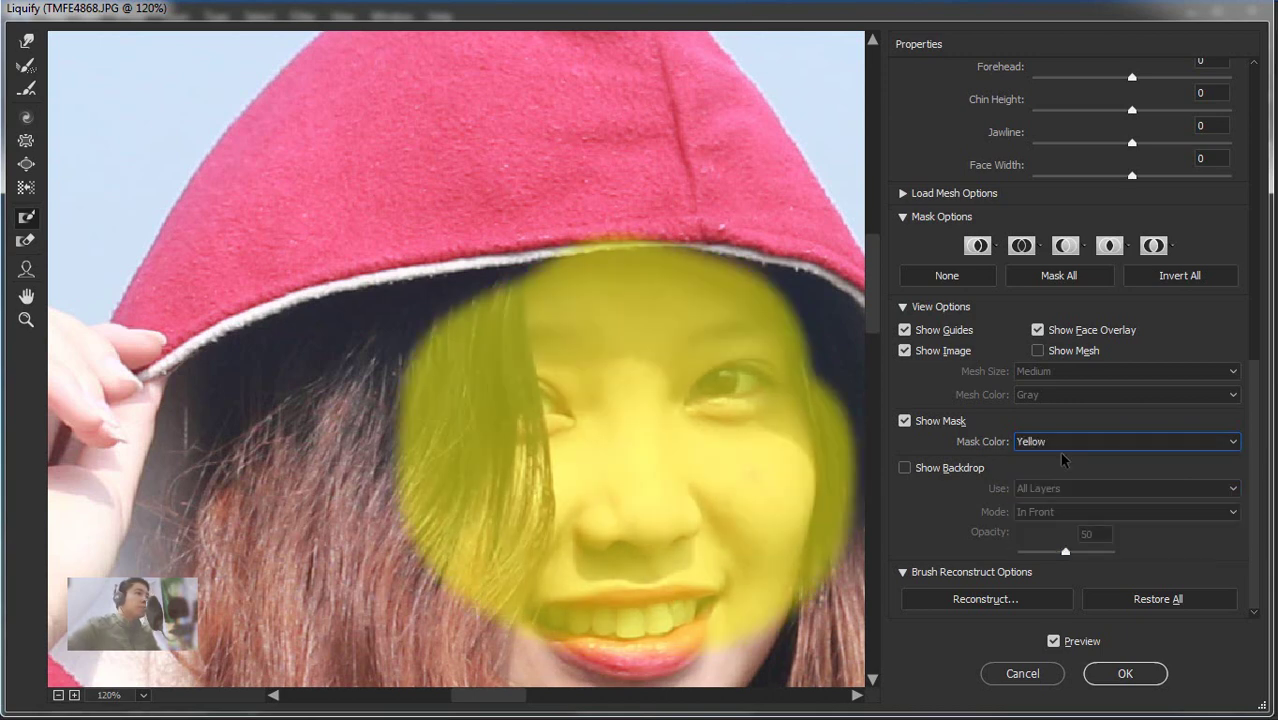
Clear the mask with None, turn on Show Mesh and set Mesh Color to Yellow
{"action": "left_click", "coordinate": [959, 279]}
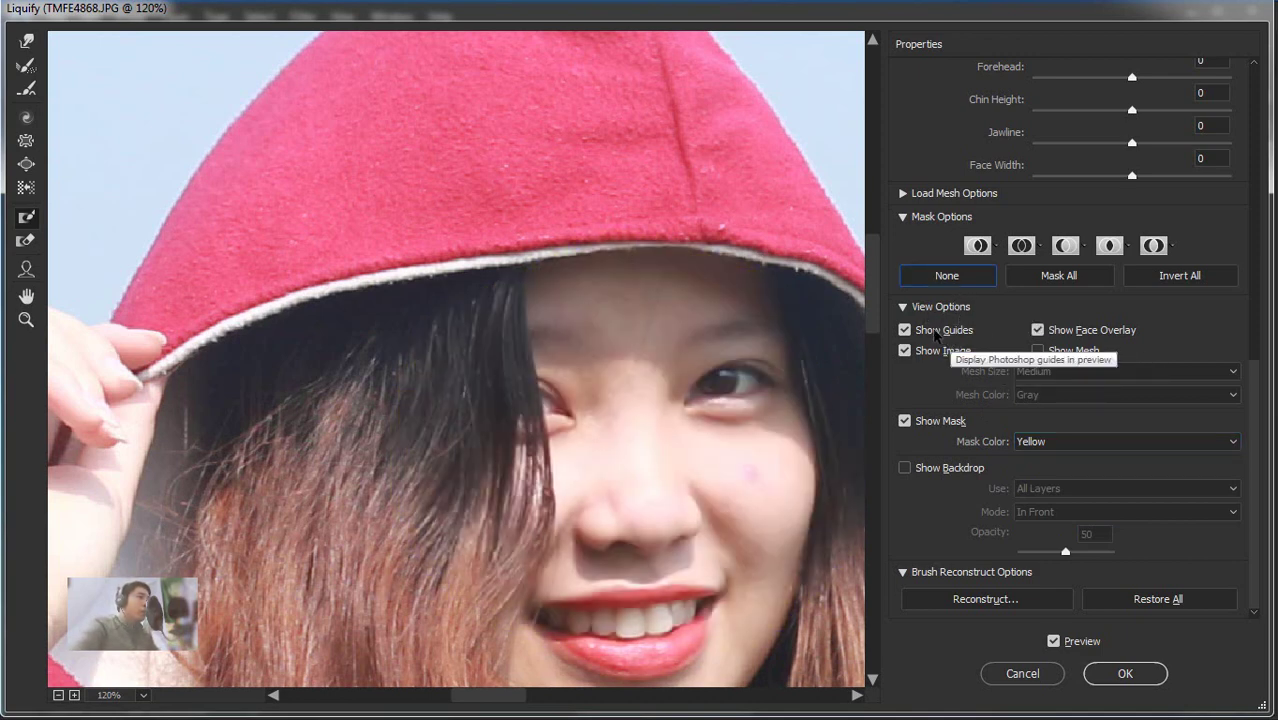
{"action": "left_click", "coordinate": [904, 330]}
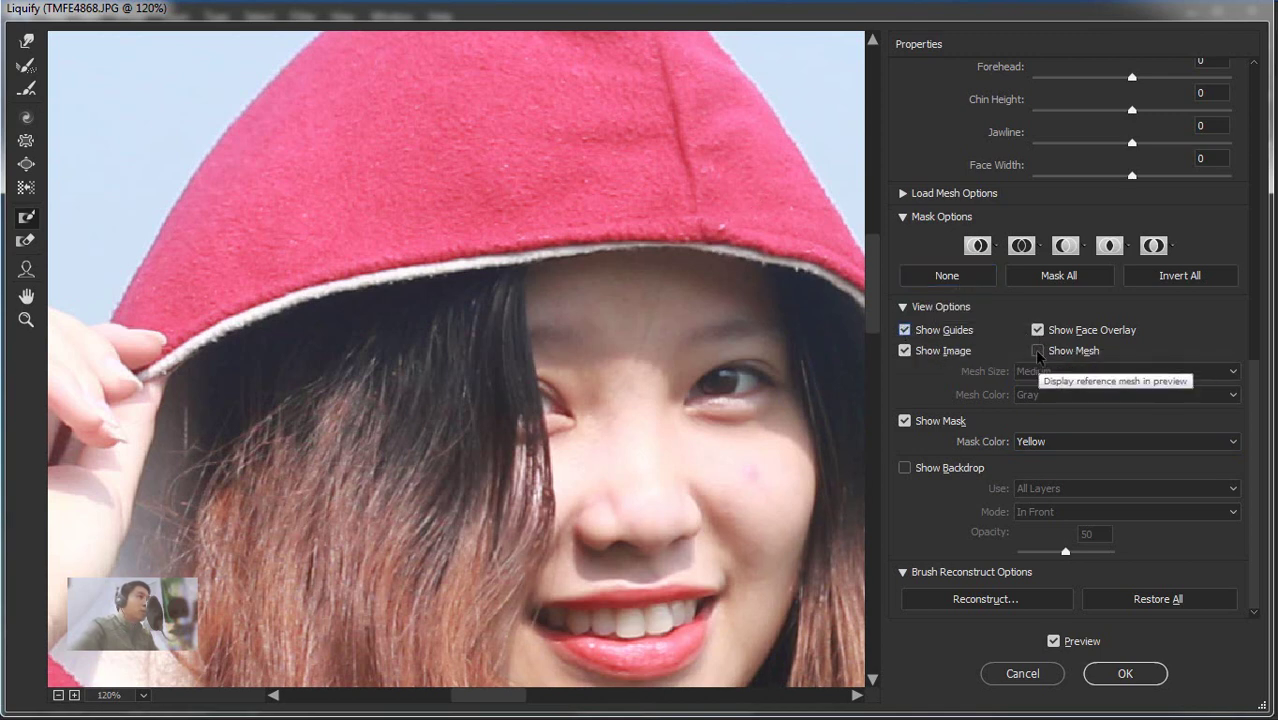
{"action": "left_click", "coordinate": [1038, 350]}
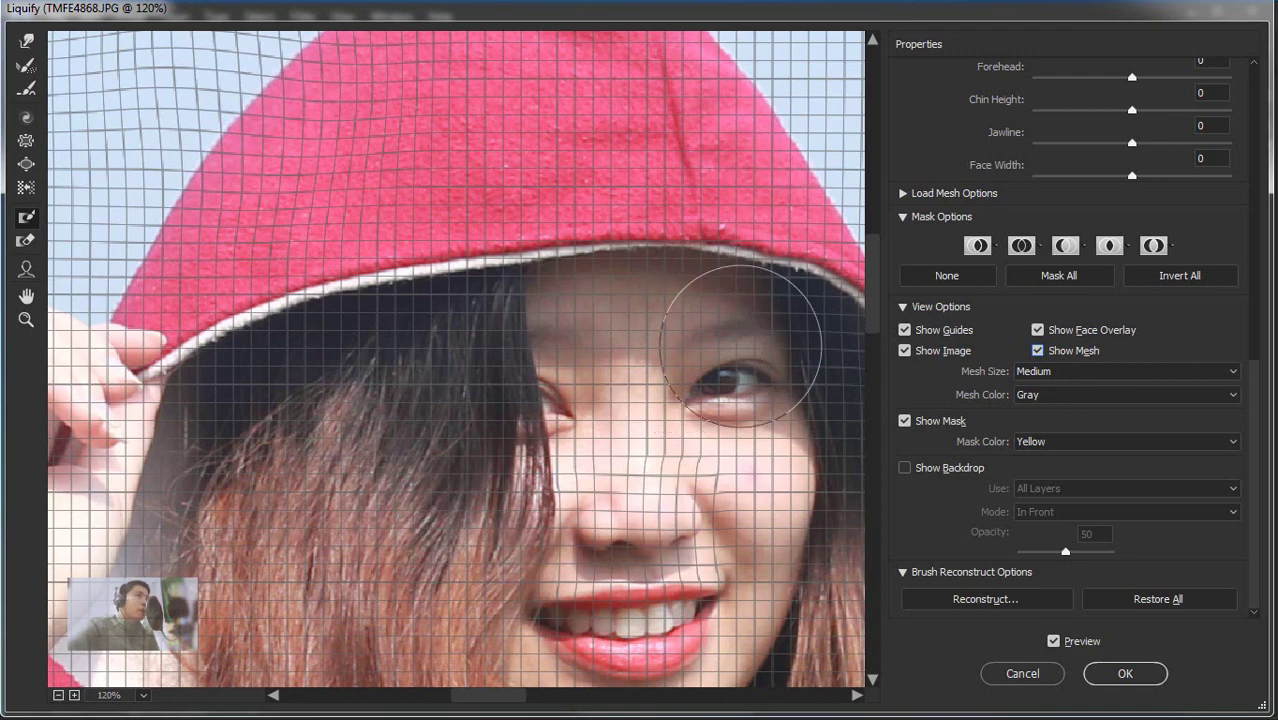
{"action": "scroll", "coordinate": [676, 334], "scroll_direction": "up", "scroll_amount": 1}
{"action": "scroll", "coordinate": [709, 364], "scroll_direction": "up", "scroll_amount": 1}
{"action": "left_click", "coordinate": [1068, 394]}
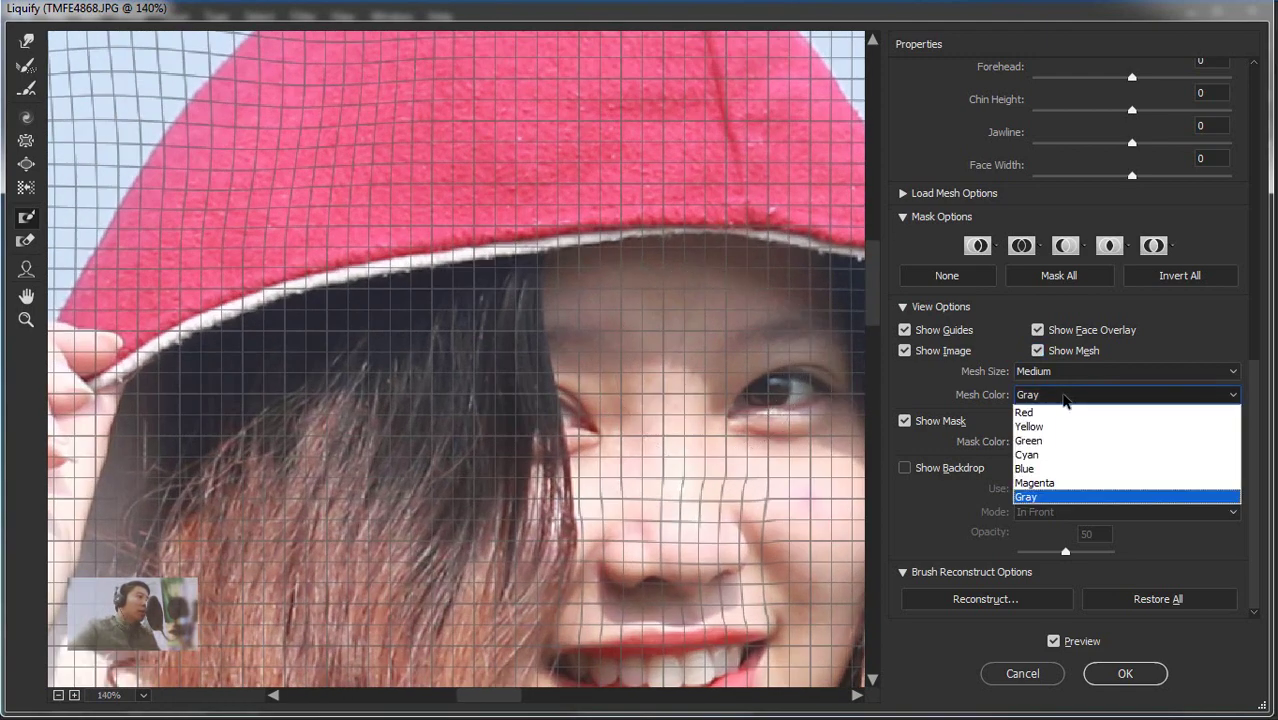
{"action": "left_click", "coordinate": [1030, 422]}
{"action": "key", "text": "Down"}
{"action": "key", "text": "Down"}
{"action": "key", "text": "Down"}
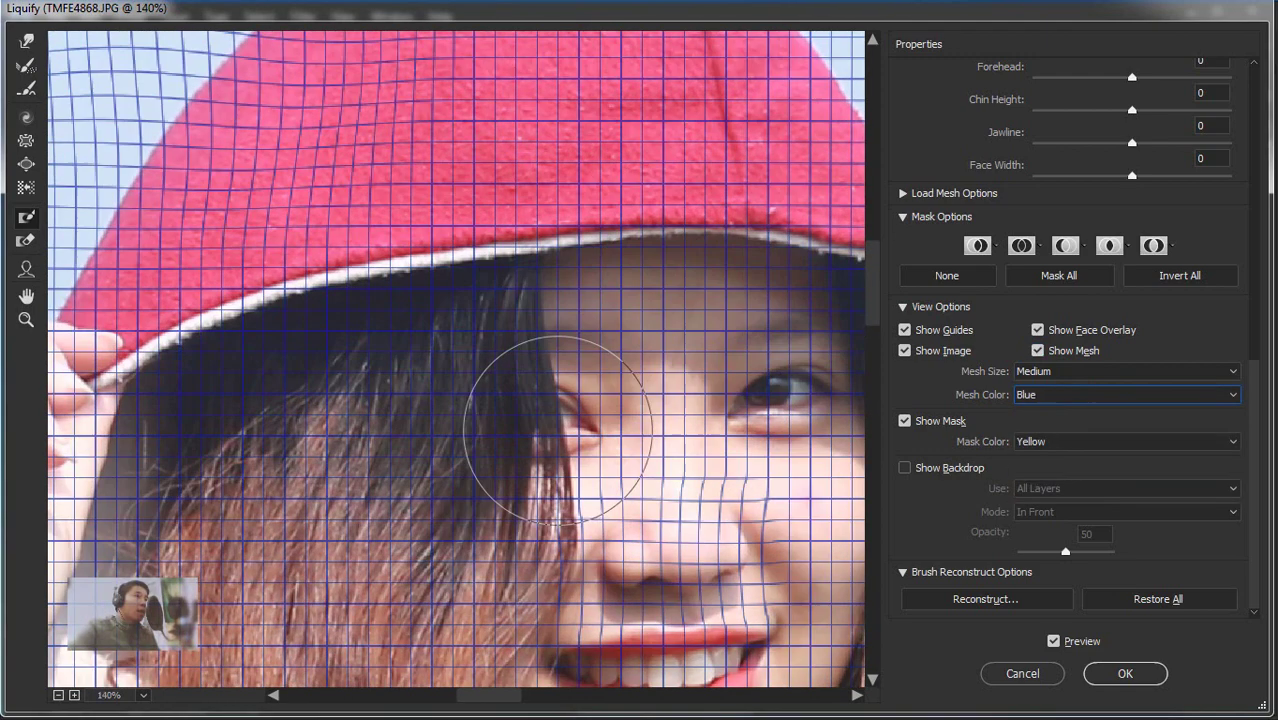
{"action": "key", "text": "Down"}
{"action": "key", "text": "Down"}
{"action": "left_click", "coordinate": [1096, 398]}
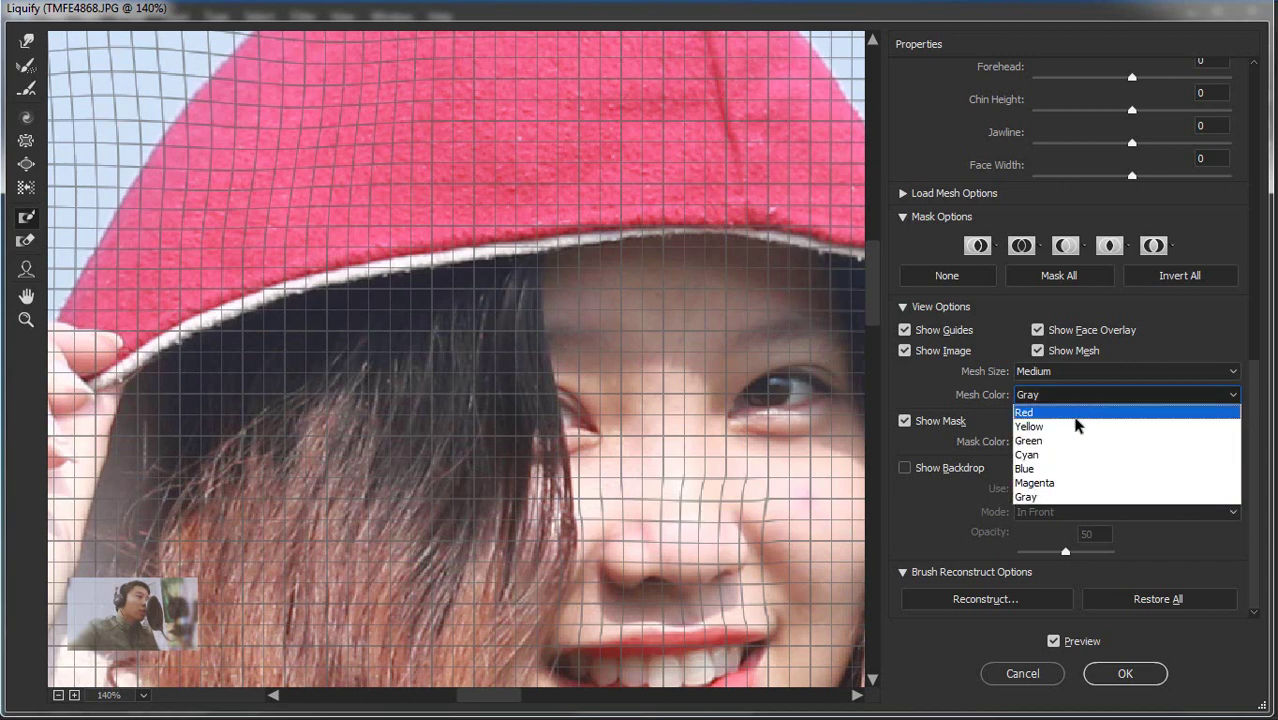
{"action": "left_click", "coordinate": [1062, 425]}
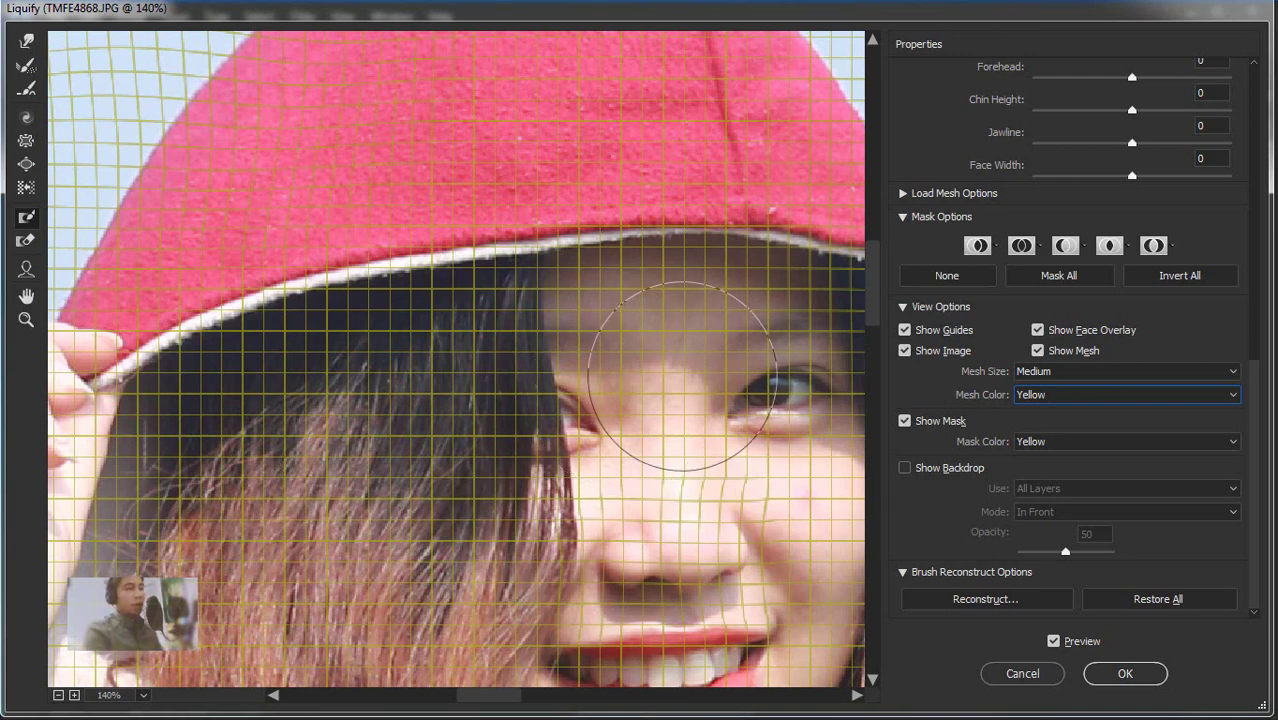
Zoom and pan the meshed preview from the red sleeve to the lips, nose and eyes
{"action": "key", "text": "ctrl+minus"}
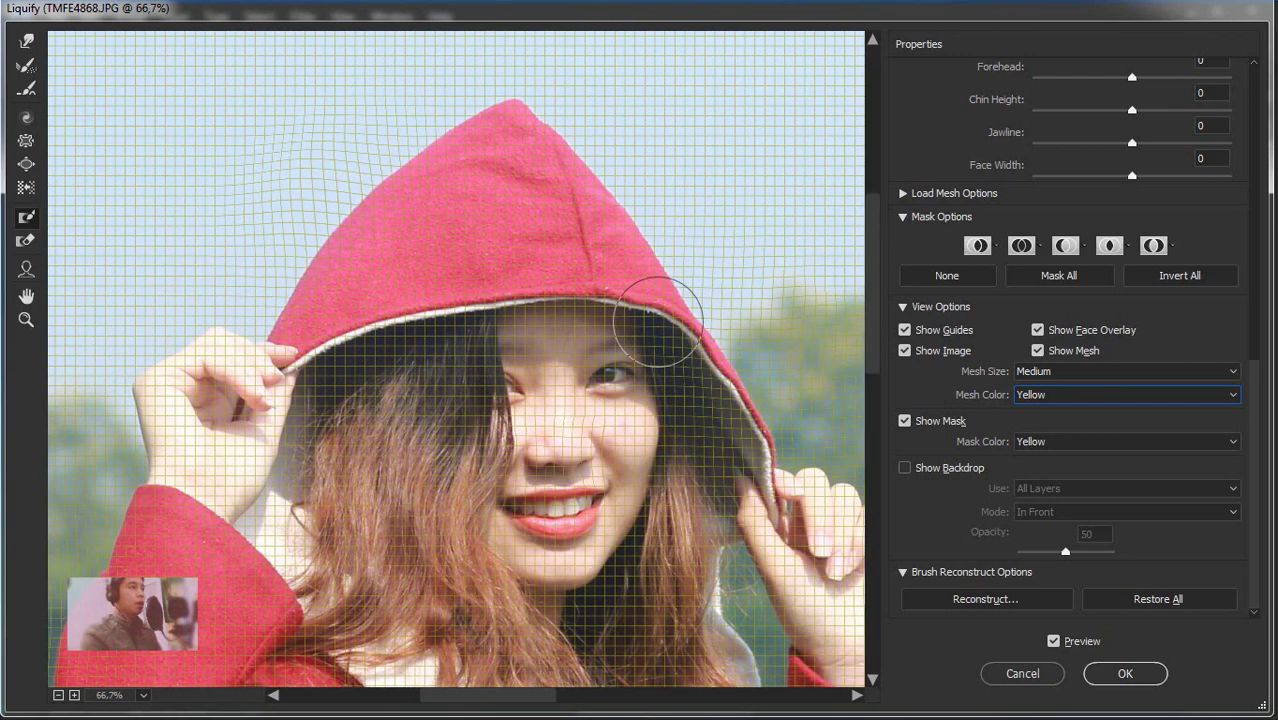
{"action": "left_click_drag", "start_coordinate": [687, 310], "coordinate": [606, 210]}
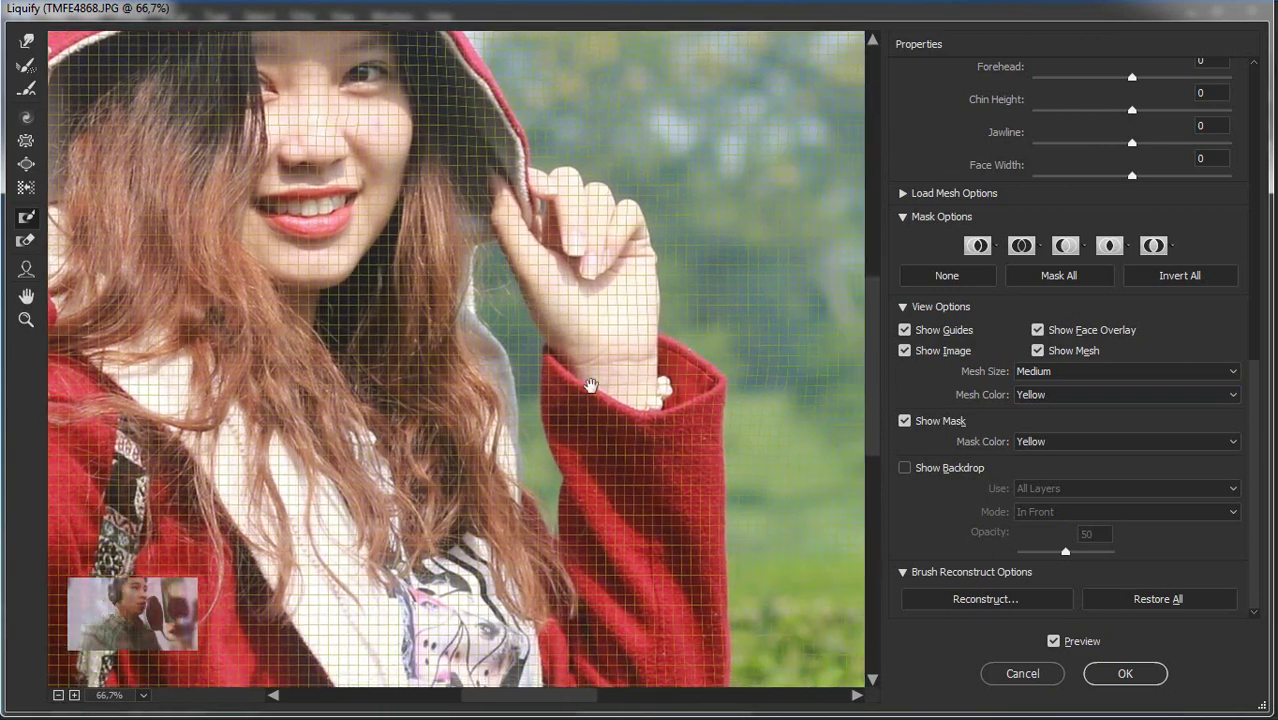
{"action": "left_click_drag", "start_coordinate": [591, 386], "coordinate": [608, 383]}
{"action": "key", "text": "ctrl+plus"}
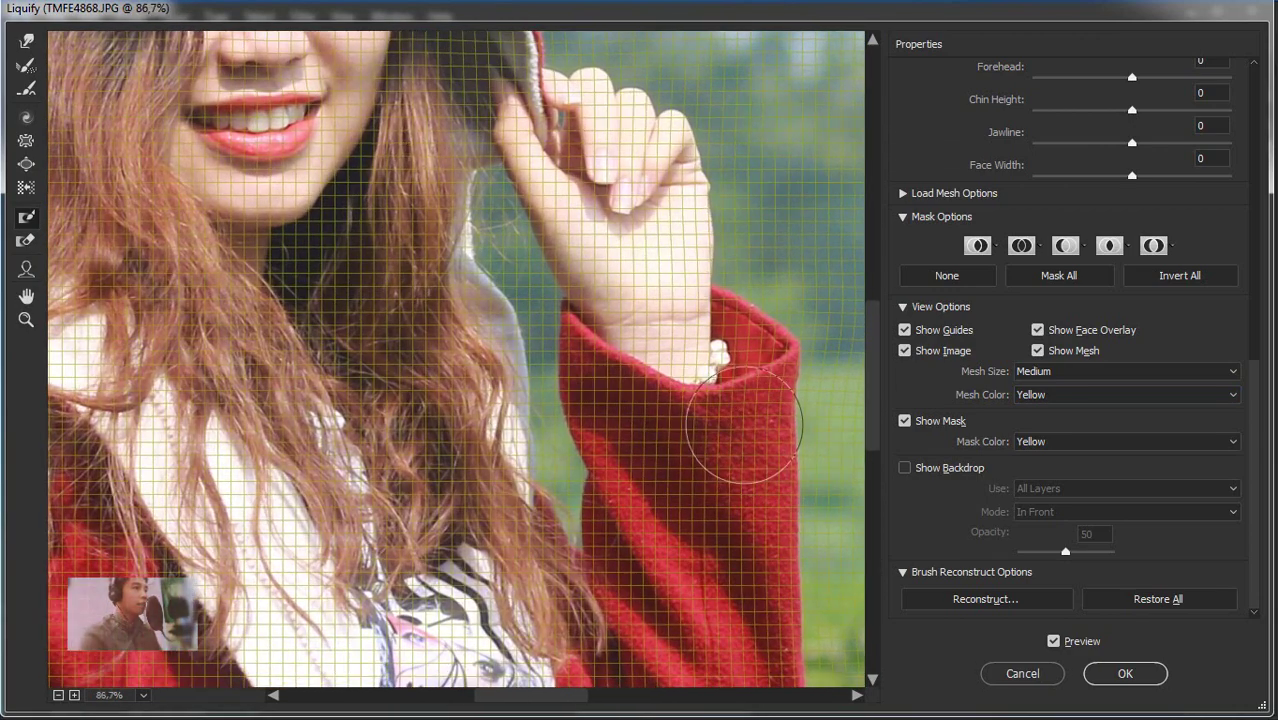
{"action": "key", "text": "ctrl+plus"}
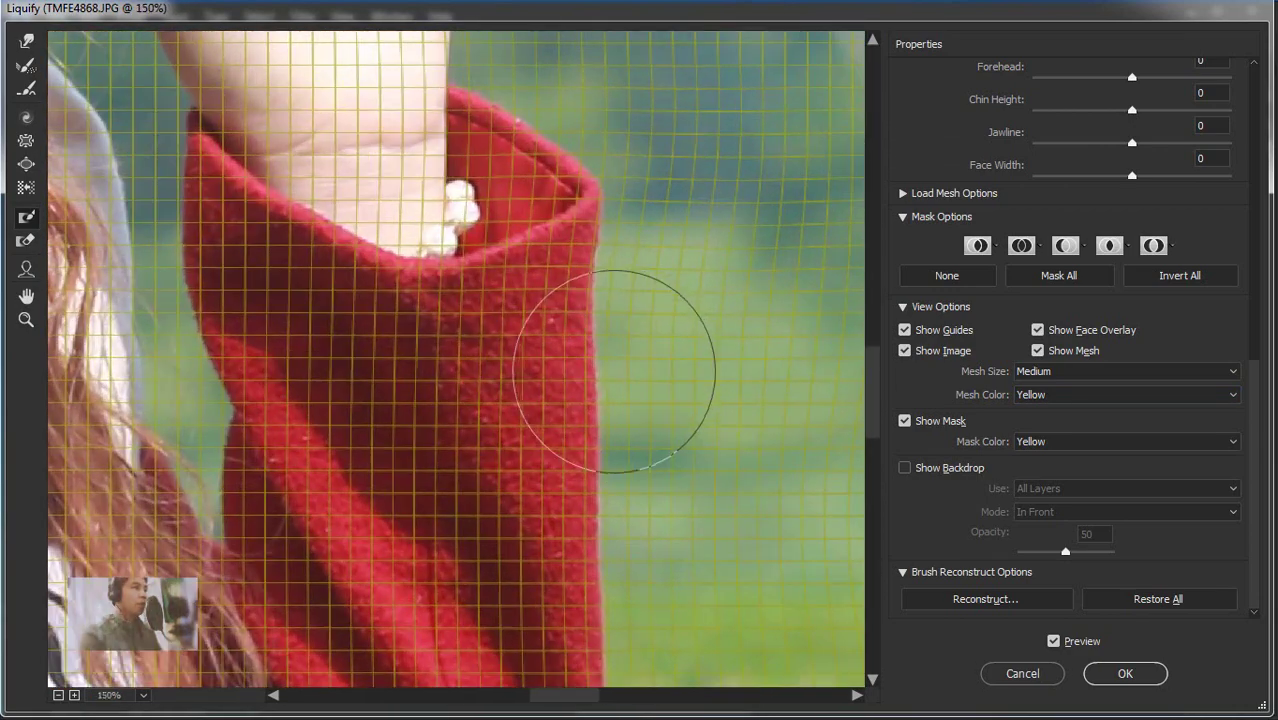
{"action": "left_click_drag", "start_coordinate": [677, 313], "coordinate": [554, 375]}
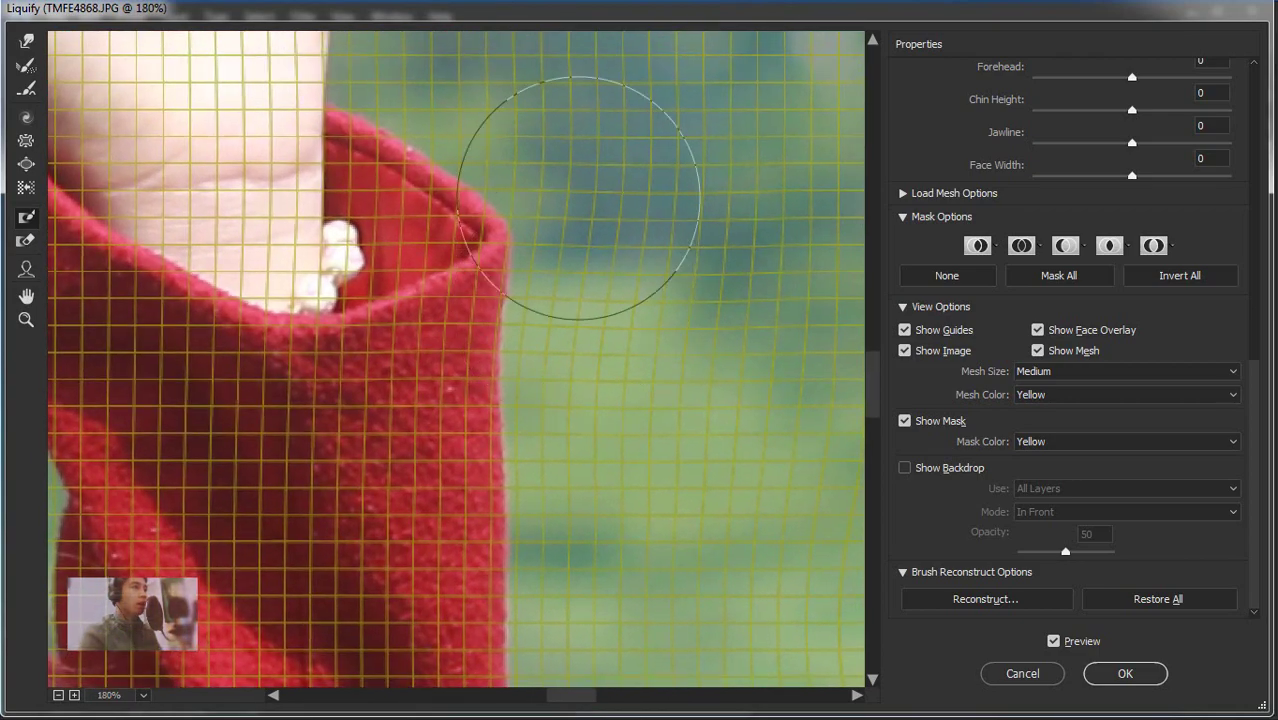
{"action": "mouse_move", "coordinate": [570, 494]}
{"action": "left_mouse_down"}
{"action": "mouse_move", "coordinate": [656, 365]}
{"action": "mouse_move", "coordinate": [770, 357]}
{"action": "left_mouse_up"}
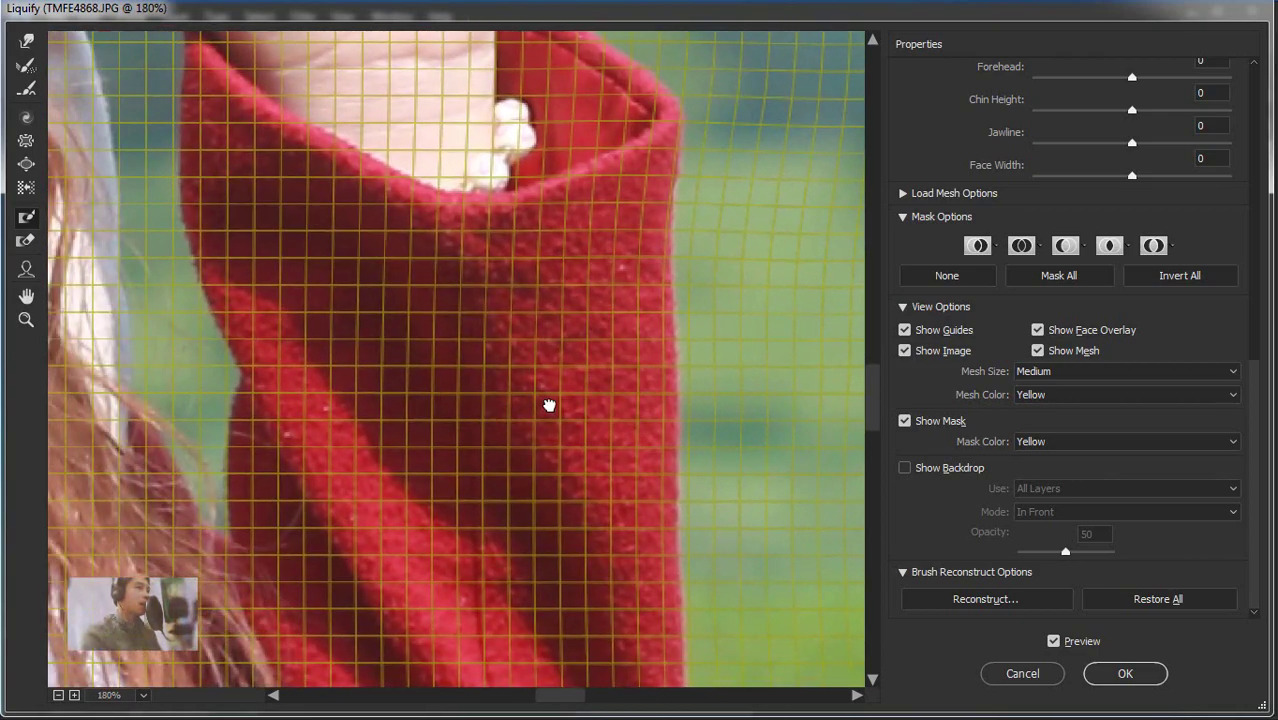
{"action": "left_click_drag", "start_coordinate": [550, 405], "coordinate": [800, 413]}
{"action": "left_click_drag", "start_coordinate": [428, 342], "coordinate": [650, 350]}
{"action": "mouse_move", "coordinate": [461, 367]}
{"action": "left_mouse_down"}
{"action": "mouse_move", "coordinate": [491, 322]}
{"action": "mouse_move", "coordinate": [478, 316]}
{"action": "left_mouse_up"}
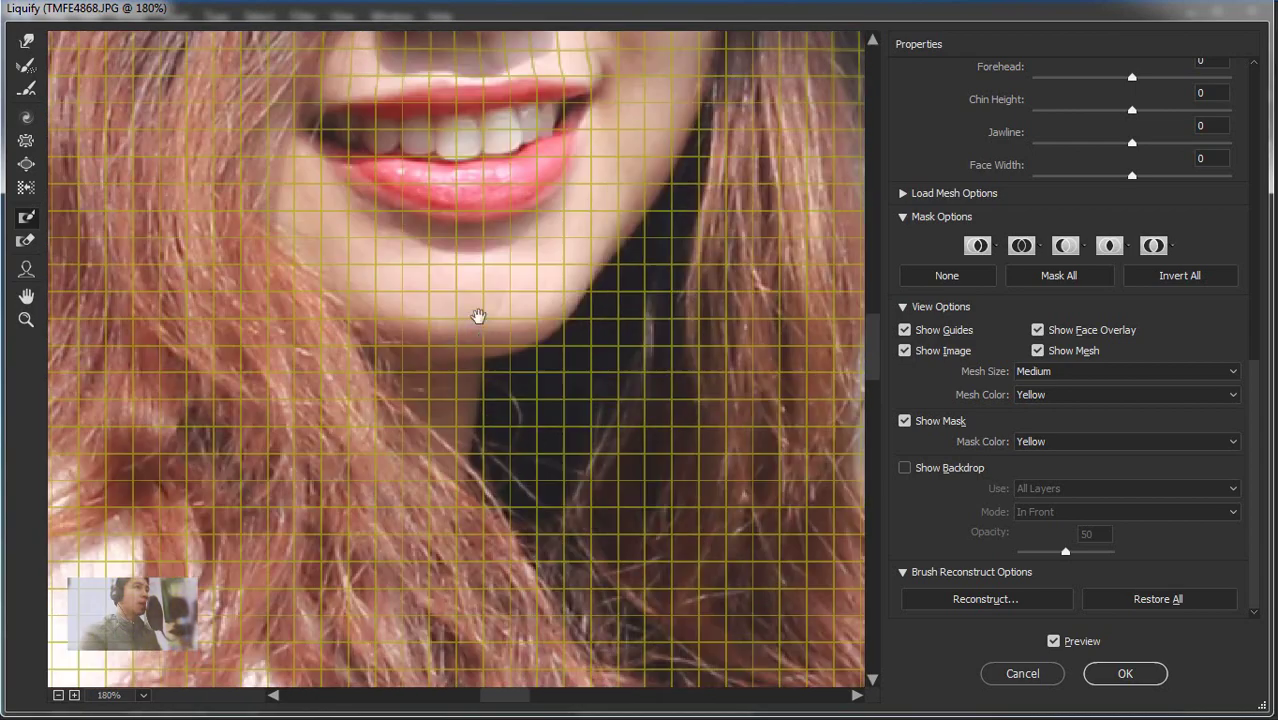
{"action": "mouse_move", "coordinate": [538, 347]}
{"action": "left_mouse_down"}
{"action": "mouse_move", "coordinate": [650, 451]}
{"action": "mouse_move", "coordinate": [508, 418]}
{"action": "left_mouse_up"}
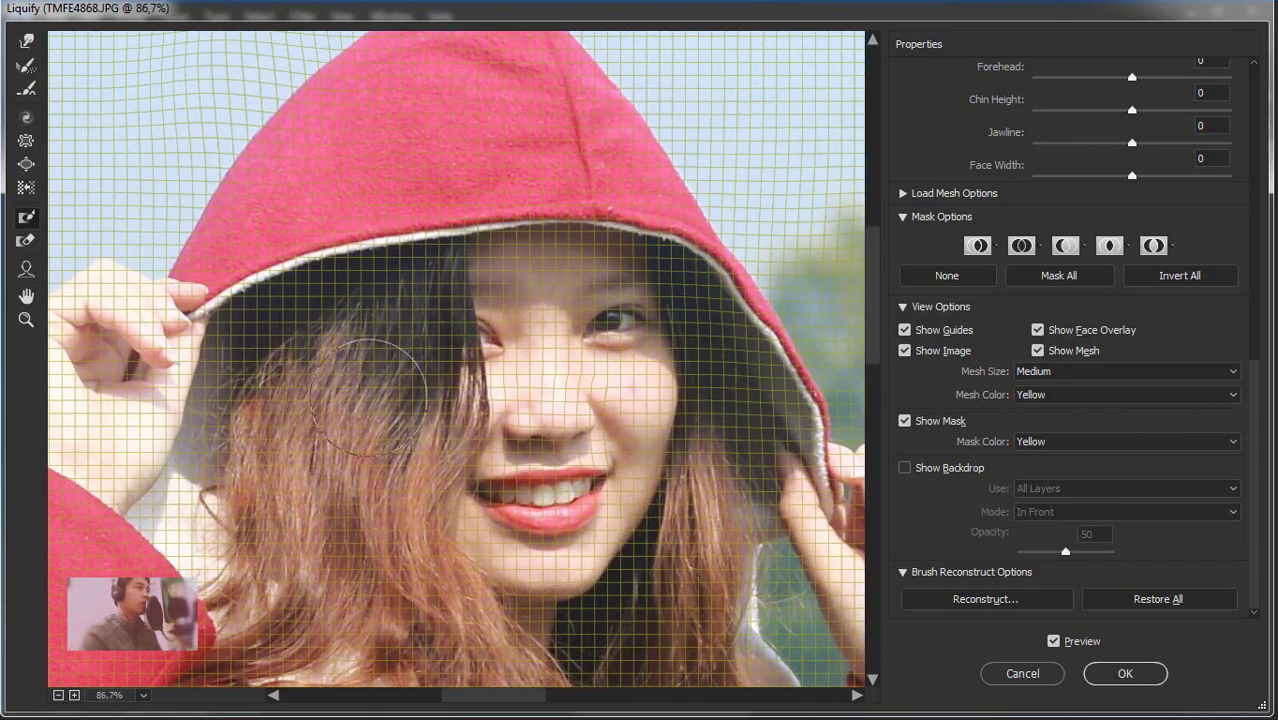
{"action": "scroll", "coordinate": [557, 397], "scroll_direction": "down", "scroll_amount": 2}
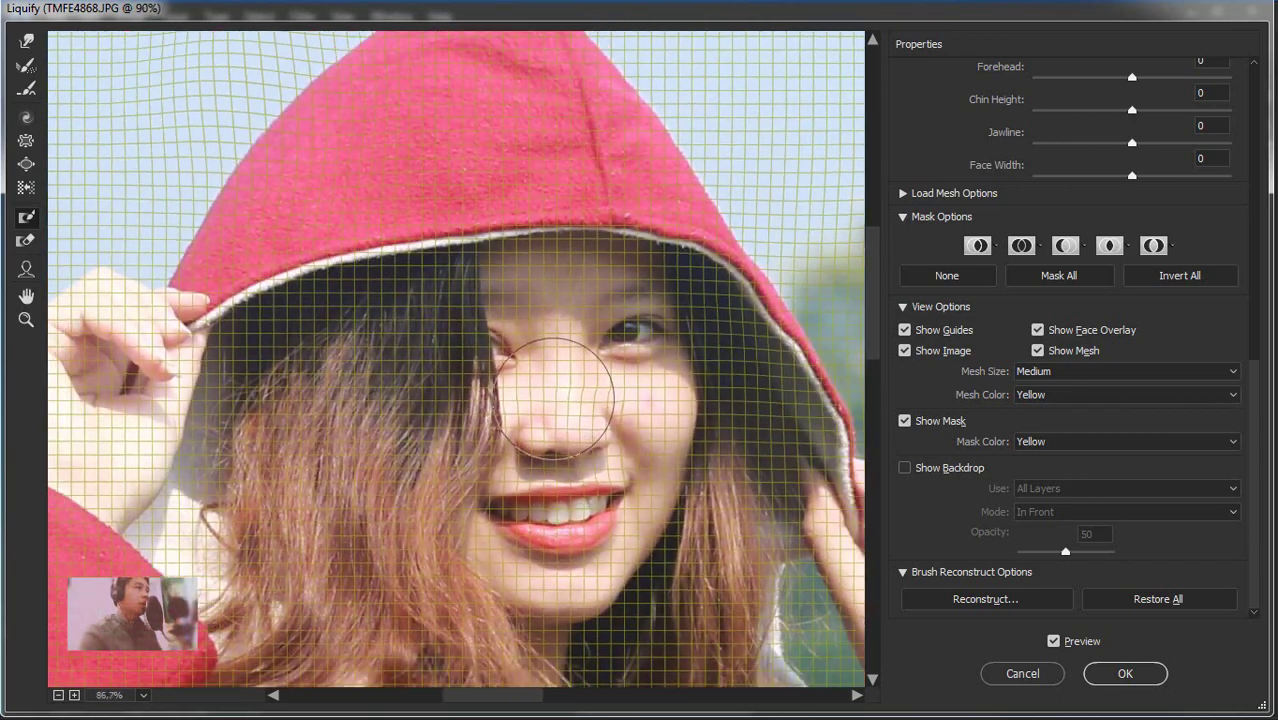
{"action": "left_click", "coordinate": [1037, 351]}
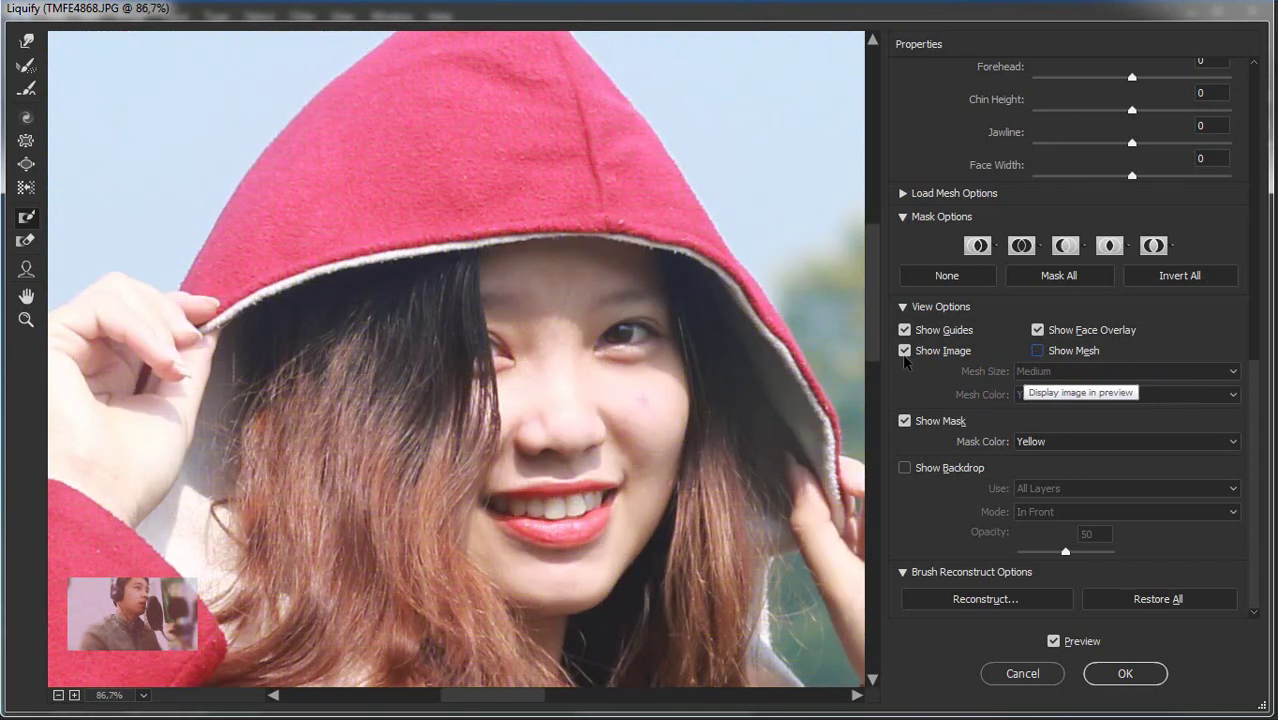
{"action": "left_click", "coordinate": [904, 351]}
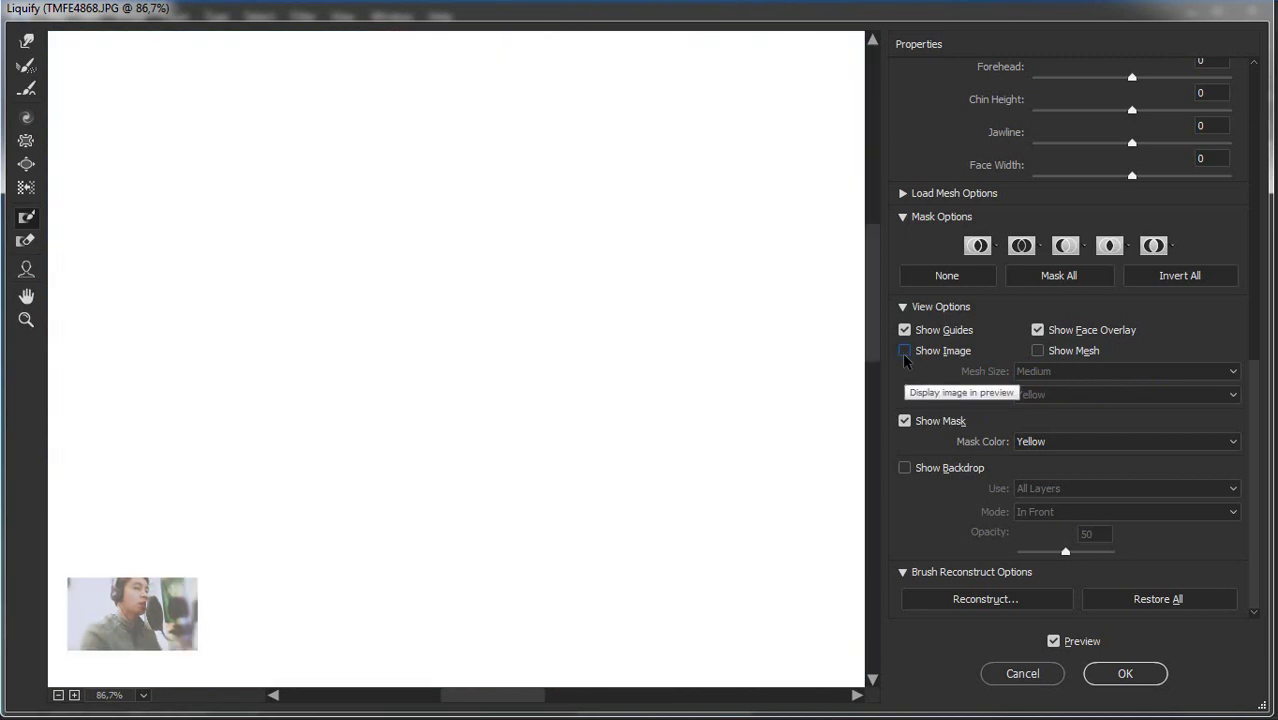
{"action": "left_click", "coordinate": [904, 358]}
{"action": "left_click", "coordinate": [904, 358]}
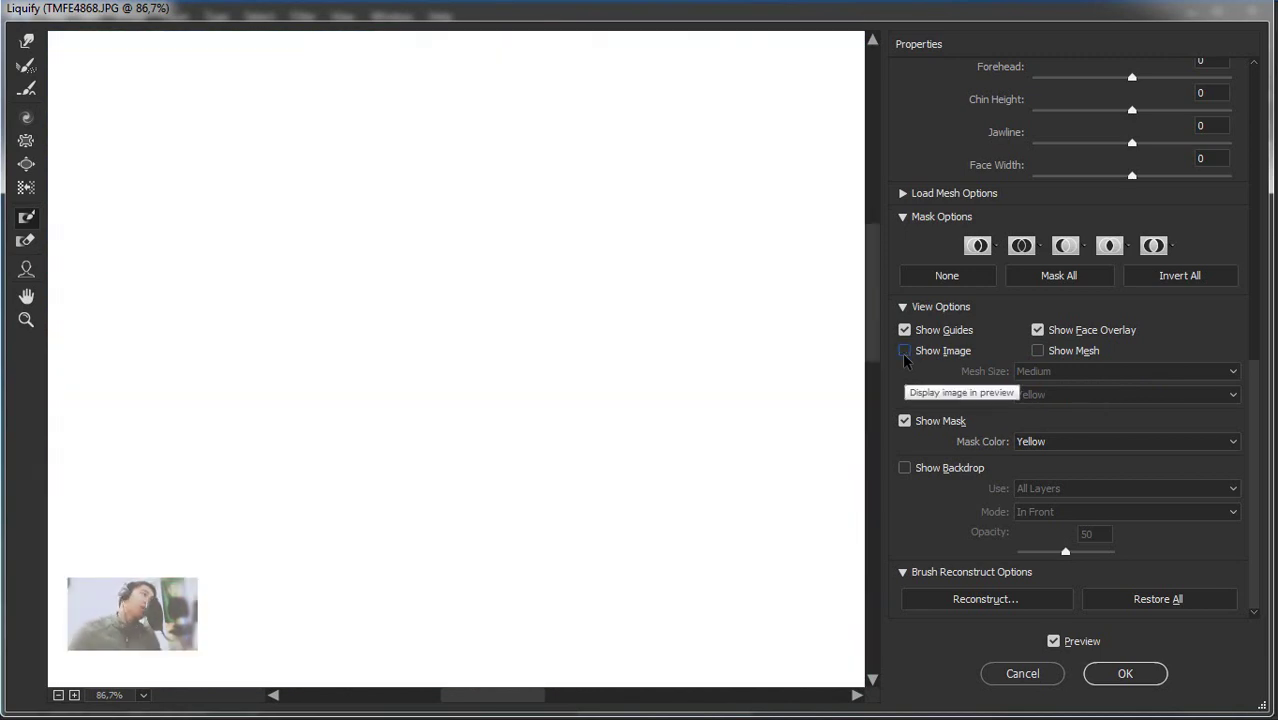
{"action": "left_click", "coordinate": [904, 356]}
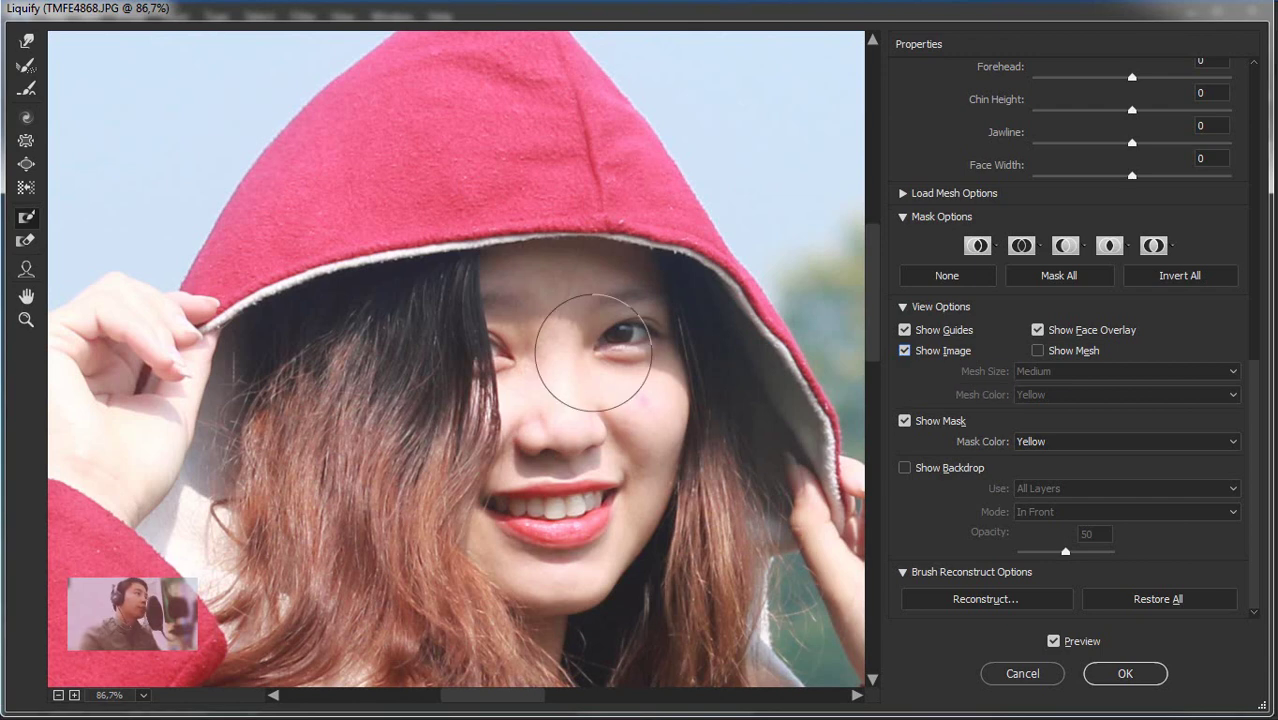
{"action": "left_click", "coordinate": [904, 350]}
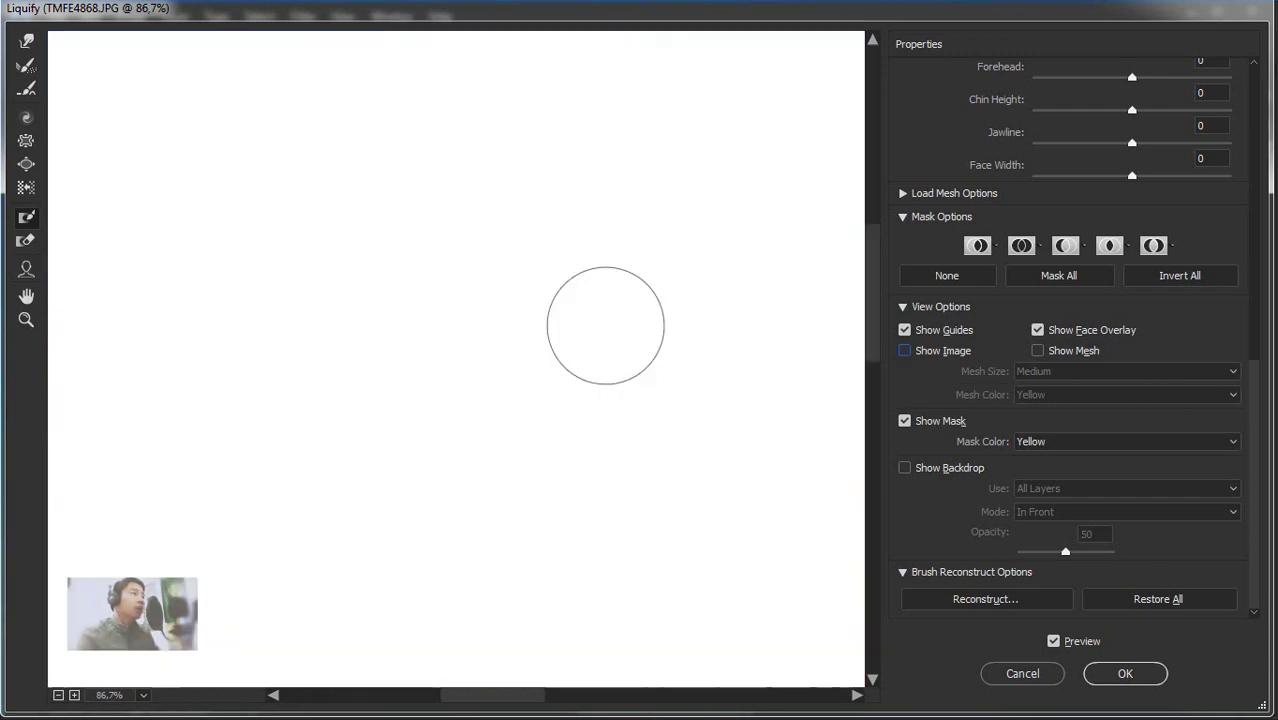
{"action": "left_click", "coordinate": [906, 352]}
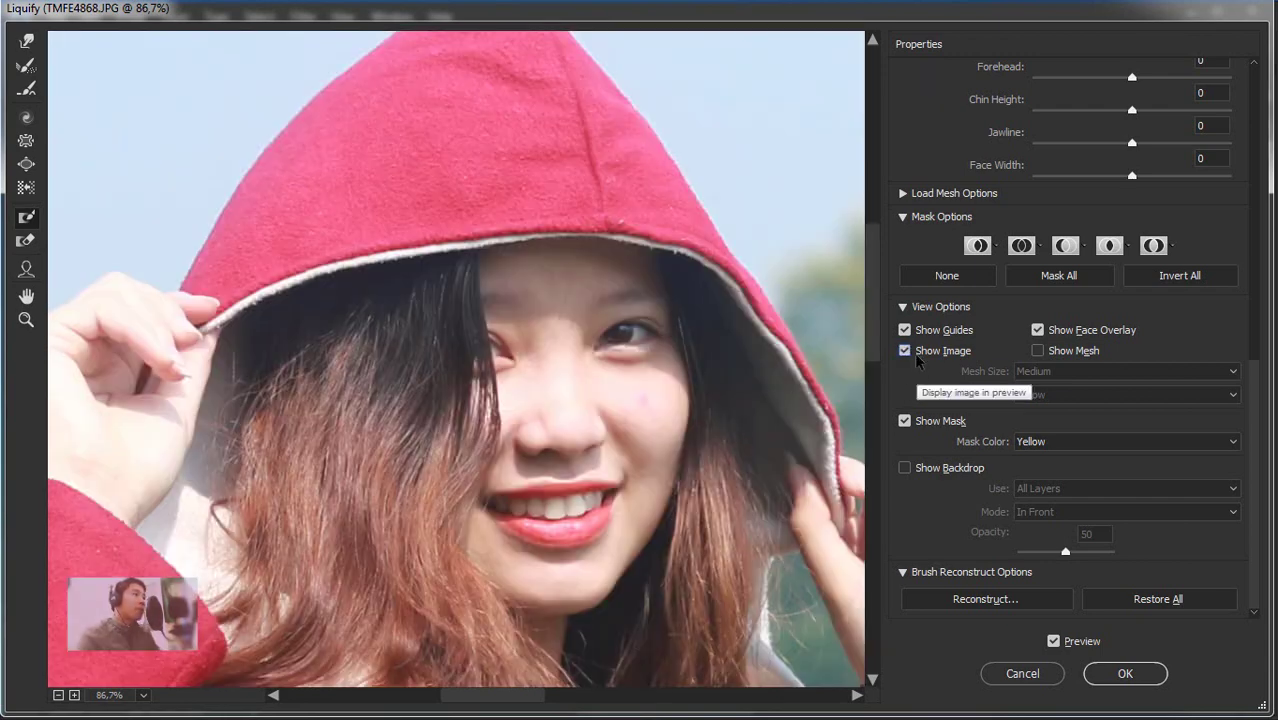
{"action": "scroll", "coordinate": [1256, 393], "scroll_direction": "up", "scroll_amount": 2}
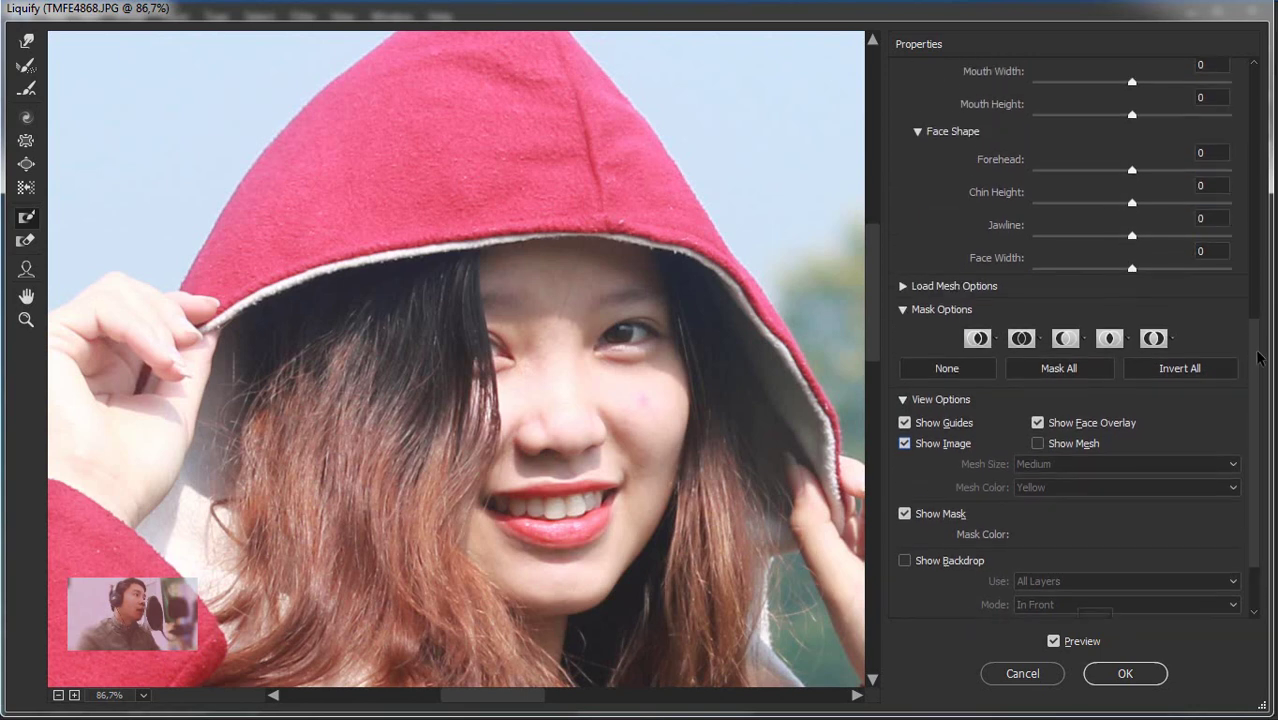
{"action": "scroll", "coordinate": [1260, 434], "scroll_direction": "down", "scroll_amount": 2}
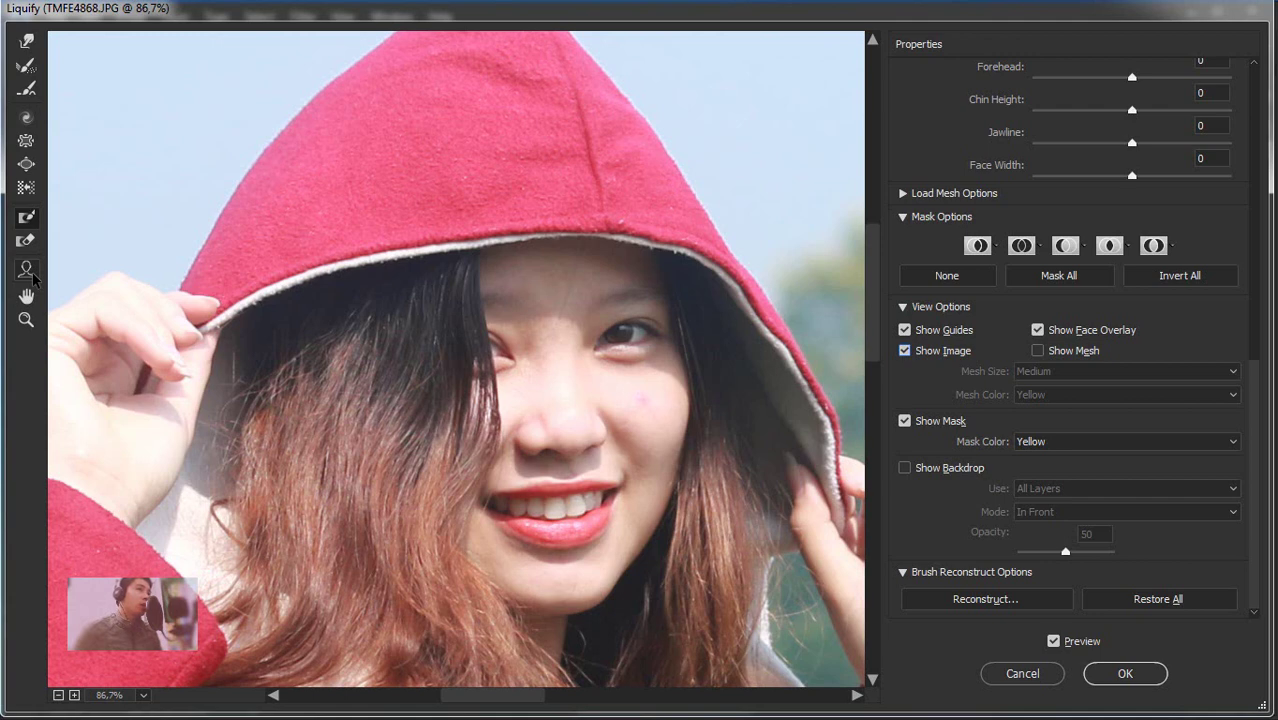
With the Face Tool, drag the cheek inward to Face Width -88, then nudge the nose height
{"action": "left_click", "coordinate": [26, 270]}
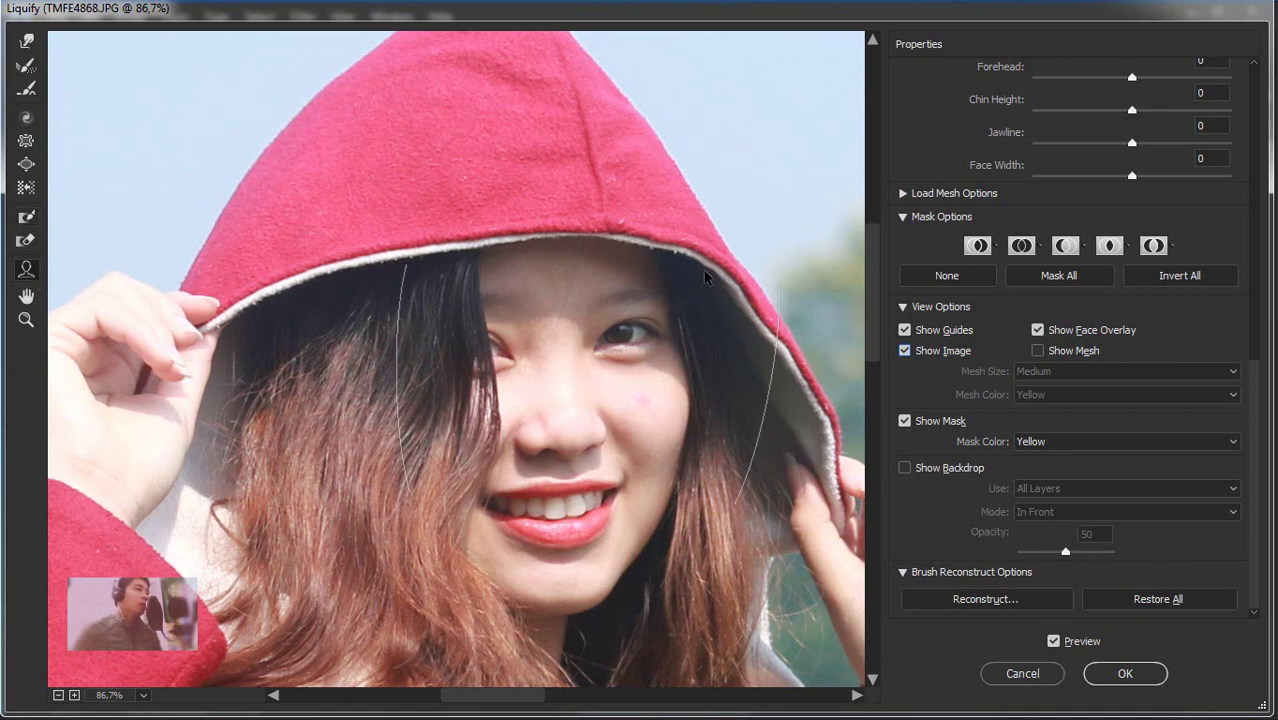
{"action": "mouse_move", "coordinate": [558, 440]}
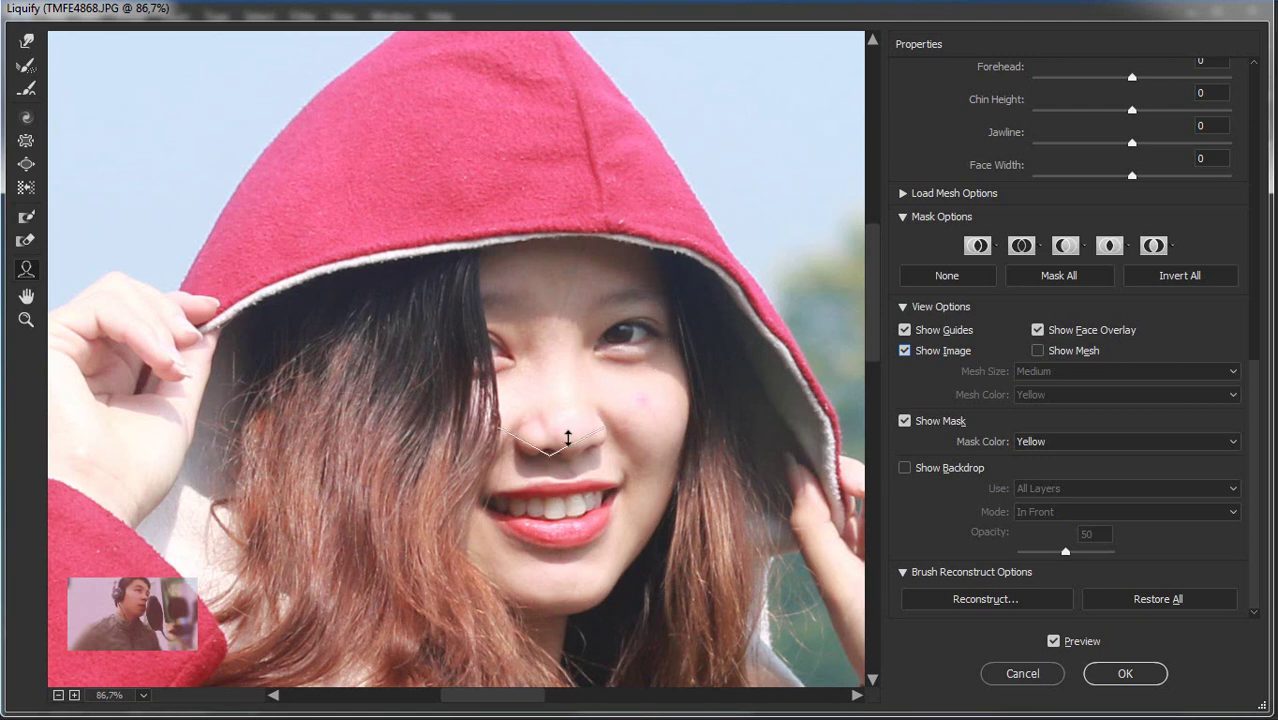
{"action": "scroll", "coordinate": [560, 435], "scroll_direction": "down", "scroll_amount": 1}
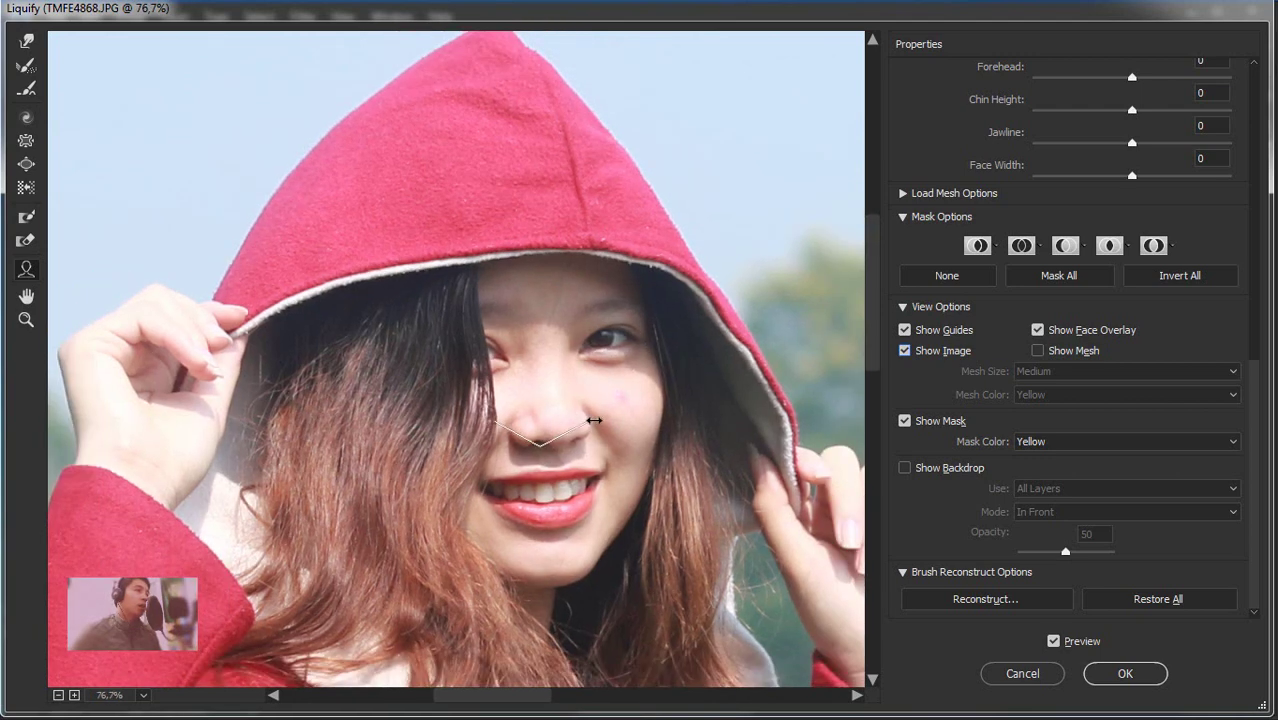
{"action": "scroll", "coordinate": [560, 435], "scroll_direction": "down", "scroll_amount": 1}
{"action": "scroll", "coordinate": [593, 415], "scroll_direction": "up", "scroll_amount": 1}
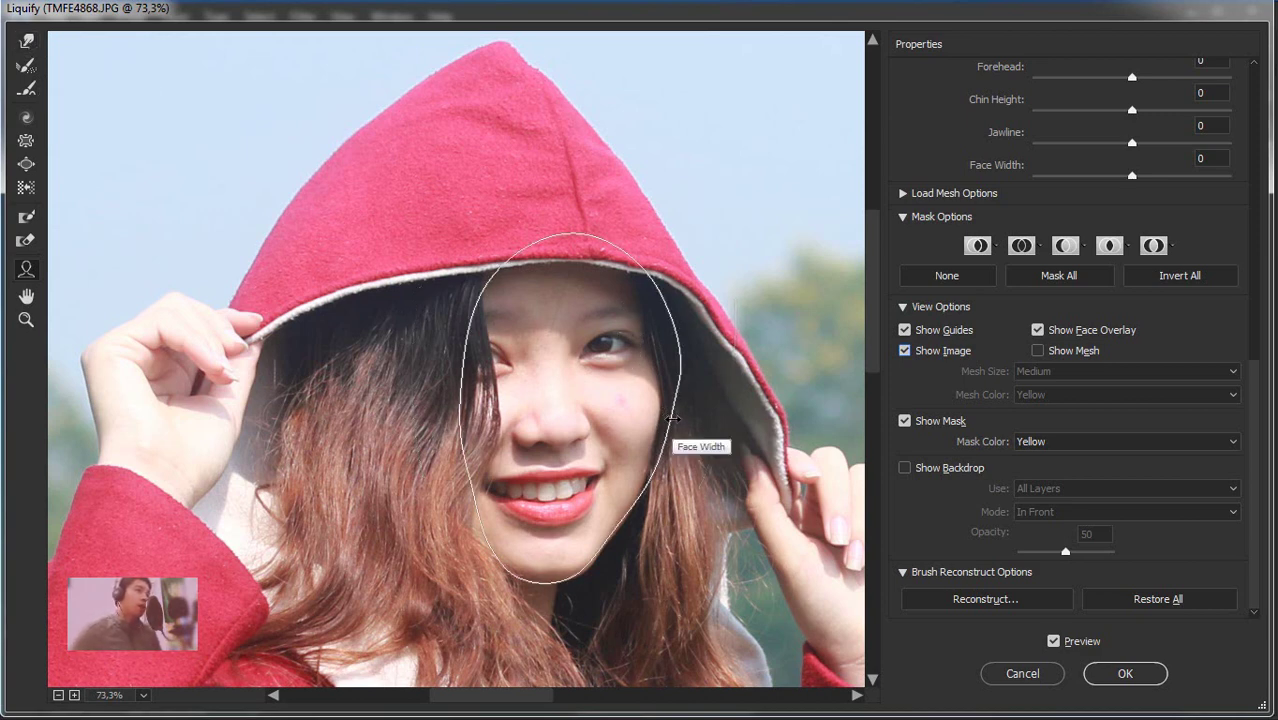
{"action": "mouse_move", "coordinate": [688, 420]}
{"action": "left_mouse_down"}
{"action": "mouse_move", "coordinate": [658, 422]}
{"action": "mouse_move", "coordinate": [699, 426]}
{"action": "mouse_move", "coordinate": [628, 414]}
{"action": "left_mouse_up"}
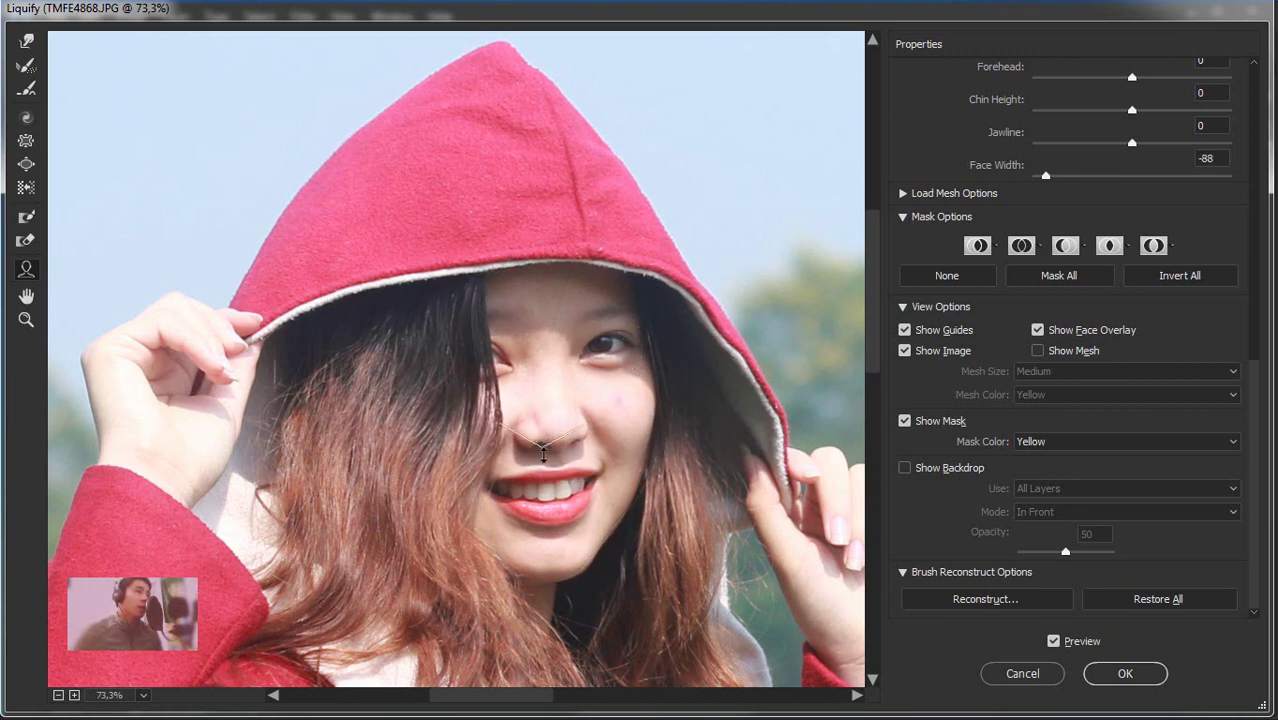
{"action": "mouse_move", "coordinate": [546, 474]}
{"action": "left_mouse_down"}
{"action": "mouse_move", "coordinate": [546, 407]}
{"action": "mouse_move", "coordinate": [546, 445]}
{"action": "left_mouse_up"}
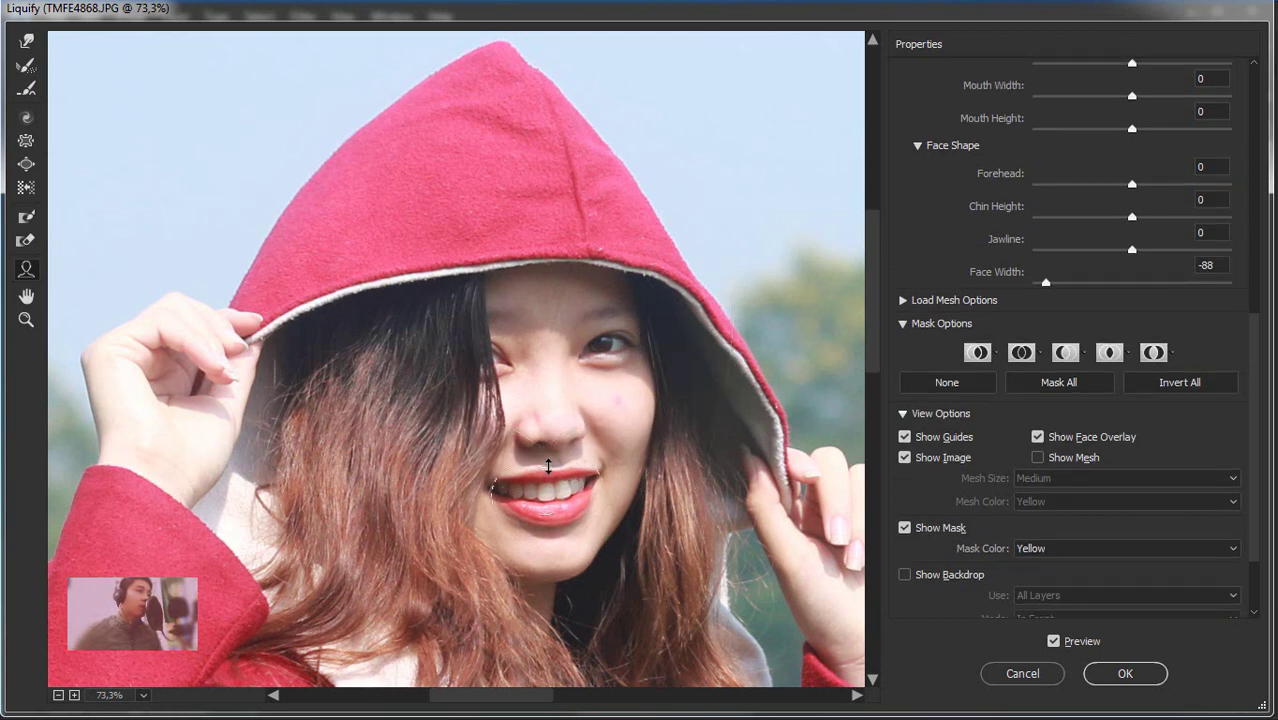
Lift the upper lip, fill out the lower lip to 67 and narrow the mouth to -33
{"action": "left_click_drag", "start_coordinate": [548, 466], "coordinate": [559, 465]}
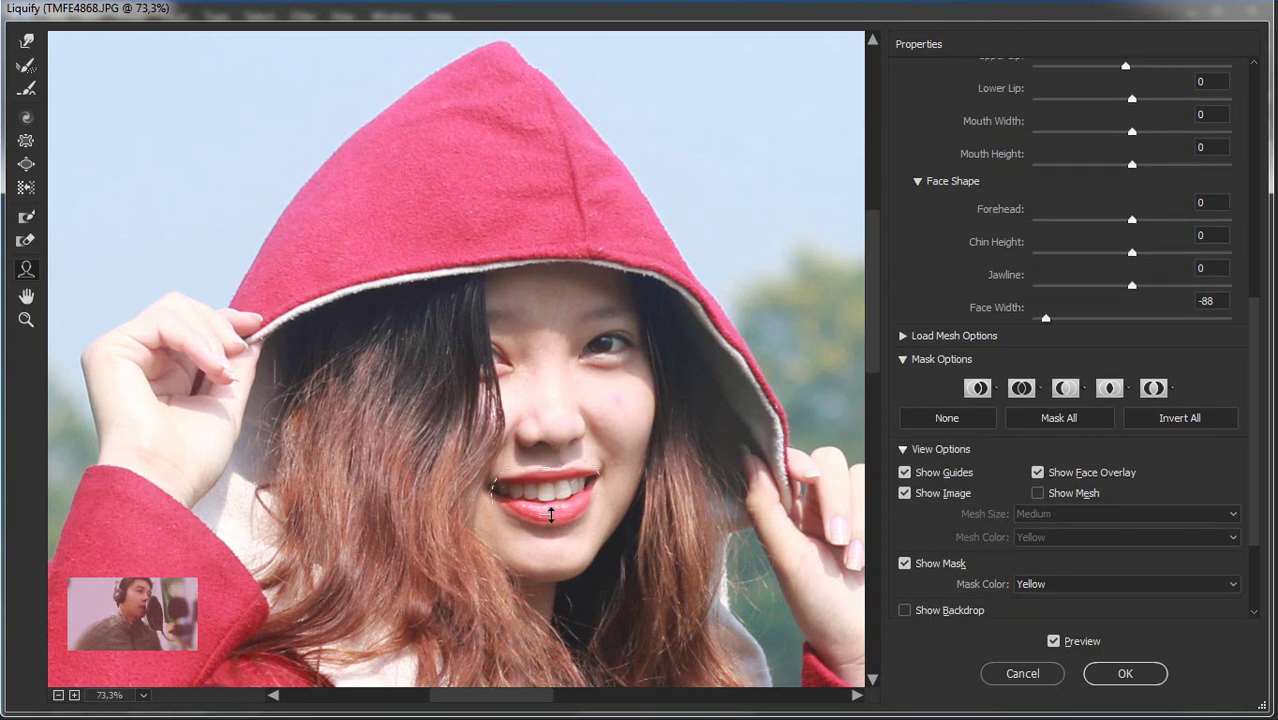
{"action": "mouse_move", "coordinate": [551, 514]}
{"action": "left_mouse_down"}
{"action": "mouse_move", "coordinate": [616, 456]}
{"action": "mouse_move", "coordinate": [605, 497]}
{"action": "mouse_move", "coordinate": [607, 477]}
{"action": "left_mouse_up"}
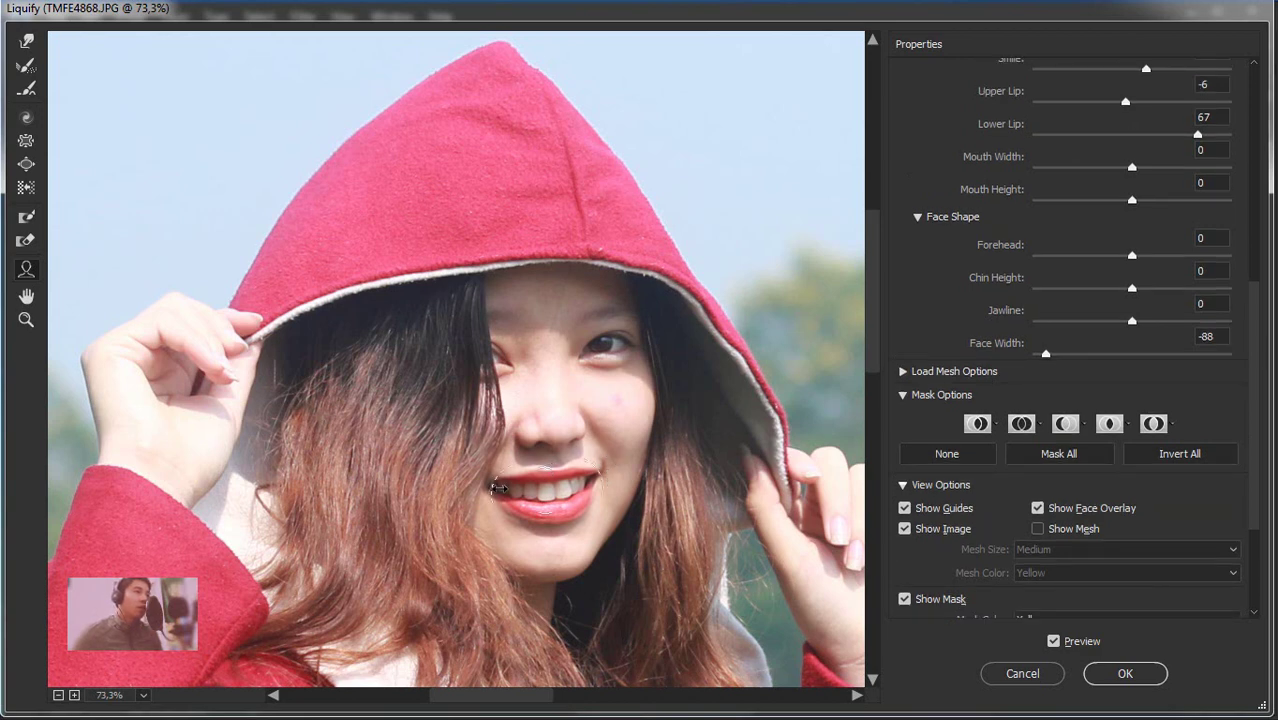
{"action": "mouse_move", "coordinate": [502, 487]}
{"action": "left_mouse_down"}
{"action": "mouse_move", "coordinate": [521, 487]}
{"action": "mouse_move", "coordinate": [428, 487]}
{"action": "mouse_move", "coordinate": [536, 488]}
{"action": "mouse_move", "coordinate": [507, 487]}
{"action": "left_mouse_up"}
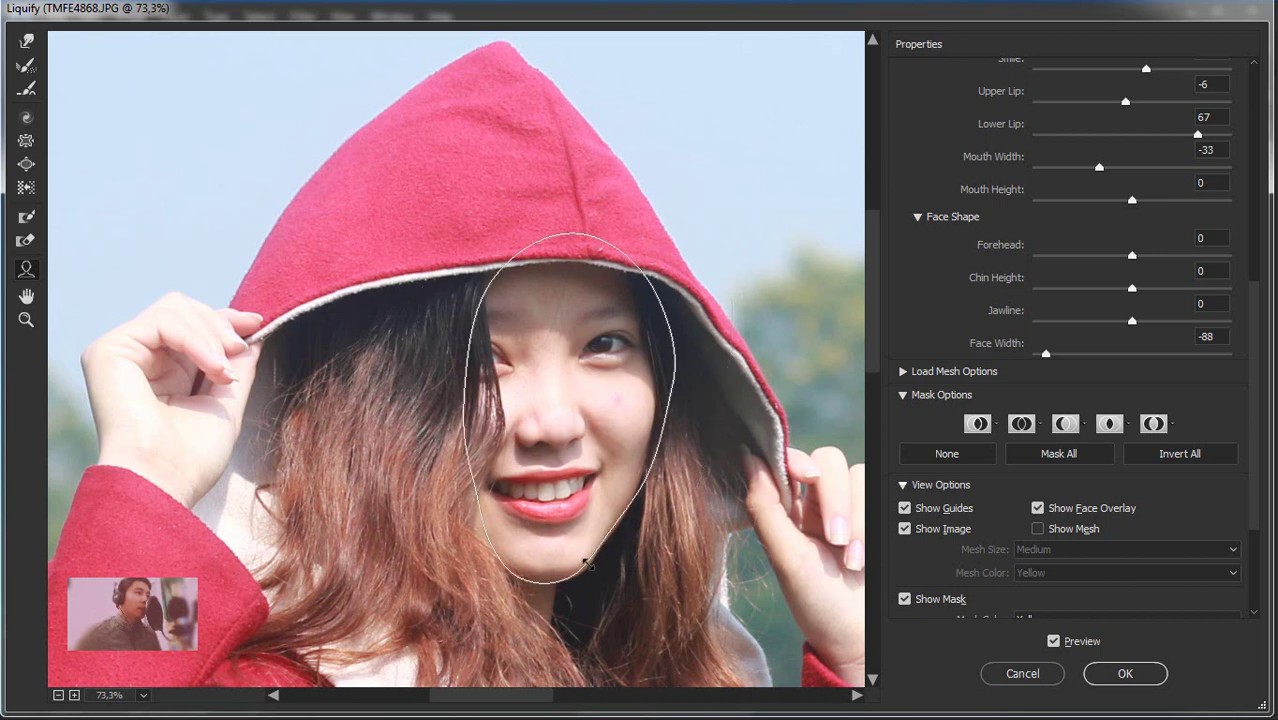
Change the chin height to -41 and widen the jawline to 21 with the Face tool handles
{"action": "mouse_move", "coordinate": [556, 580]}
{"action": "left_mouse_down"}
{"action": "mouse_move", "coordinate": [564, 604]}
{"action": "mouse_move", "coordinate": [566, 572]}
{"action": "left_mouse_up"}
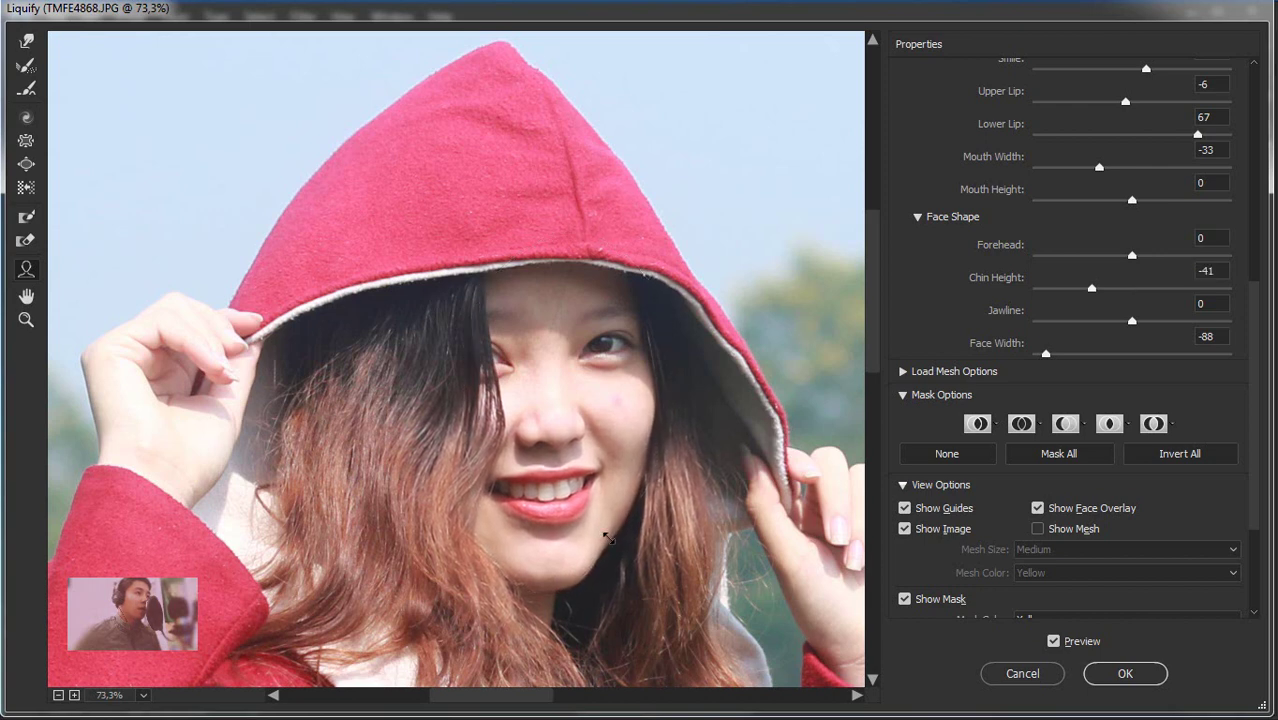
{"action": "left_click_drag", "start_coordinate": [612, 530], "coordinate": [650, 522]}
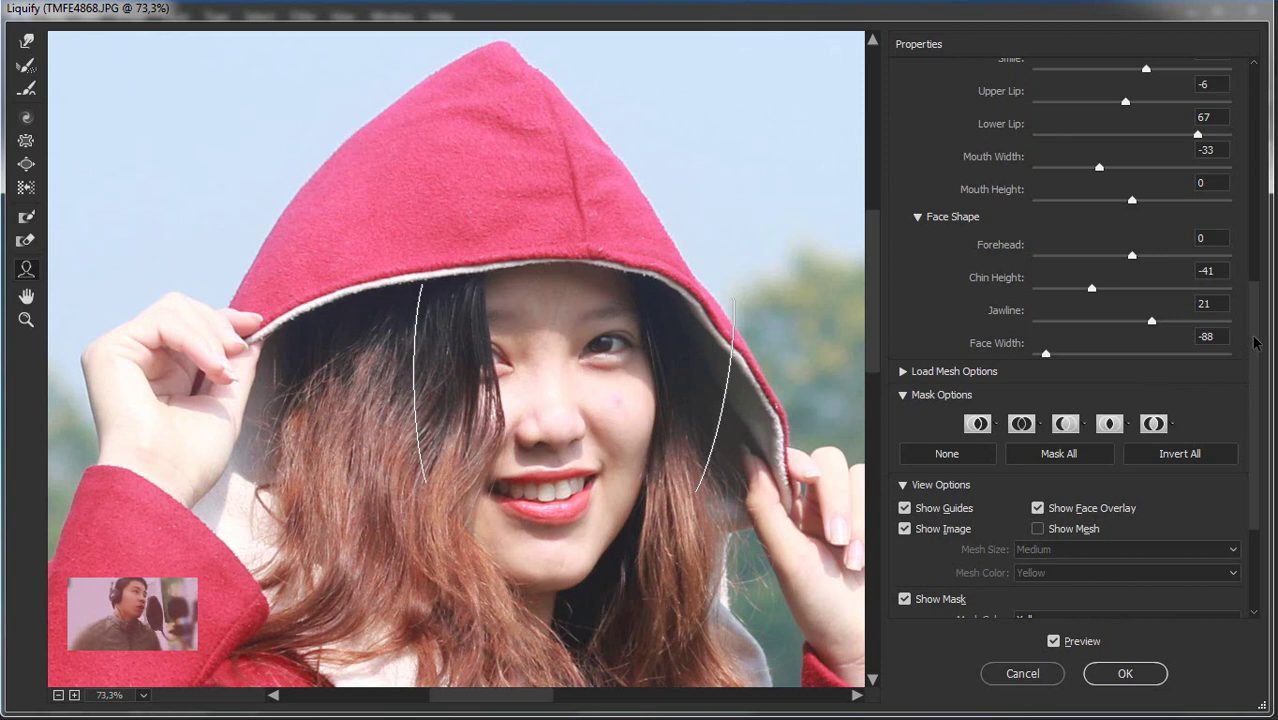
{"action": "left_click_drag", "start_coordinate": [1255, 343], "coordinate": [1268, 140]}
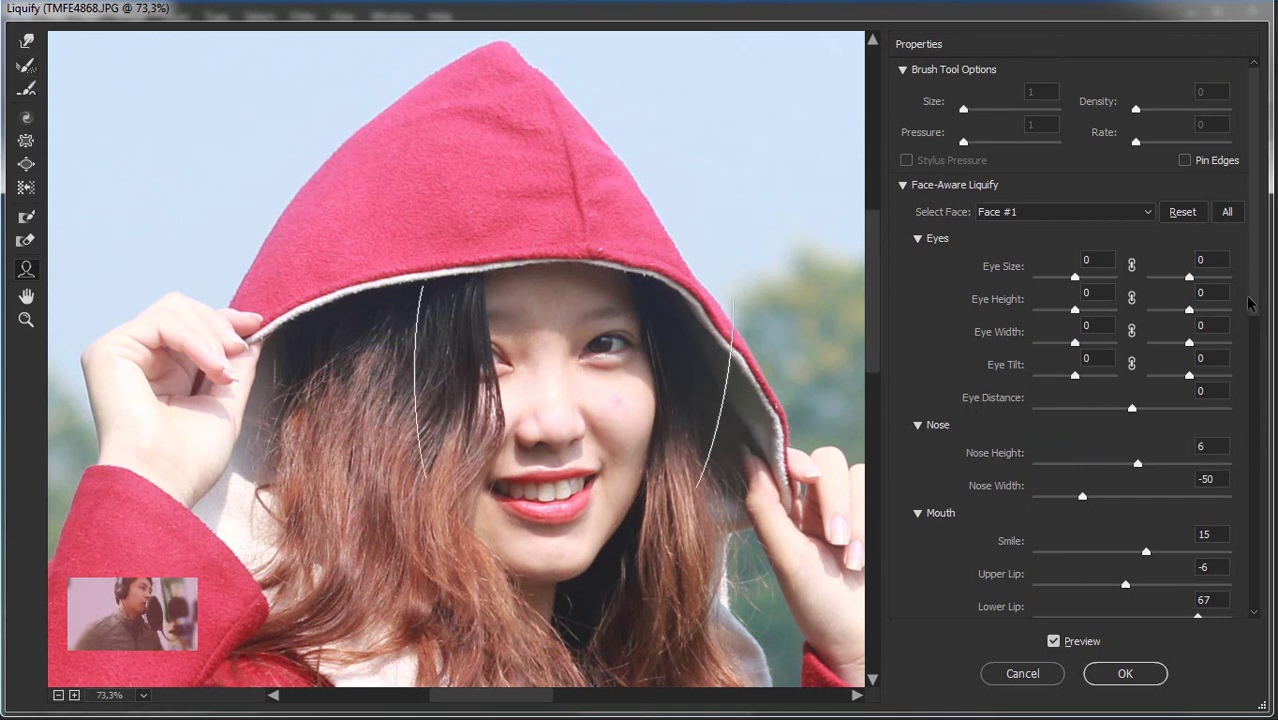
Reset Nose Height, Nose Width, Smile and the lip values to 0
{"action": "left_click", "coordinate": [1210, 446]}
{"action": "key", "text": "Down"}
{"action": "type", "text": "0"}
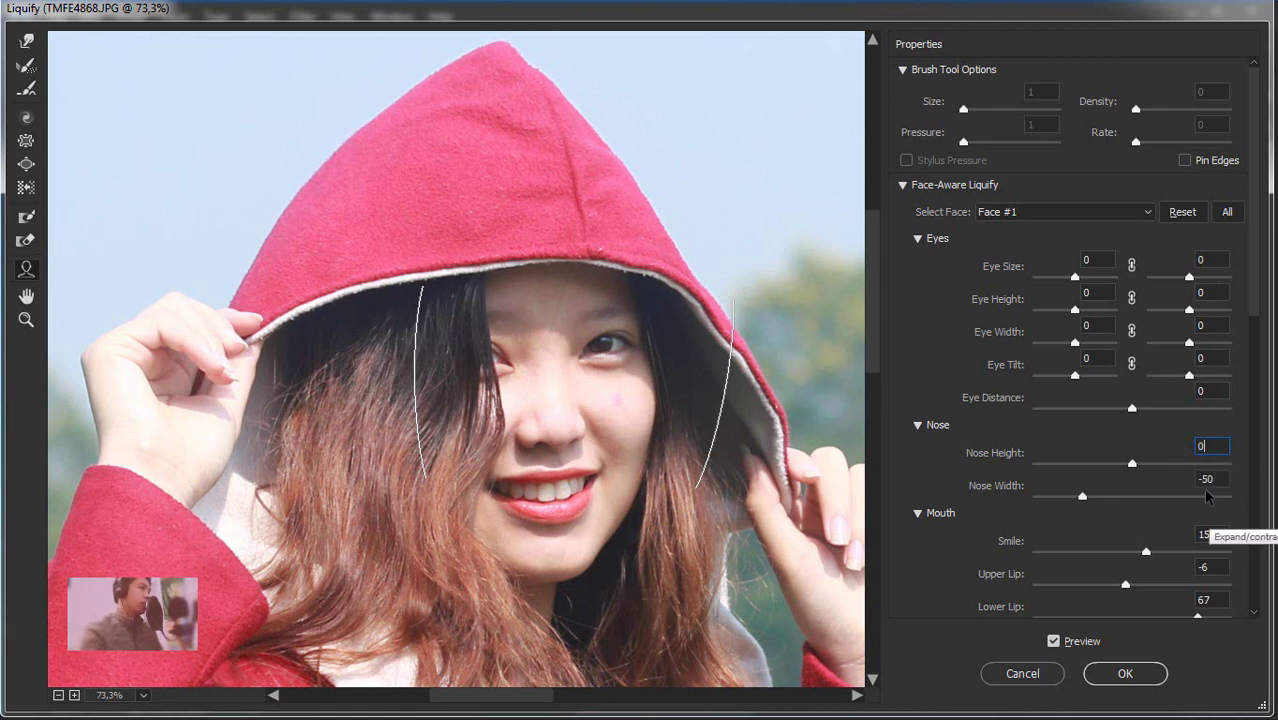
{"action": "left_click", "coordinate": [1214, 479]}
{"action": "type", "text": "00"}
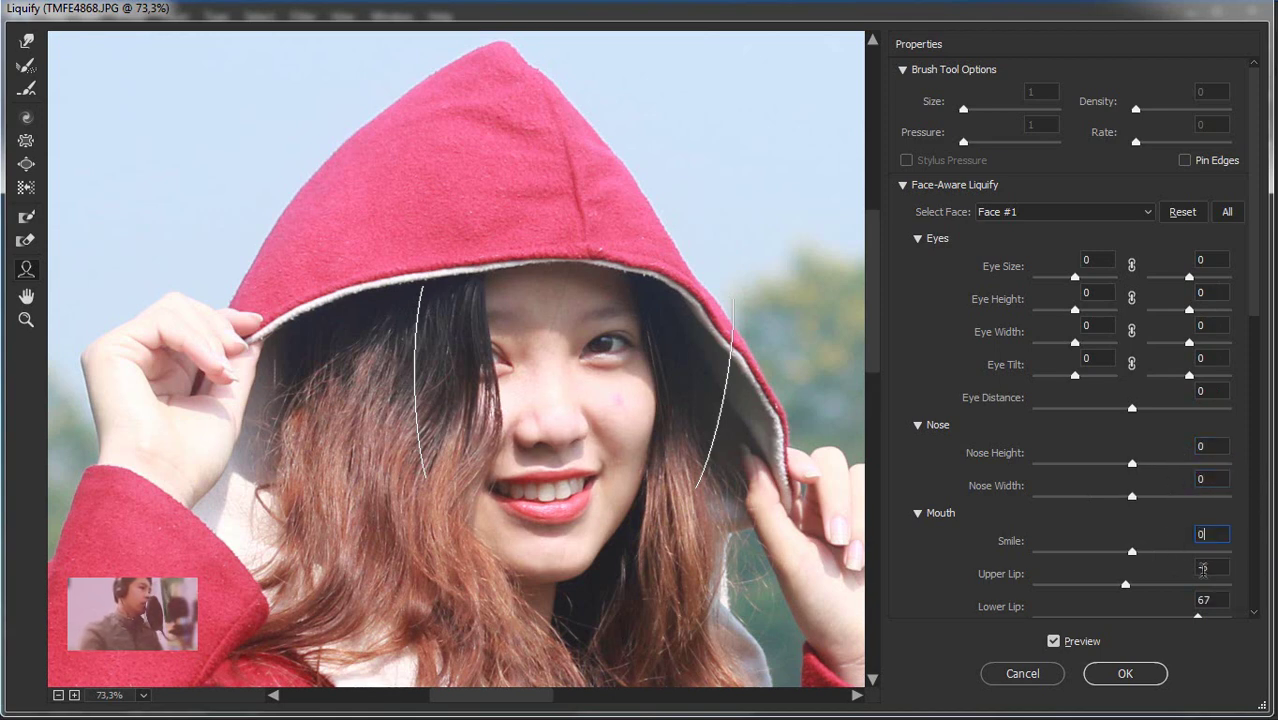
{"action": "left_click", "coordinate": [1205, 567]}
{"action": "type", "text": "0"}
{"action": "left_click", "coordinate": [1213, 599]}
{"action": "type", "text": "0"}
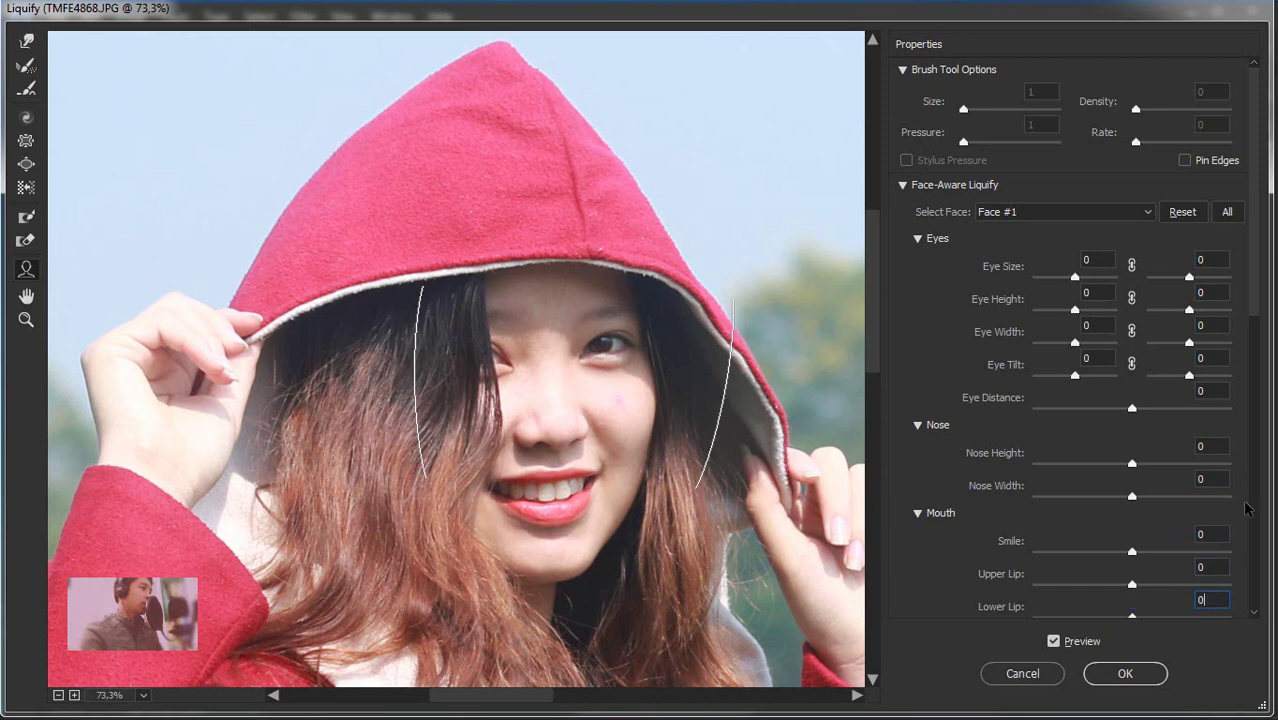
Reset Jawline, Face Width and Mouth Width to 0
{"action": "scroll", "coordinate": [1209, 470], "scroll_direction": "down", "scroll_amount": 3}
{"action": "left_click", "coordinate": [1212, 561]}
{"action": "type", "text": "0"}
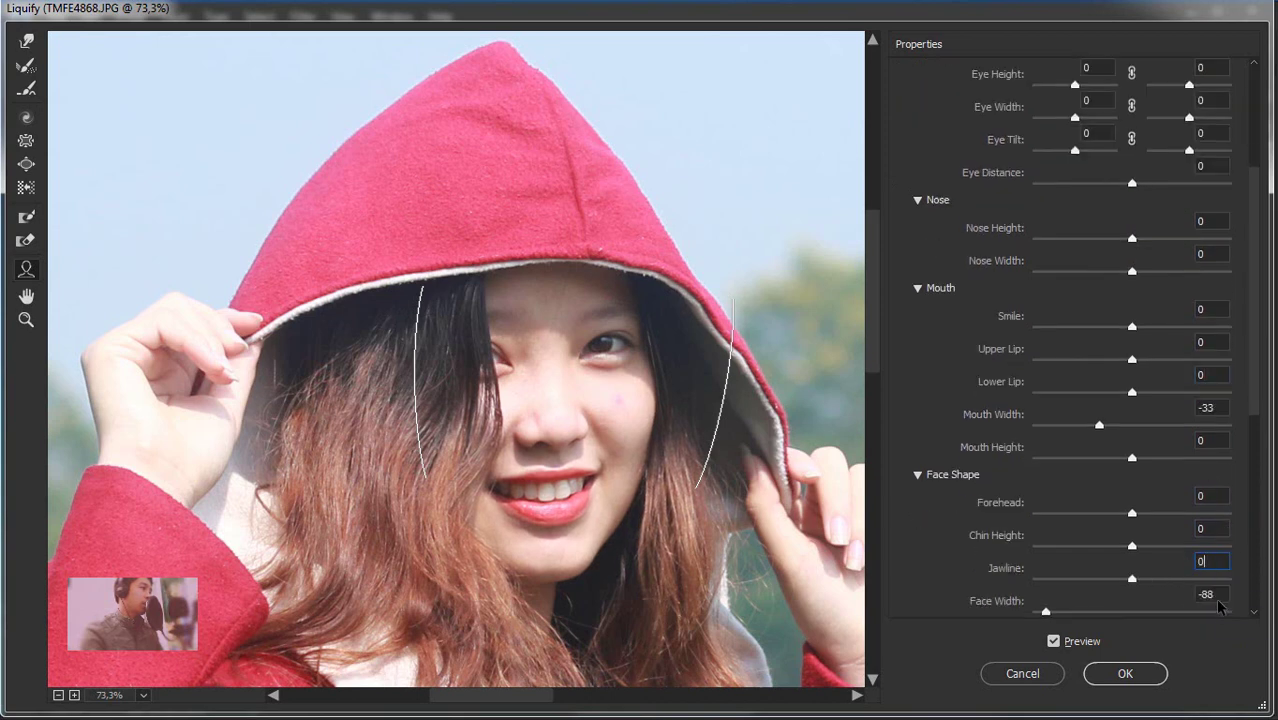
{"action": "left_click", "coordinate": [1214, 596]}
{"action": "type", "text": "0"}
{"action": "scroll", "coordinate": [1200, 510], "scroll_direction": "down", "scroll_amount": 5}
{"action": "scroll", "coordinate": [1200, 510], "scroll_direction": "up", "scroll_amount": 4}
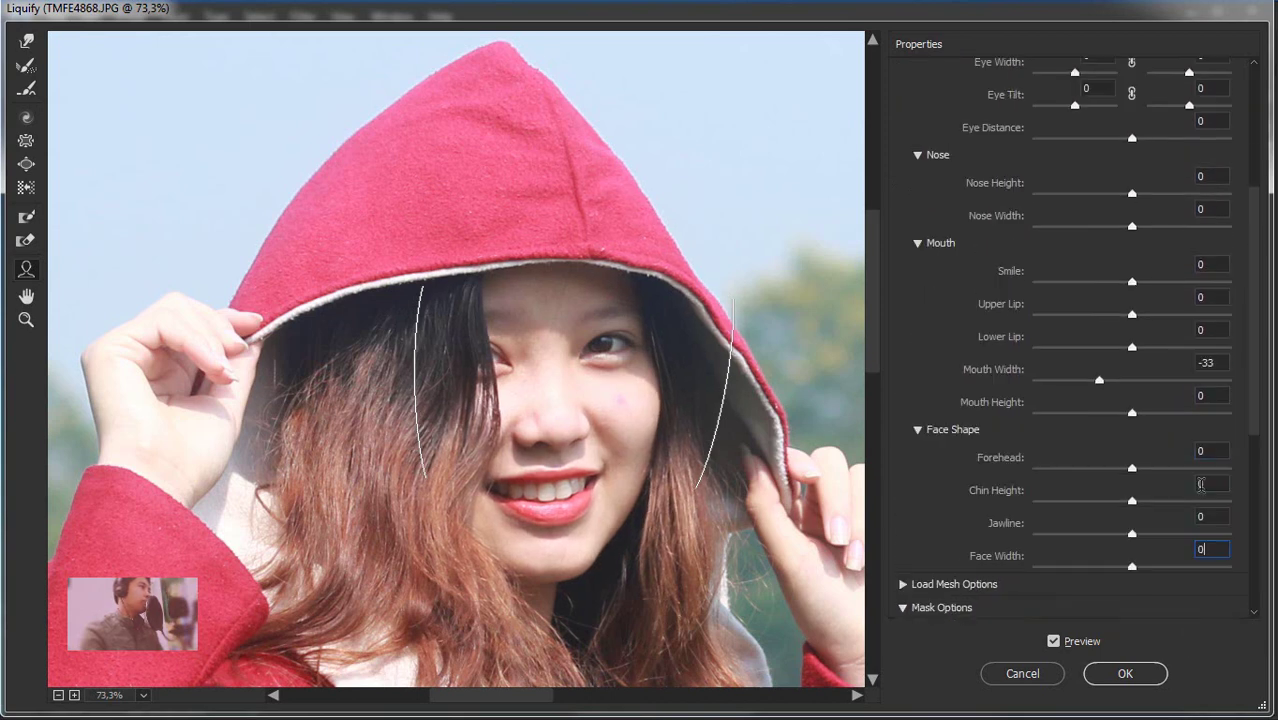
{"action": "left_click", "coordinate": [1212, 364]}
{"action": "type", "text": "0"}
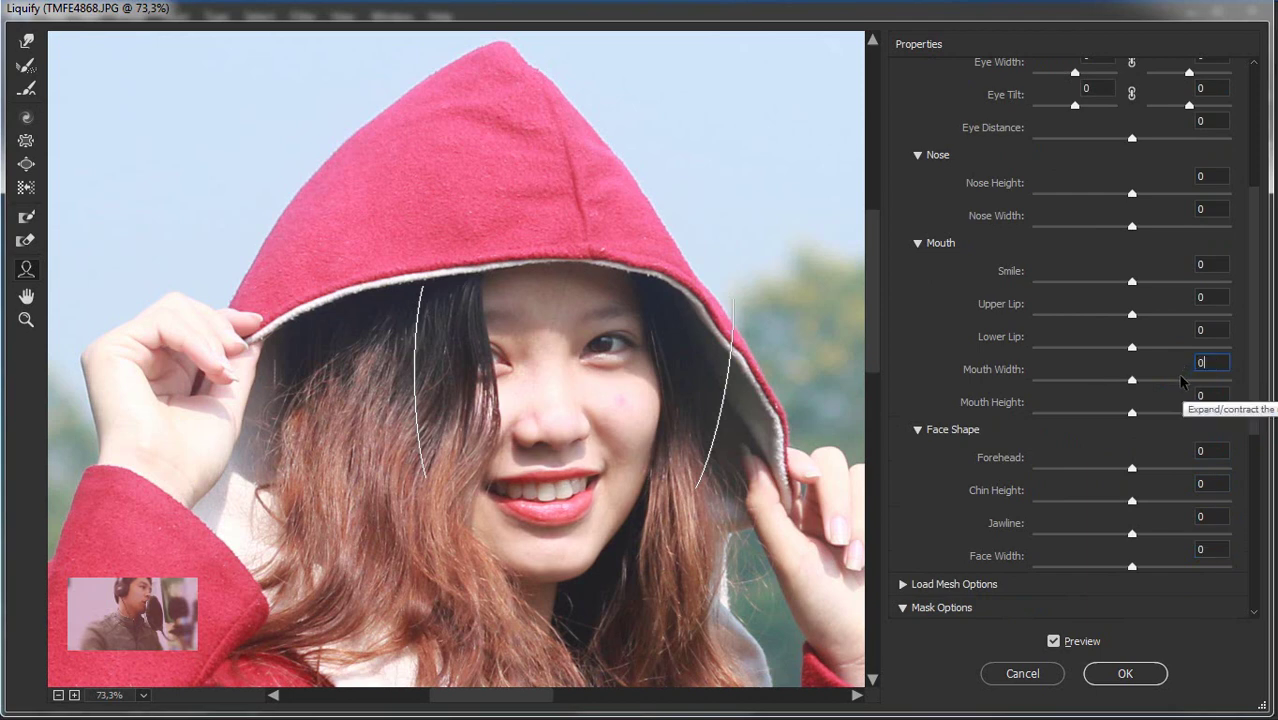
{"action": "scroll", "coordinate": [1170, 395], "scroll_direction": "up", "scroll_amount": 5}
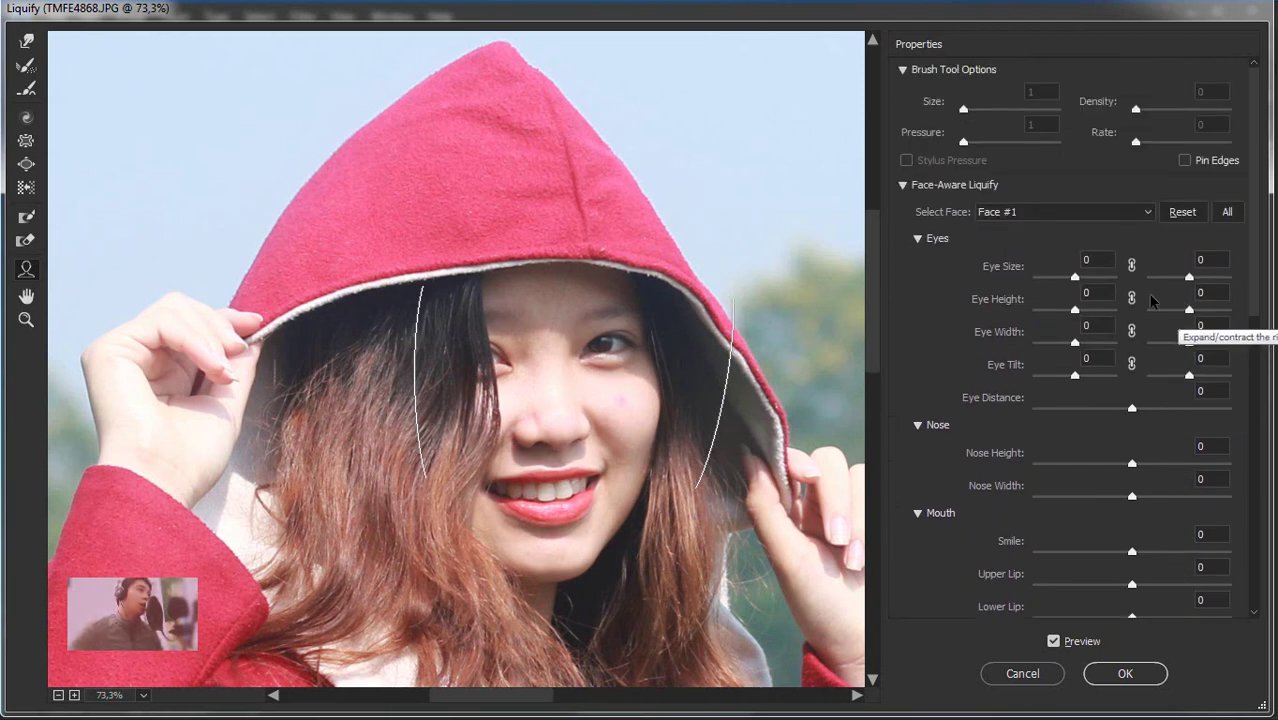
Collapse the Nose, Mouth and Face Shape sections, leaving only Eyes expanded
{"action": "left_click", "coordinate": [918, 238]}
{"action": "left_click", "coordinate": [917, 262]}
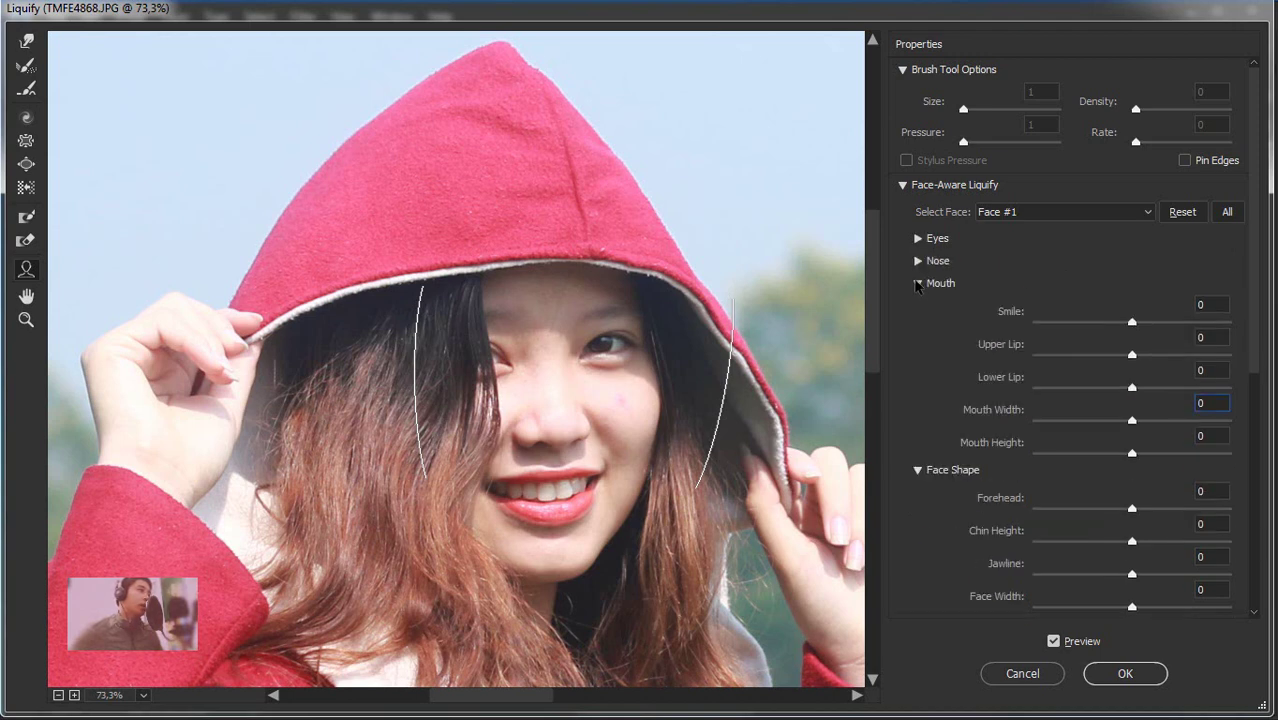
{"action": "left_click", "coordinate": [917, 285]}
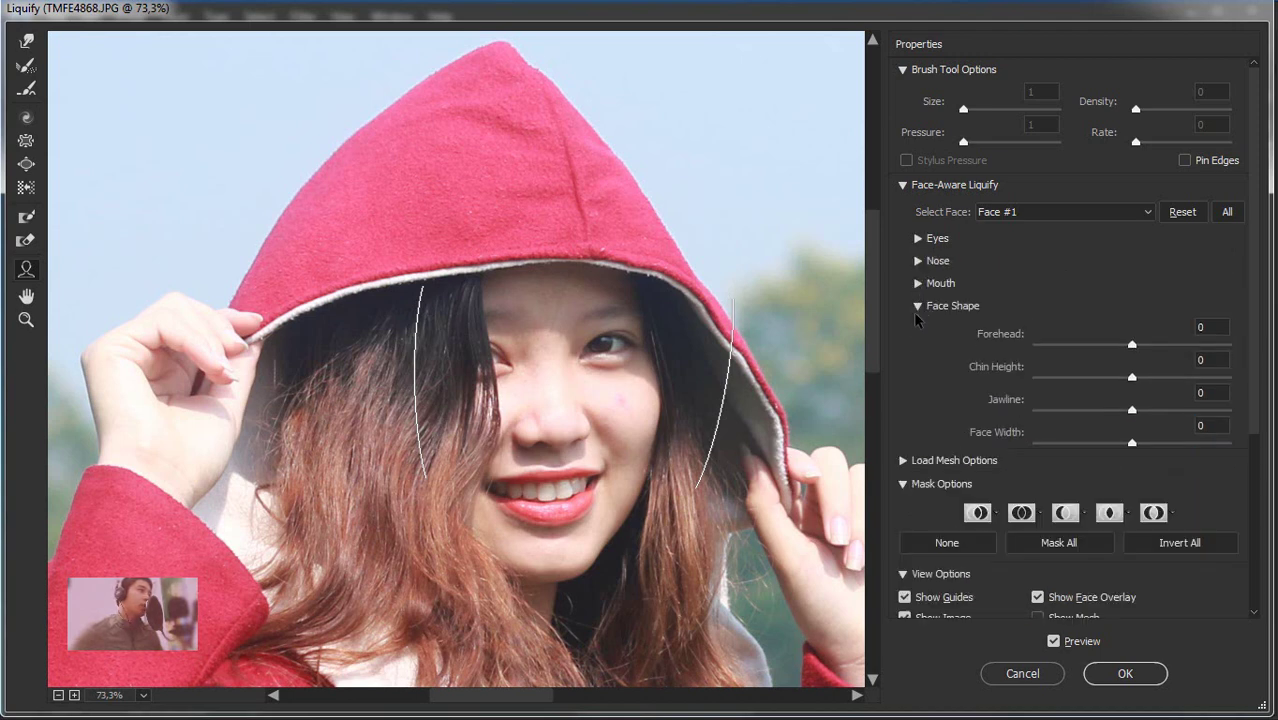
{"action": "left_click", "coordinate": [916, 304]}
{"action": "left_click", "coordinate": [918, 238]}
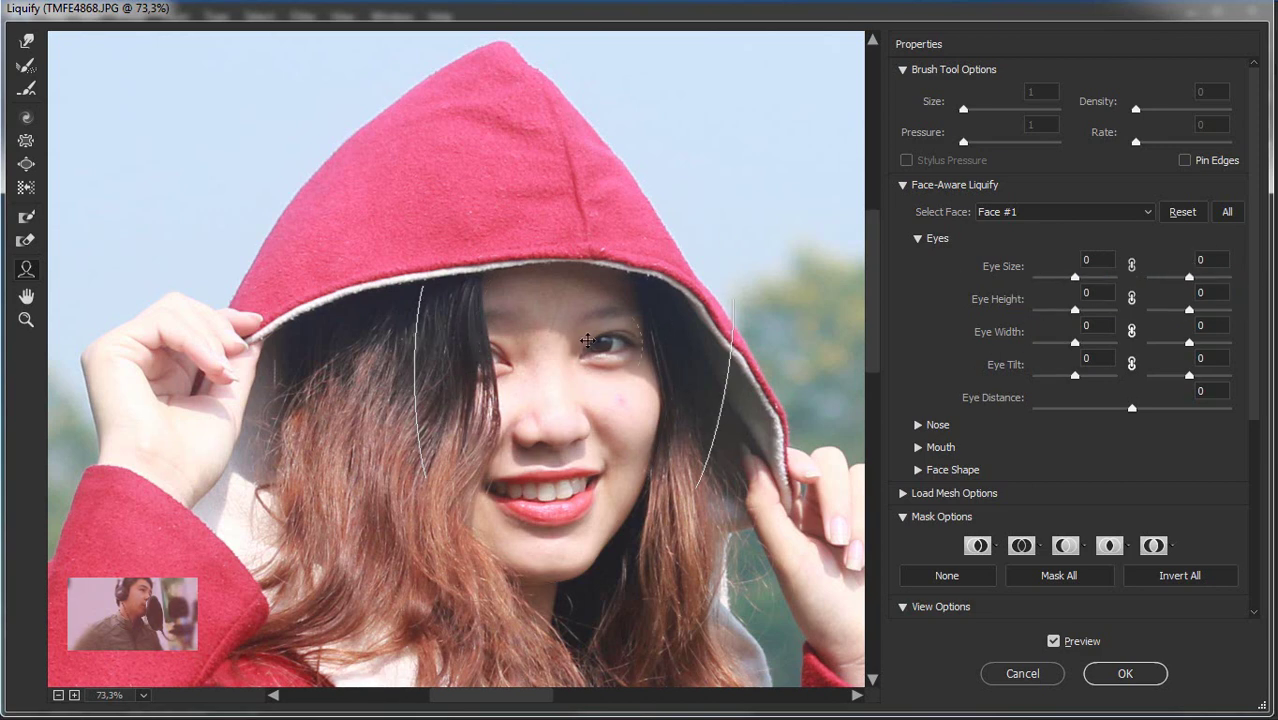
Link both eyes, then set Eye Size to 20 and Eye Height to -15
{"action": "left_click", "coordinate": [1132, 266]}
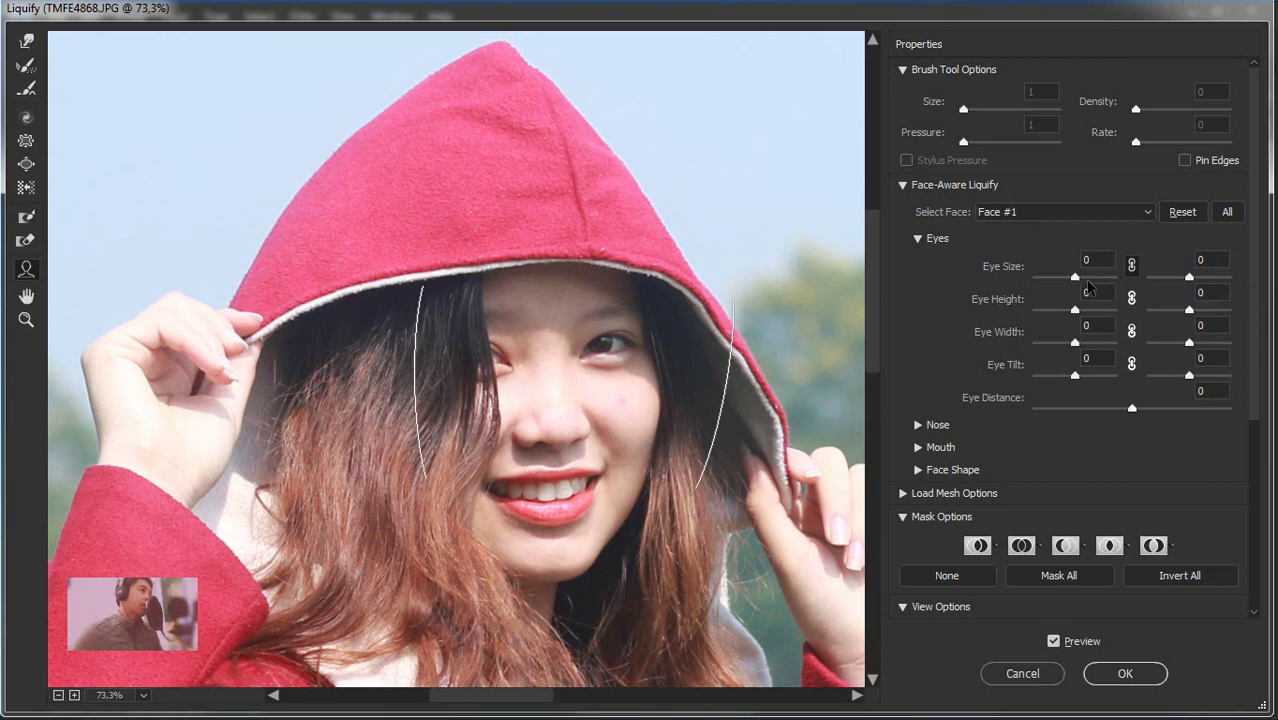
{"action": "left_click_drag", "start_coordinate": [1075, 277], "coordinate": [1088, 280]}
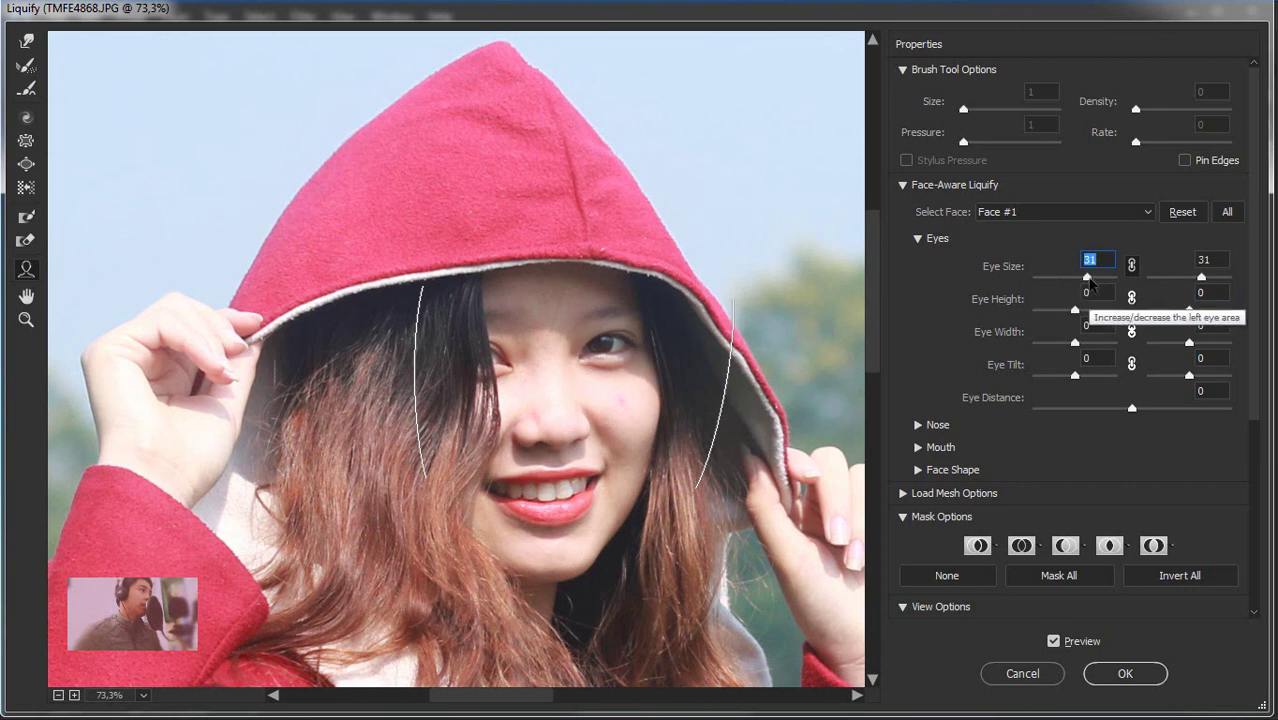
{"action": "mouse_move", "coordinate": [1088, 280]}
{"action": "left_mouse_down"}
{"action": "mouse_move", "coordinate": [1008, 285]}
{"action": "mouse_move", "coordinate": [1086, 289]}
{"action": "left_mouse_up"}
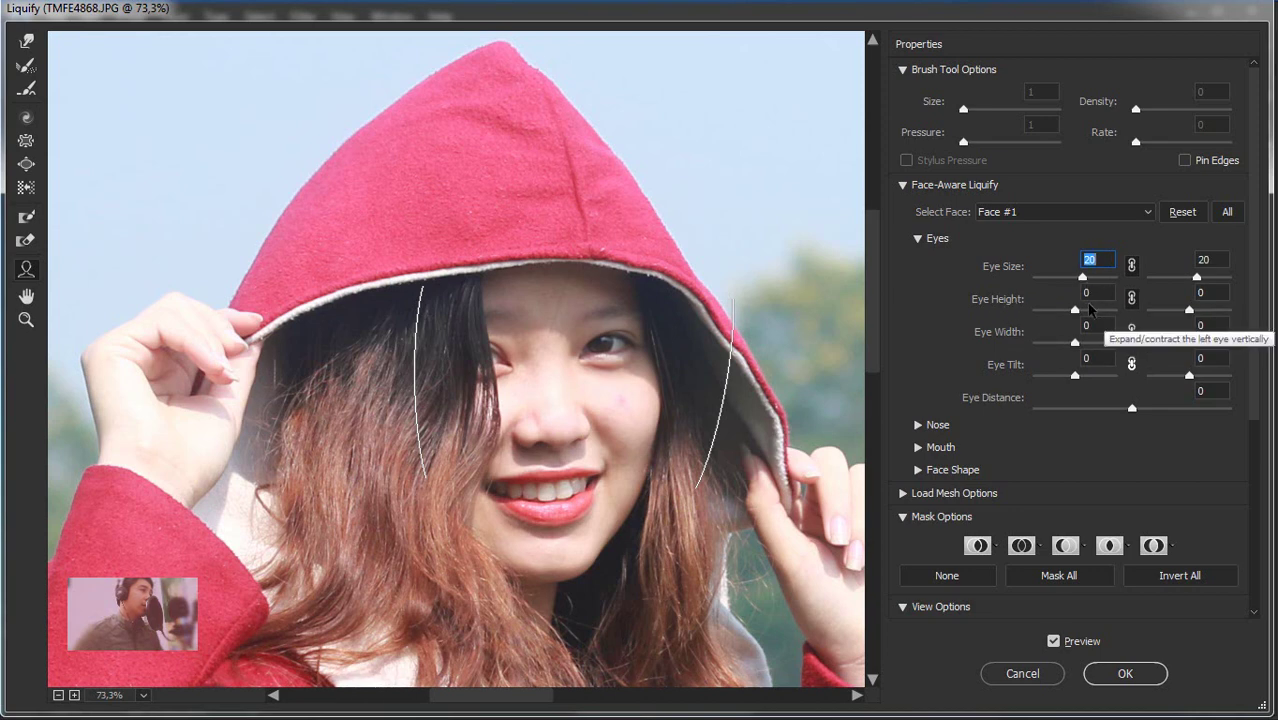
{"action": "mouse_move", "coordinate": [1075, 310]}
{"action": "left_mouse_down"}
{"action": "mouse_move", "coordinate": [1100, 312]}
{"action": "mouse_move", "coordinate": [1036, 312]}
{"action": "mouse_move", "coordinate": [1063, 316]}
{"action": "left_mouse_up"}
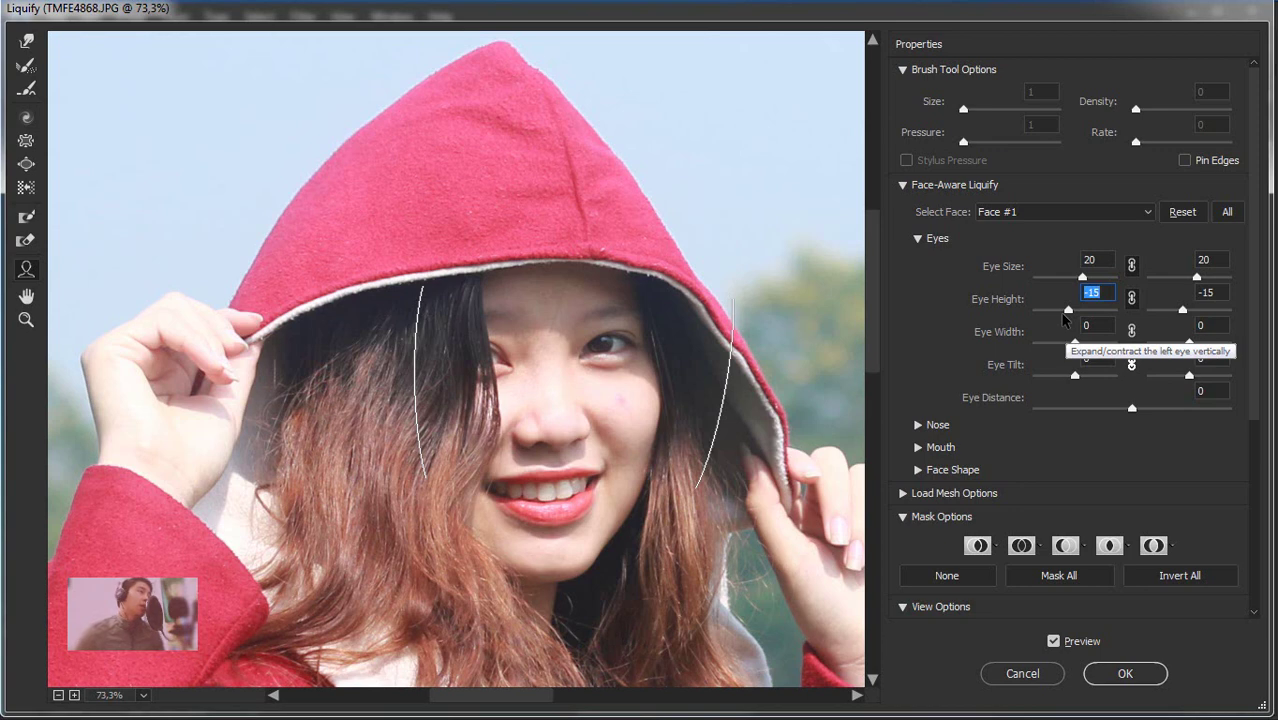
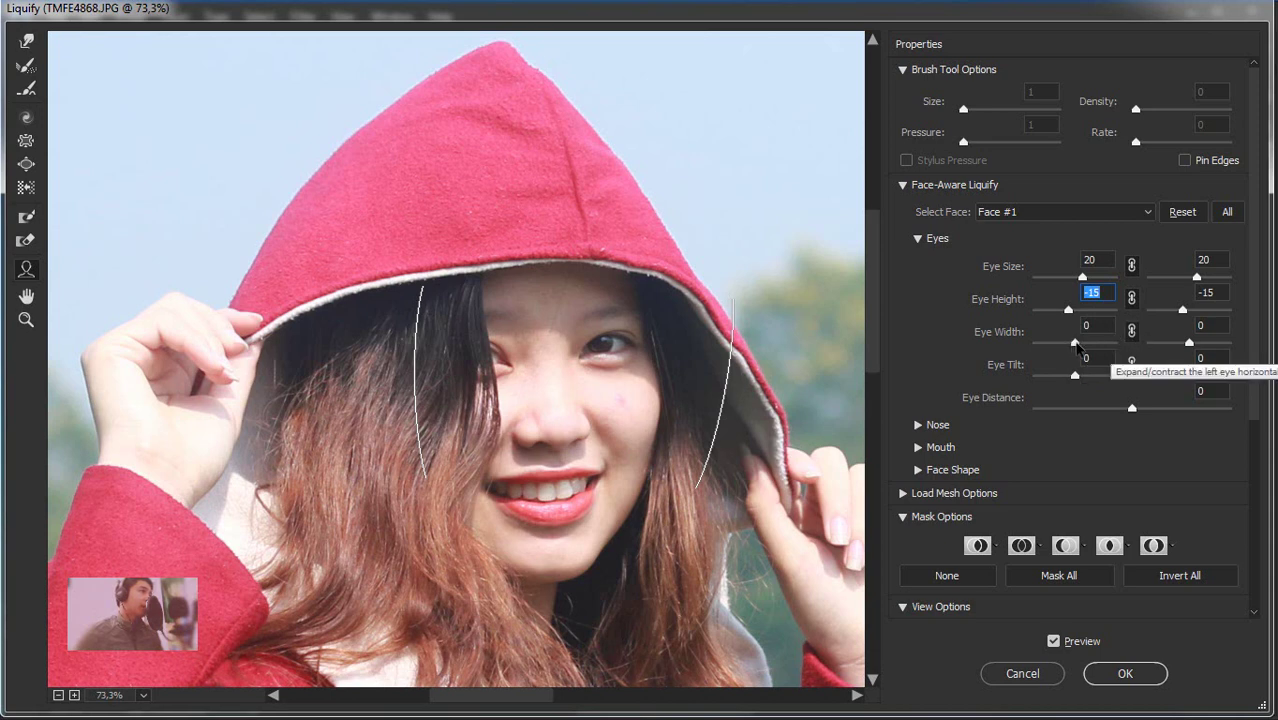
Set Eye Width to -1, and test Eye Tilt and Eye Distance before returning both to 0
{"action": "mouse_move", "coordinate": [1075, 344]}
{"action": "left_mouse_down"}
{"action": "mouse_move", "coordinate": [1092, 348]}
{"action": "mouse_move", "coordinate": [1057, 345]}
{"action": "mouse_move", "coordinate": [1071, 353]}
{"action": "left_mouse_up"}
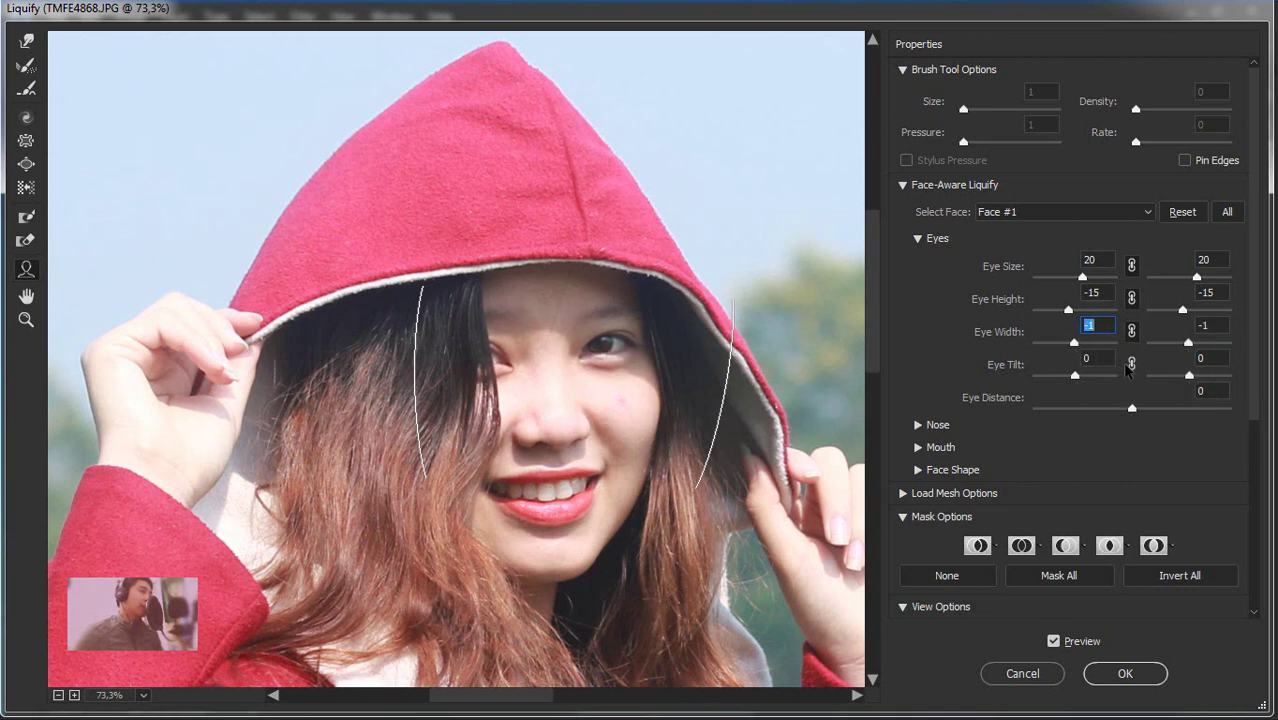
{"action": "mouse_move", "coordinate": [1075, 377]}
{"action": "left_mouse_down"}
{"action": "mouse_move", "coordinate": [1104, 388]}
{"action": "mouse_move", "coordinate": [1080, 385]}
{"action": "left_mouse_up"}
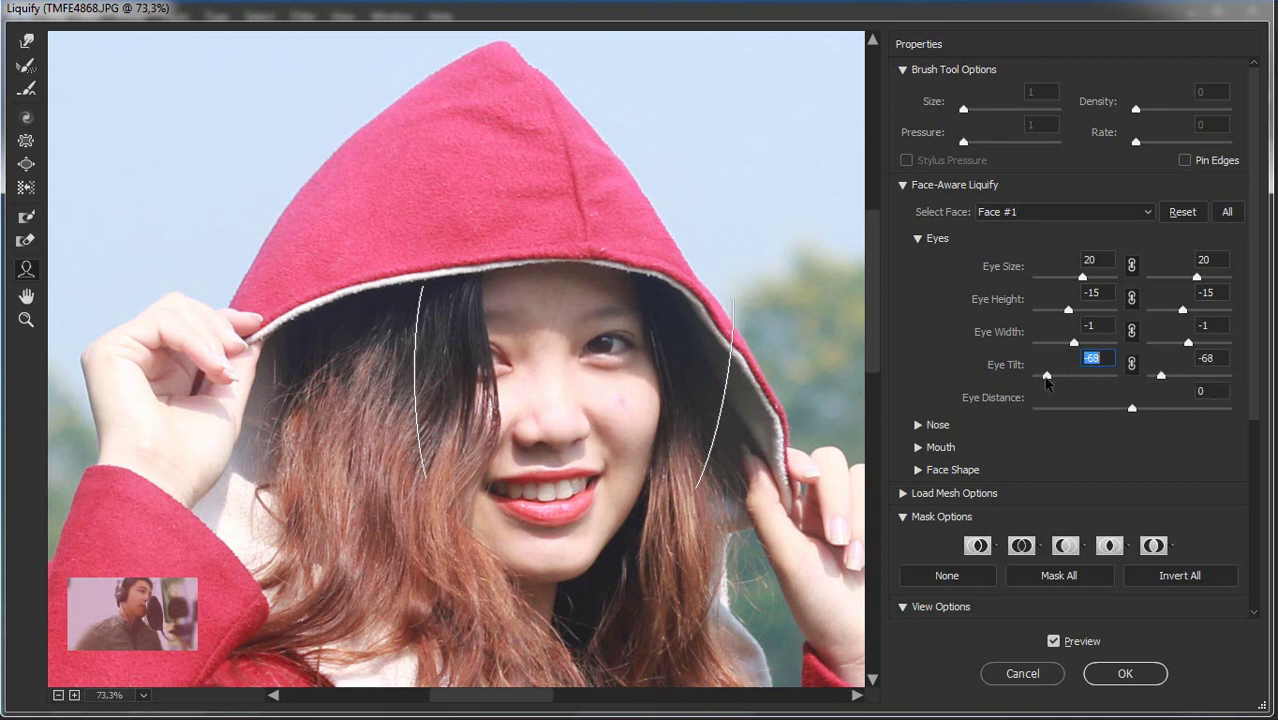
{"action": "left_click", "coordinate": [1080, 385]}
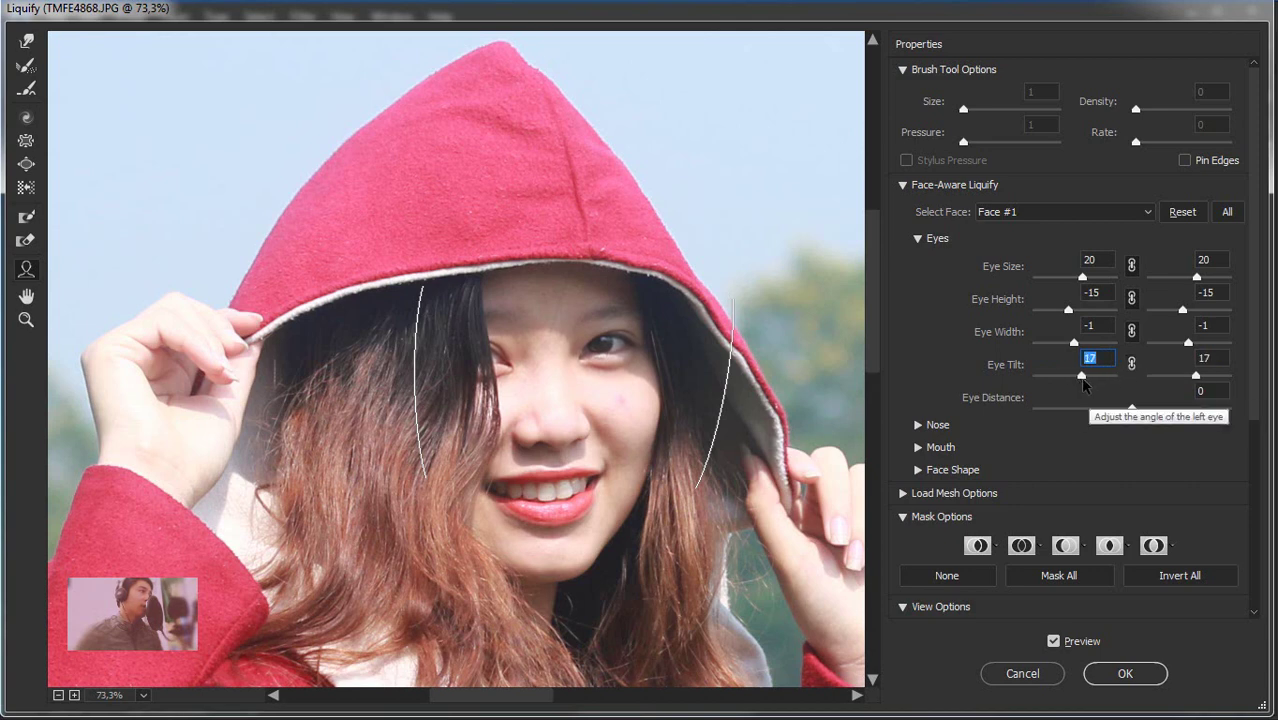
{"action": "left_click", "coordinate": [1089, 379]}
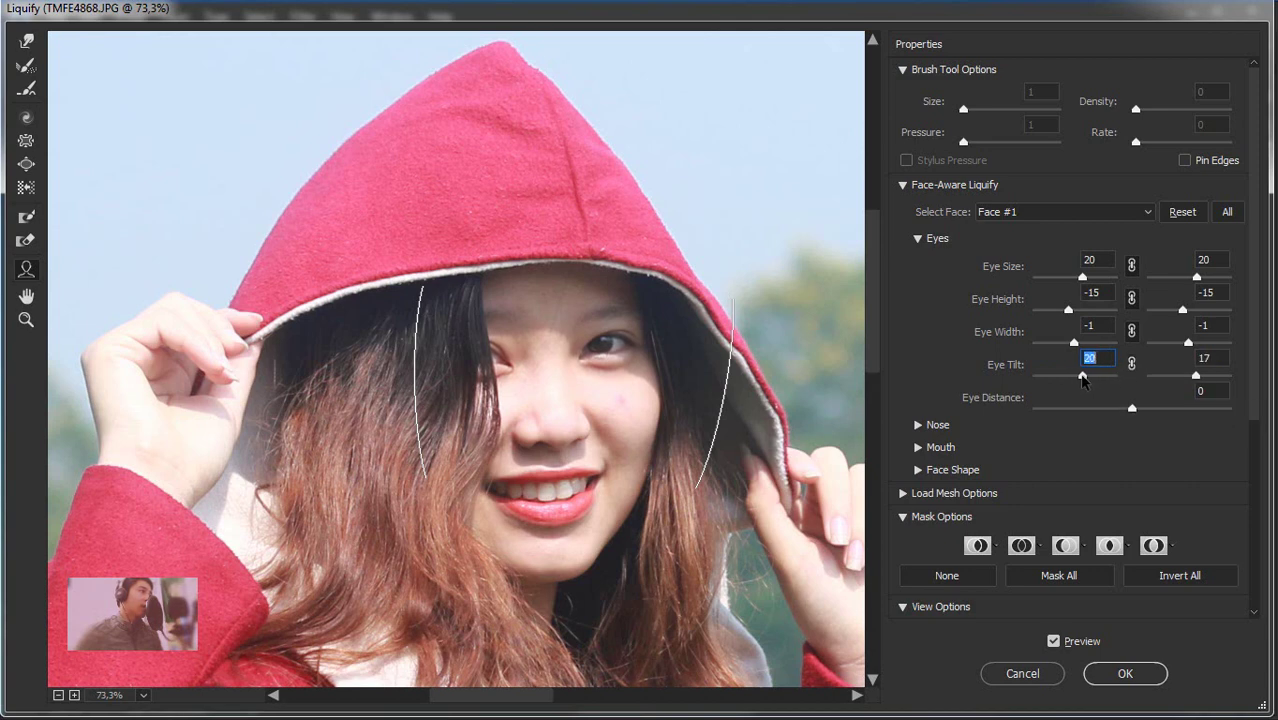
{"action": "type", "text": "0"}
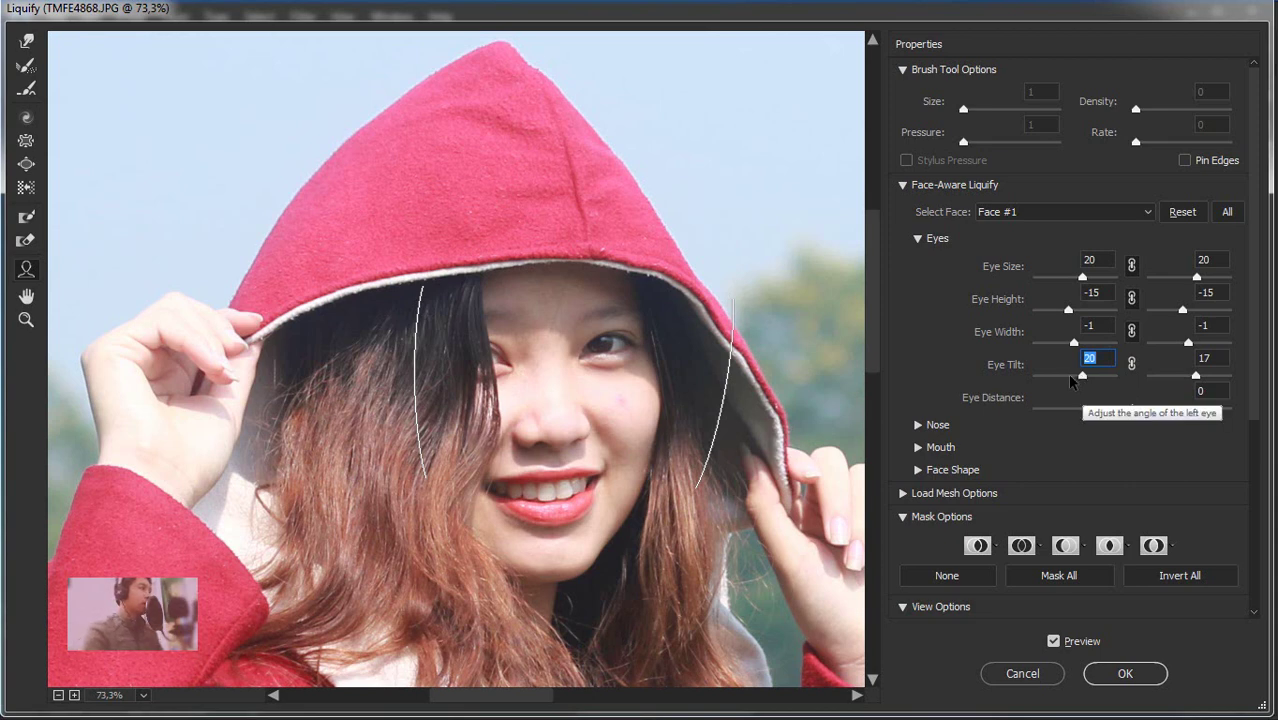
{"action": "double_click", "coordinate": [1217, 357]}
{"action": "type", "text": "0"}
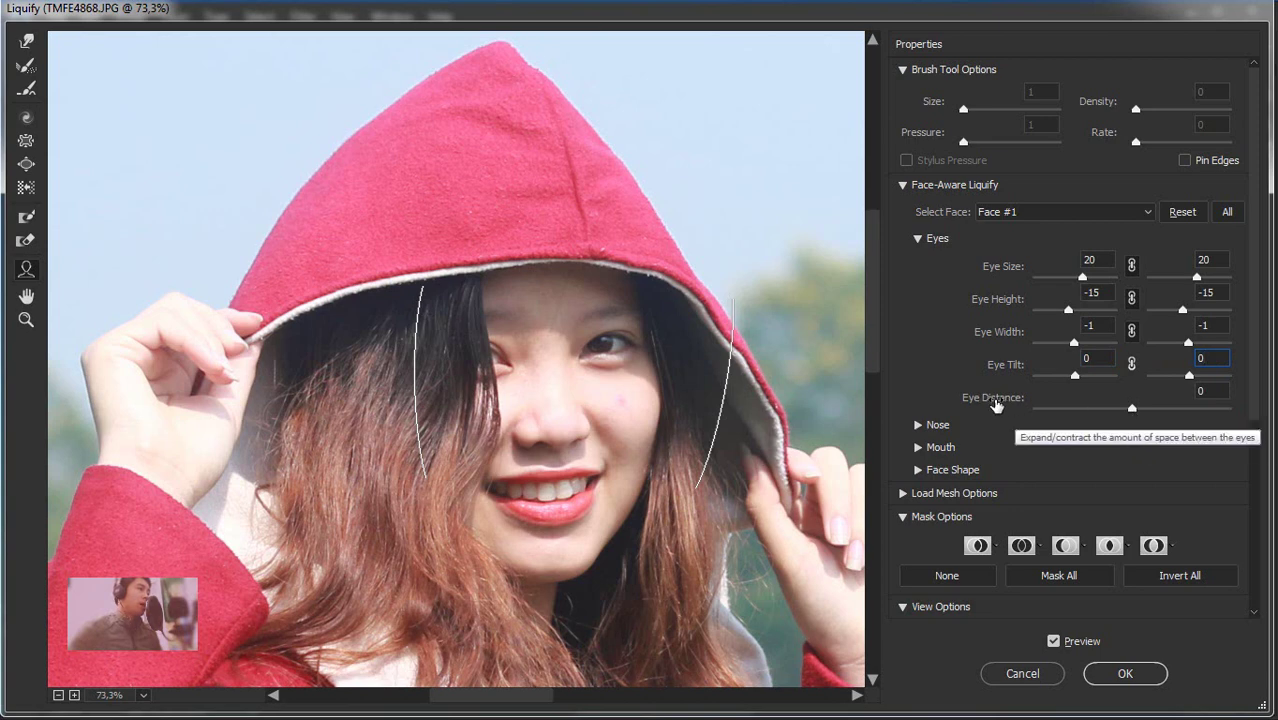
{"action": "mouse_move", "coordinate": [1131, 409]}
{"action": "left_mouse_down"}
{"action": "mouse_move", "coordinate": [976, 410]}
{"action": "mouse_move", "coordinate": [1117, 408]}
{"action": "left_mouse_up"}
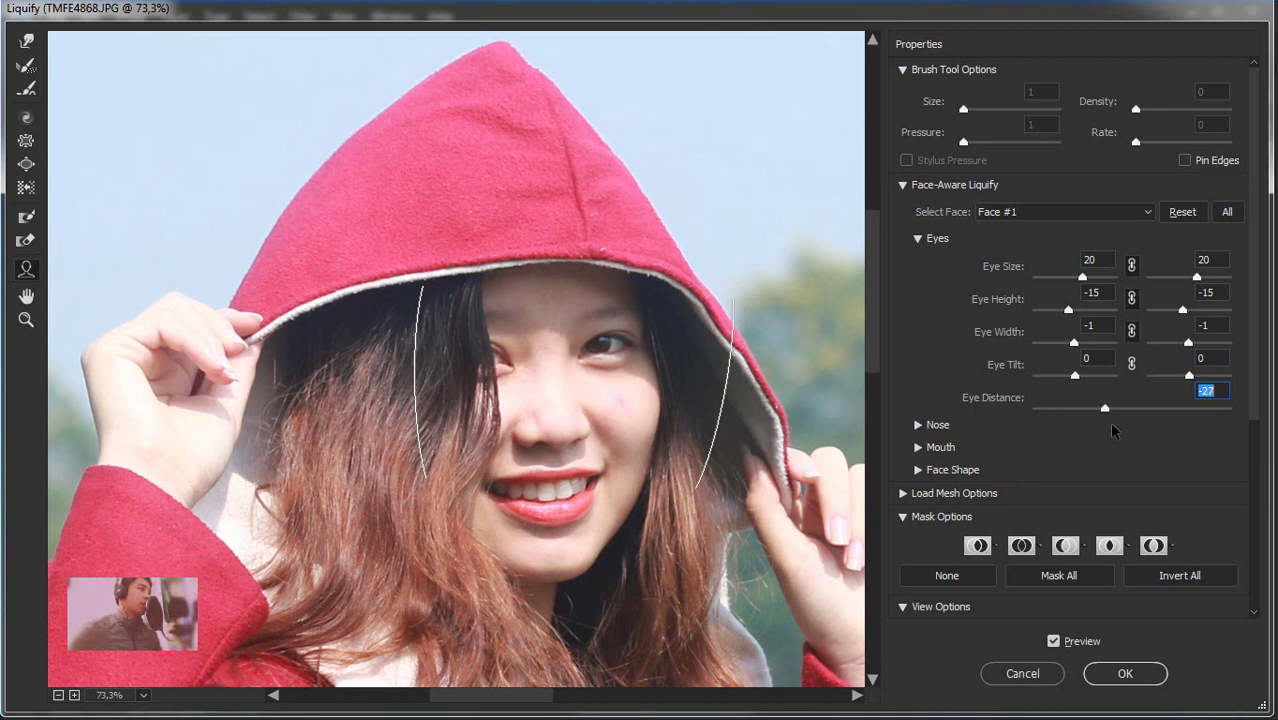
{"action": "type", "text": "0"}
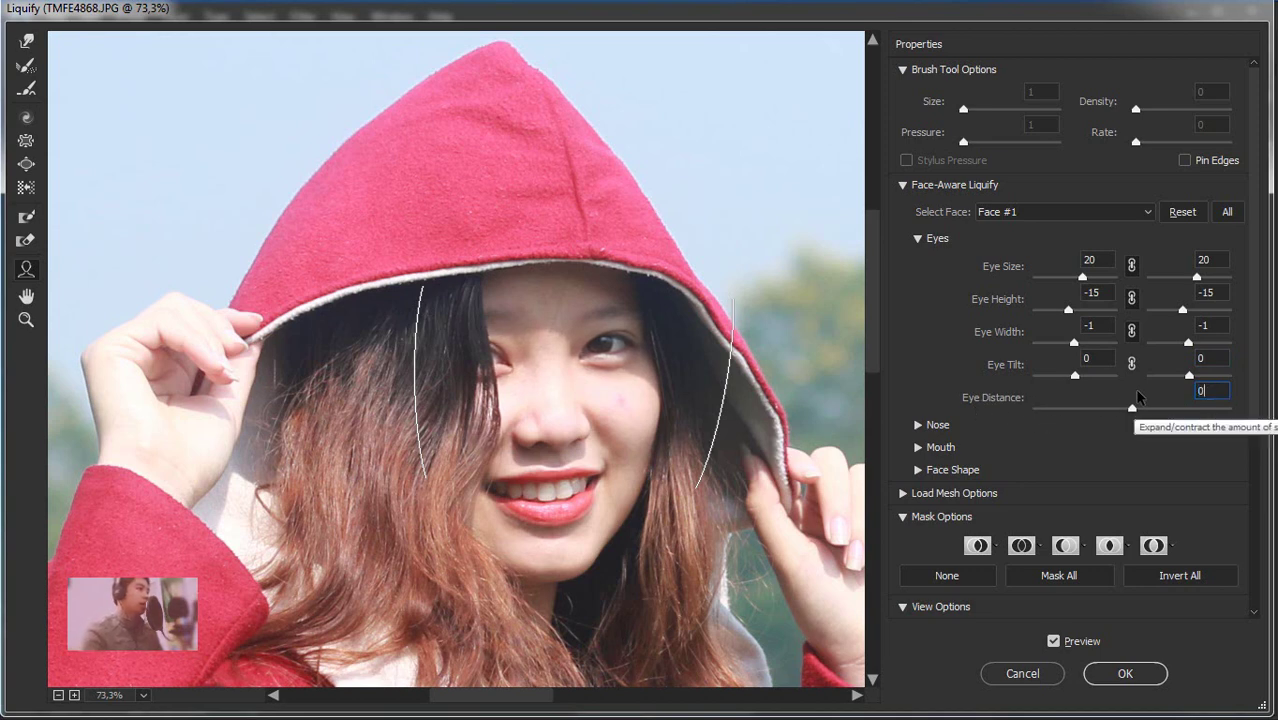
Test Nose Height in the Nose section, leave the nose at 0, and collapse it
{"action": "left_click", "coordinate": [917, 240]}
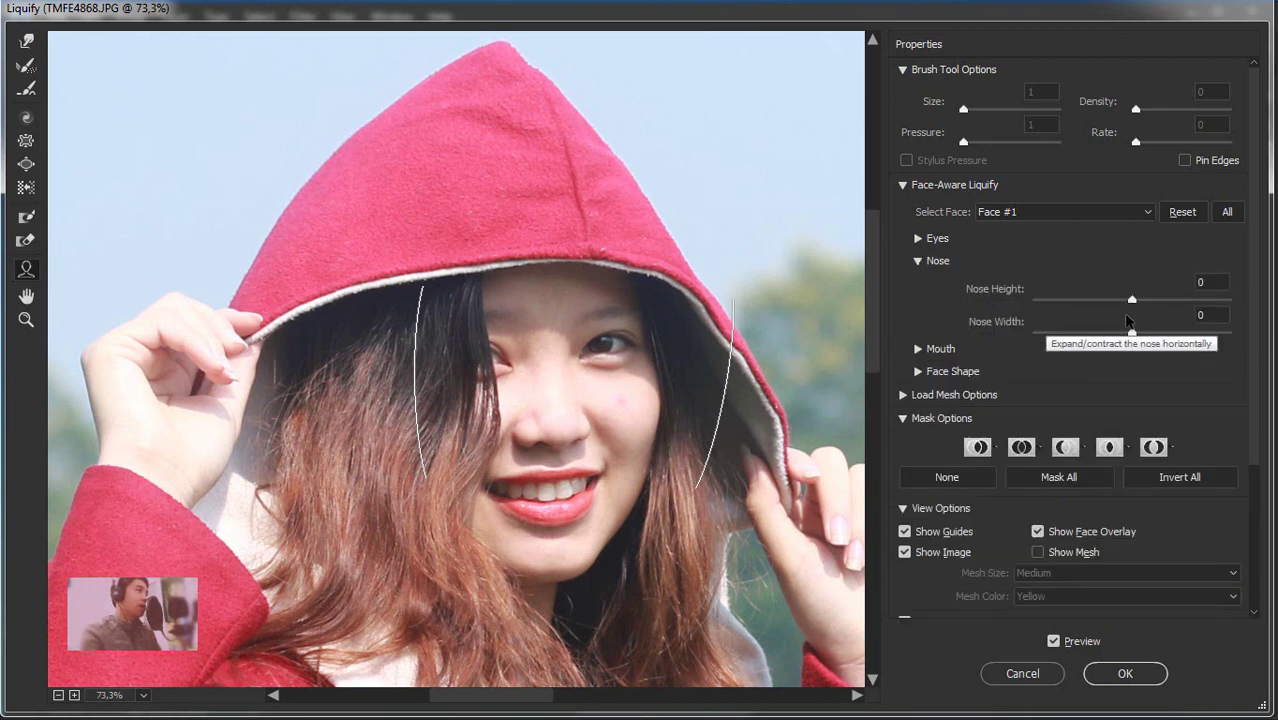
{"action": "mouse_move", "coordinate": [1133, 300]}
{"action": "left_mouse_down"}
{"action": "mouse_move", "coordinate": [1107, 321]}
{"action": "mouse_move", "coordinate": [1213, 328]}
{"action": "mouse_move", "coordinate": [1136, 328]}
{"action": "mouse_move", "coordinate": [1213, 333]}
{"action": "mouse_move", "coordinate": [1256, 357]}
{"action": "mouse_move", "coordinate": [1121, 367]}
{"action": "mouse_move", "coordinate": [1134, 364]}
{"action": "left_mouse_up"}
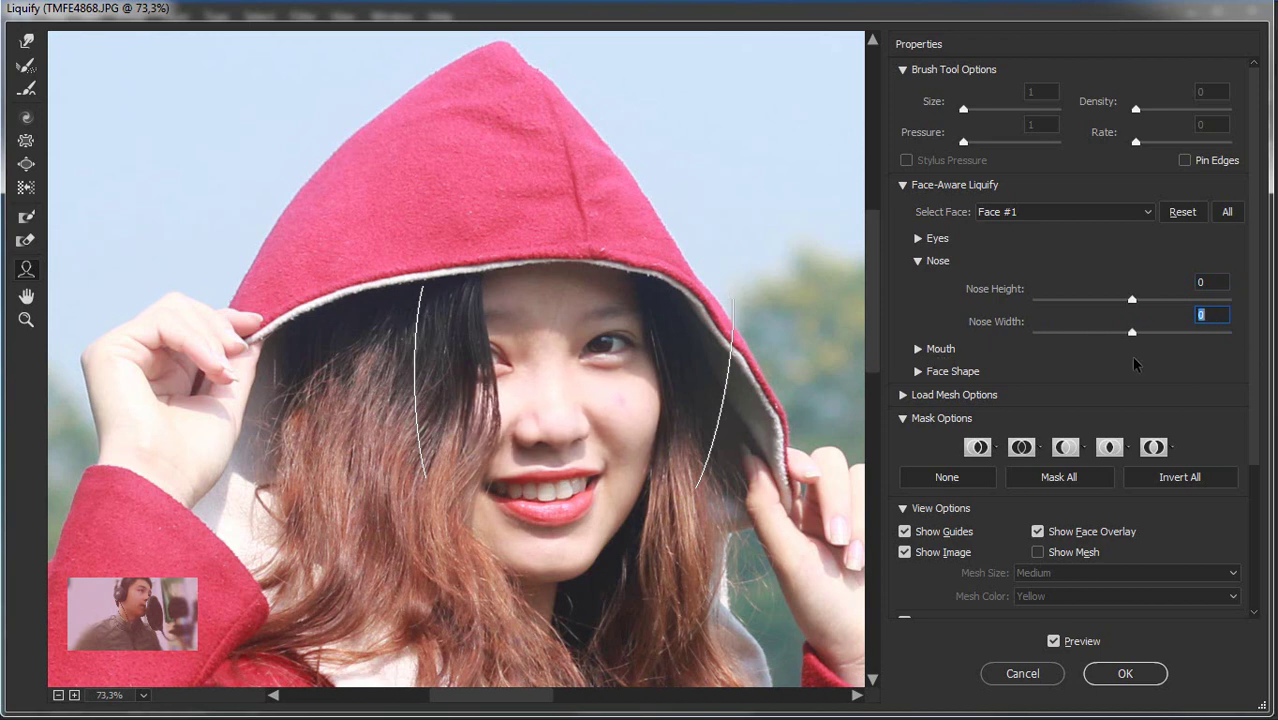
{"action": "left_click", "coordinate": [918, 261]}
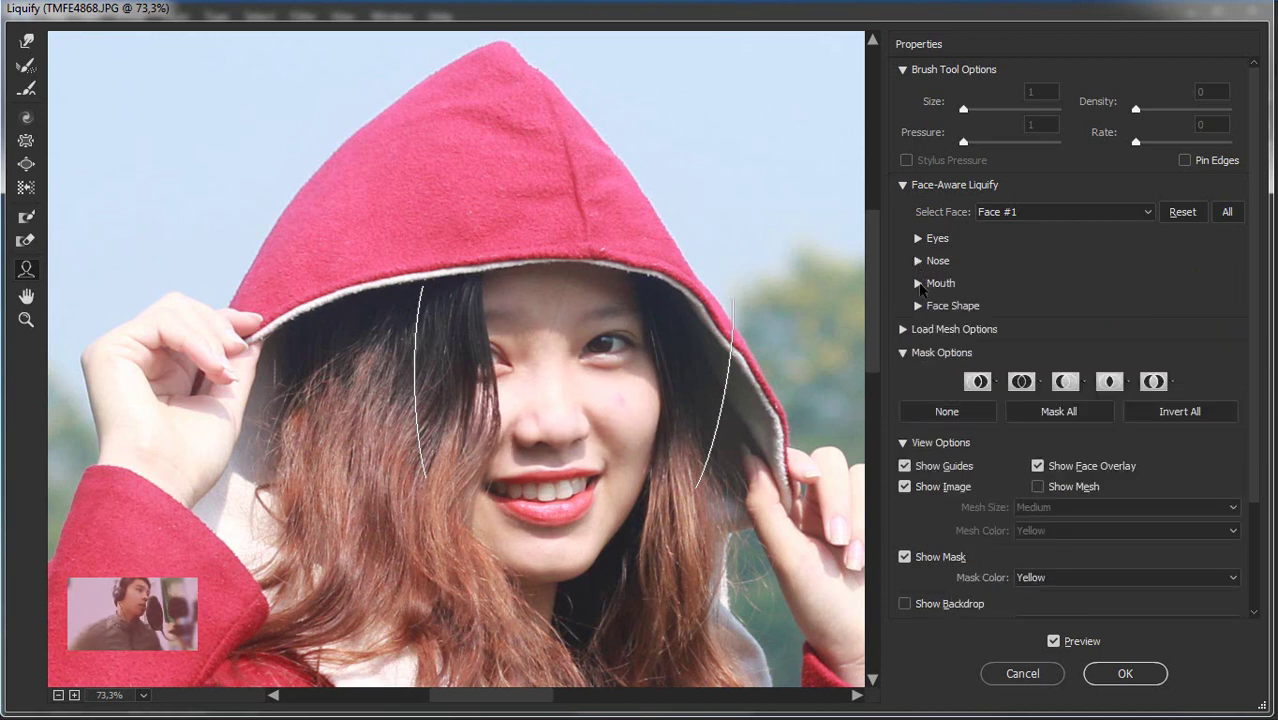
In the Mouth settings, test Smile and Upper Lip, trying 9 then resetting Upper Lip to 0
{"action": "left_click", "coordinate": [919, 284]}
{"action": "mouse_move", "coordinate": [1131, 322]}
{"action": "left_mouse_down"}
{"action": "mouse_move", "coordinate": [997, 318]}
{"action": "mouse_move", "coordinate": [1271, 350]}
{"action": "mouse_move", "coordinate": [1131, 350]}
{"action": "left_mouse_up"}
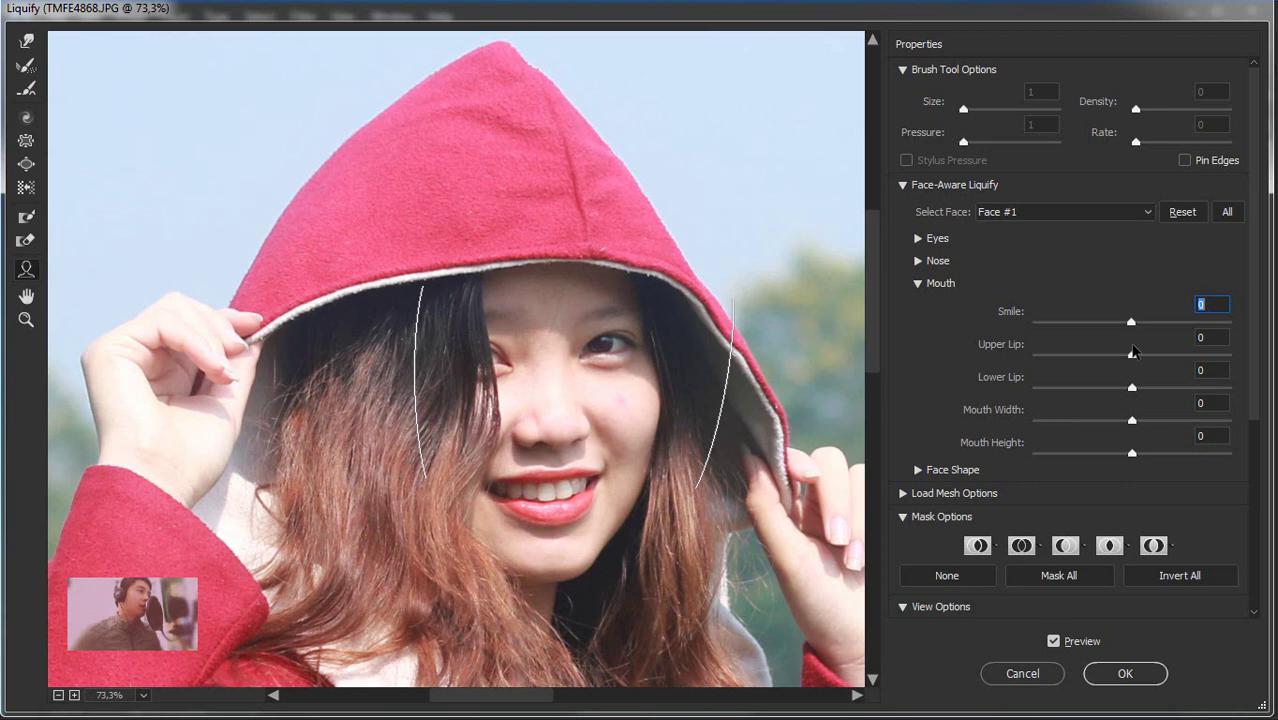
{"action": "left_click_drag", "start_coordinate": [1118, 352], "coordinate": [1155, 350]}
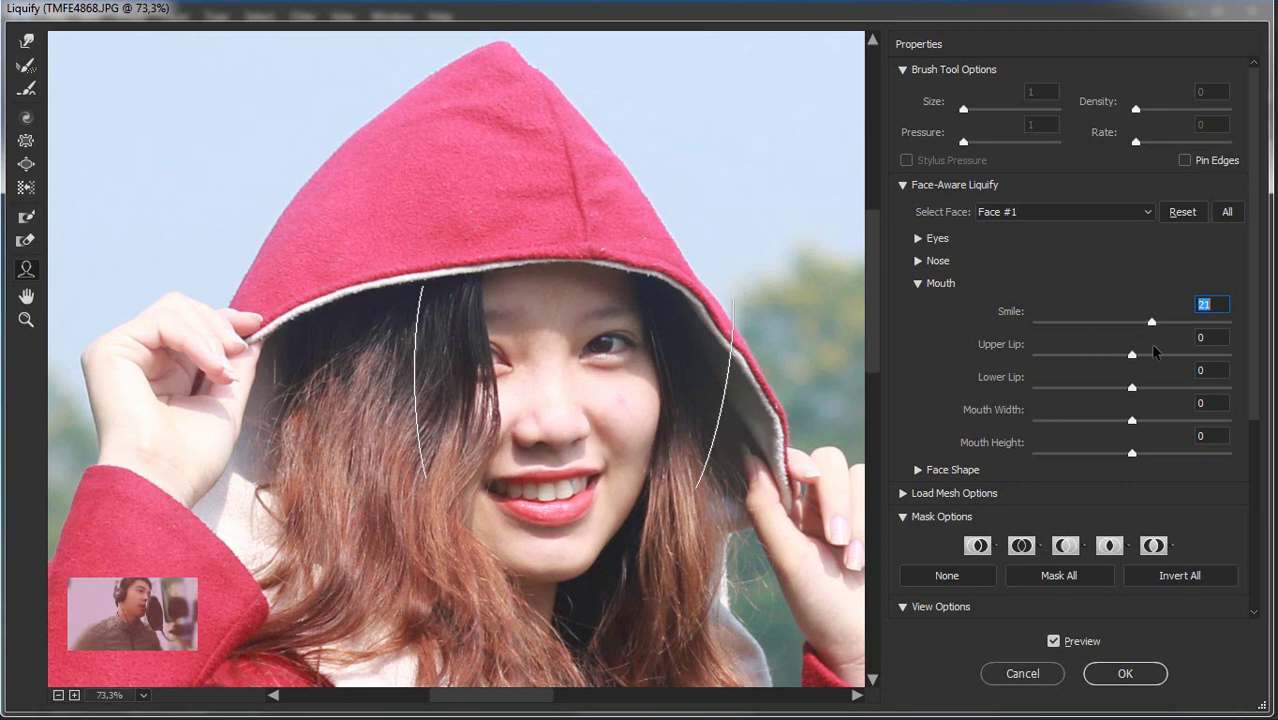
{"action": "left_click_drag", "start_coordinate": [1128, 354], "coordinate": [1130, 354]}
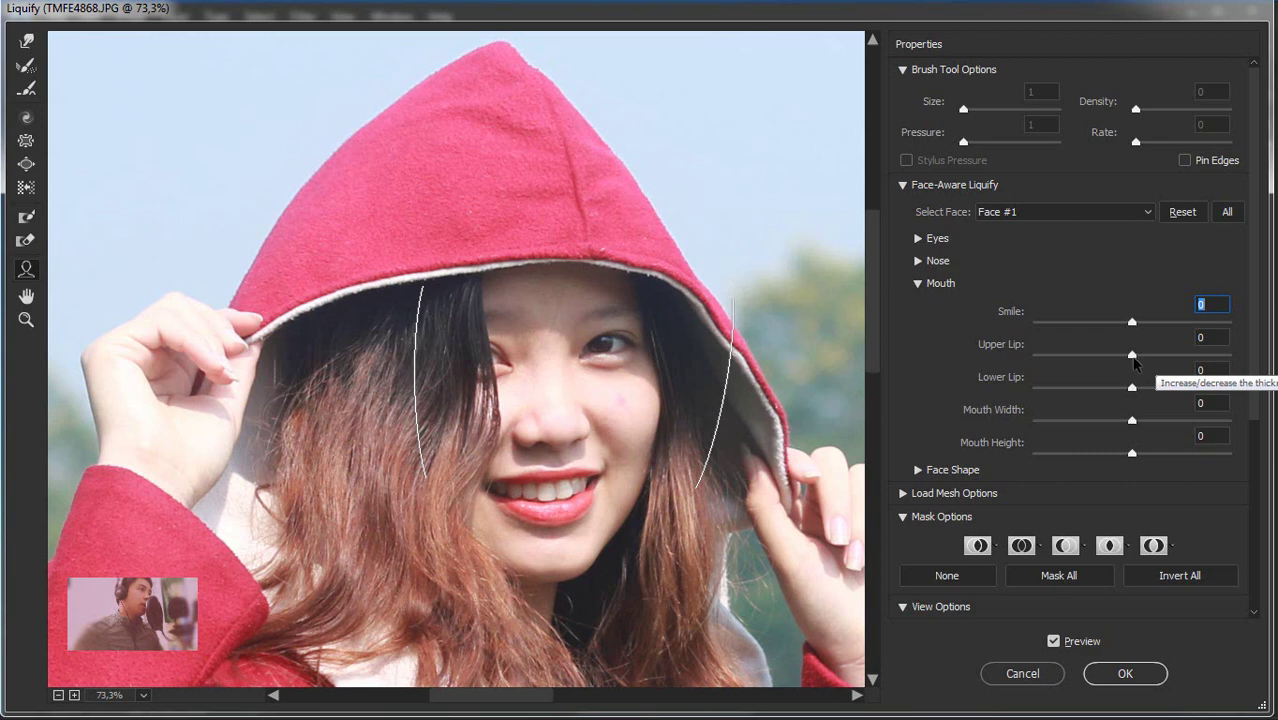
{"action": "left_click_drag", "start_coordinate": [1132, 355], "coordinate": [1151, 355]}
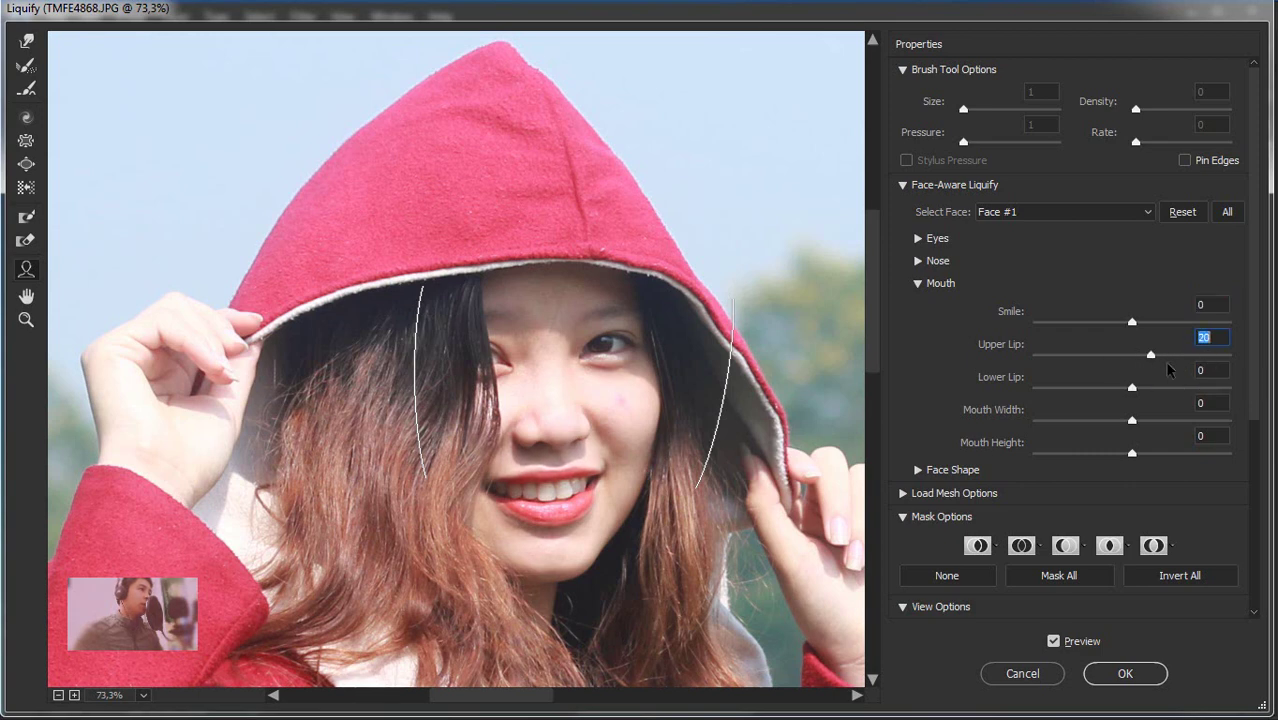
{"action": "type", "text": "9"}
{"action": "key", "text": "Return"}
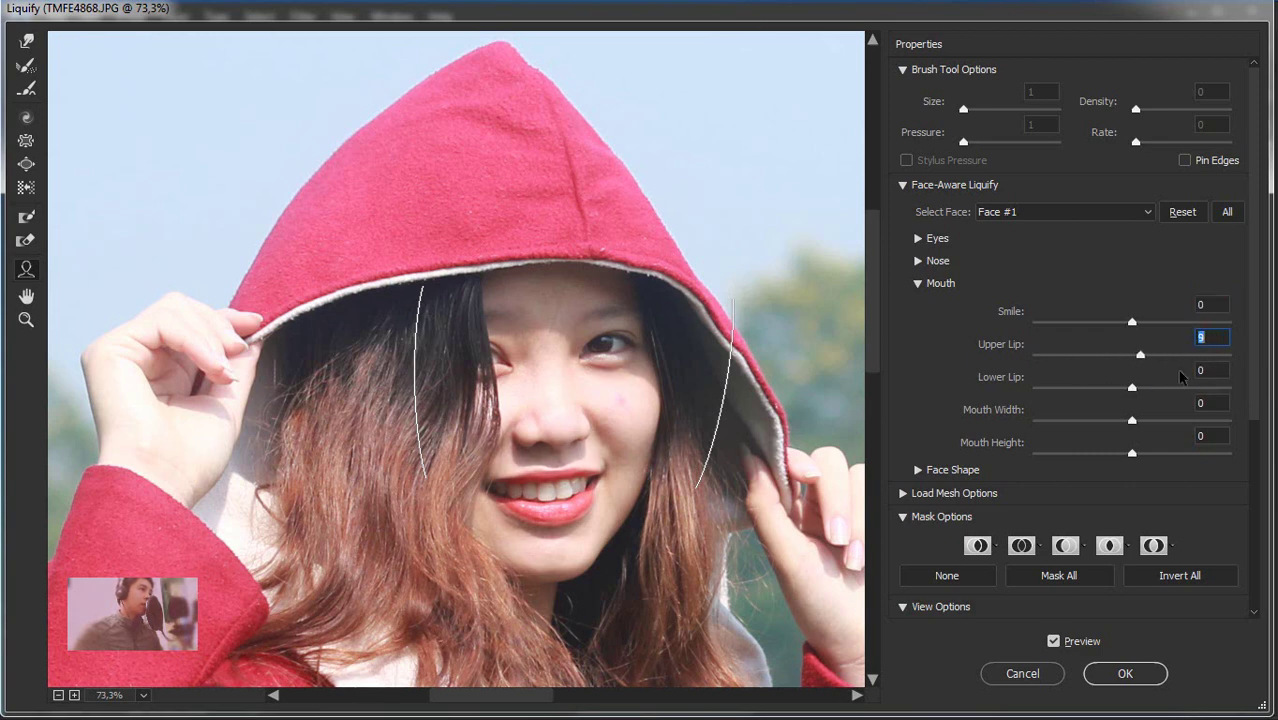
{"action": "type", "text": "0"}
{"action": "key", "text": "Return"}
Reset Lower Lip to 0, slightly reduce mouth width and height, and collapse Mouth
{"action": "mouse_move", "coordinate": [1132, 386]}
{"action": "left_mouse_down"}
{"action": "mouse_move", "coordinate": [1195, 388]}
{"action": "mouse_move", "coordinate": [1000, 398]}
{"action": "mouse_move", "coordinate": [1166, 390]}
{"action": "mouse_move", "coordinate": [1150, 390]}
{"action": "left_mouse_up"}
{"action": "type", "text": "0"}
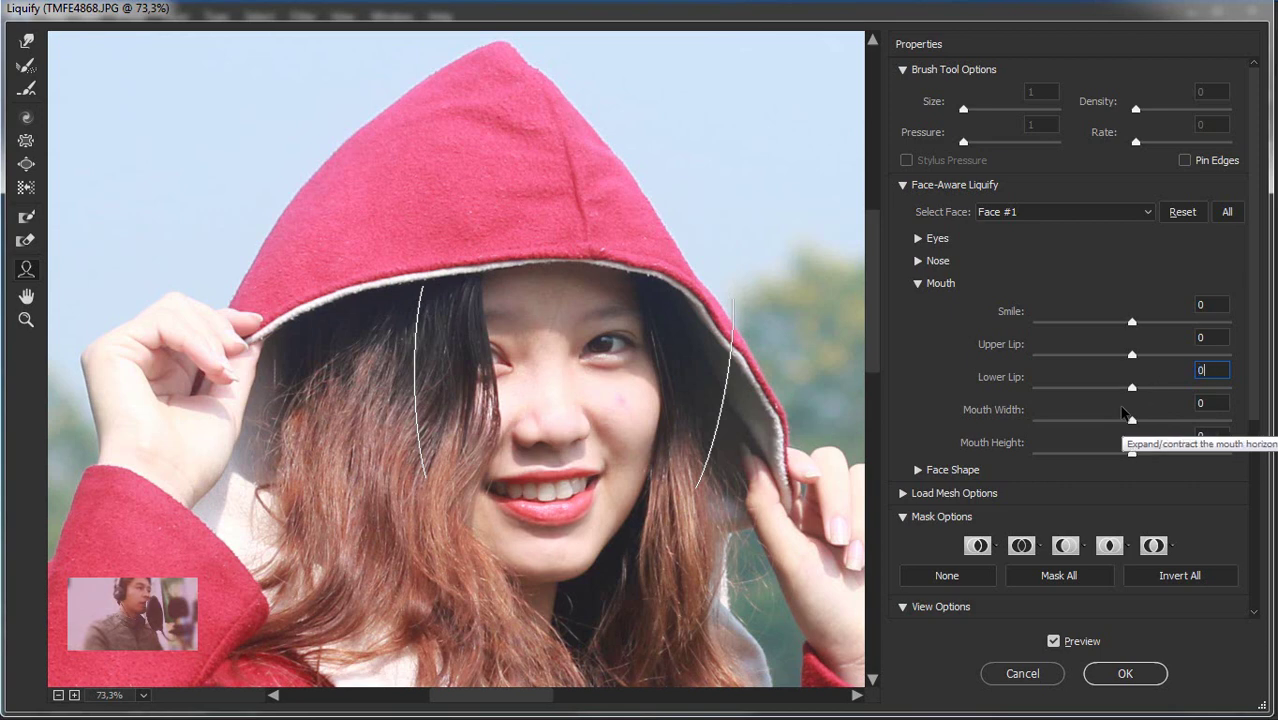
{"action": "left_click_drag", "start_coordinate": [1134, 421], "coordinate": [1112, 423]}
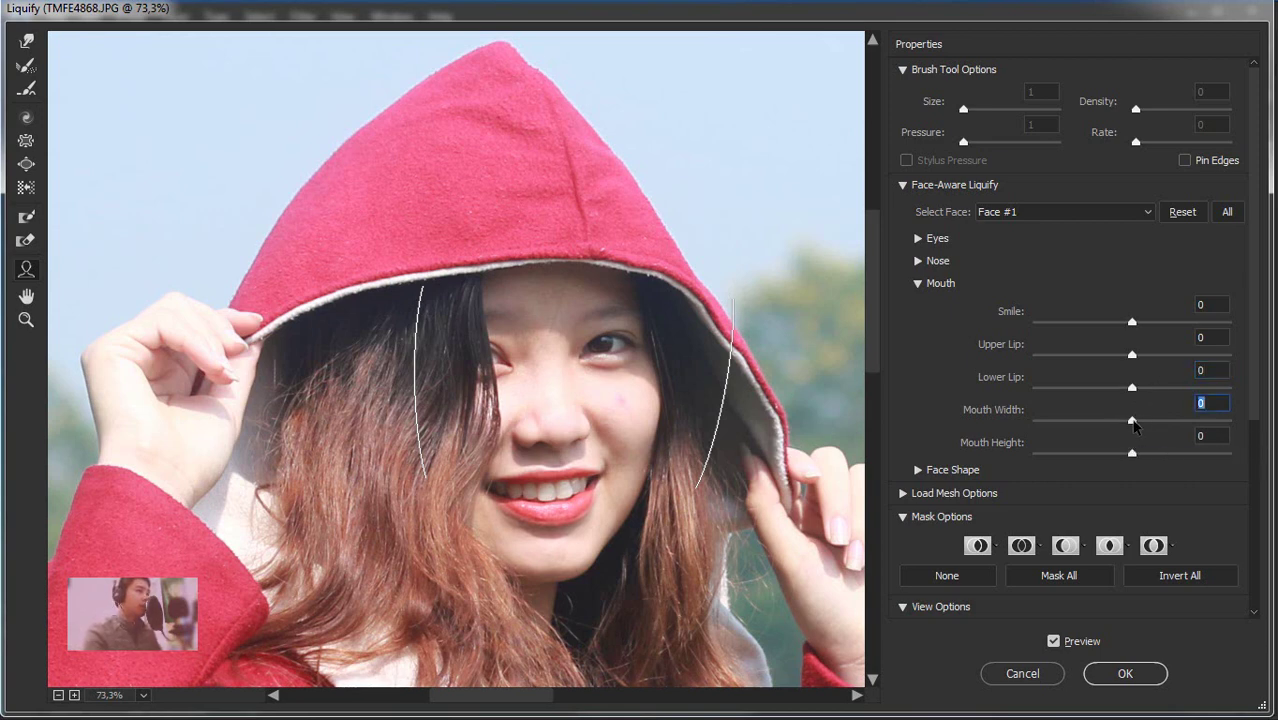
{"action": "key", "text": "Up"}
{"action": "key", "text": "Up"}
{"action": "key", "text": "Up"}
{"action": "key", "text": "Up"}
{"action": "key", "text": "Up"}
{"action": "mouse_move", "coordinate": [1132, 455]}
{"action": "left_mouse_down"}
{"action": "mouse_move", "coordinate": [1080, 453]}
{"action": "mouse_move", "coordinate": [1126, 460]}
{"action": "left_mouse_up"}
{"action": "left_click", "coordinate": [918, 286]}
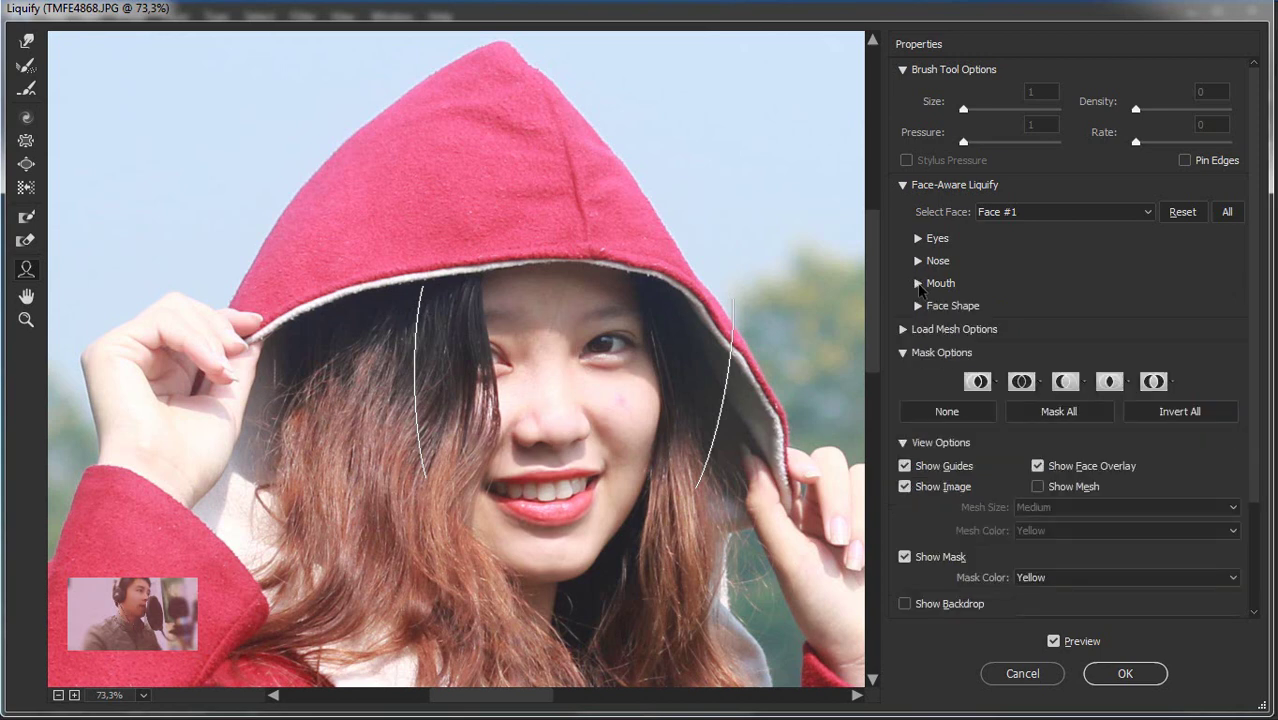
In Face Shape, test the Forehead slider and reset it to 0
{"action": "left_click", "coordinate": [918, 306]}
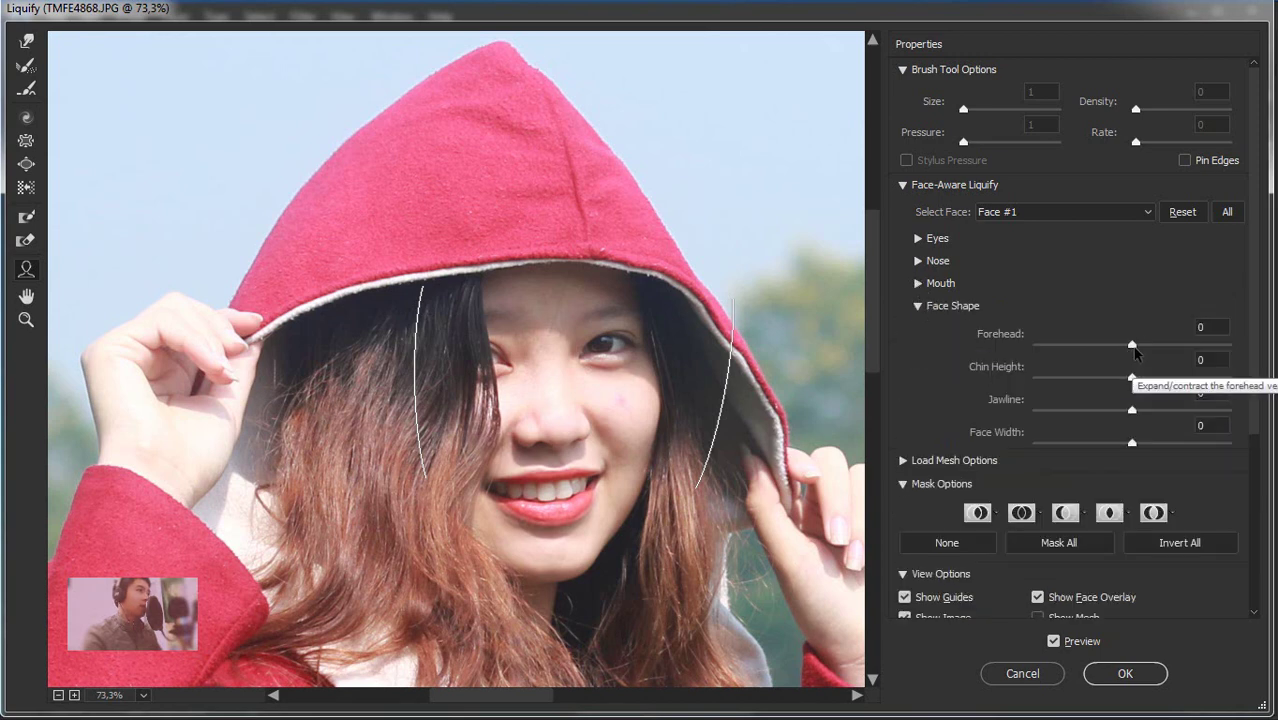
{"action": "mouse_move", "coordinate": [1133, 344]}
{"action": "left_mouse_down"}
{"action": "mouse_move", "coordinate": [1186, 345]}
{"action": "mouse_move", "coordinate": [1212, 373]}
{"action": "mouse_move", "coordinate": [1076, 374]}
{"action": "mouse_move", "coordinate": [1130, 374]}
{"action": "left_mouse_up"}
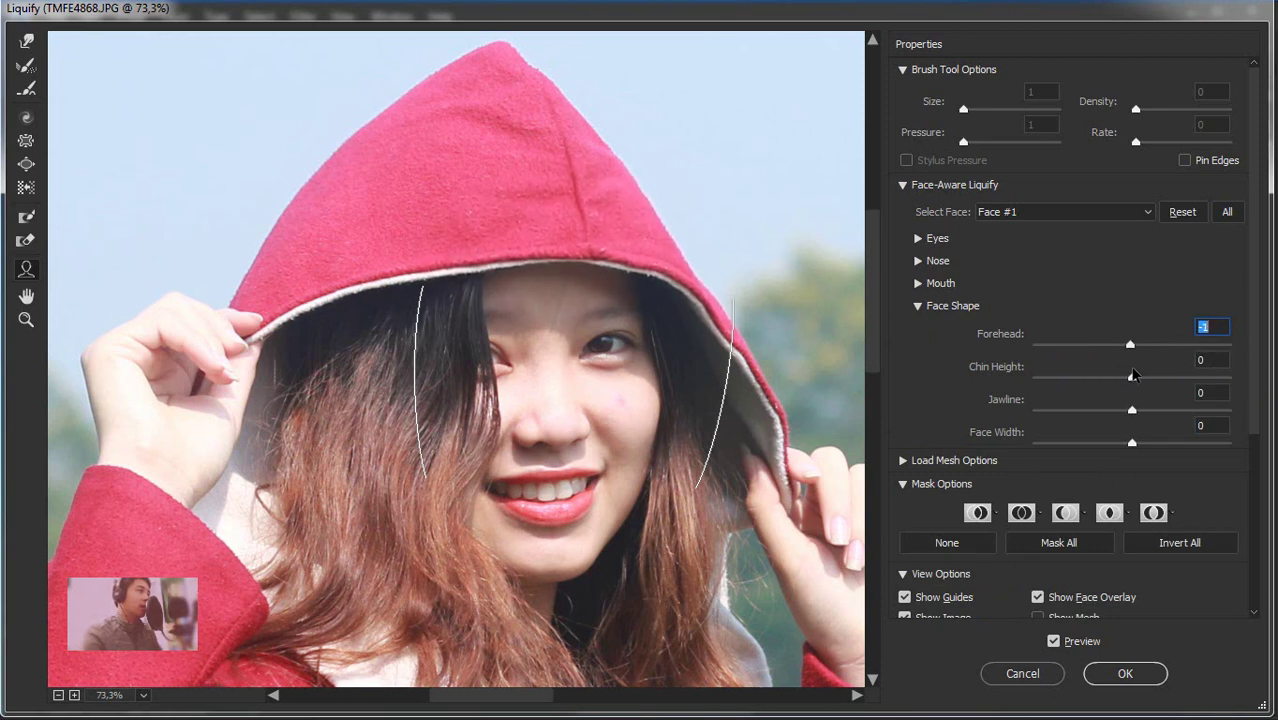
{"action": "left_click_drag", "start_coordinate": [1135, 374], "coordinate": [1122, 368]}
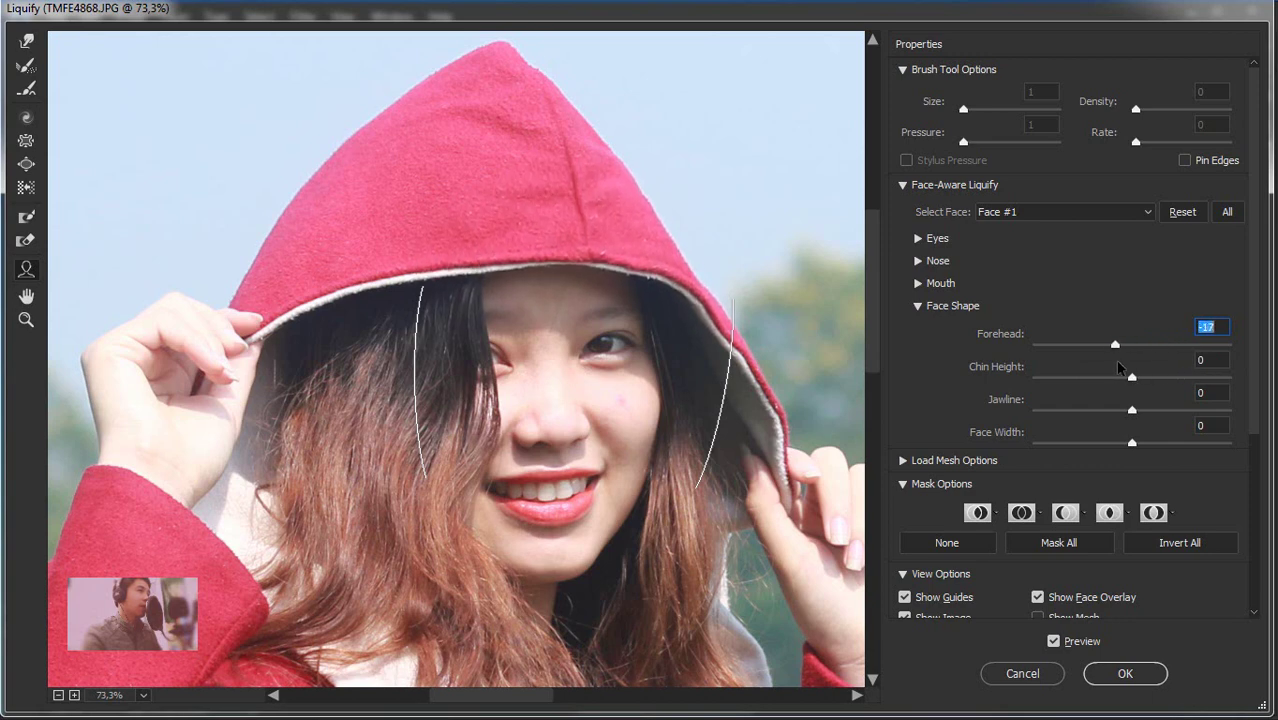
{"action": "type", "text": "0"}
{"action": "key", "text": "Tab"}
Test Chin Height, resetting it to 0, then try the Jawline and Face Width sliders
{"action": "left_click_drag", "start_coordinate": [1133, 378], "coordinate": [1150, 378]}
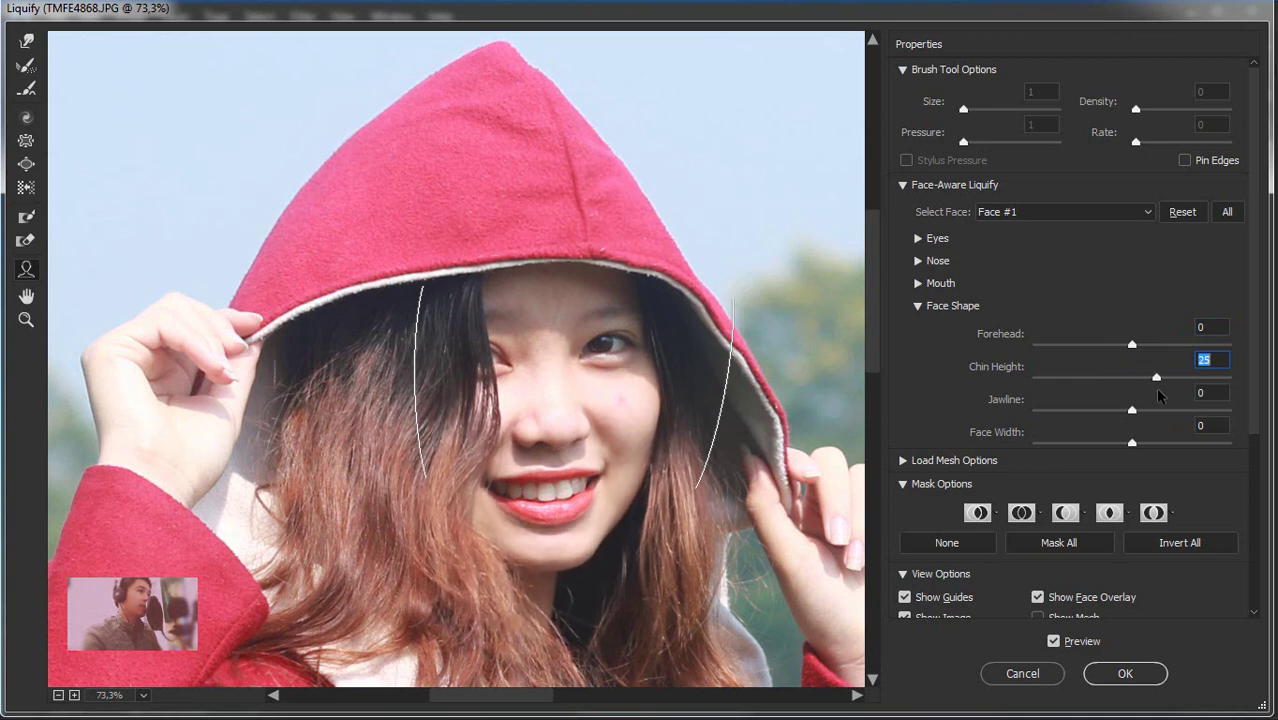
{"action": "left_click_drag", "start_coordinate": [1150, 378], "coordinate": [1105, 403]}
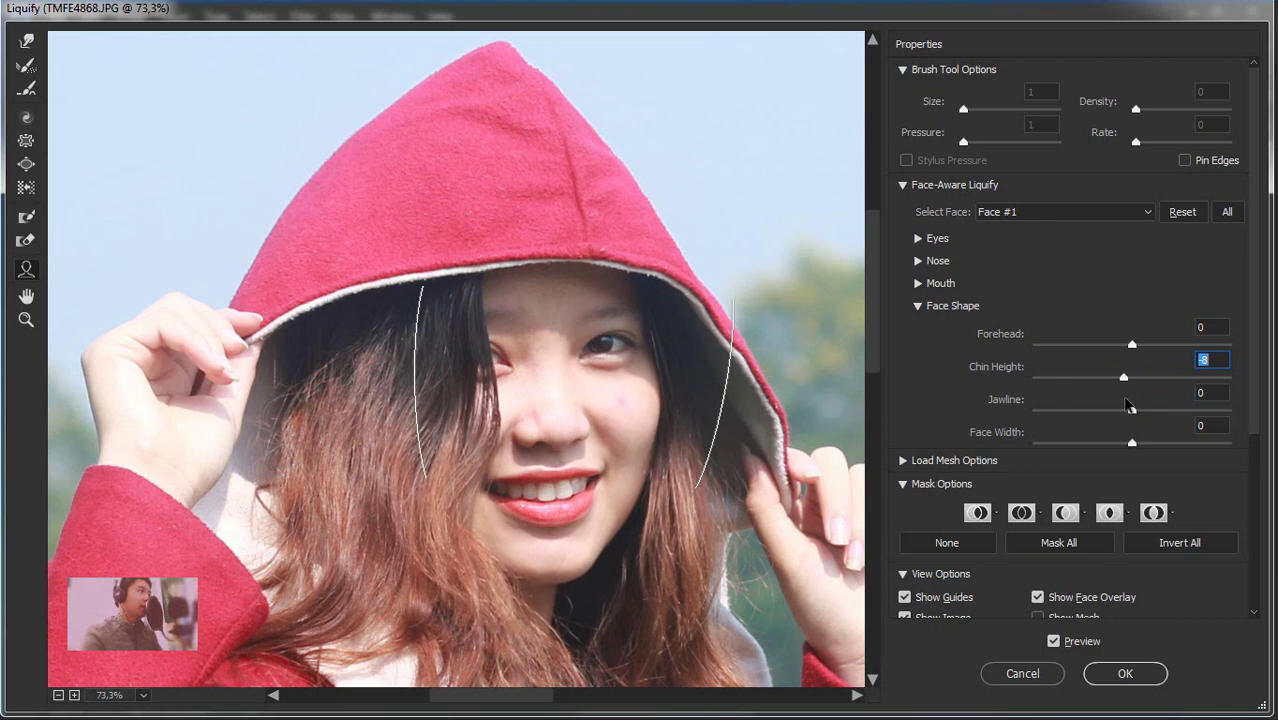
{"action": "type", "text": "0"}
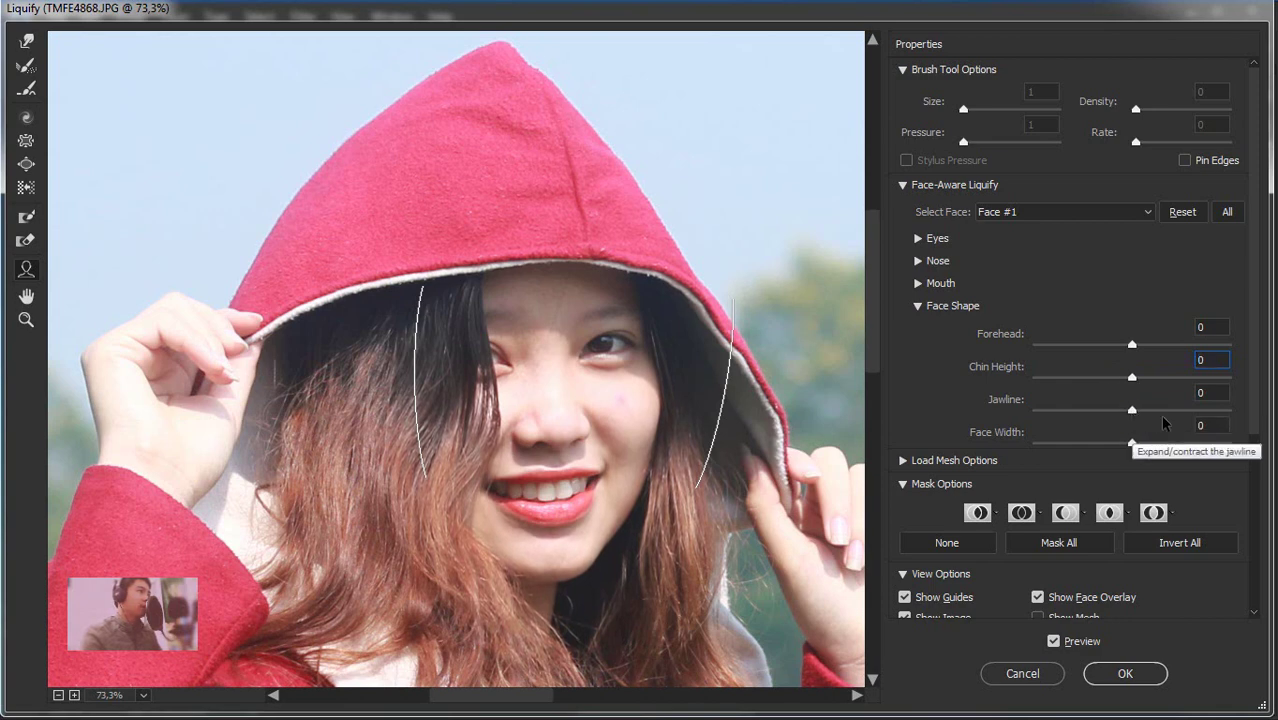
{"action": "mouse_move", "coordinate": [1132, 410]}
{"action": "left_mouse_down"}
{"action": "mouse_move", "coordinate": [1018, 414]}
{"action": "mouse_move", "coordinate": [1132, 410]}
{"action": "left_mouse_up"}
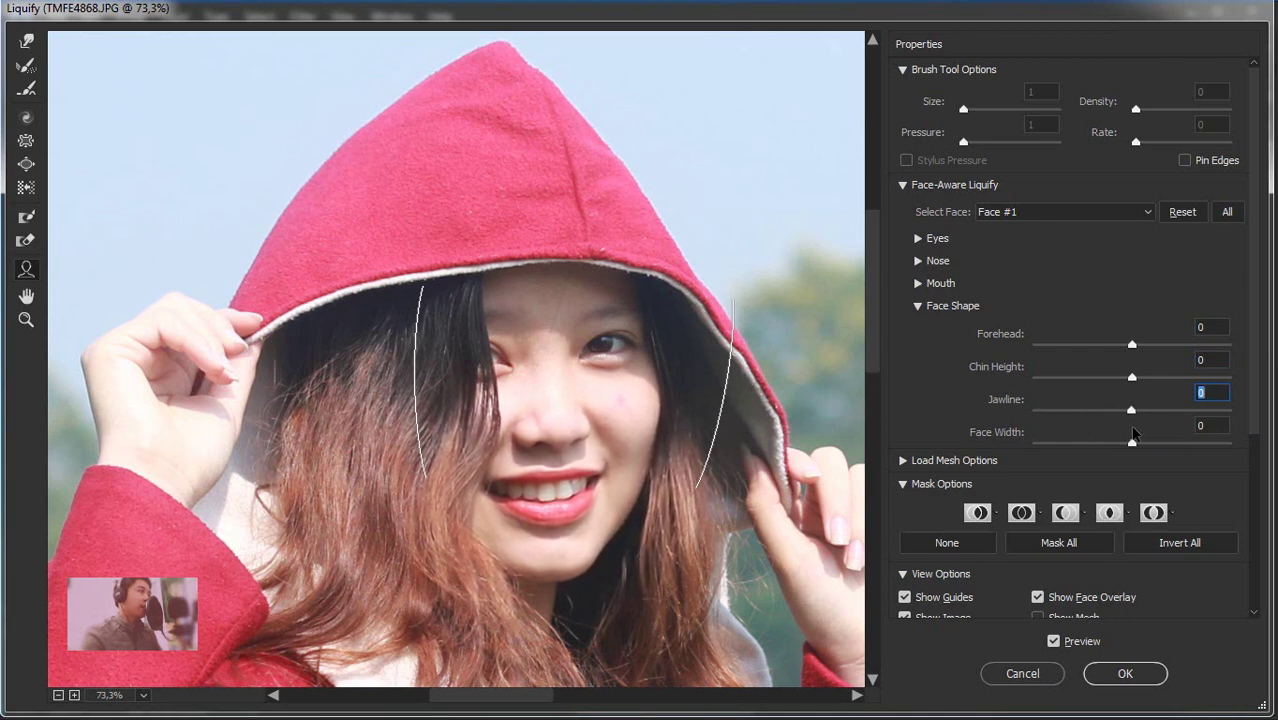
{"action": "mouse_move", "coordinate": [1133, 446]}
{"action": "left_mouse_down"}
{"action": "mouse_move", "coordinate": [1091, 446]}
{"action": "mouse_move", "coordinate": [1136, 446]}
{"action": "left_mouse_up"}
Reset Face Width to 0, collapse Face Shape, and select the Forward Warp Tool
{"action": "left_click", "coordinate": [1131, 450]}
{"action": "left_click", "coordinate": [918, 307]}
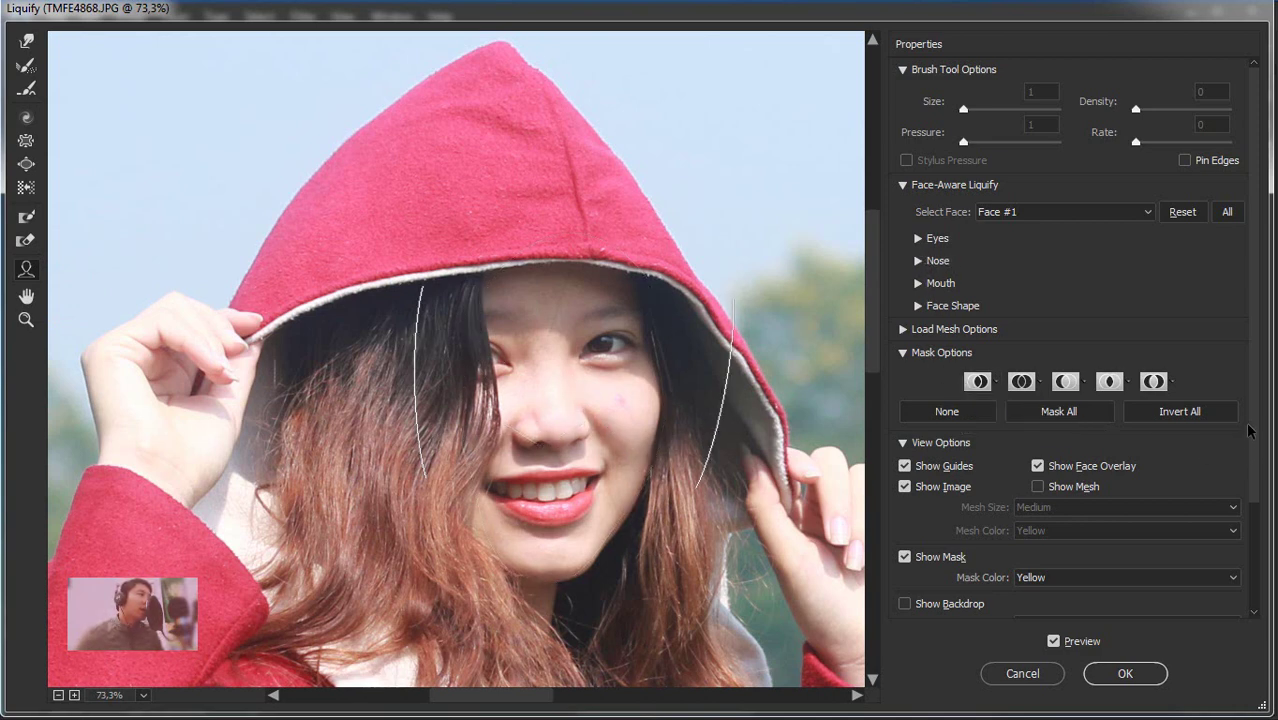
{"action": "left_click_drag", "start_coordinate": [1253, 379], "coordinate": [1247, 503]}
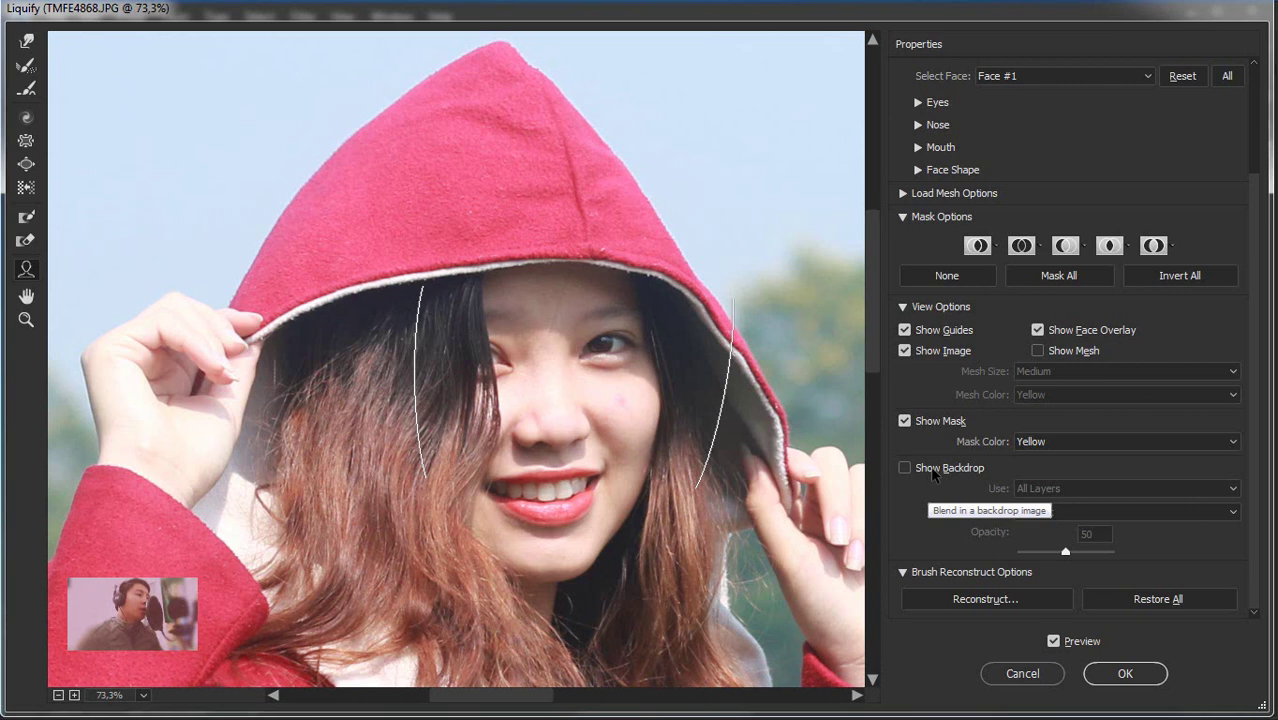
{"action": "left_click", "coordinate": [38, 42]}
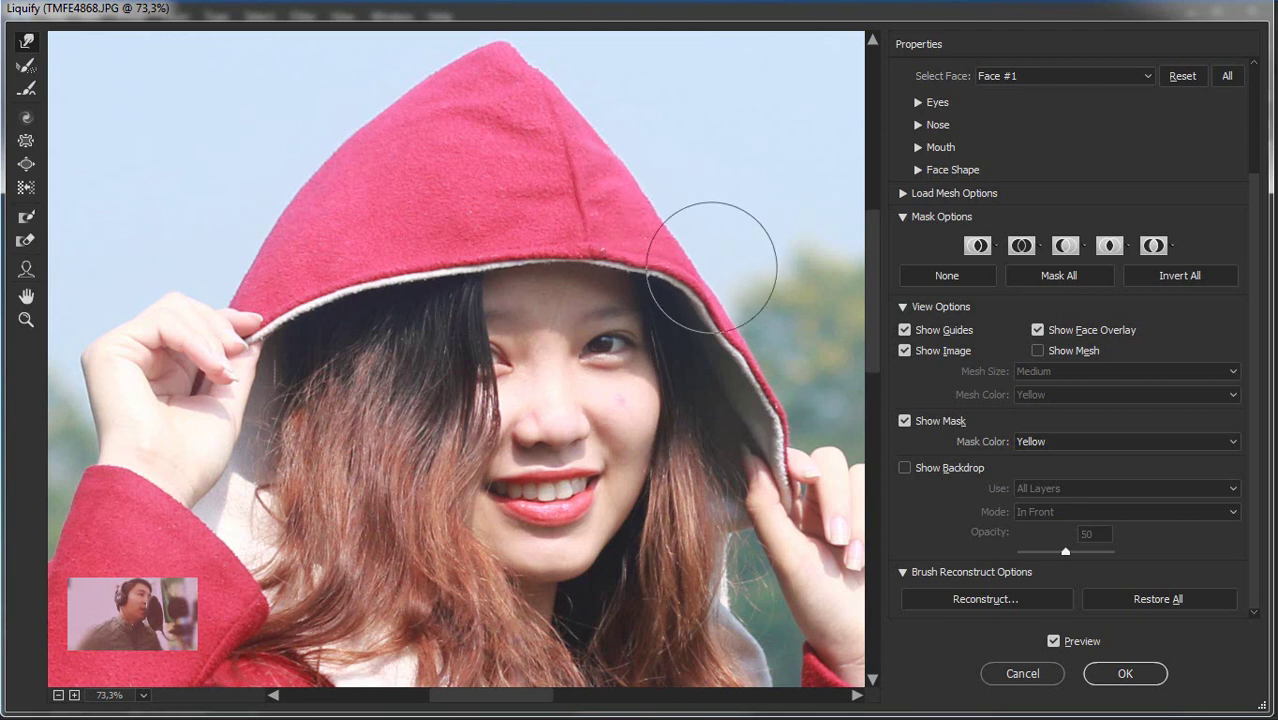
Show the backdrop at 39% opacity and warp the hood's upper-left edge inward
{"action": "left_click", "coordinate": [904, 468]}
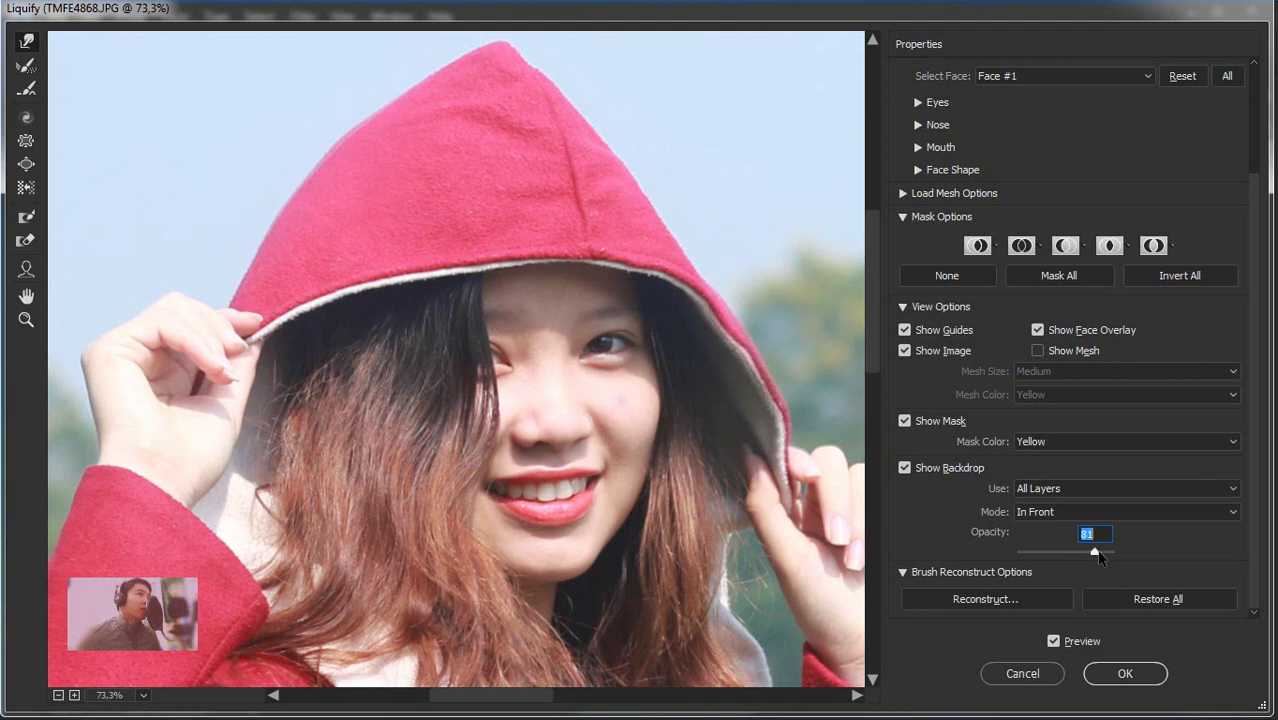
{"action": "left_click_drag", "start_coordinate": [1082, 551], "coordinate": [1051, 556]}
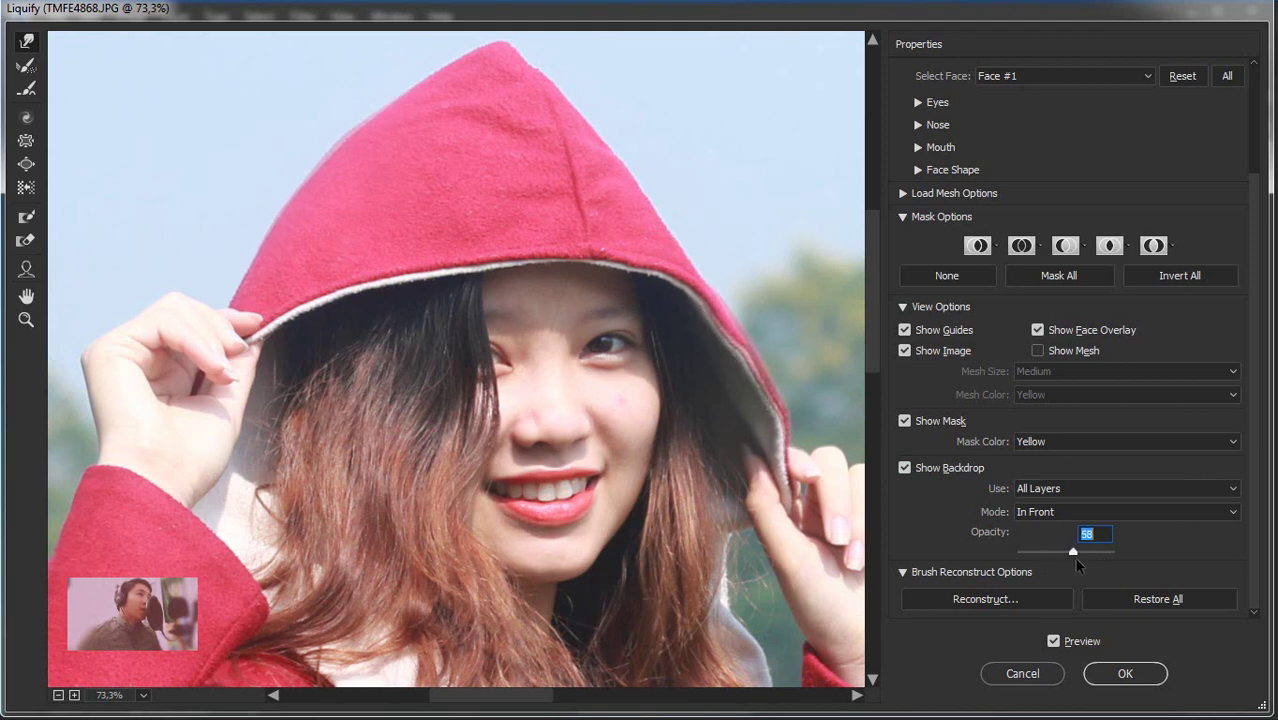
{"action": "left_click_drag", "start_coordinate": [1078, 565], "coordinate": [1049, 576]}
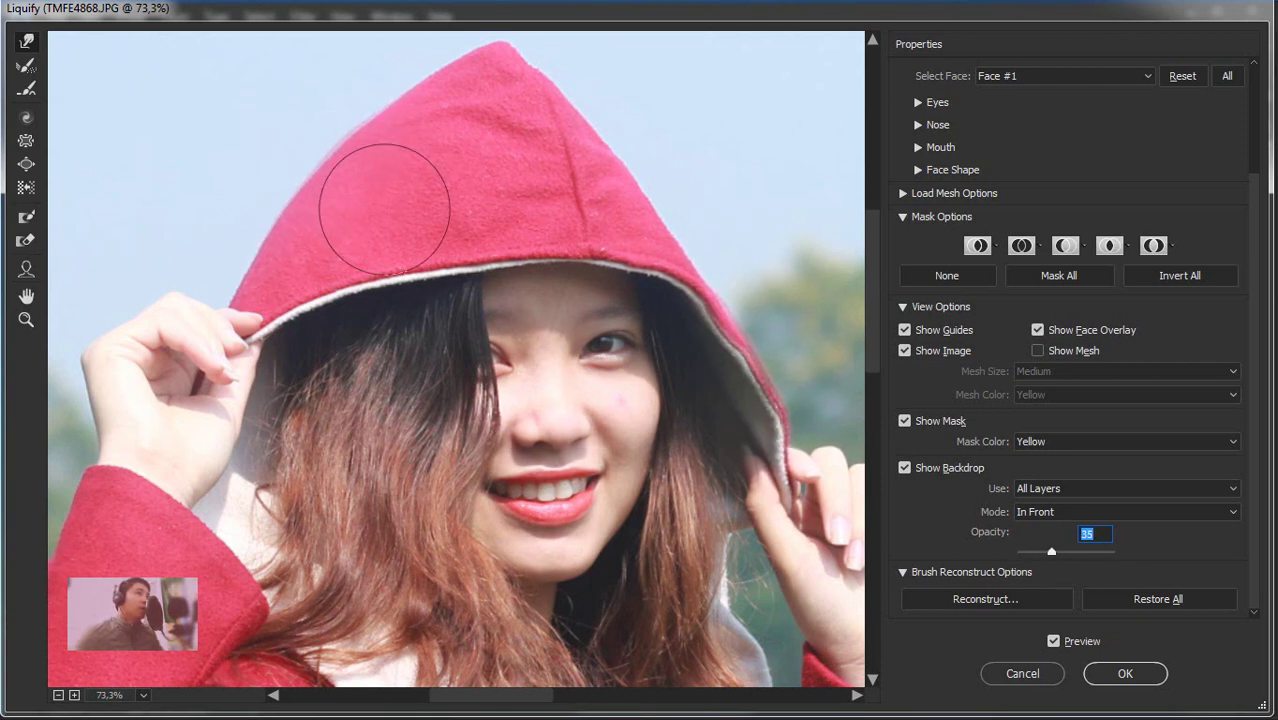
{"action": "mouse_move", "coordinate": [373, 200]}
{"action": "left_mouse_down"}
{"action": "mouse_move", "coordinate": [279, 185]}
{"action": "mouse_move", "coordinate": [375, 92]}
{"action": "mouse_move", "coordinate": [478, 70]}
{"action": "mouse_move", "coordinate": [371, 80]}
{"action": "mouse_move", "coordinate": [322, 100]}
{"action": "mouse_move", "coordinate": [277, 131]}
{"action": "mouse_move", "coordinate": [328, 134]}
{"action": "mouse_move", "coordinate": [273, 156]}
{"action": "mouse_move", "coordinate": [251, 185]}
{"action": "mouse_move", "coordinate": [337, 106]}
{"action": "left_mouse_up"}
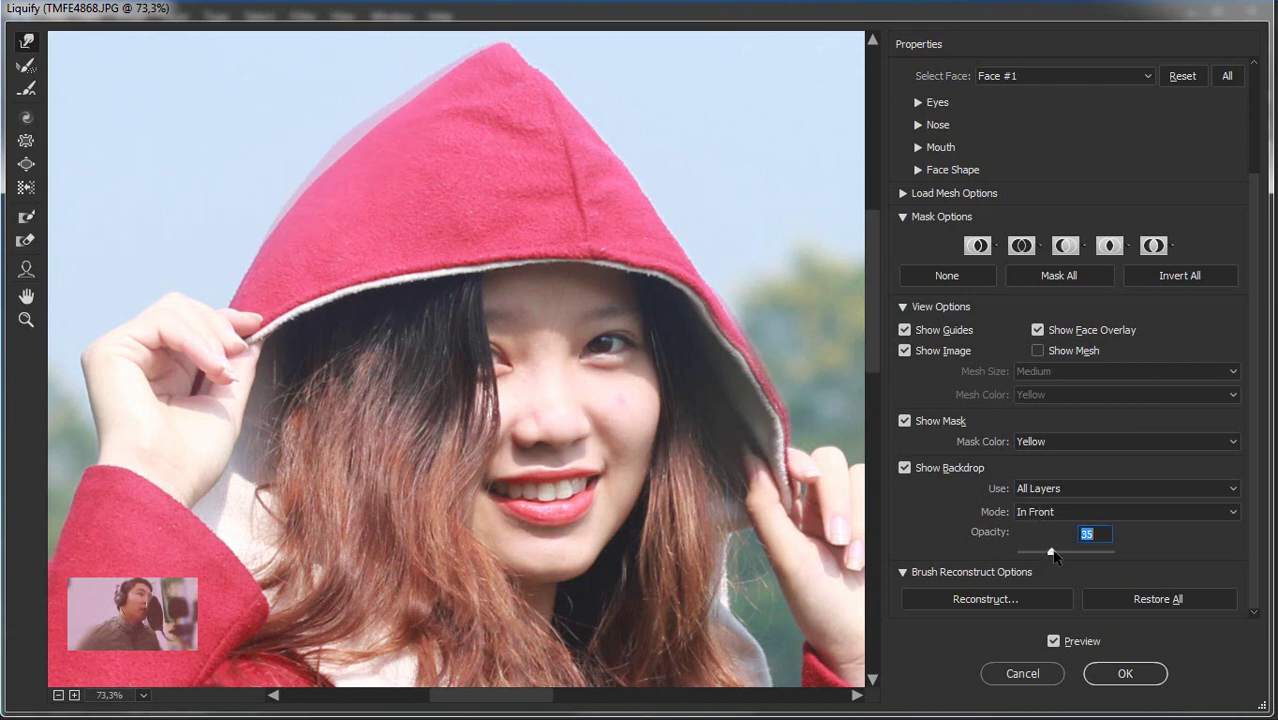
{"action": "mouse_move", "coordinate": [322, 94]}
{"action": "left_mouse_down"}
{"action": "mouse_move", "coordinate": [348, 94]}
{"action": "mouse_move", "coordinate": [347, 107]}
{"action": "mouse_move", "coordinate": [228, 234]}
{"action": "left_mouse_up"}
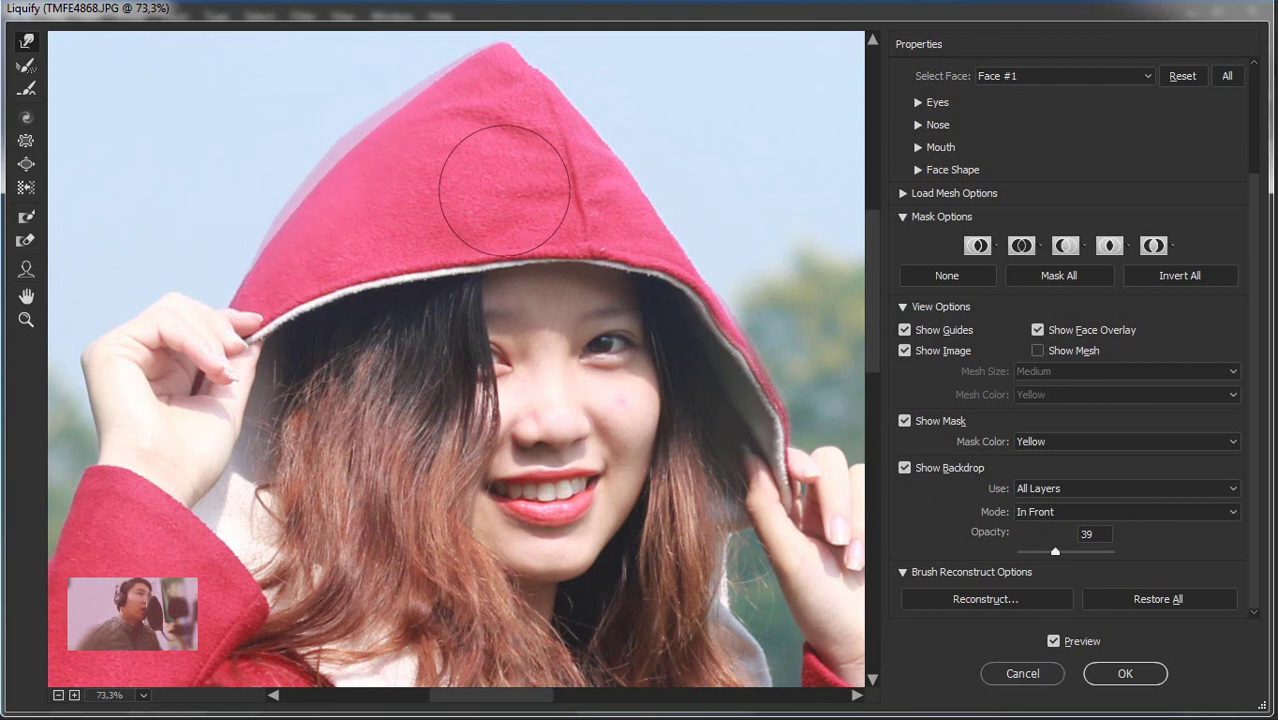
Push the hood's right edge inward near the peak, keeping the backdrop on All Layers, In Front
{"action": "mouse_move", "coordinate": [592, 113]}
{"action": "left_mouse_down"}
{"action": "mouse_move", "coordinate": [627, 114]}
{"action": "mouse_move", "coordinate": [650, 171]}
{"action": "mouse_move", "coordinate": [765, 262]}
{"action": "mouse_move", "coordinate": [742, 272]}
{"action": "left_mouse_up"}
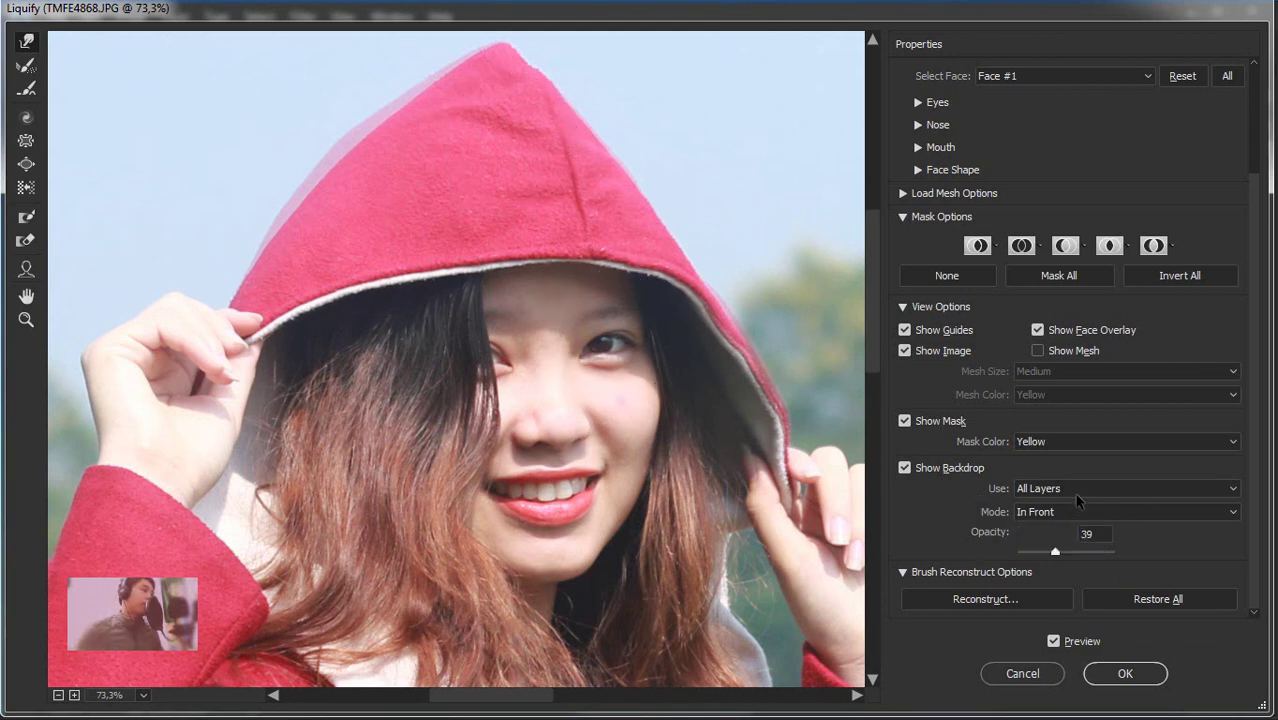
{"action": "left_click", "coordinate": [1038, 490]}
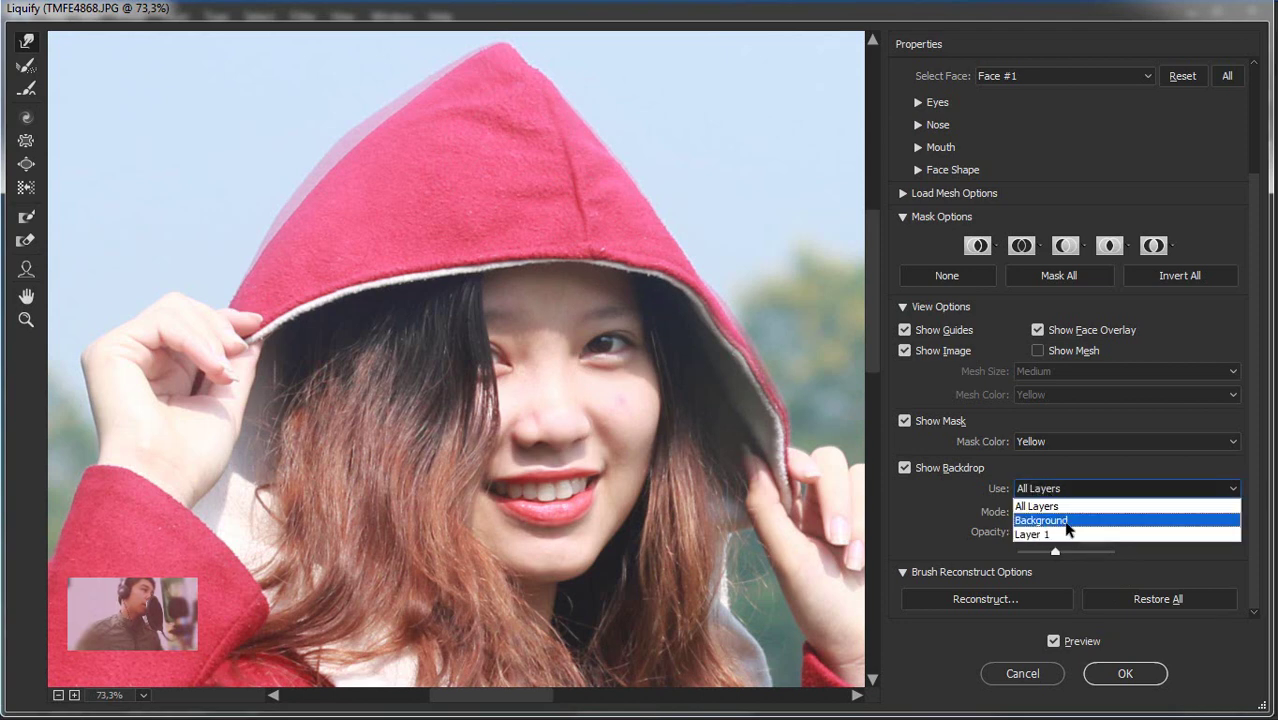
{"action": "left_click", "coordinate": [1062, 534]}
{"action": "left_click", "coordinate": [1050, 488]}
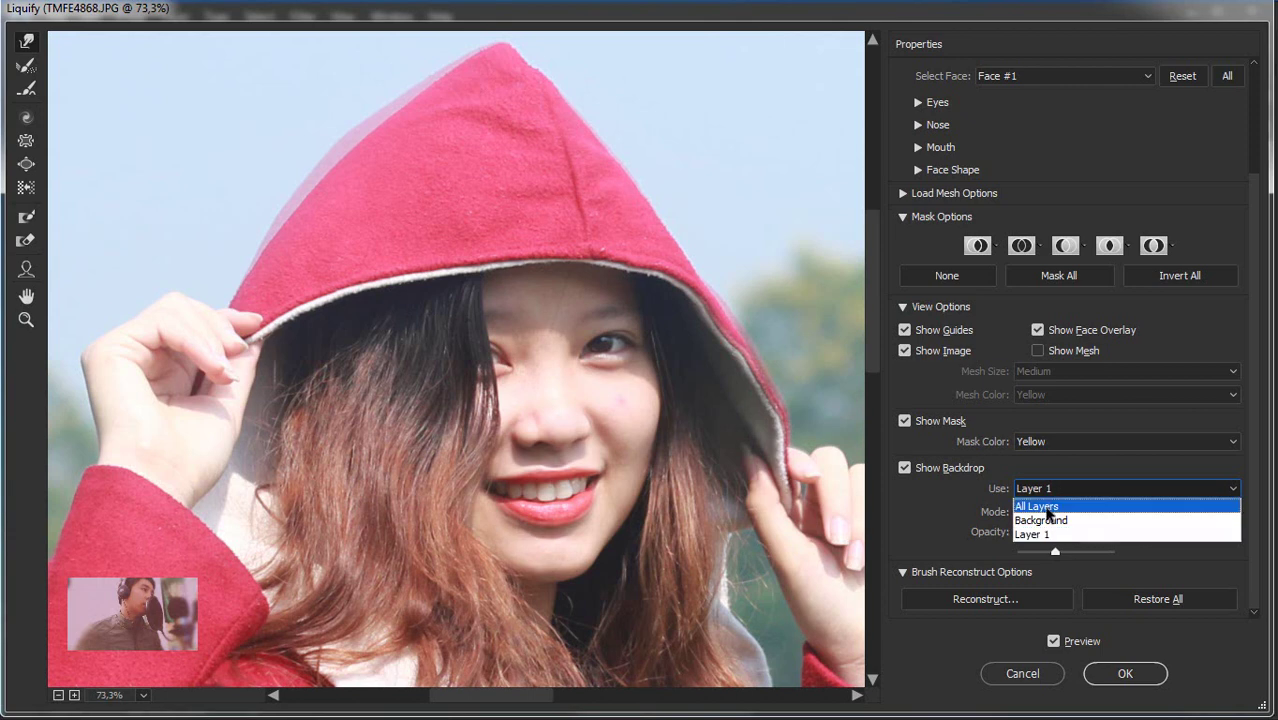
{"action": "left_click", "coordinate": [1048, 507]}
{"action": "left_click", "coordinate": [1093, 512]}
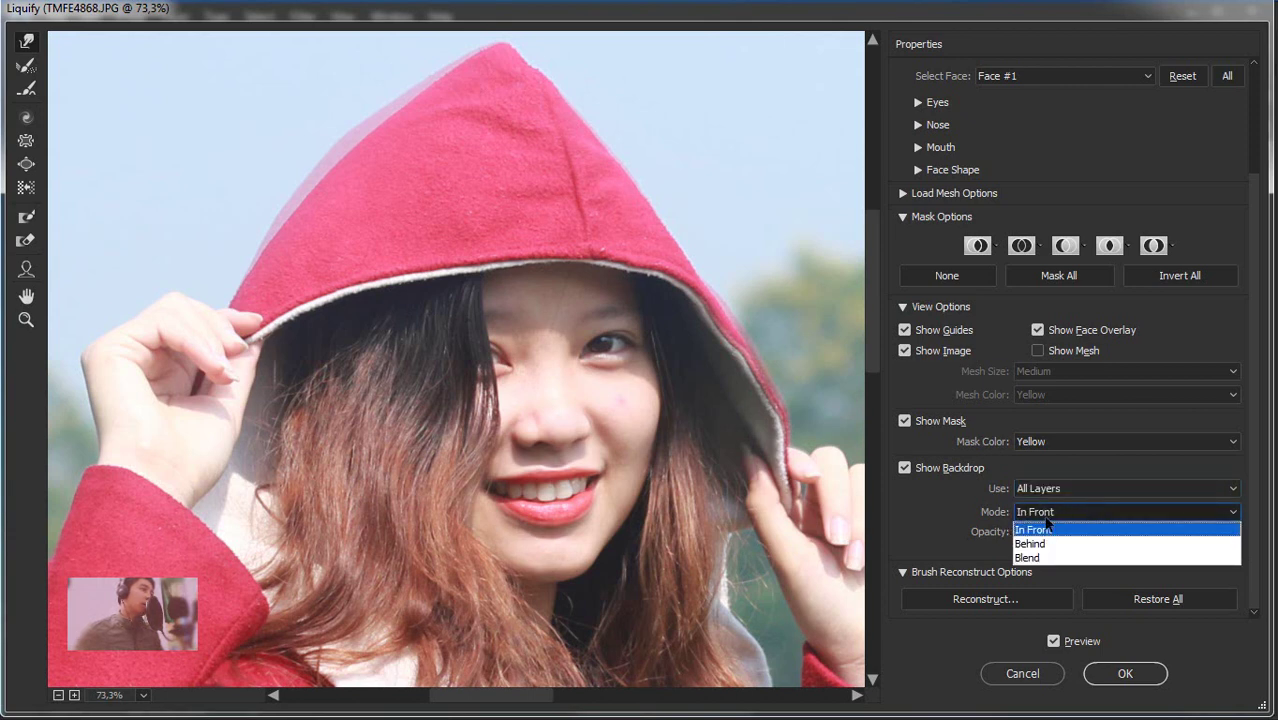
{"action": "left_click", "coordinate": [936, 498]}
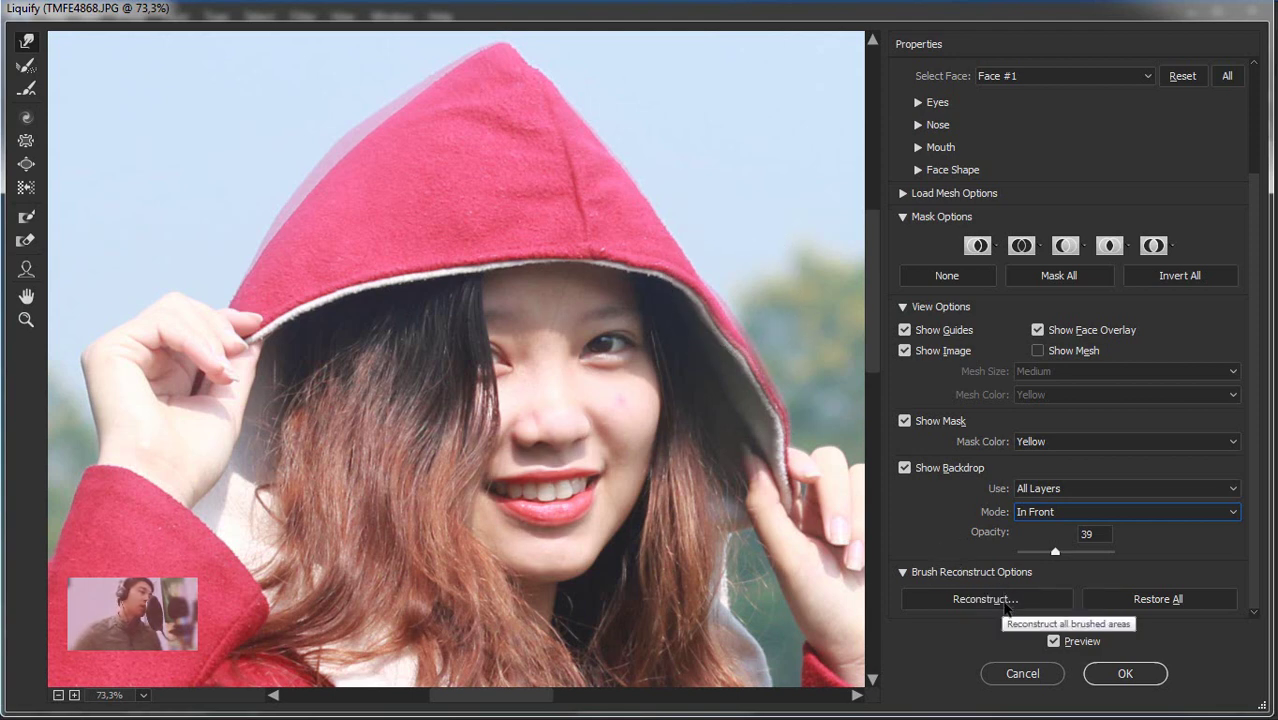
Apply Revert Reconstruction to the hood warp at Amount 50
{"action": "left_click", "coordinate": [985, 599]}
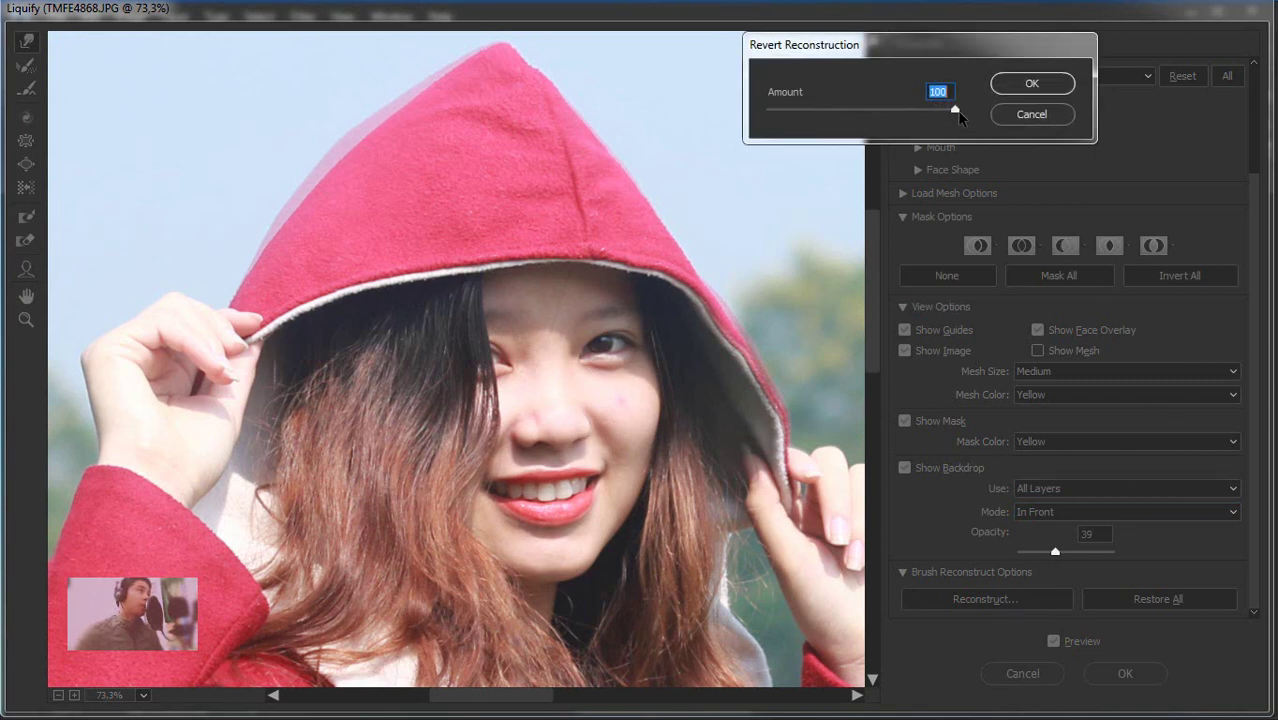
{"action": "mouse_move", "coordinate": [957, 112]}
{"action": "left_mouse_down"}
{"action": "mouse_move", "coordinate": [851, 117]}
{"action": "mouse_move", "coordinate": [929, 116]}
{"action": "mouse_move", "coordinate": [885, 116]}
{"action": "mouse_move", "coordinate": [932, 118]}
{"action": "mouse_move", "coordinate": [903, 124]}
{"action": "mouse_move", "coordinate": [930, 130]}
{"action": "mouse_move", "coordinate": [888, 132]}
{"action": "mouse_move", "coordinate": [960, 145]}
{"action": "left_mouse_up"}
{"action": "mouse_move", "coordinate": [956, 111]}
{"action": "left_mouse_down"}
{"action": "mouse_move", "coordinate": [791, 115]}
{"action": "mouse_move", "coordinate": [1039, 119]}
{"action": "left_mouse_up"}
{"action": "left_click_drag", "start_coordinate": [942, 113], "coordinate": [868, 114]}
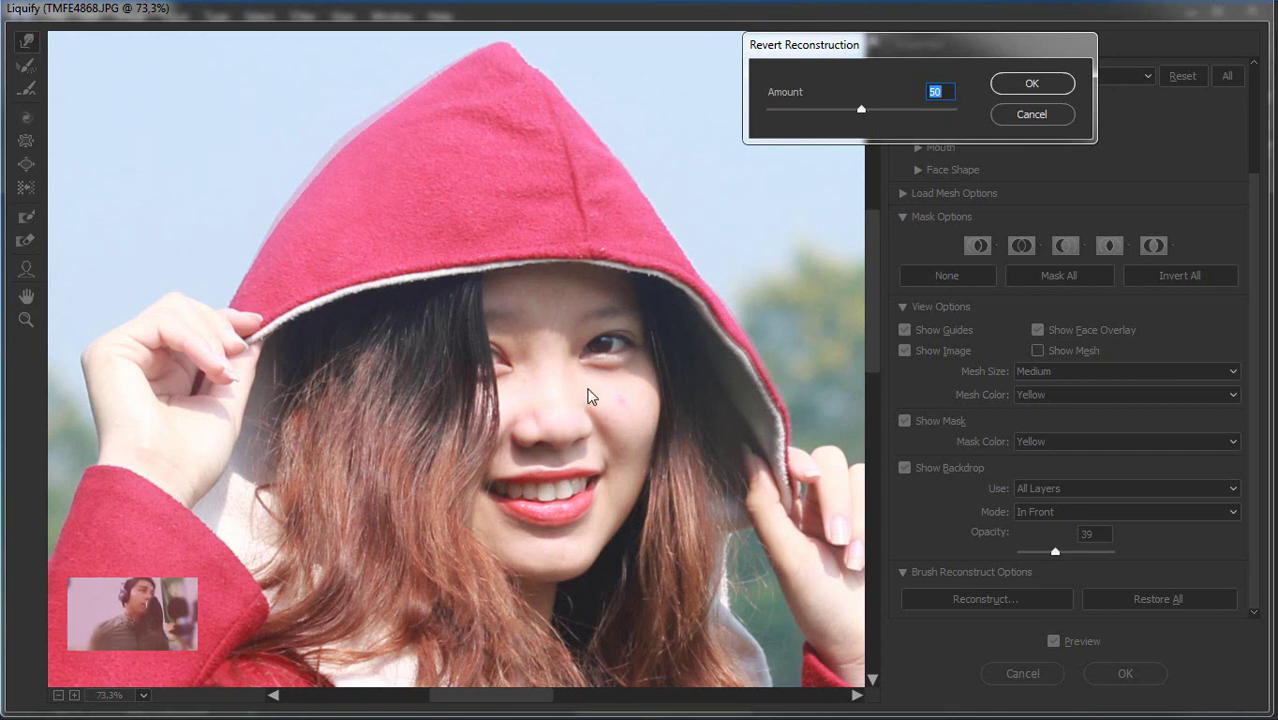
{"action": "left_click", "coordinate": [1028, 85]}
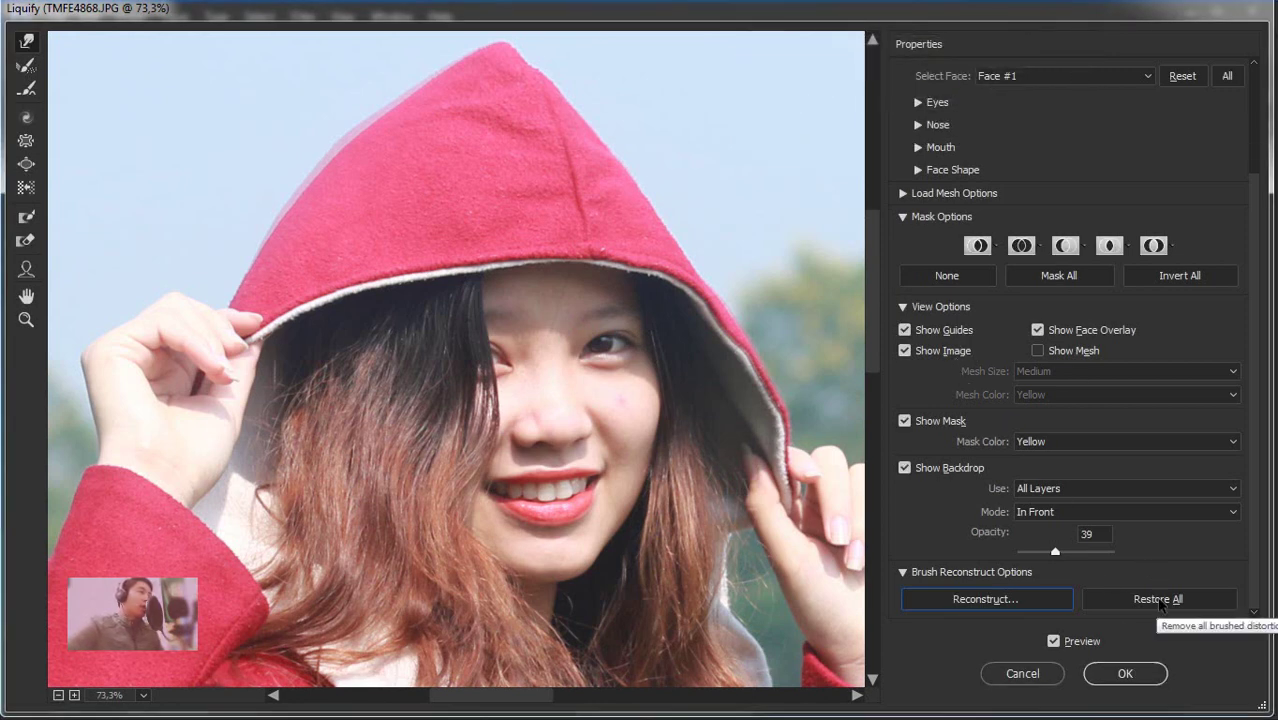
{"action": "left_click", "coordinate": [1180, 599]}
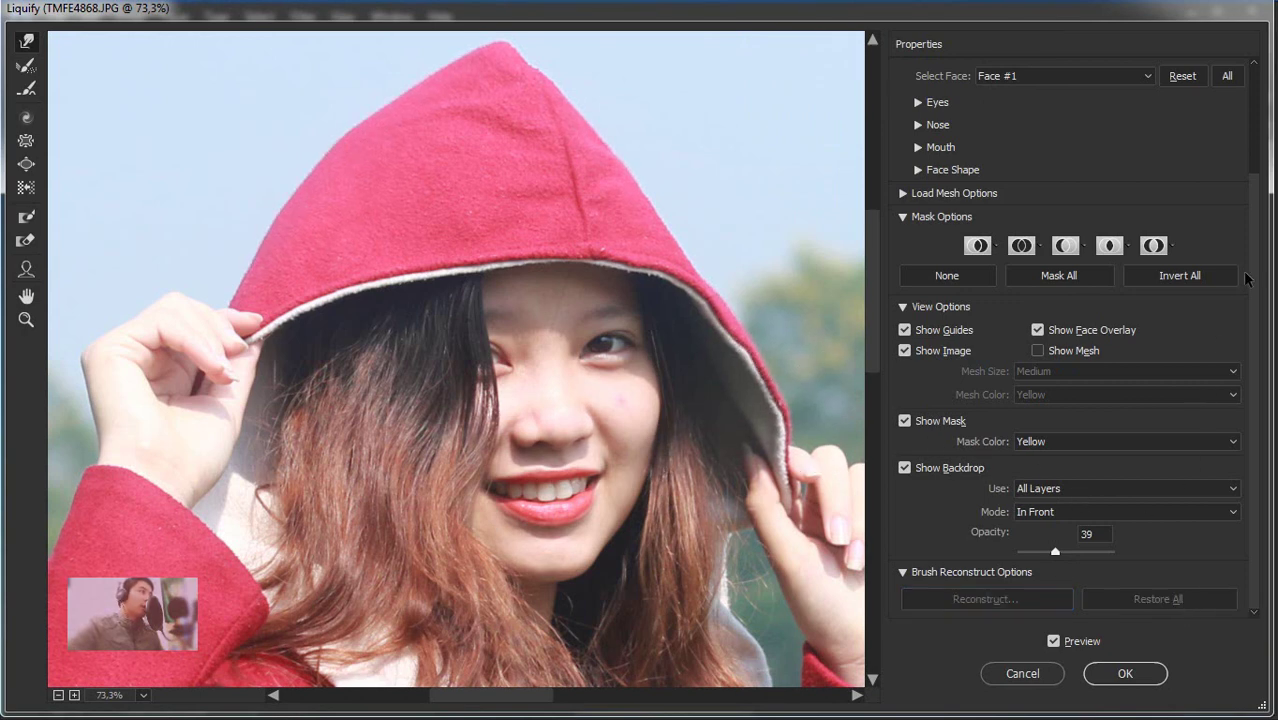
{"action": "scroll", "coordinate": [1256, 256], "scroll_direction": "up", "scroll_amount": 1}
{"action": "scroll", "coordinate": [1256, 256], "scroll_direction": "up", "scroll_amount": 2}
{"action": "scroll", "coordinate": [1256, 256], "scroll_direction": "down", "scroll_amount": 2}
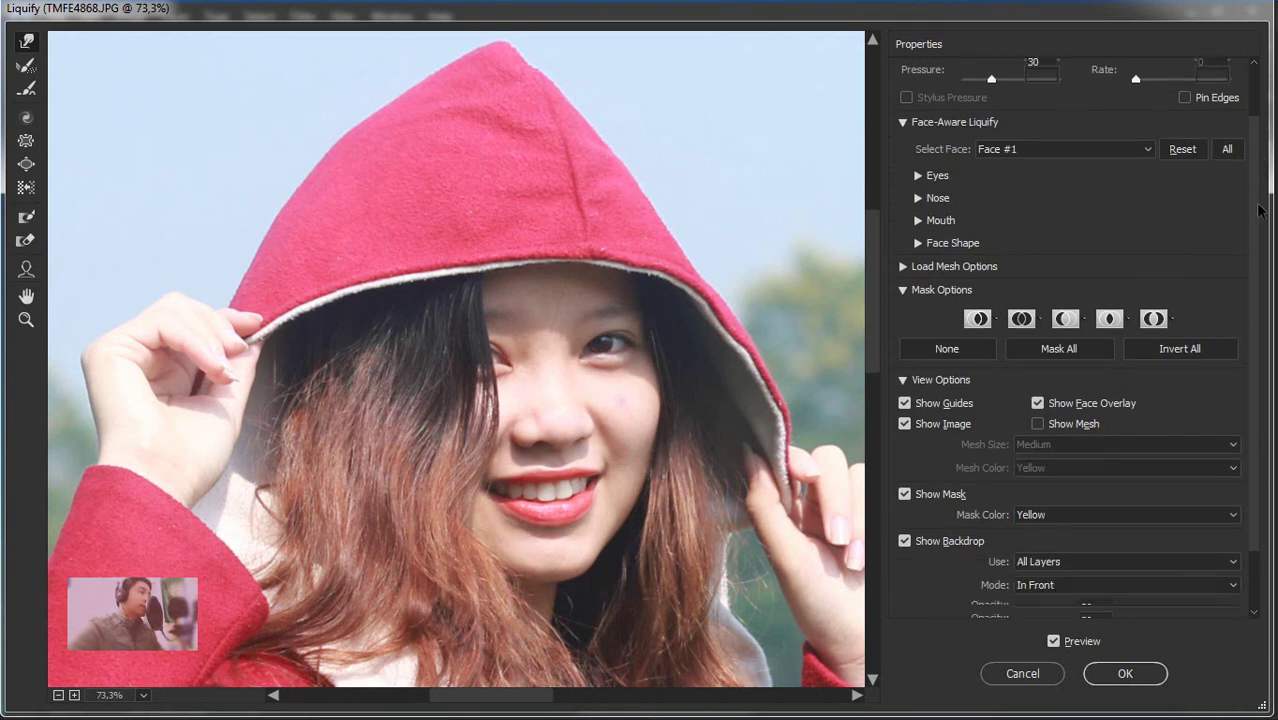
{"action": "scroll", "coordinate": [1256, 256], "scroll_direction": "down", "scroll_amount": 1}
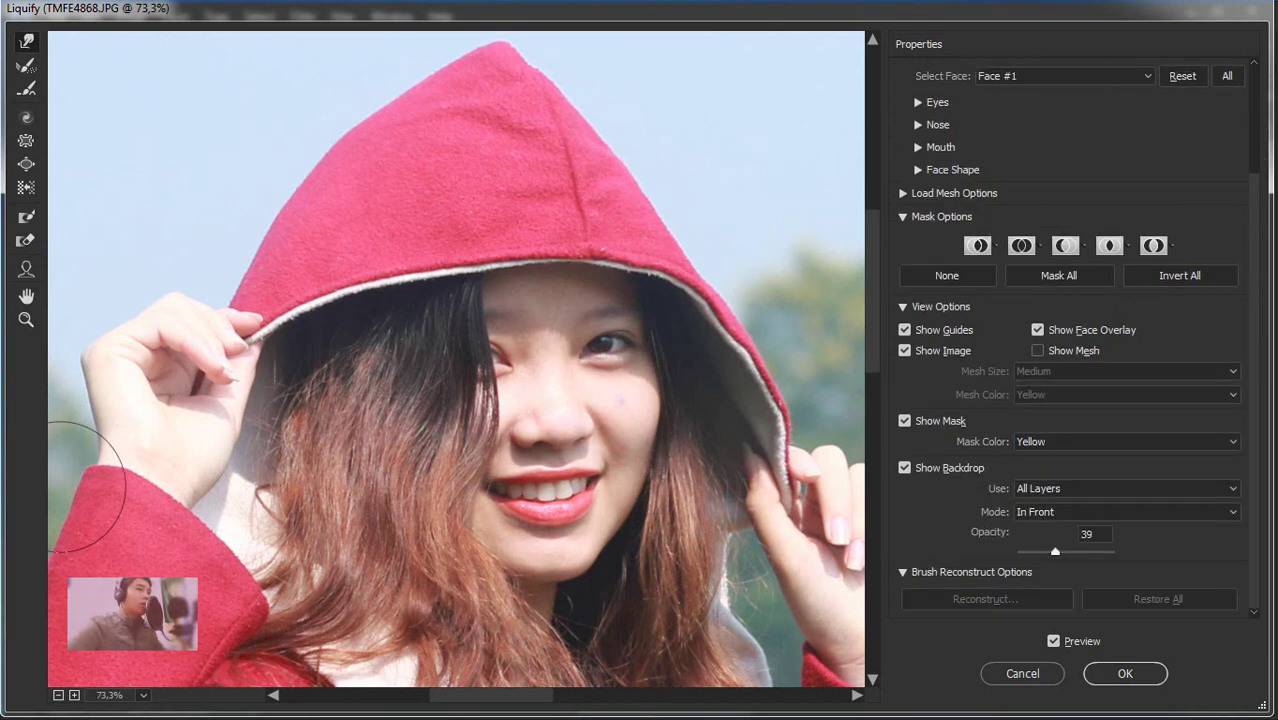
{"action": "left_click", "coordinate": [28, 300]}
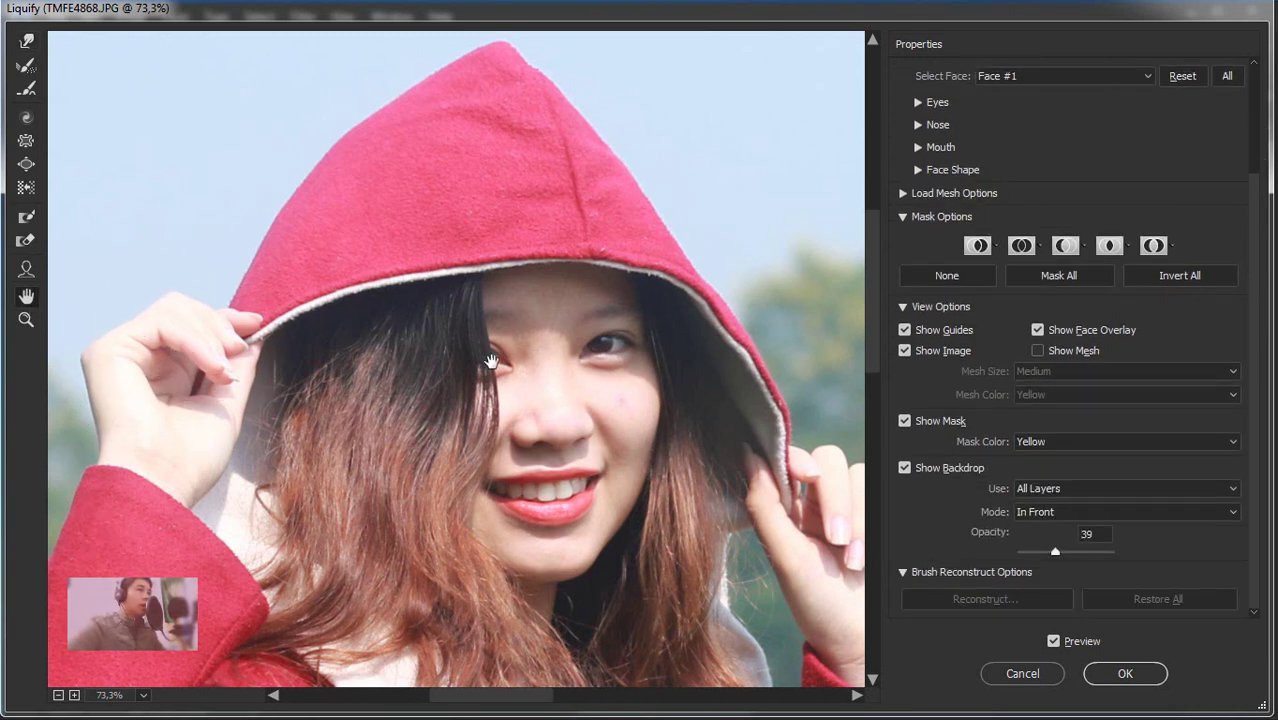
{"action": "left_click_drag", "start_coordinate": [491, 362], "coordinate": [499, 300]}
{"action": "mouse_move", "coordinate": [499, 390]}
{"action": "left_mouse_down"}
{"action": "mouse_move", "coordinate": [585, 285]}
{"action": "mouse_move", "coordinate": [371, 328]}
{"action": "left_mouse_up"}
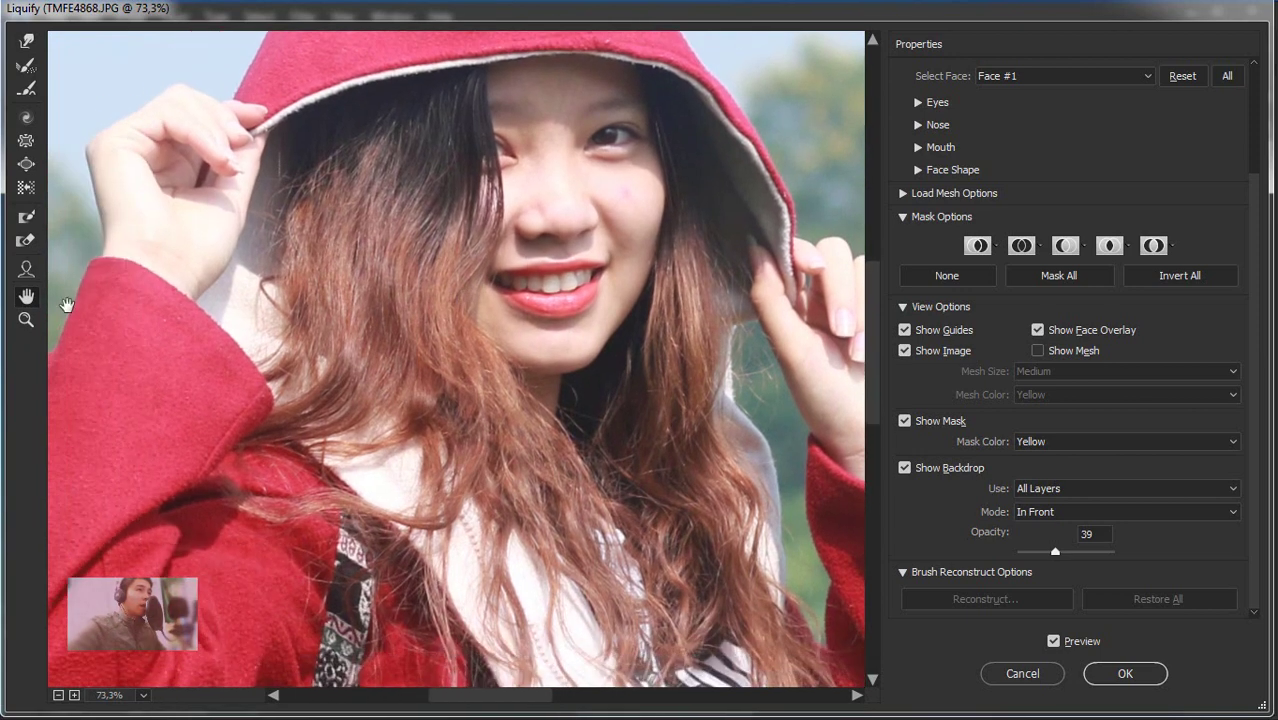
{"action": "left_click_drag", "start_coordinate": [484, 265], "coordinate": [622, 300]}
{"action": "left_click_drag", "start_coordinate": [730, 270], "coordinate": [622, 294]}
{"action": "left_click_drag", "start_coordinate": [560, 330], "coordinate": [640, 230]}
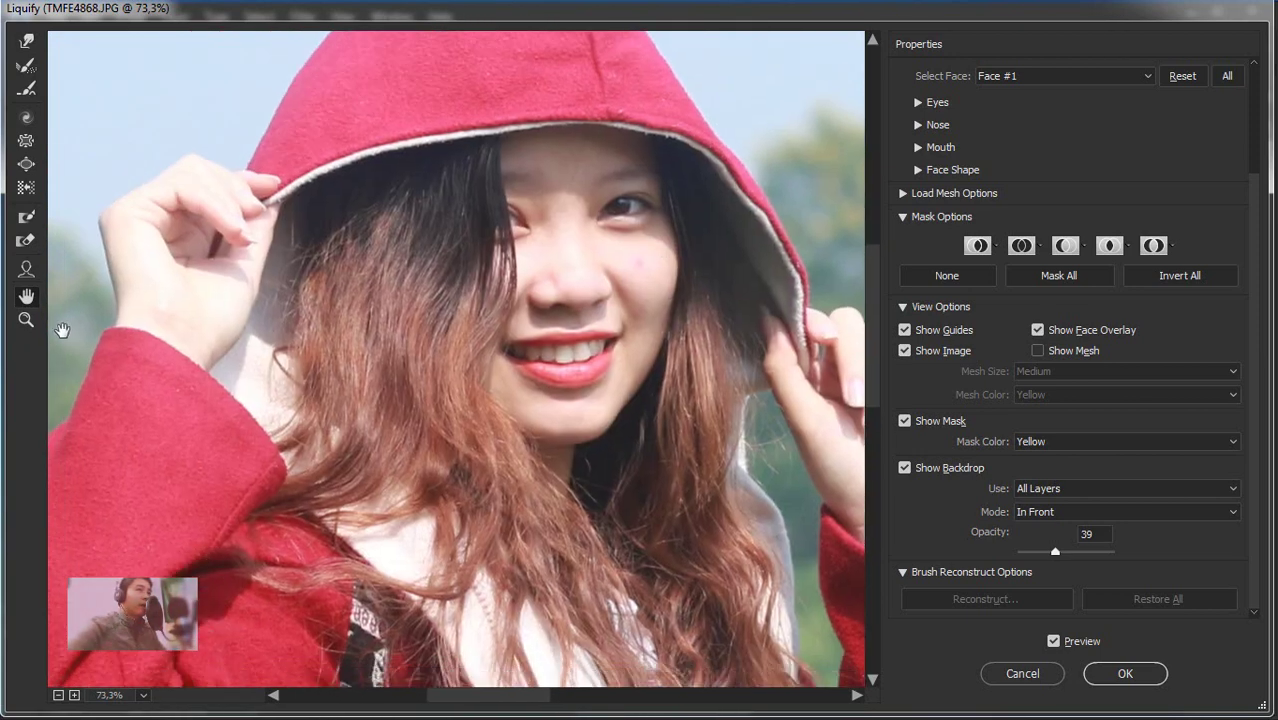
{"action": "left_click", "coordinate": [33, 331]}
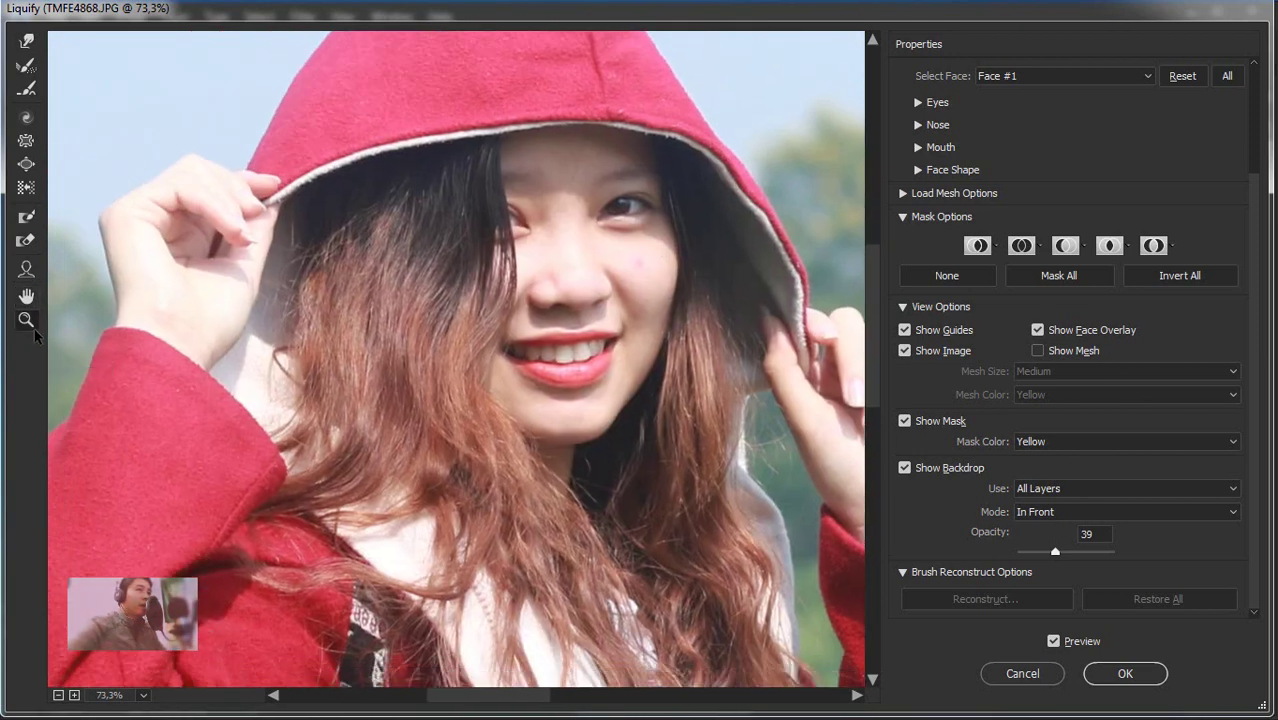
{"action": "left_click", "coordinate": [522, 347], "text": "alt"}
{"action": "left_click", "coordinate": [450, 351], "text": "alt"}
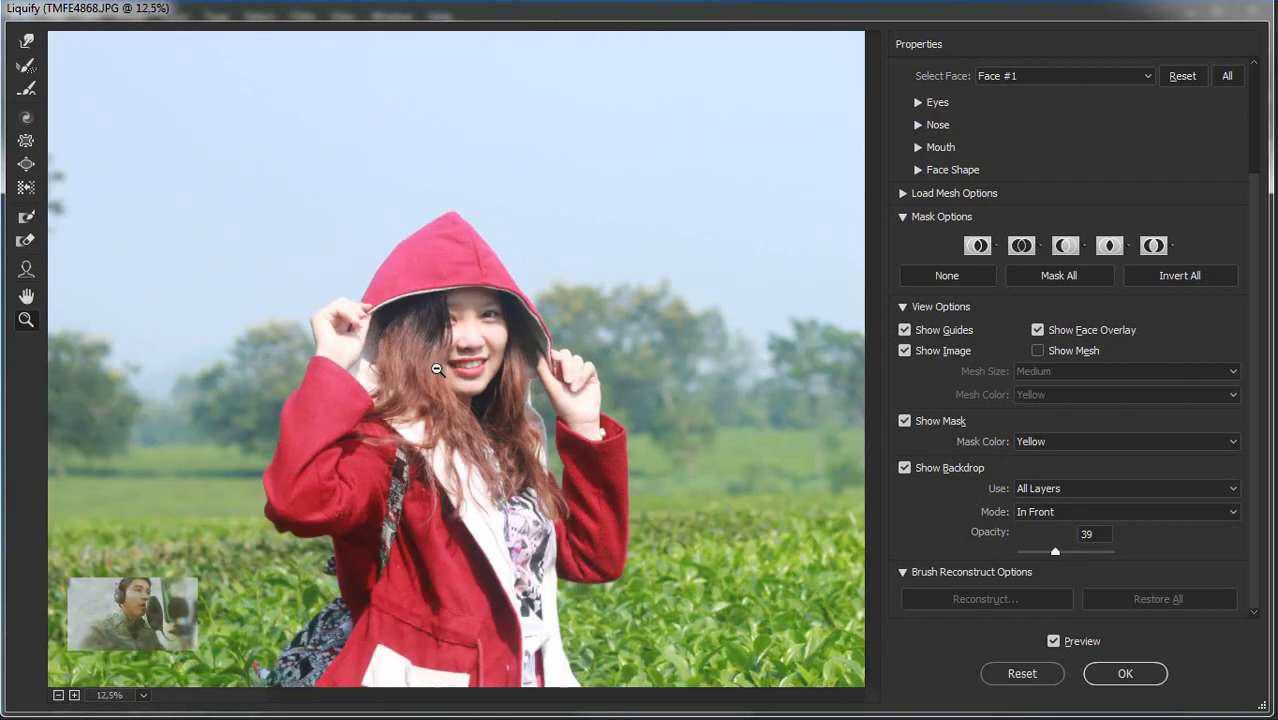
{"action": "left_click", "coordinate": [437, 369], "text": "alt"}
{"action": "left_click", "coordinate": [427, 366]}
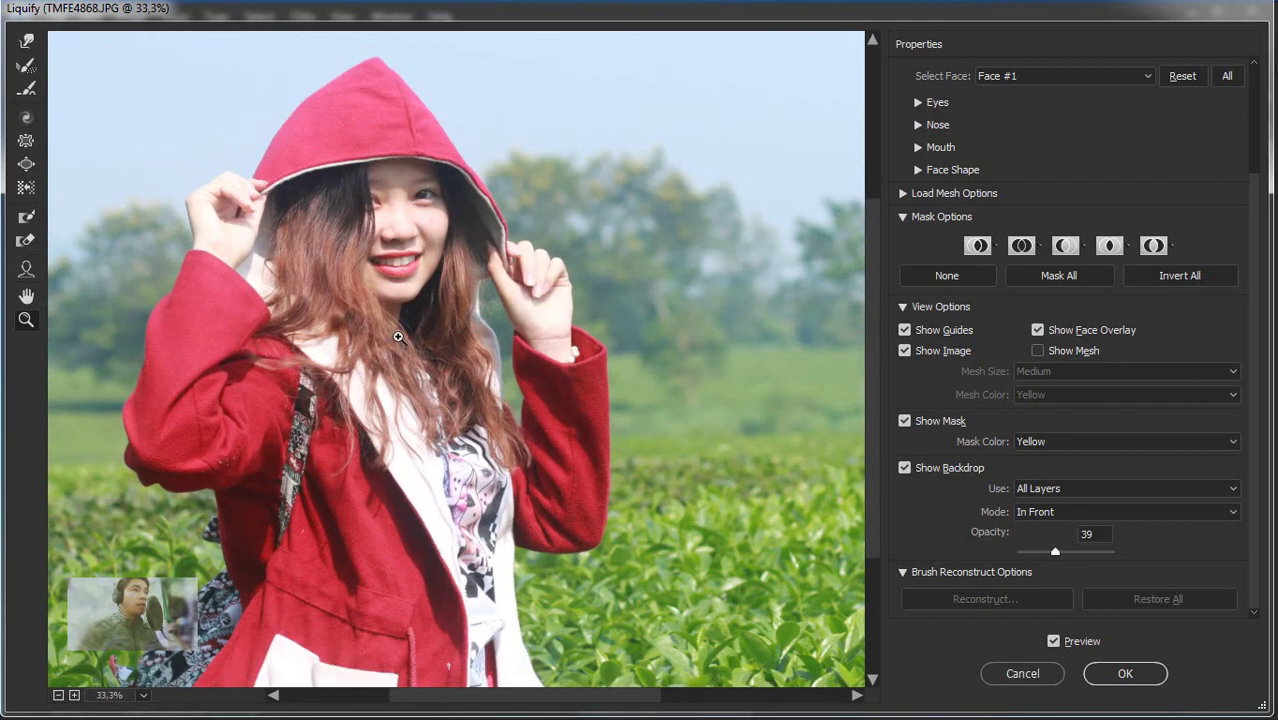
{"action": "left_click", "coordinate": [388, 273]}
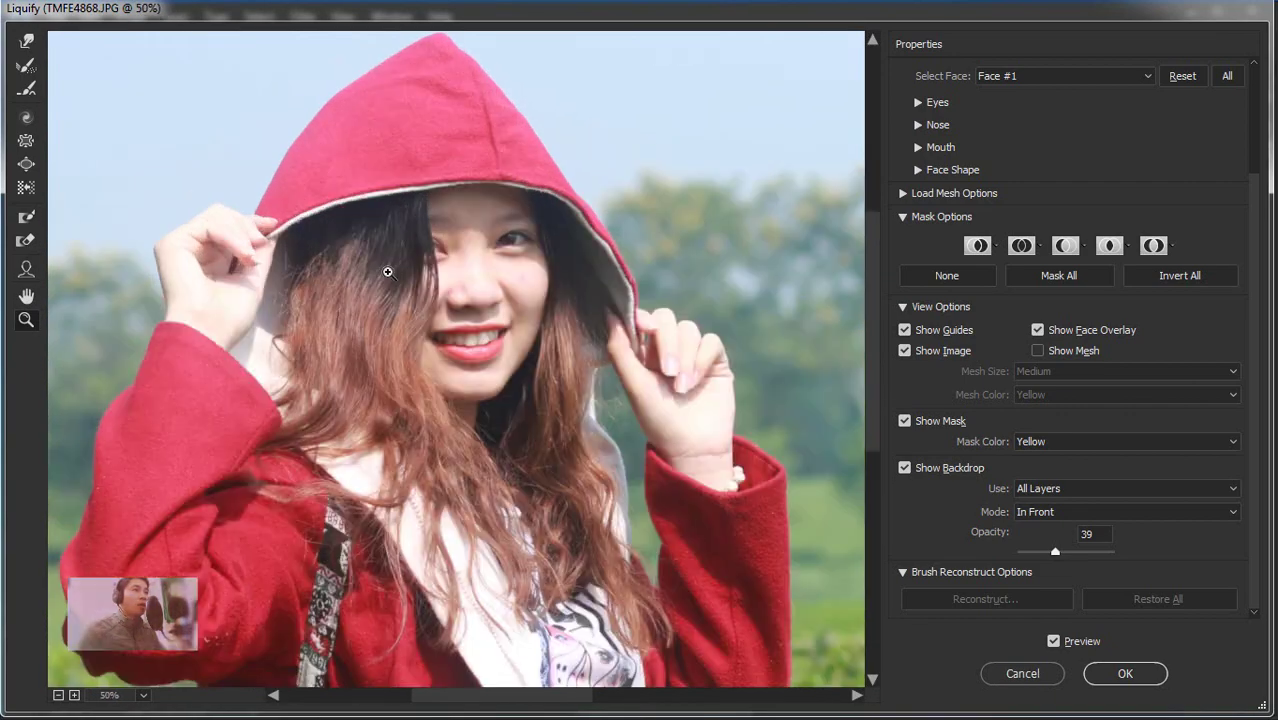
{"action": "left_click", "coordinate": [26, 295]}
{"action": "left_click_drag", "start_coordinate": [454, 252], "coordinate": [527, 219]}
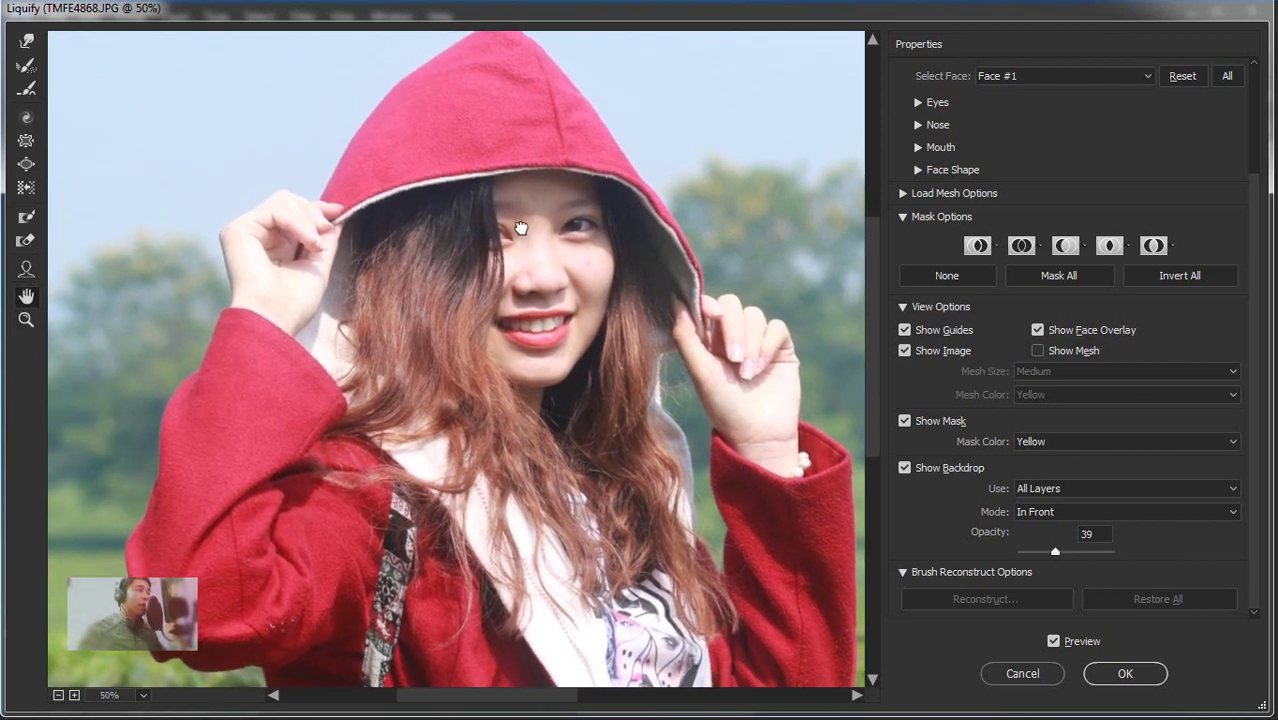
{"action": "scroll", "coordinate": [1263, 429], "scroll_direction": "up", "scroll_amount": 2}
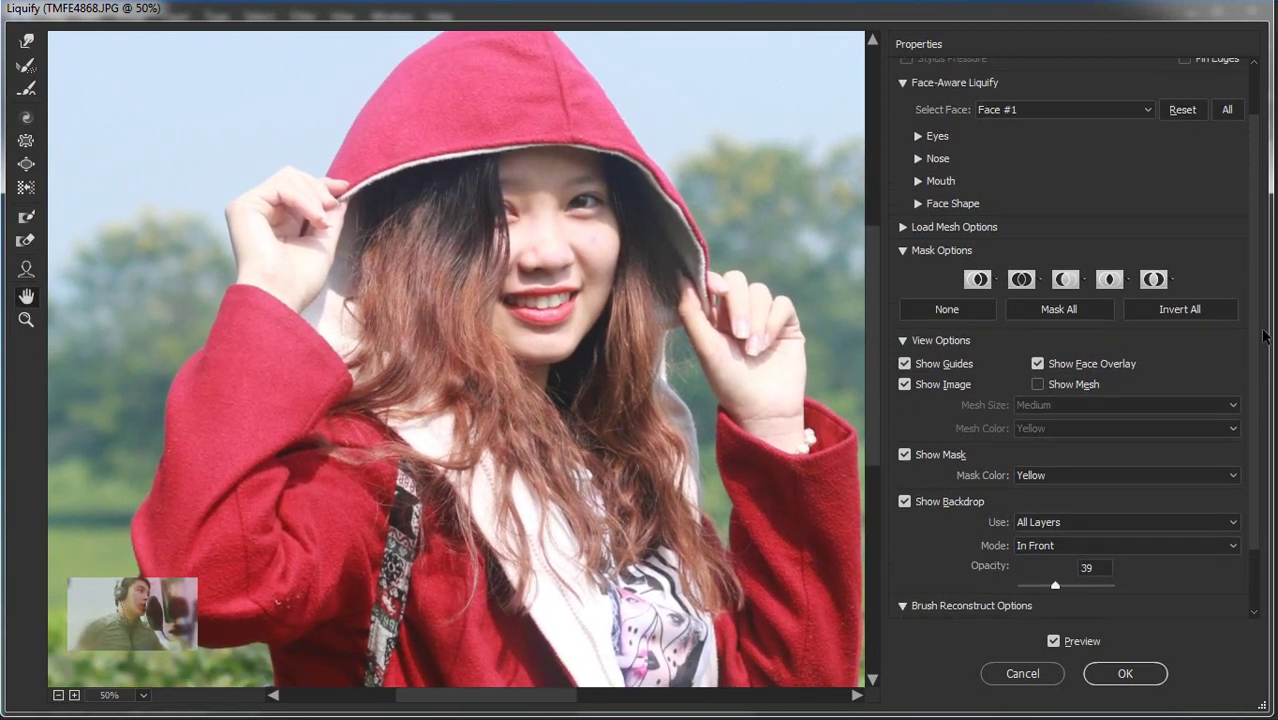
{"action": "scroll", "coordinate": [1260, 435], "scroll_direction": "up", "scroll_amount": 1}
{"action": "scroll", "coordinate": [1258, 440], "scroll_direction": "down", "scroll_amount": 2}
{"action": "scroll", "coordinate": [1255, 447], "scroll_direction": "down", "scroll_amount": 1}
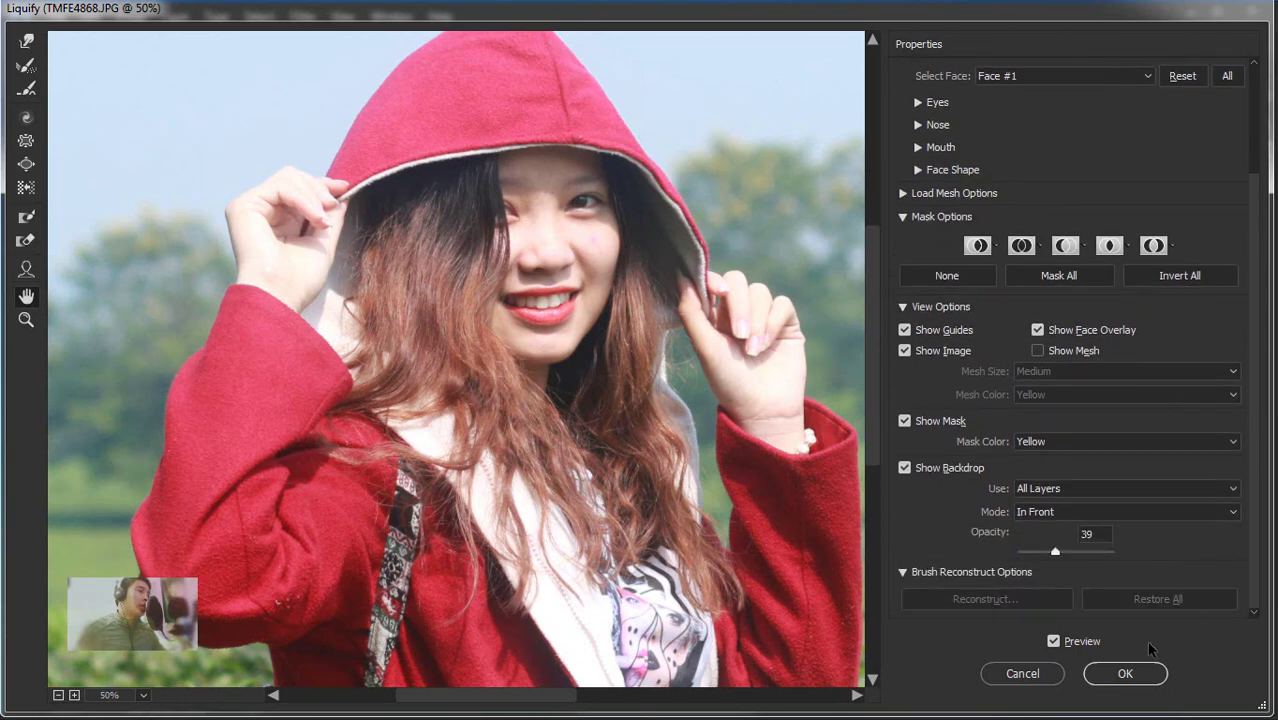
Apply the Liquify edits to the portrait and zoom out to view the whole image
{"action": "left_click", "coordinate": [1128, 673]}
{"action": "scroll", "coordinate": [672, 418], "scroll_direction": "down", "scroll_amount": 2}
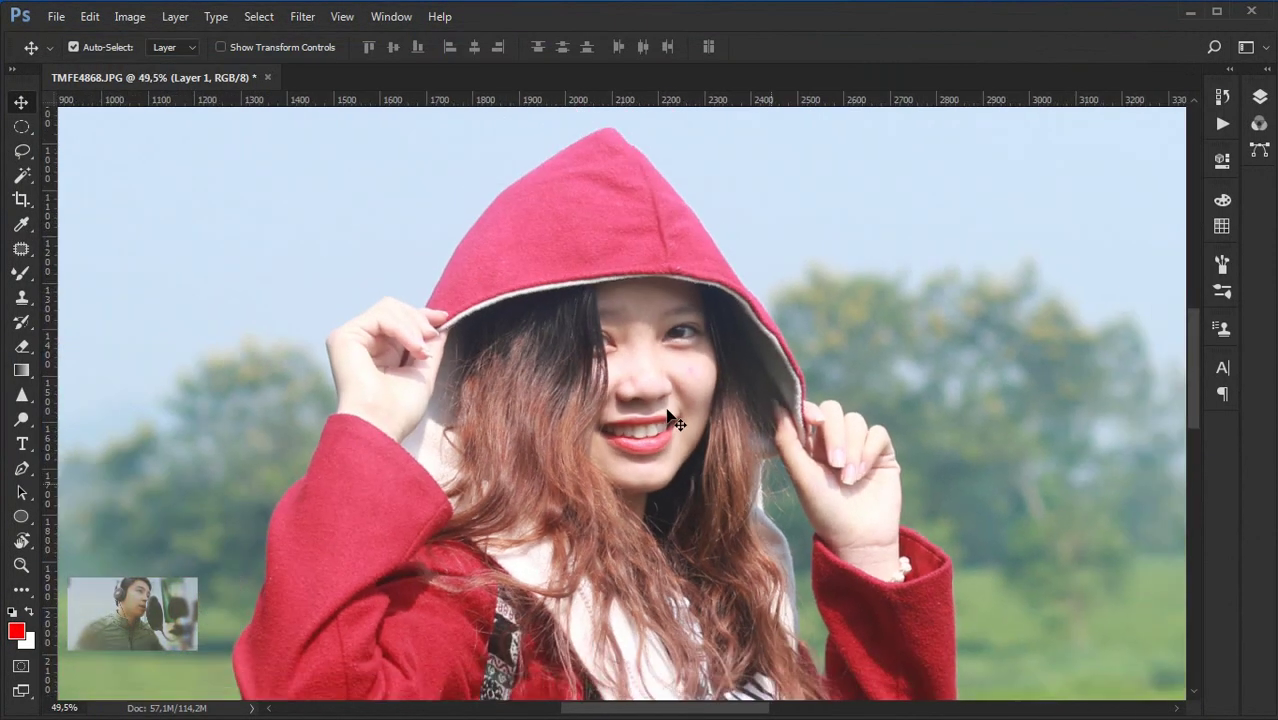
{"action": "scroll", "coordinate": [680, 415], "scroll_direction": "down", "scroll_amount": 2}
{"action": "scroll", "coordinate": [740, 405], "scroll_direction": "down", "scroll_amount": 1}
{"action": "scroll", "coordinate": [940, 455], "scroll_direction": "up", "scroll_amount": 1}
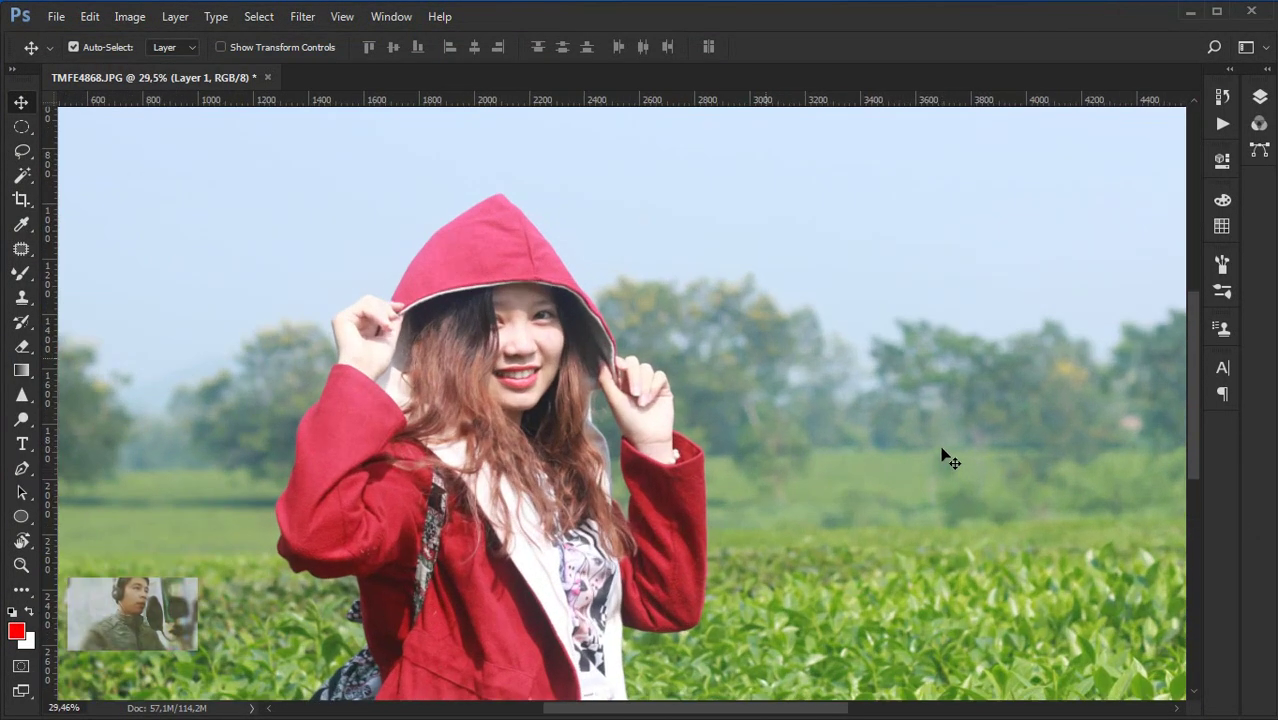
{"action": "left_click_drag", "start_coordinate": [753, 435], "coordinate": [737, 372]}
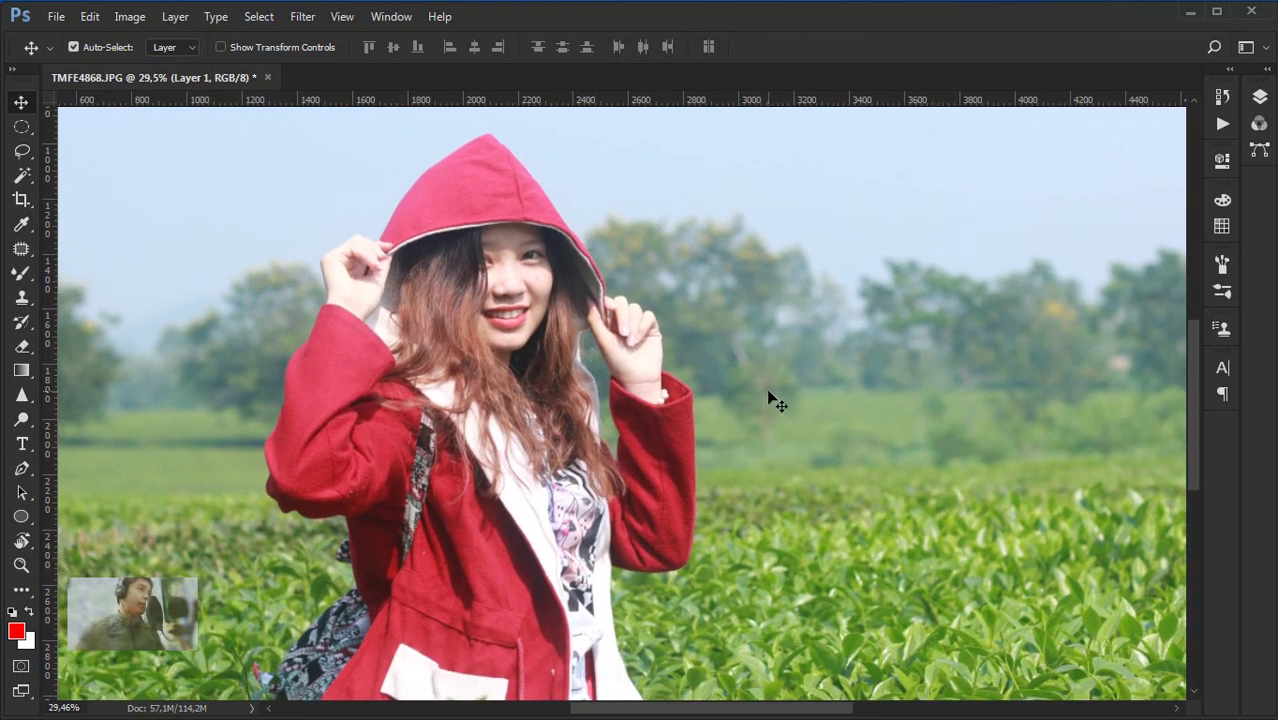
{"action": "scroll", "coordinate": [766, 392], "scroll_direction": "down", "scroll_amount": 1}
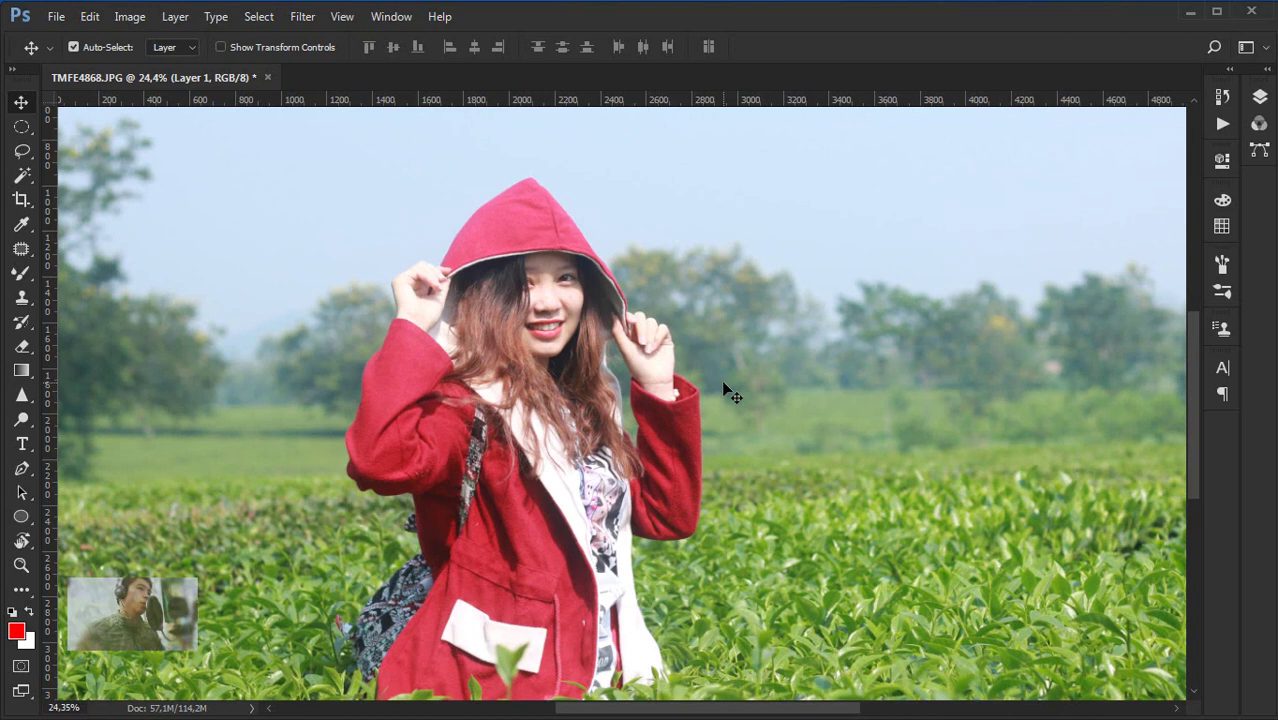
{"action": "scroll", "coordinate": [724, 384], "scroll_direction": "down", "scroll_amount": 2}
{"action": "scroll", "coordinate": [728, 382], "scroll_direction": "up", "scroll_amount": 1}
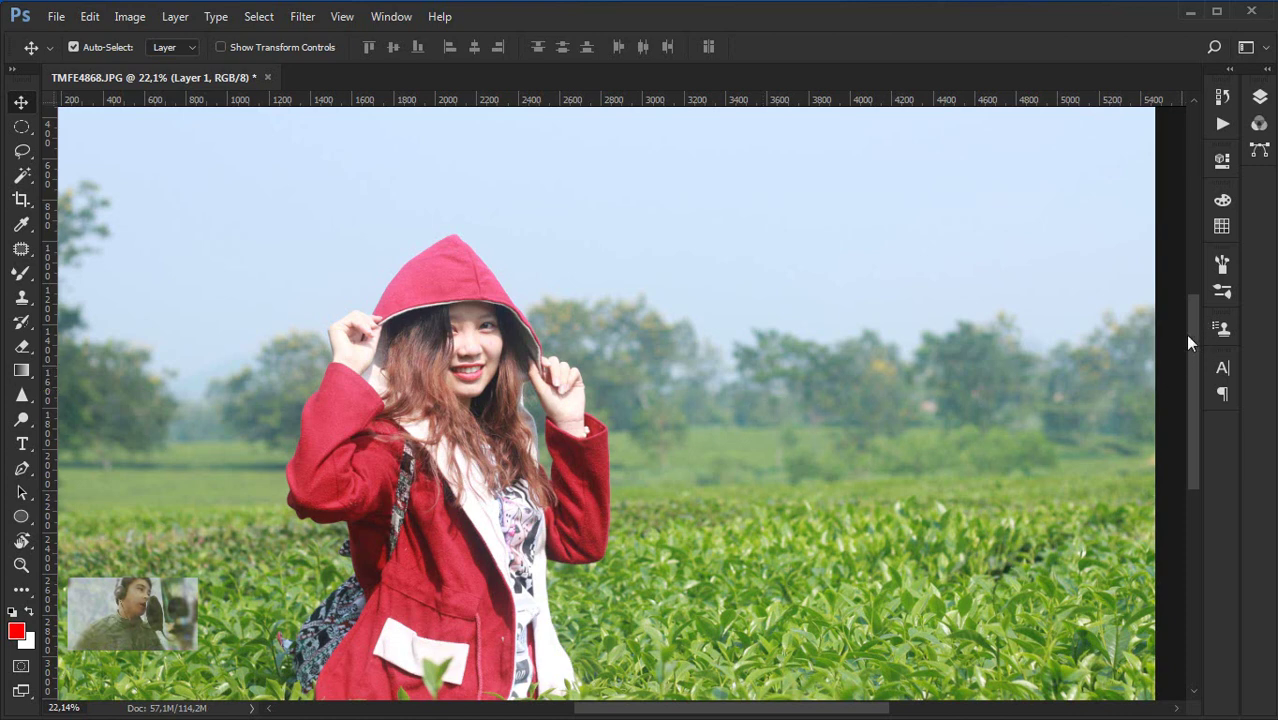
Reset the foreground and background colours to default black and white
{"action": "mouse_move", "coordinate": [1190, 345]}
{"action": "left_mouse_down"}
{"action": "mouse_move", "coordinate": [1197, 362]}
{"action": "mouse_move", "coordinate": [1199, 340]}
{"action": "mouse_move", "coordinate": [1193, 359]}
{"action": "left_mouse_up"}
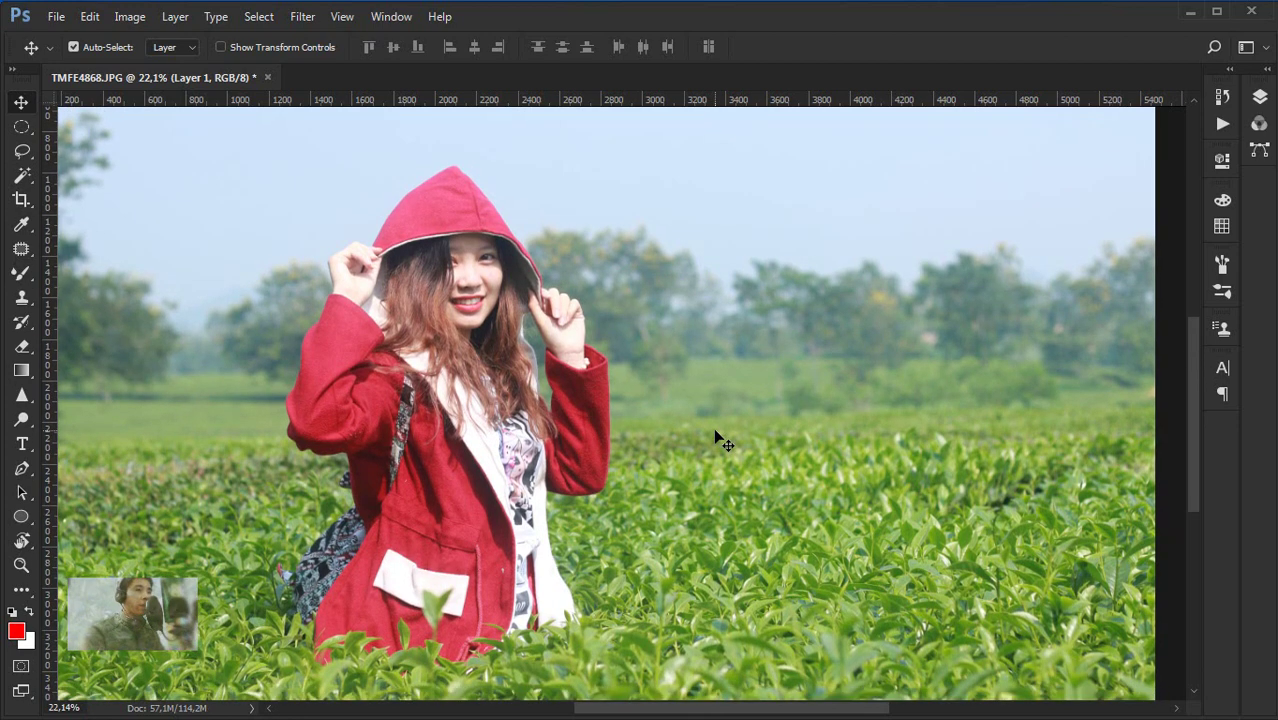
{"action": "key", "text": "d"}
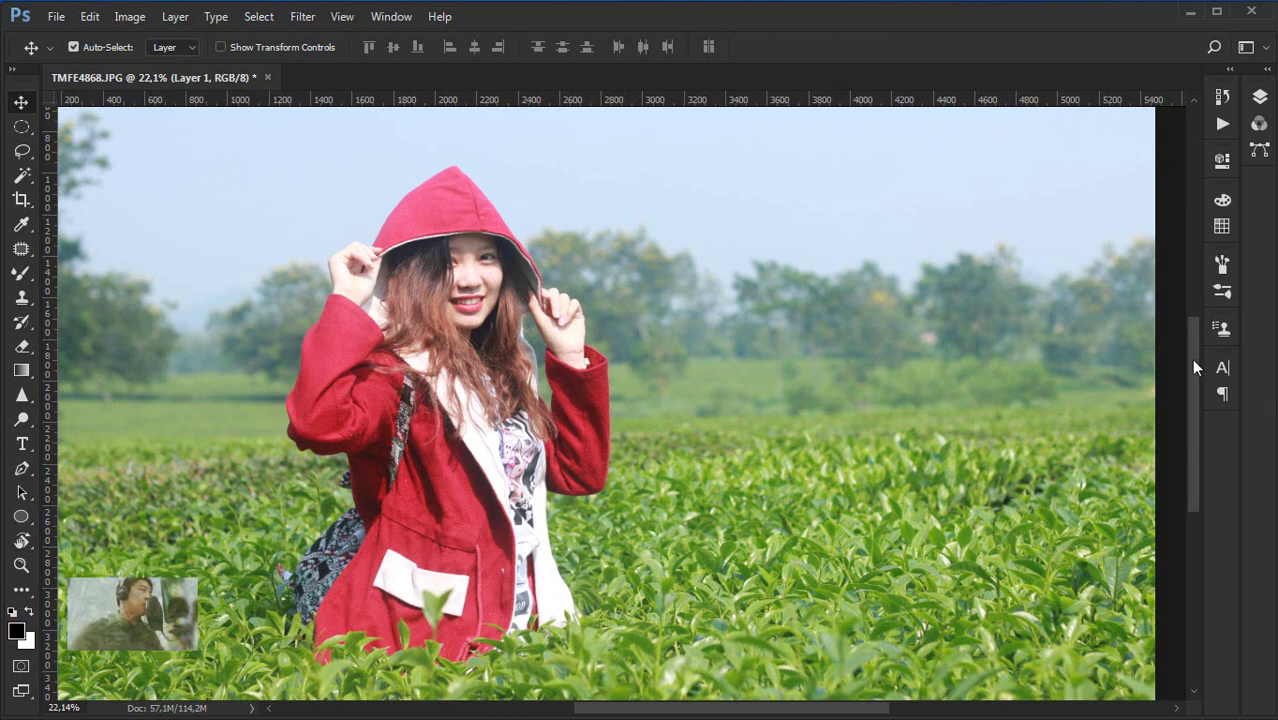
{"action": "left_click_drag", "start_coordinate": [1191, 358], "coordinate": [1194, 350]}
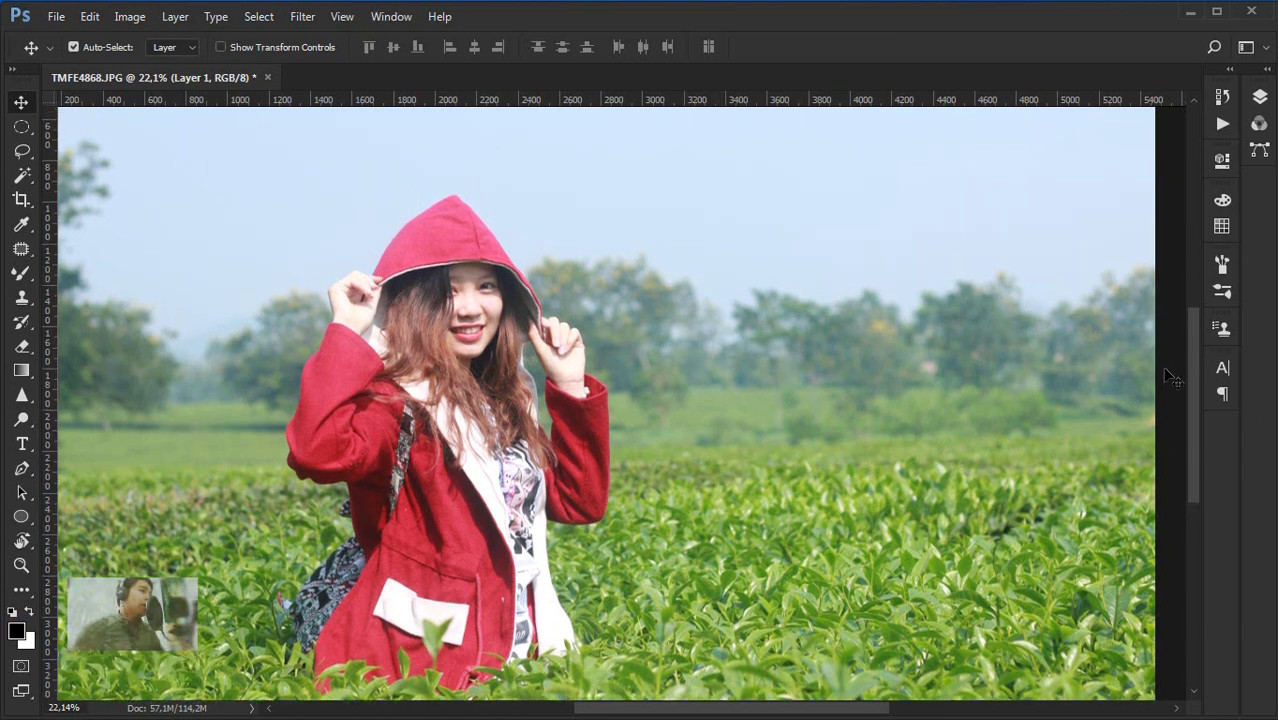
{"action": "left_click_drag", "start_coordinate": [762, 713], "coordinate": [764, 711]}
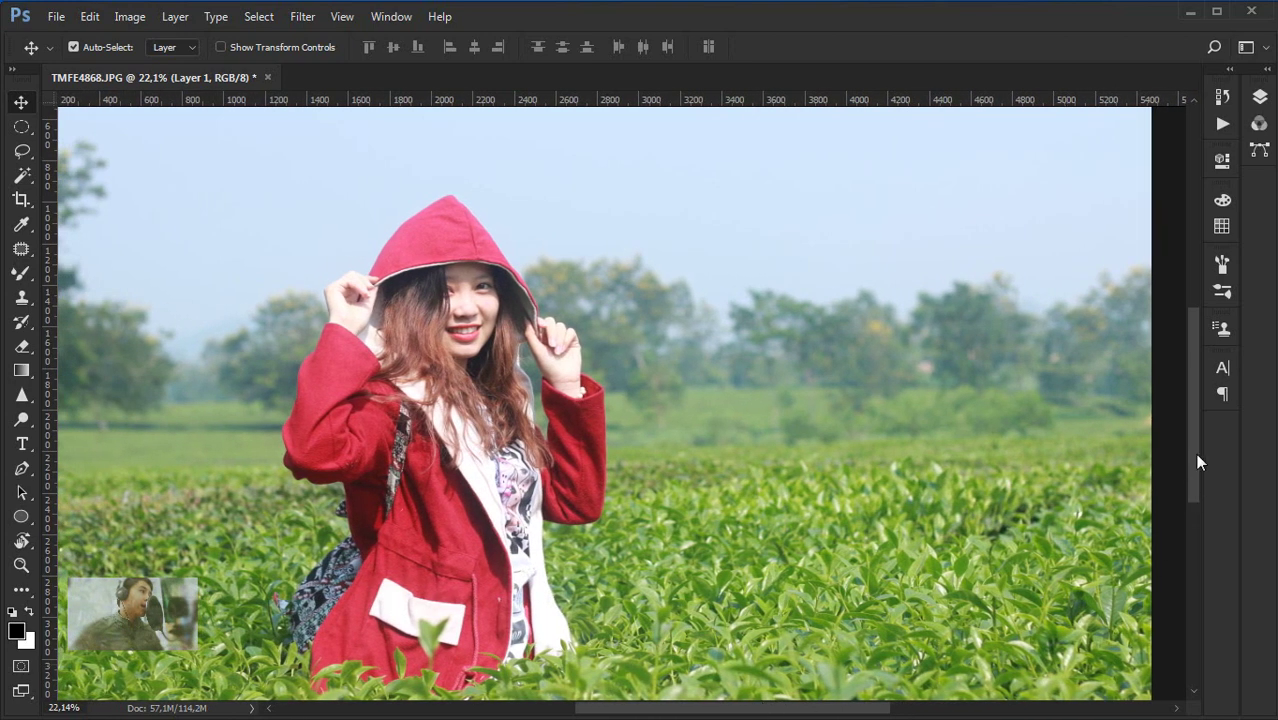
{"action": "scroll", "coordinate": [1198, 461], "scroll_direction": "down", "scroll_amount": 1}
{"action": "scroll", "coordinate": [1197, 463], "scroll_direction": "down", "scroll_amount": 1}
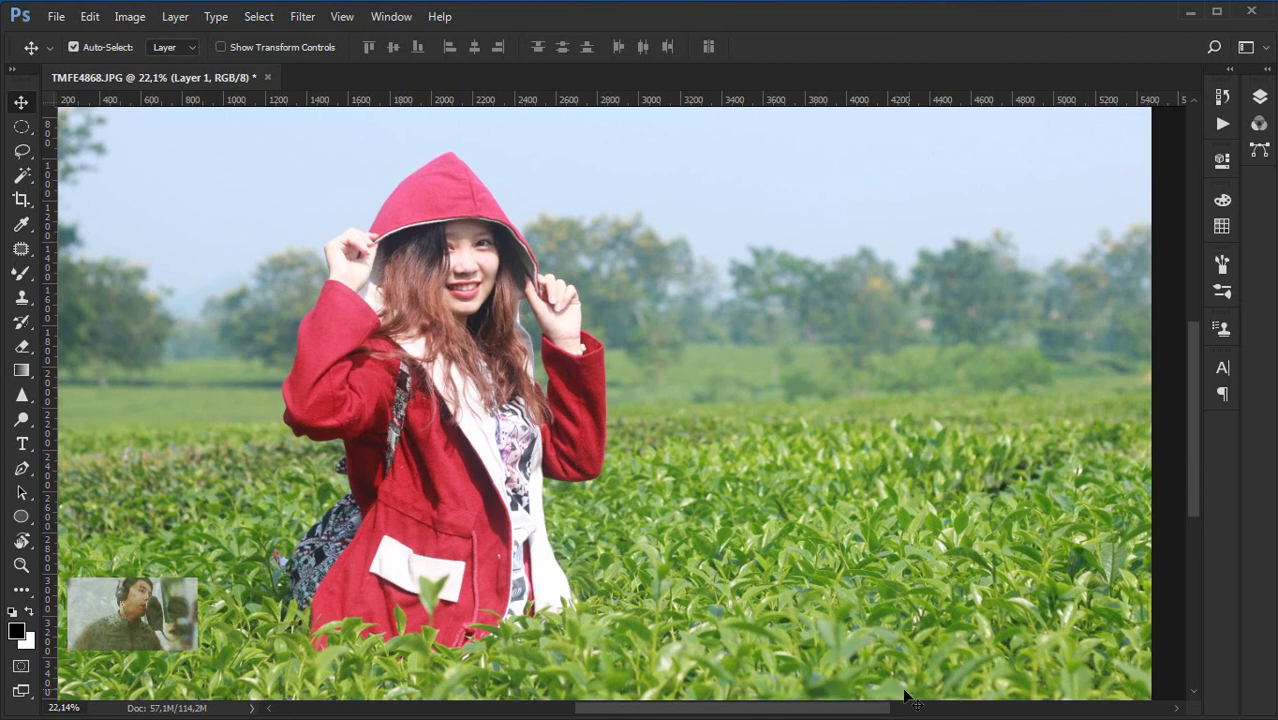
{"action": "mouse_move", "coordinate": [862, 712]}
{"action": "left_mouse_down"}
{"action": "mouse_move", "coordinate": [833, 710]}
{"action": "mouse_move", "coordinate": [848, 712]}
{"action": "left_mouse_up"}
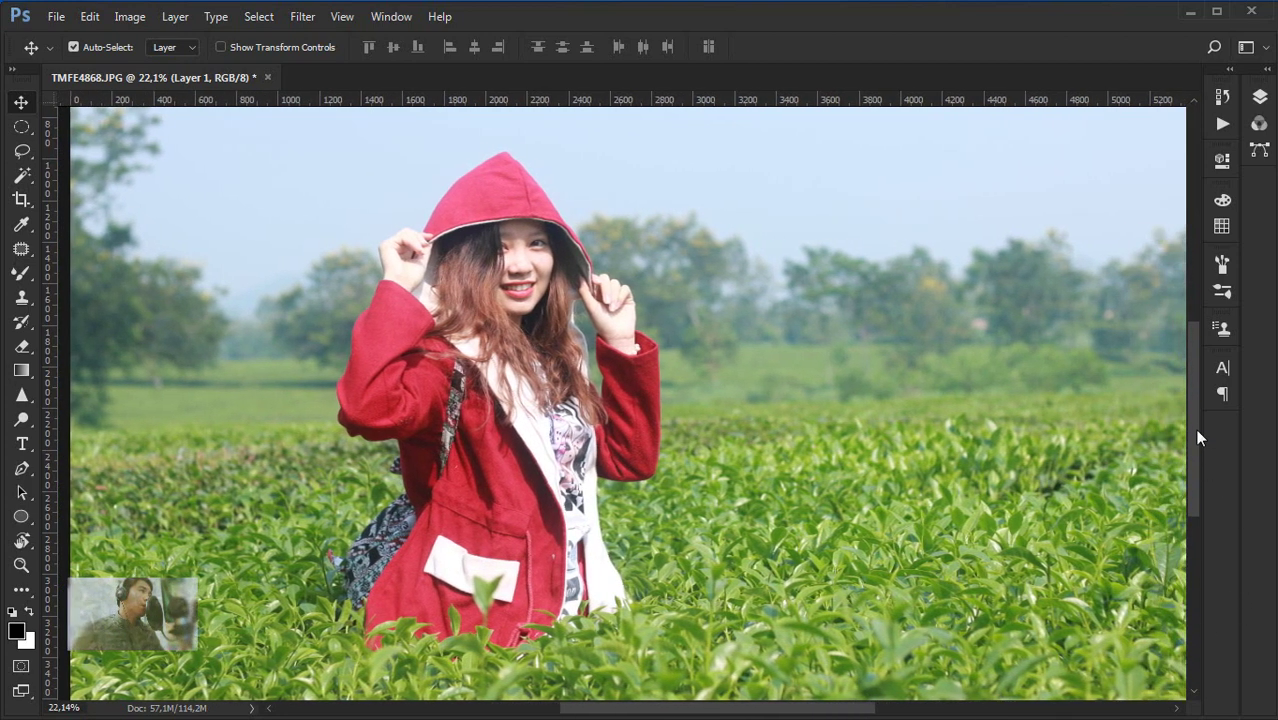
{"action": "scroll", "coordinate": [1199, 435], "scroll_direction": "down", "scroll_amount": 1}
{"action": "scroll", "coordinate": [1200, 431], "scroll_direction": "up", "scroll_amount": 1}
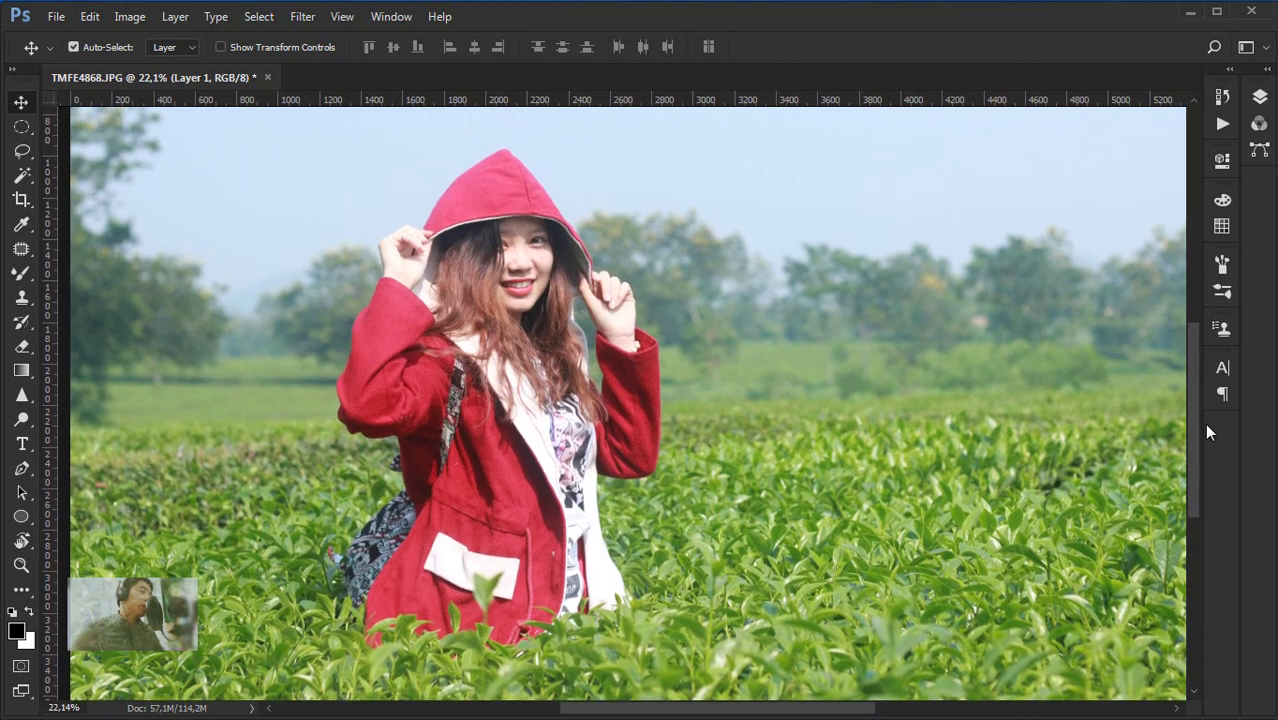